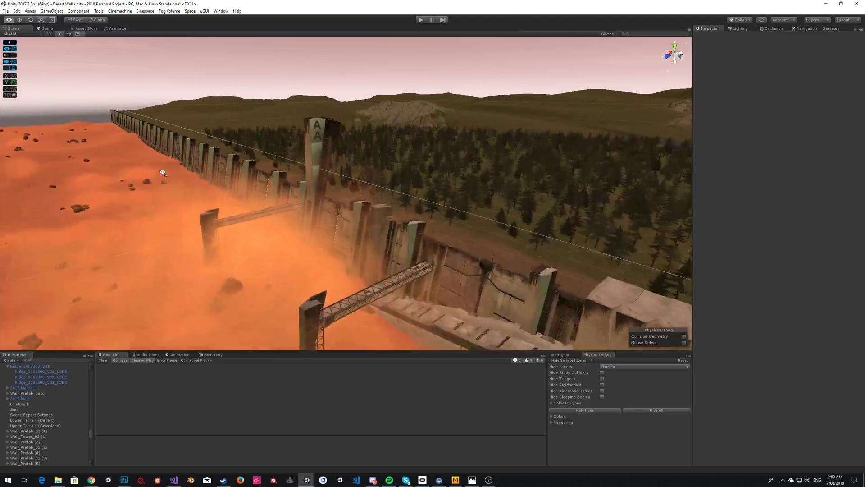
{"action": "scroll", "coordinate": [341, 172], "scroll_direction": "down", "scroll_amount": 10}
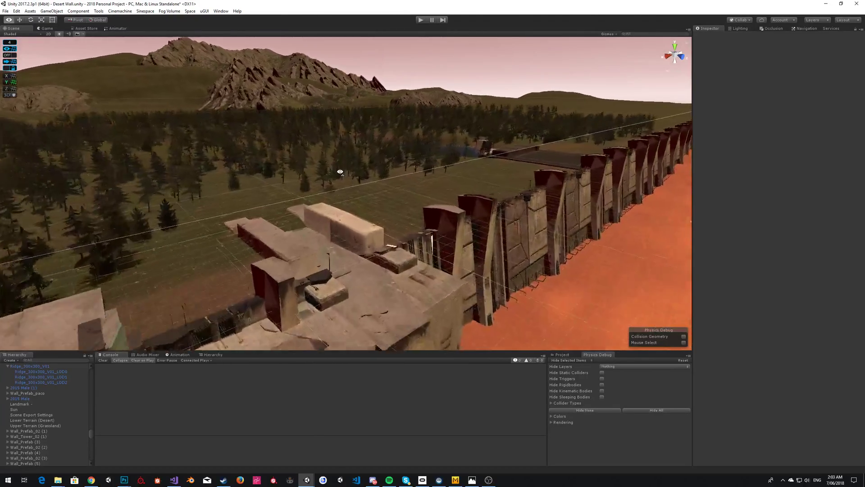
{"action": "key", "text": "s"}
{"action": "right_click_drag", "start_coordinate": [65, 175], "coordinate": [131, 181]}
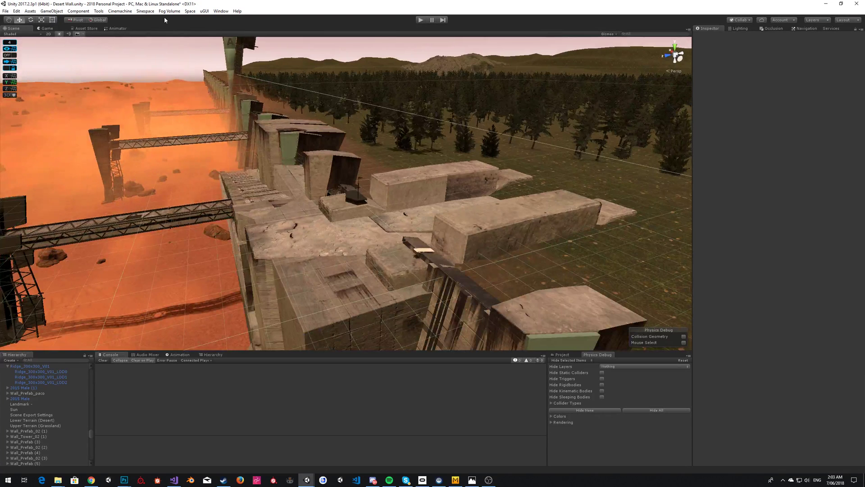
Step: Open the Shader Forge editor and reposition its window over the scene view
{"action": "left_click", "coordinate": [224, 12]}
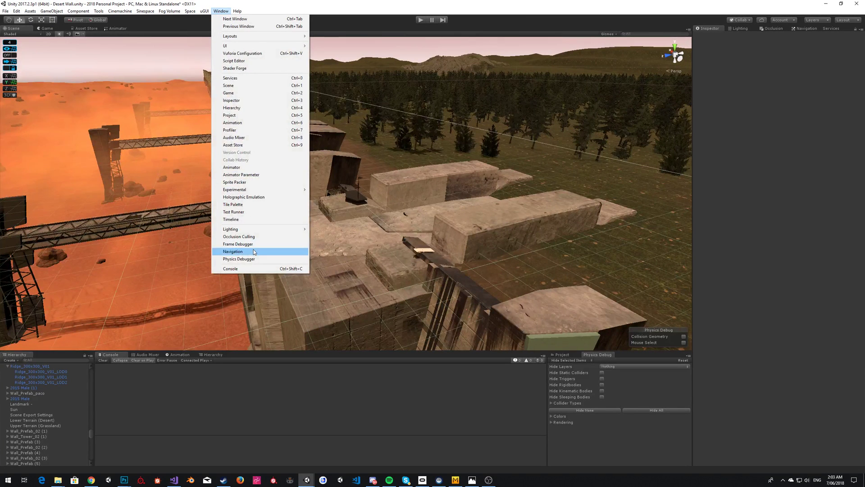
{"action": "left_click", "coordinate": [250, 69]}
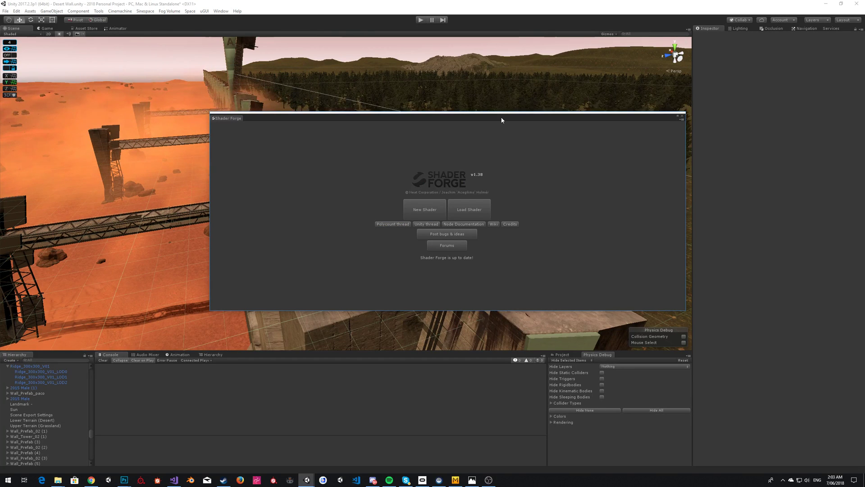
{"action": "left_click_drag", "start_coordinate": [501, 119], "coordinate": [473, 123]}
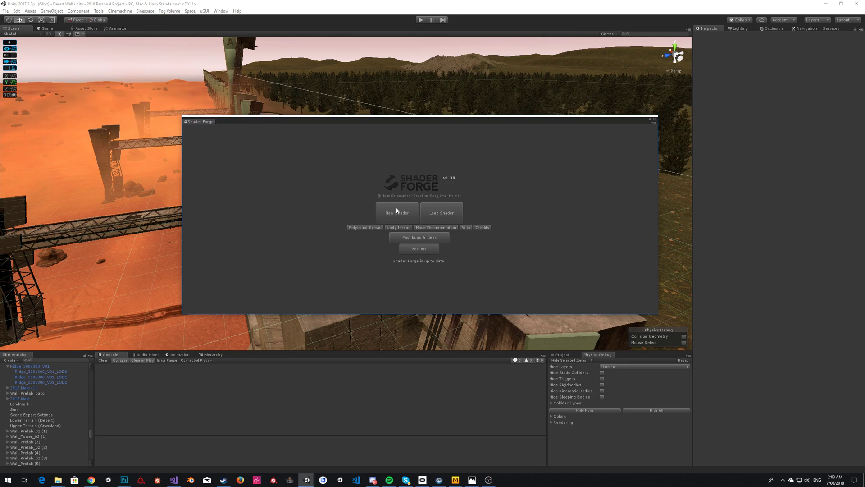
Step: Create a new Lit (PBR) shader and save it in the class folder under Assets as Shader Forge Hologram
{"action": "left_click", "coordinate": [397, 213]}
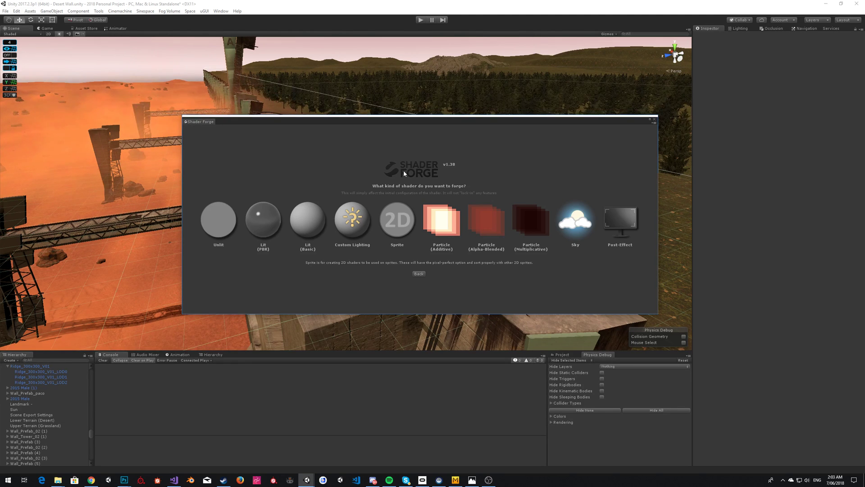
{"action": "left_click", "coordinate": [267, 218]}
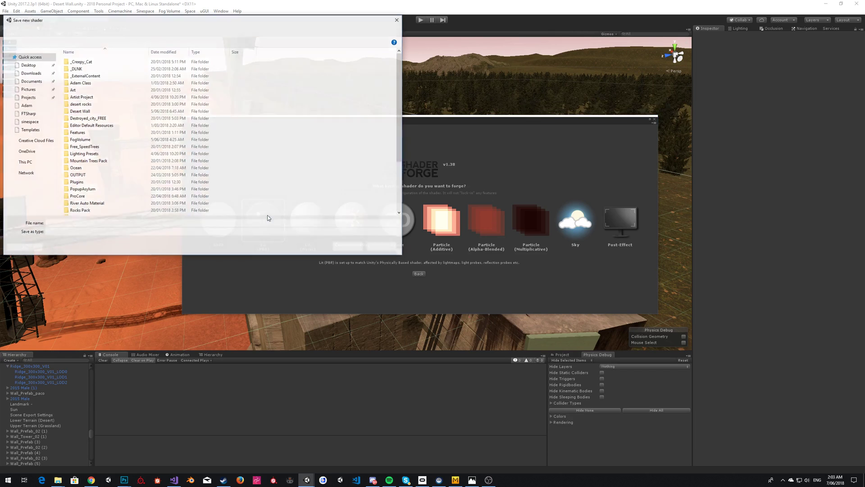
{"action": "double_click", "coordinate": [116, 83]}
{"action": "left_click", "coordinate": [171, 222]}
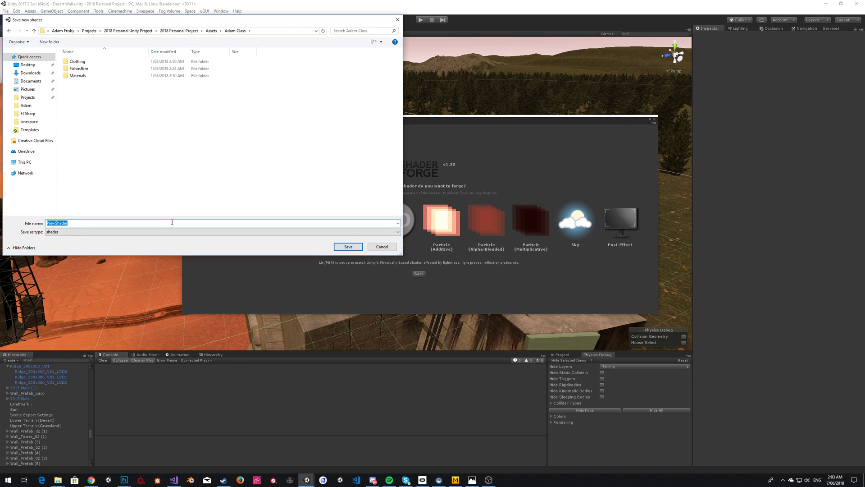
{"action": "type", "text": "Shader"}
{"action": "left_click", "coordinate": [348, 247]}
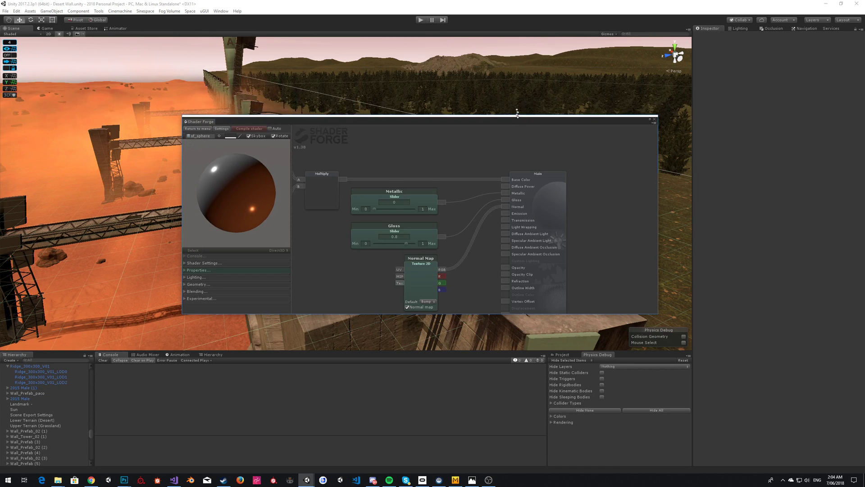
Step: Enlarge the Shader Forge window and move it aside so part of the scene stays in view
{"action": "left_click_drag", "start_coordinate": [518, 115], "coordinate": [517, 75]}
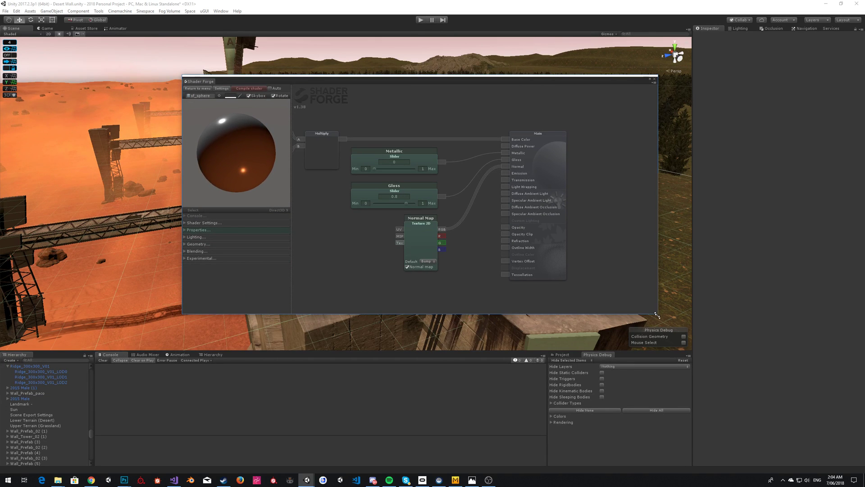
{"action": "left_click_drag", "start_coordinate": [658, 314], "coordinate": [680, 360]}
{"action": "left_click_drag", "start_coordinate": [334, 80], "coordinate": [416, 146]}
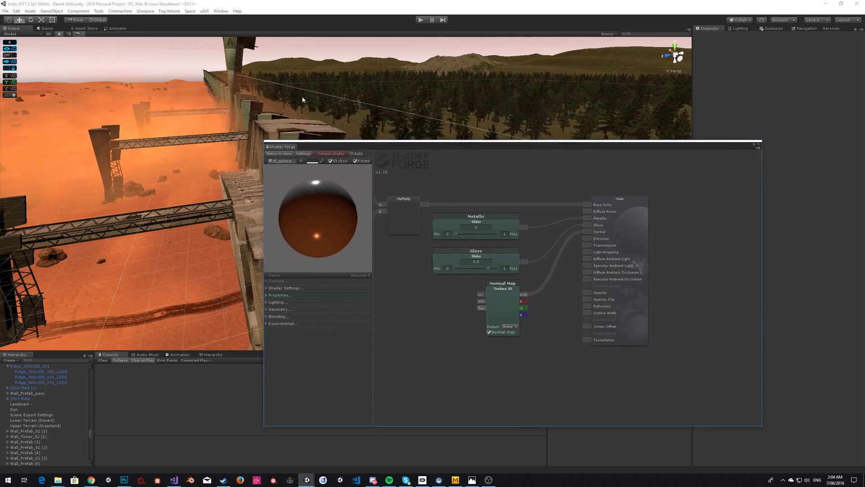
{"action": "right_click_drag", "start_coordinate": [301, 94], "coordinate": [424, 98]}
{"action": "key", "text": "w"}
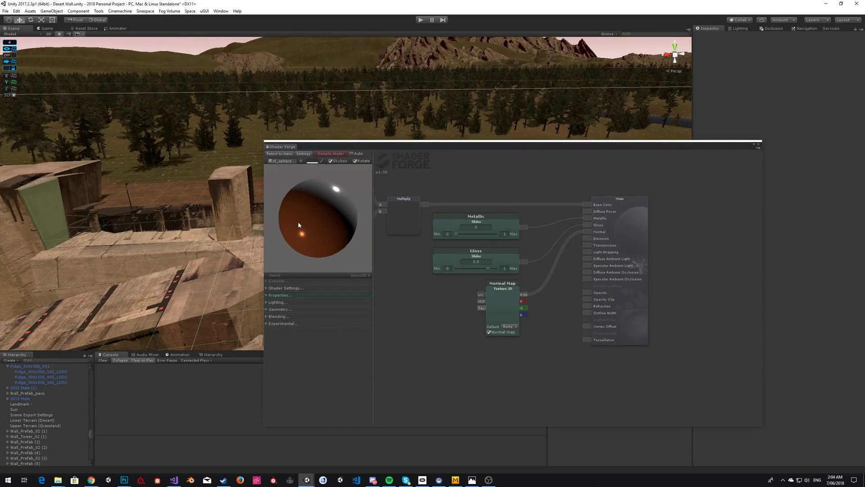
Step: Move the Main node farther from its input nodes and enlarge the Shader Forge window to fit the whole node graph
{"action": "left_click_drag", "start_coordinate": [613, 197], "coordinate": [640, 189]}
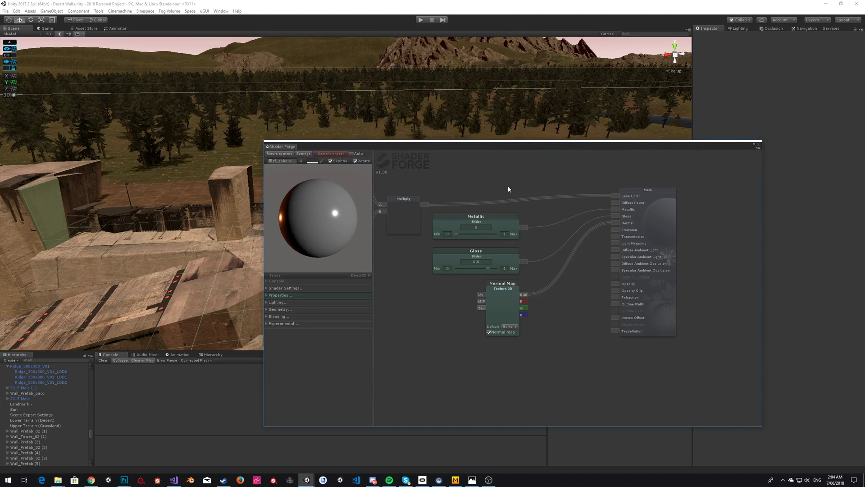
{"action": "left_click_drag", "start_coordinate": [512, 187], "coordinate": [606, 198]}
{"action": "scroll", "coordinate": [580, 195], "scroll_direction": "down", "scroll_amount": 4}
{"action": "scroll", "coordinate": [590, 199], "scroll_direction": "up", "scroll_amount": 4}
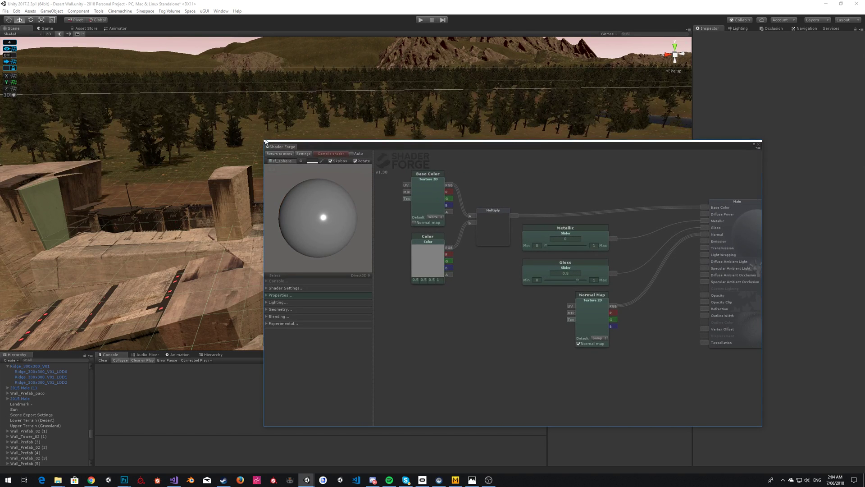
{"action": "left_click_drag", "start_coordinate": [257, 140], "coordinate": [100, 61]}
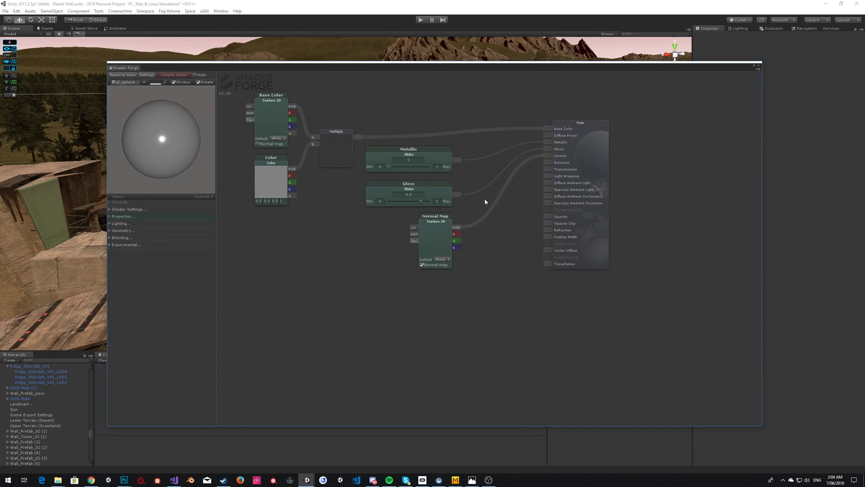
{"action": "left_click_drag", "start_coordinate": [437, 120], "coordinate": [522, 186]}
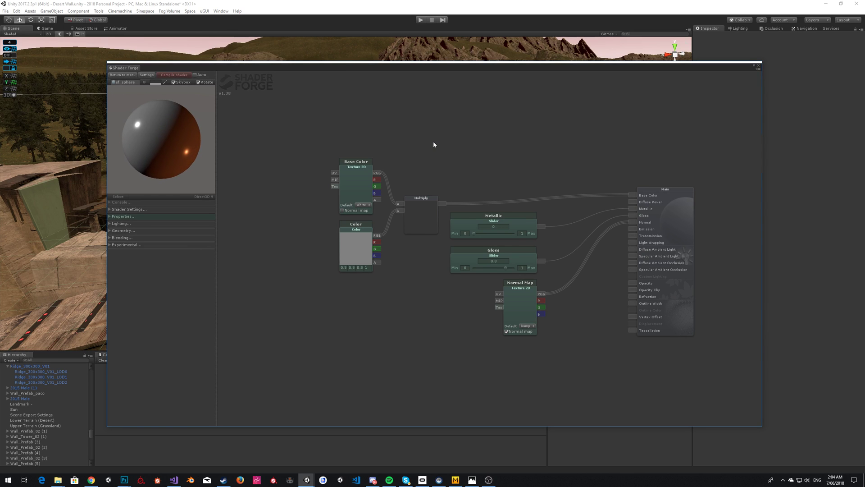
Step: Look over the shader settings and set the lighting render path to Deferred
{"action": "left_click", "coordinate": [110, 209]}
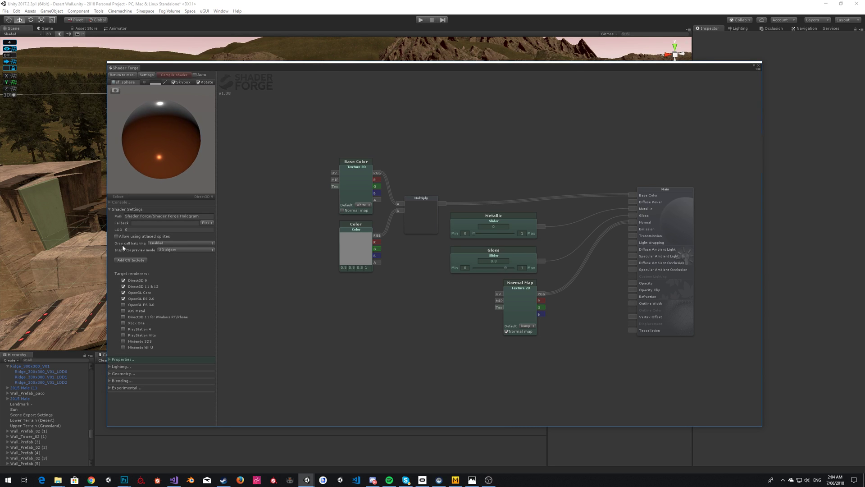
{"action": "left_click", "coordinate": [111, 209]}
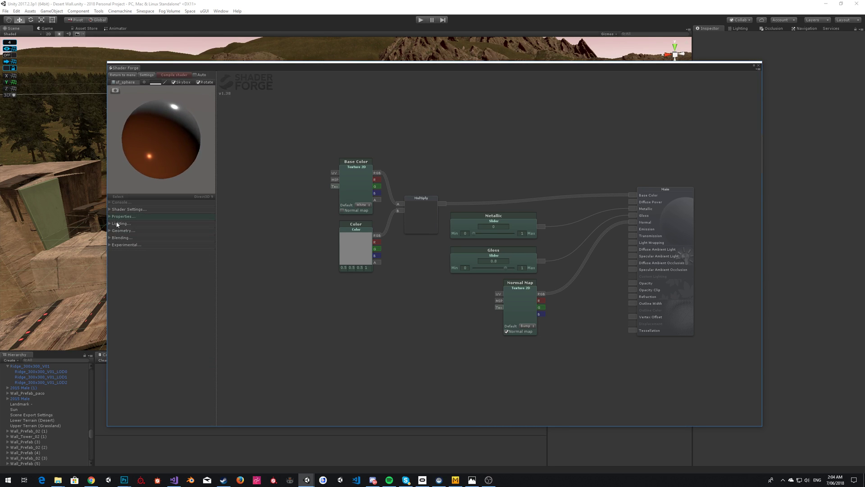
{"action": "left_click", "coordinate": [115, 222]}
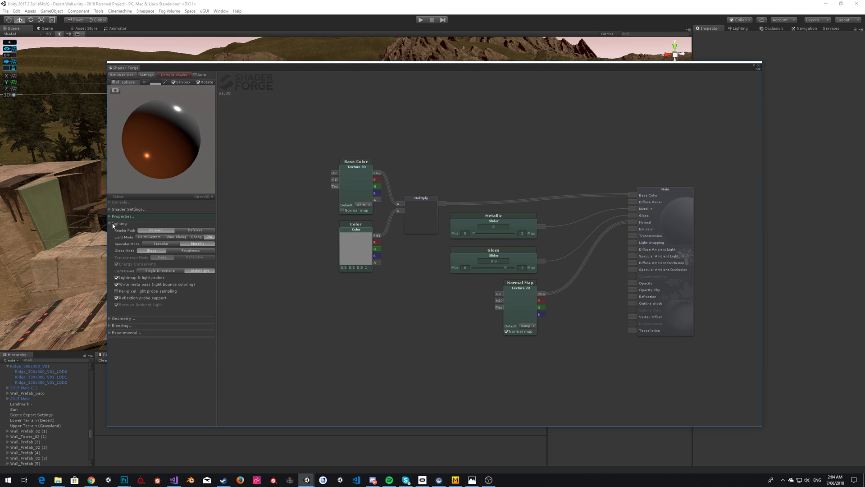
{"action": "left_click", "coordinate": [200, 231]}
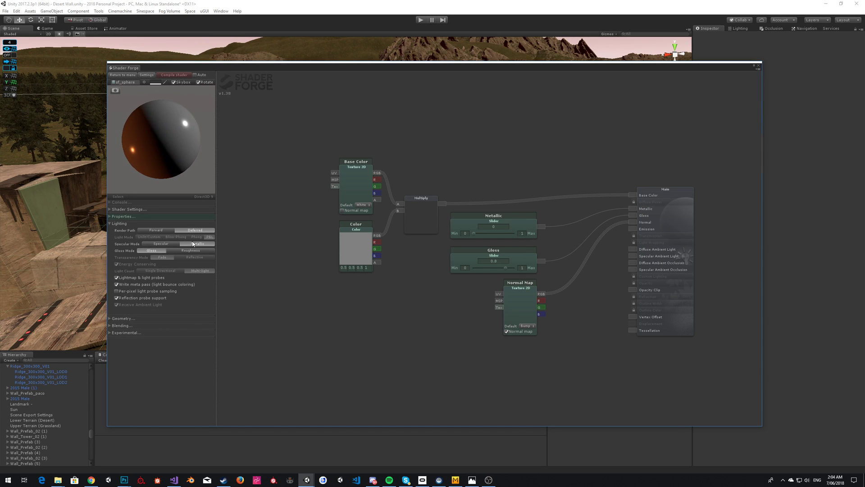
Step: Expand and examine the shader's Blending and Geometry settings
{"action": "left_click", "coordinate": [127, 325]}
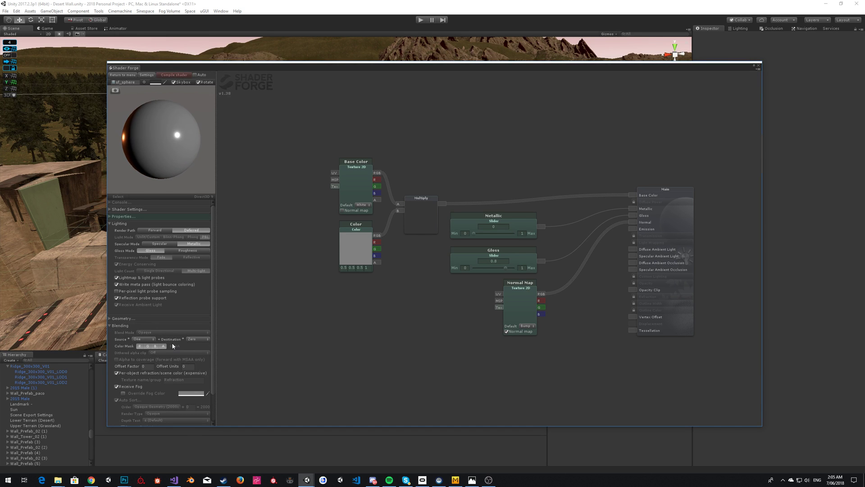
{"action": "scroll", "coordinate": [172, 345], "scroll_direction": "down", "scroll_amount": 2}
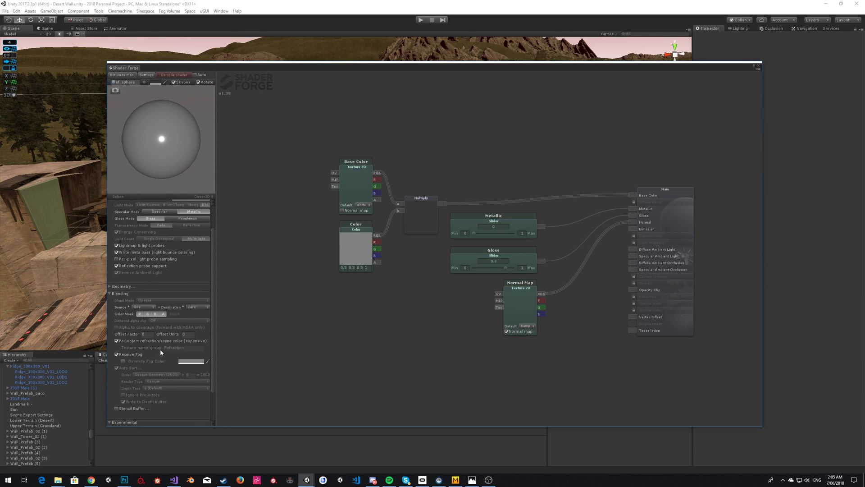
{"action": "scroll", "coordinate": [161, 352], "scroll_direction": "down", "scroll_amount": 2}
{"action": "scroll", "coordinate": [161, 352], "scroll_direction": "up", "scroll_amount": 3}
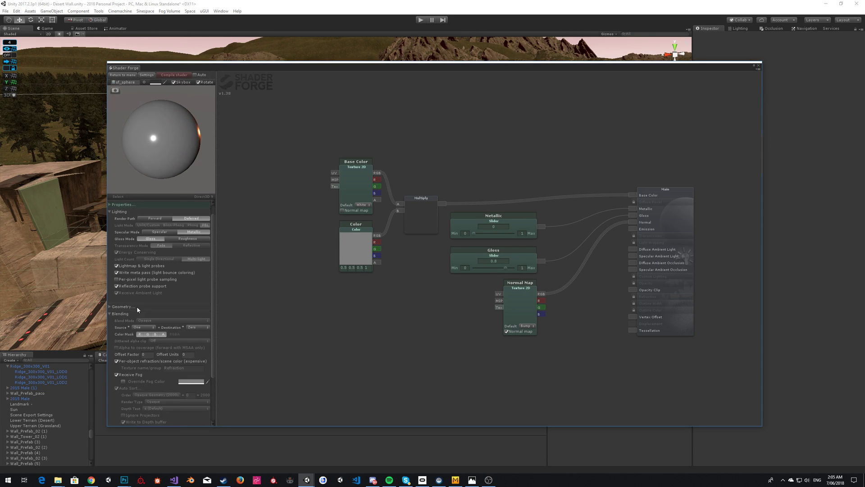
{"action": "left_click", "coordinate": [133, 306]}
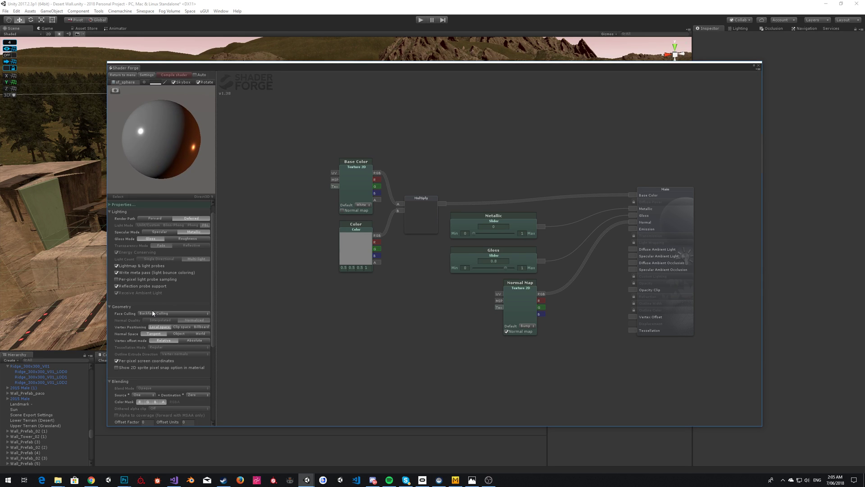
{"action": "scroll", "coordinate": [151, 301], "scroll_direction": "up", "scroll_amount": 2}
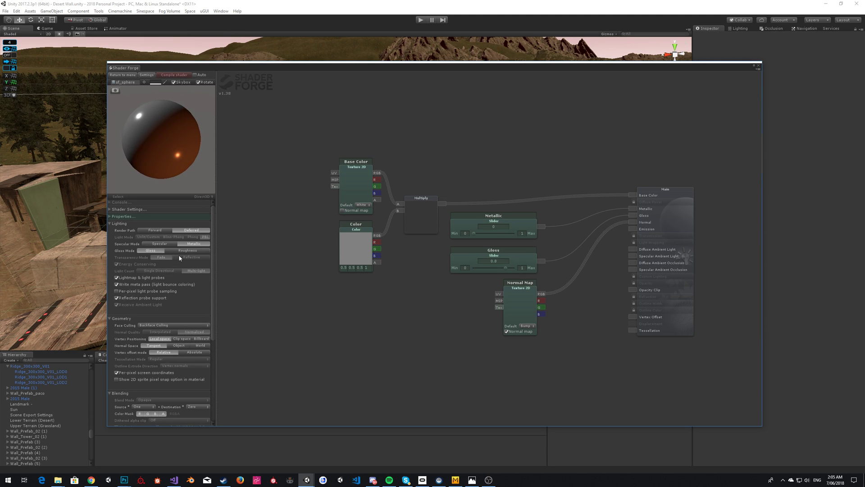
Step: Set the shader's lighting render path back to Forward
{"action": "left_click", "coordinate": [156, 225]}
{"action": "left_click", "coordinate": [120, 225]}
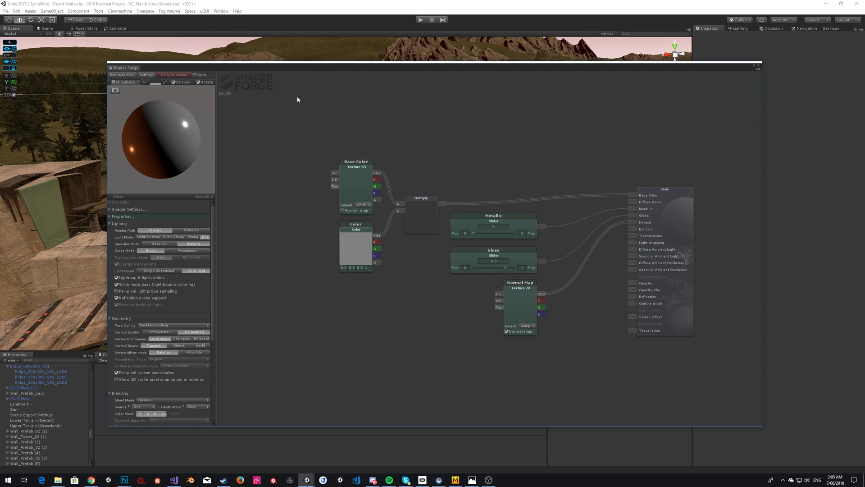
{"action": "right_click", "coordinate": [445, 123]}
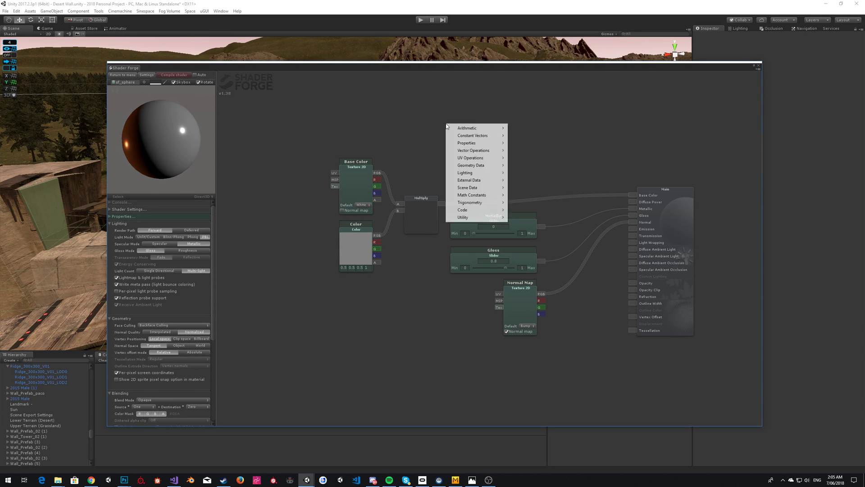
{"action": "left_click", "coordinate": [408, 118]}
{"action": "right_click", "coordinate": [474, 113]}
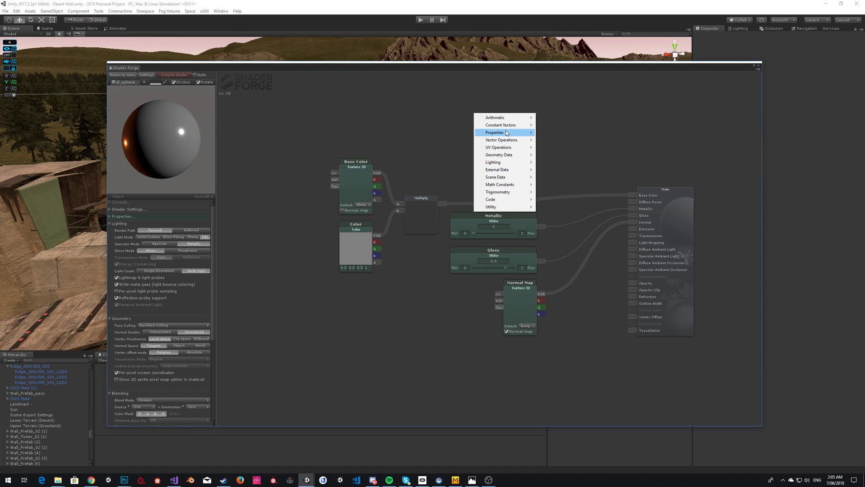
{"action": "mouse_move", "coordinate": [500, 117]}
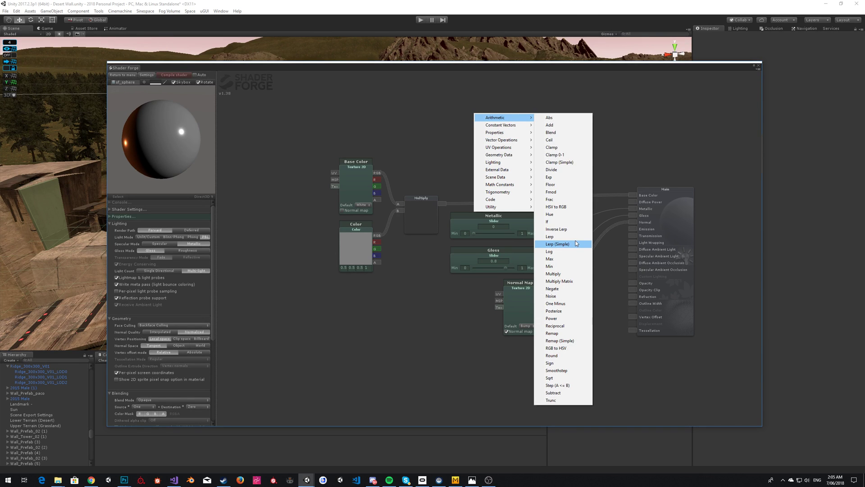
{"action": "left_click", "coordinate": [658, 161]}
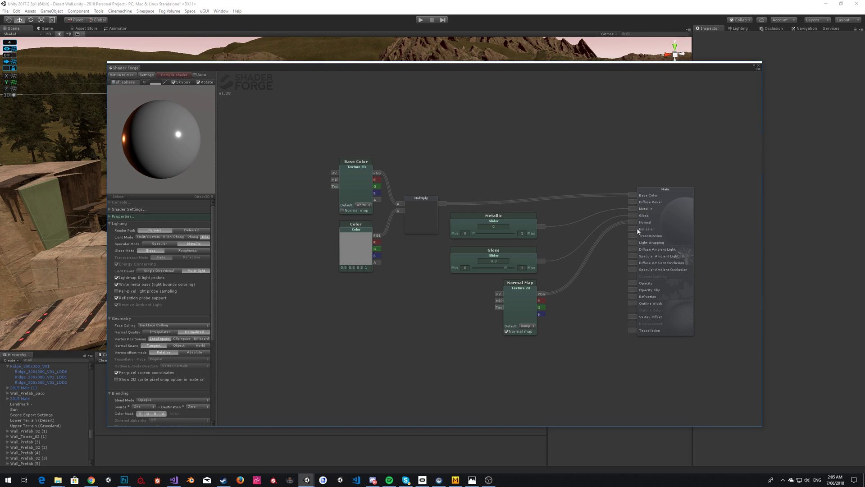
{"action": "left_click_drag", "start_coordinate": [647, 232], "coordinate": [651, 235]}
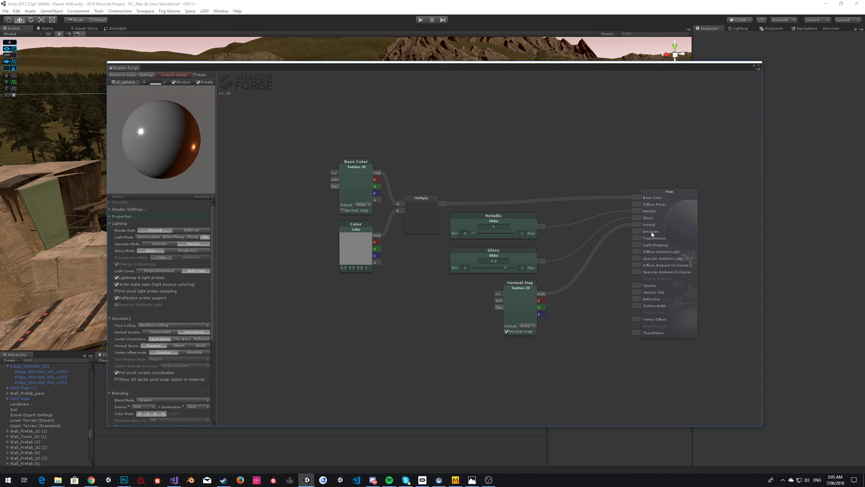
Step: Add a Dot Product vector operation node and place it above the Metallic slider, toward the Main node
{"action": "right_click", "coordinate": [454, 120]}
{"action": "mouse_move", "coordinate": [478, 124]}
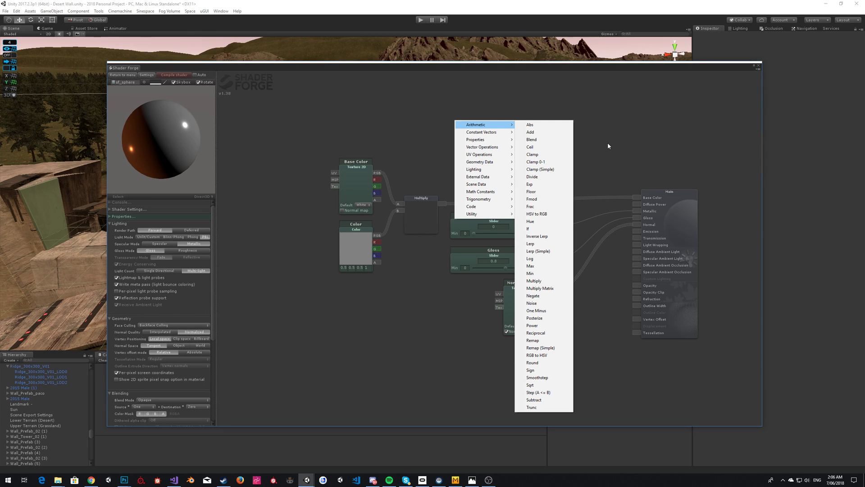
{"action": "mouse_move", "coordinate": [488, 168]}
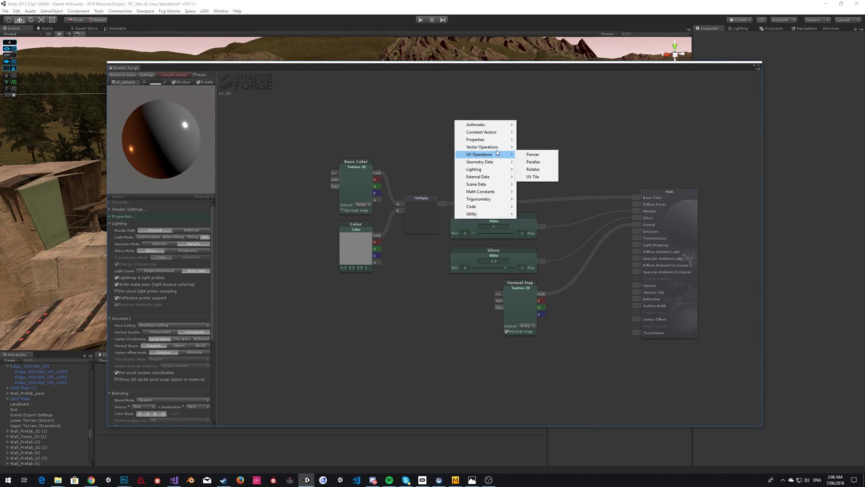
{"action": "mouse_move", "coordinate": [498, 150]}
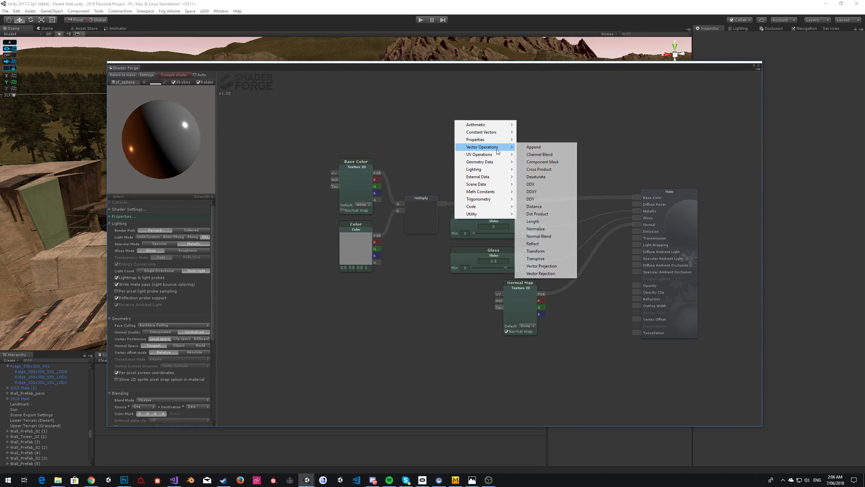
{"action": "left_click", "coordinate": [545, 215]}
{"action": "left_click_drag", "start_coordinate": [453, 107], "coordinate": [573, 126]}
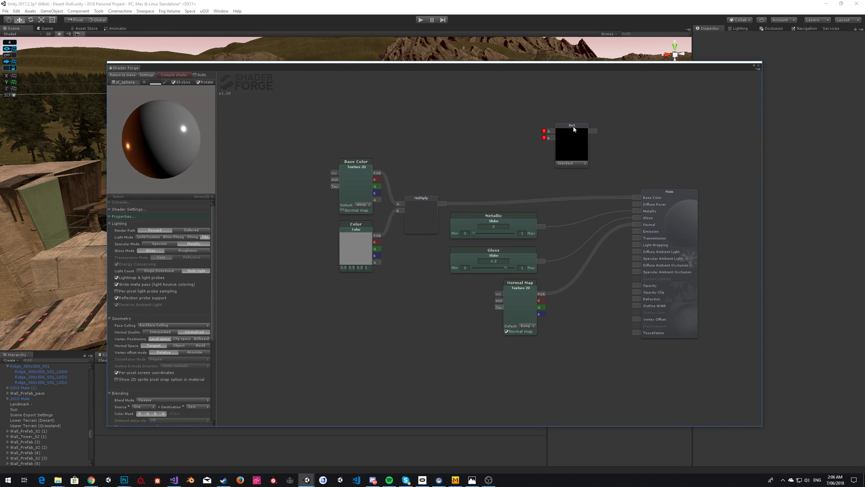
Step: Add a Normal Direction geometry node and place it to the upper left of the Dot node
{"action": "right_click", "coordinate": [380, 109]}
{"action": "mouse_move", "coordinate": [392, 114]}
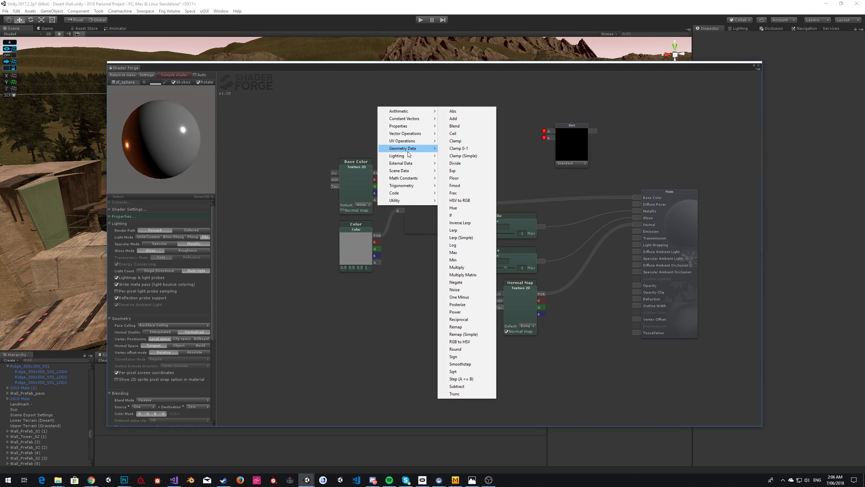
{"action": "mouse_move", "coordinate": [409, 152]}
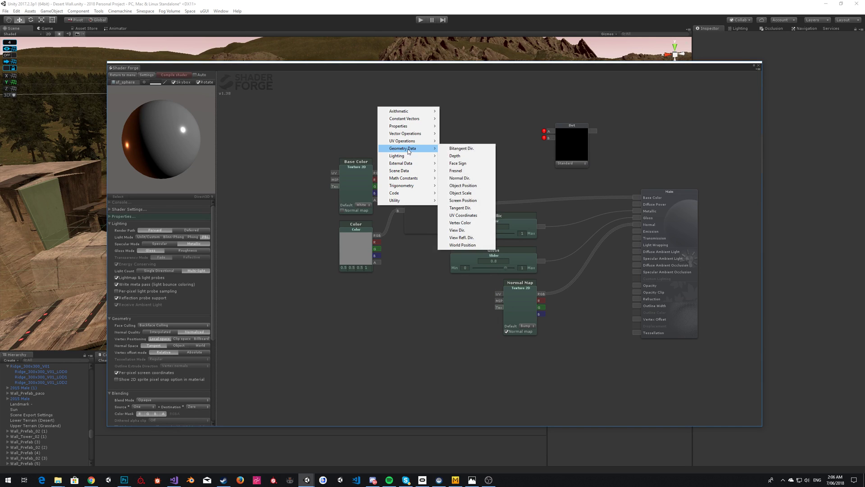
{"action": "left_click", "coordinate": [474, 179]}
{"action": "left_click_drag", "start_coordinate": [382, 95], "coordinate": [461, 95]}
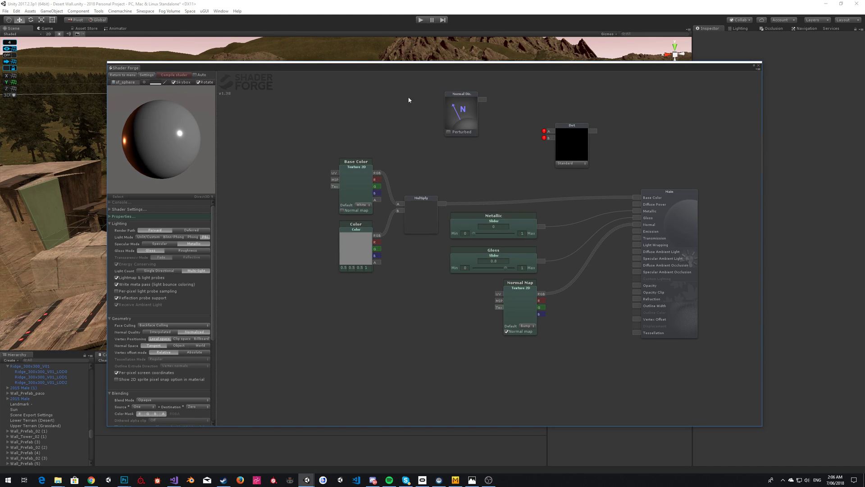
Step: Add a View Direction node below Normal Direction, connecting Normal Direction to the Dot node's A input and View Direction to B
{"action": "right_click", "coordinate": [367, 103]}
{"action": "mouse_move", "coordinate": [405, 142]}
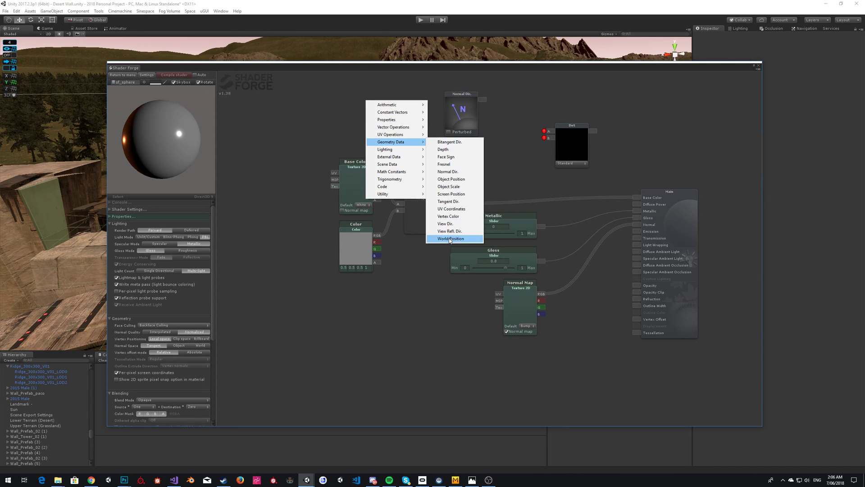
{"action": "left_click", "coordinate": [448, 223]}
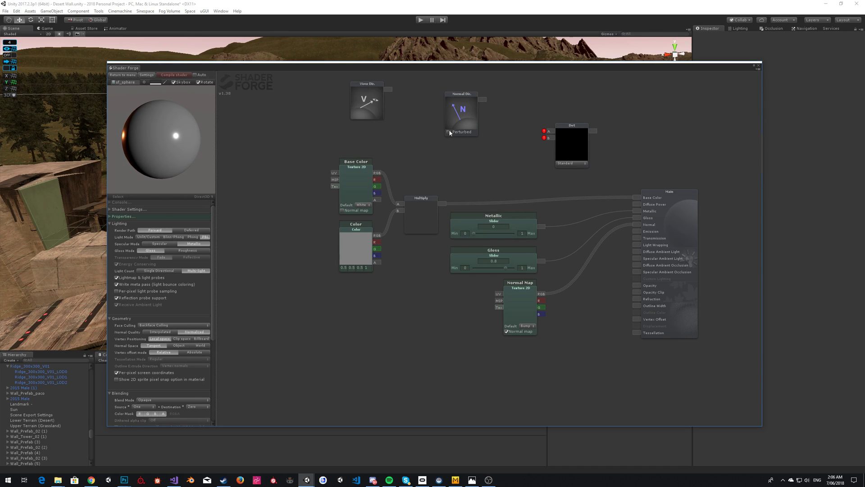
{"action": "left_click_drag", "start_coordinate": [365, 96], "coordinate": [548, 137]}
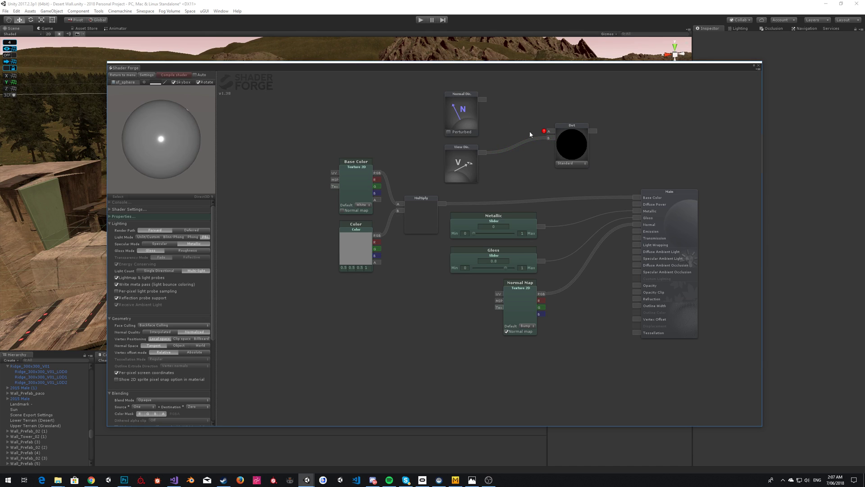
{"action": "left_click_drag", "start_coordinate": [482, 97], "coordinate": [533, 120]}
Step: Add a Power arithmetic node to the right of the Dot node and connect the Dot output to its Val input
{"action": "right_click", "coordinate": [593, 114]}
{"action": "mouse_move", "coordinate": [625, 117]}
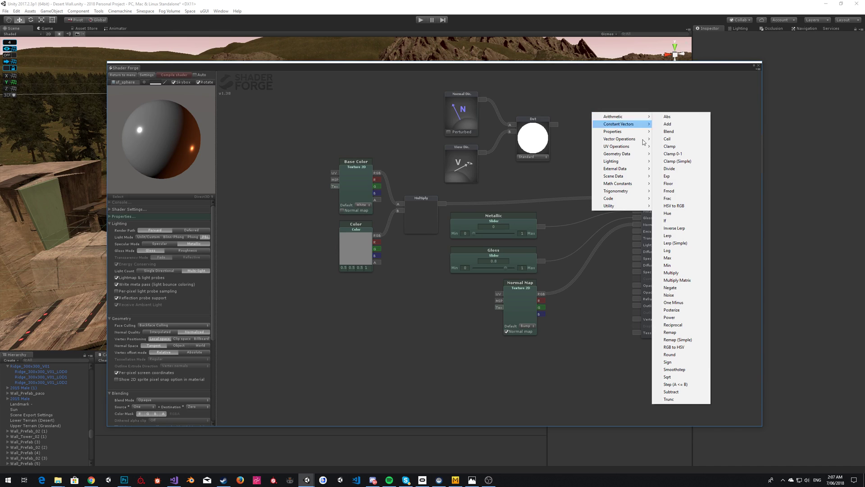
{"action": "mouse_move", "coordinate": [635, 154]}
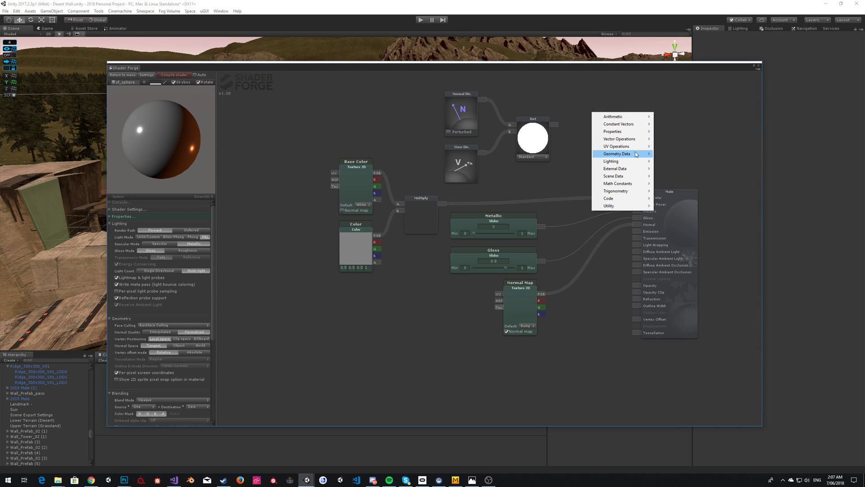
{"action": "mouse_move", "coordinate": [634, 134]}
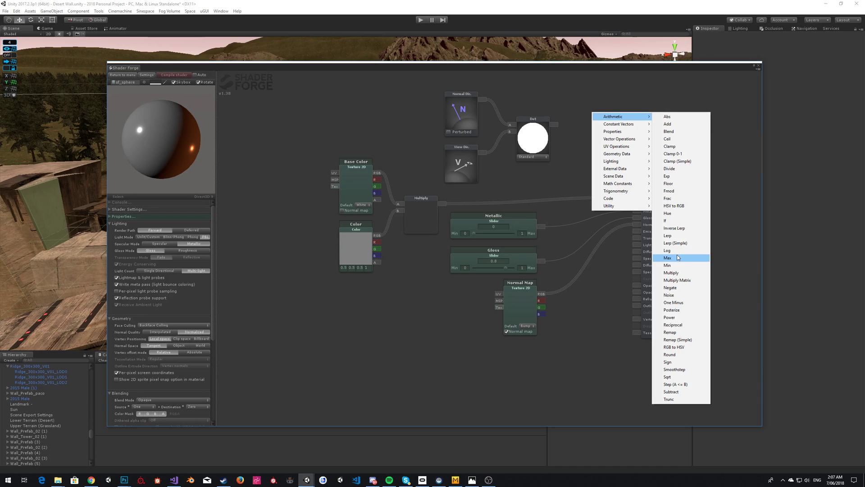
{"action": "left_click", "coordinate": [676, 318]}
{"action": "left_click_drag", "start_coordinate": [607, 111], "coordinate": [553, 124]}
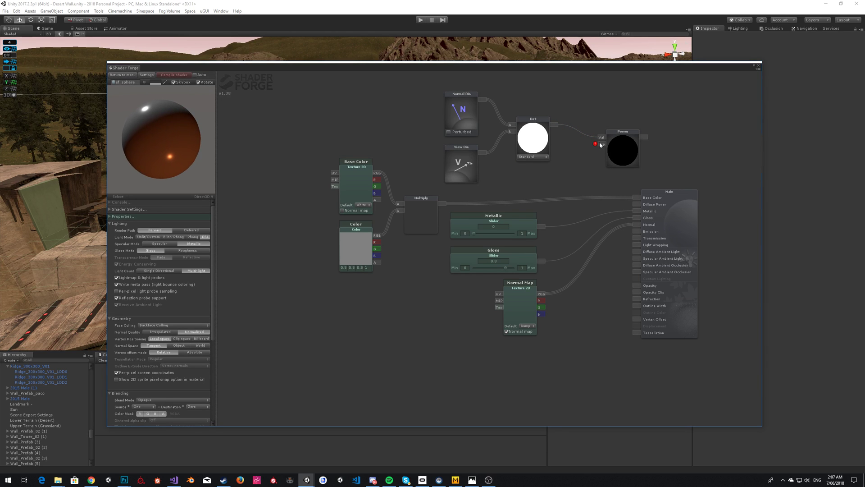
Step: Add a Slider property named Rim below the Dot node and connect it to the Power node's Exp input
{"action": "right_click", "coordinate": [518, 175]}
{"action": "mouse_move", "coordinate": [566, 178]}
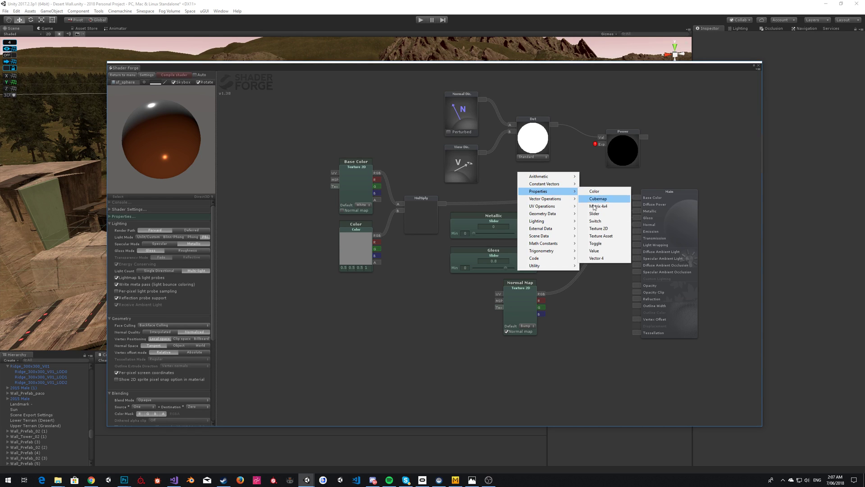
{"action": "left_click", "coordinate": [595, 213]}
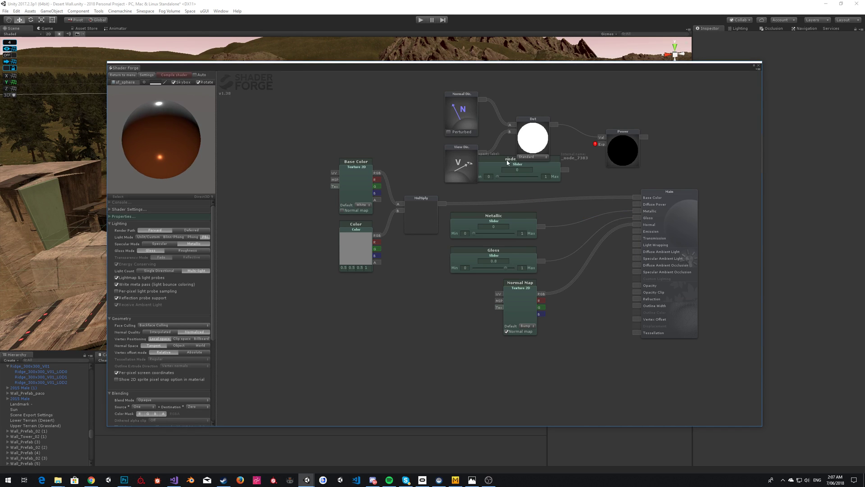
{"action": "type", "text": "R"}
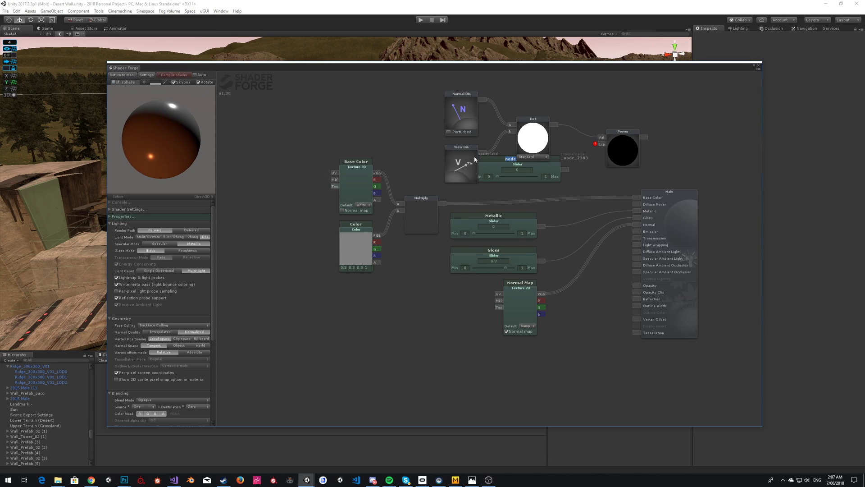
{"action": "type", "text": "im"}
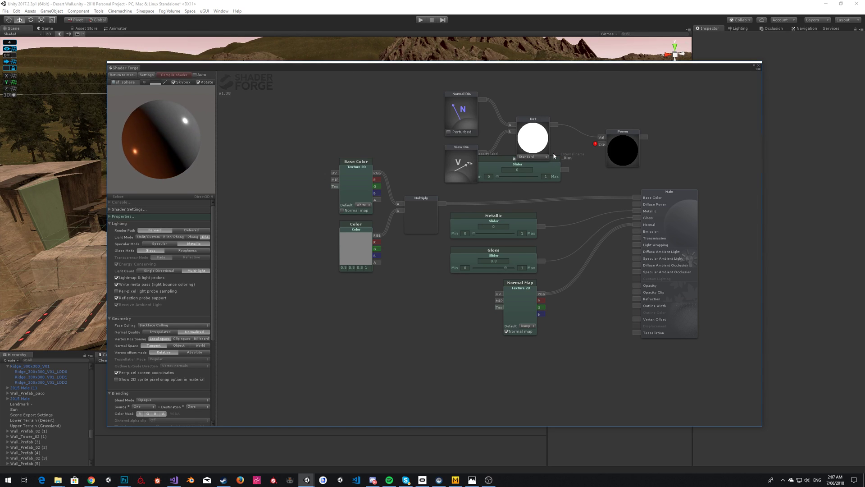
{"action": "left_click_drag", "start_coordinate": [544, 170], "coordinate": [601, 143]}
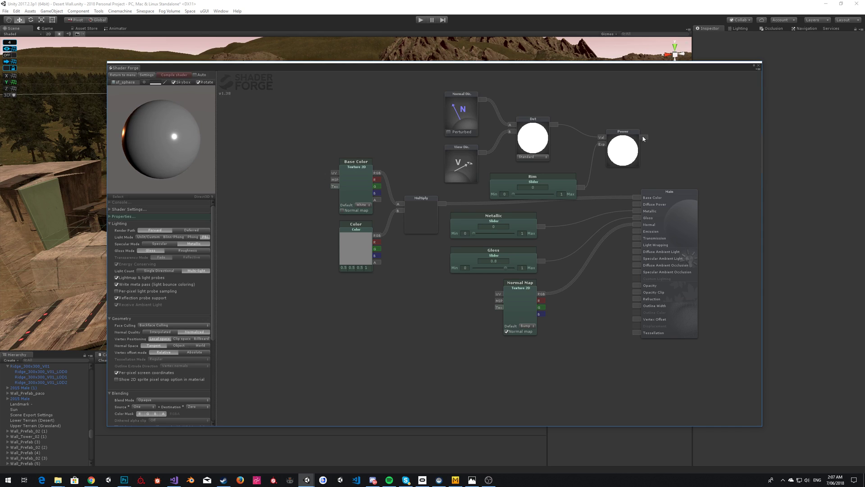
Step: Add a Color property named Rim Color and place it above the Base Color texture node
{"action": "right_click", "coordinate": [678, 153]}
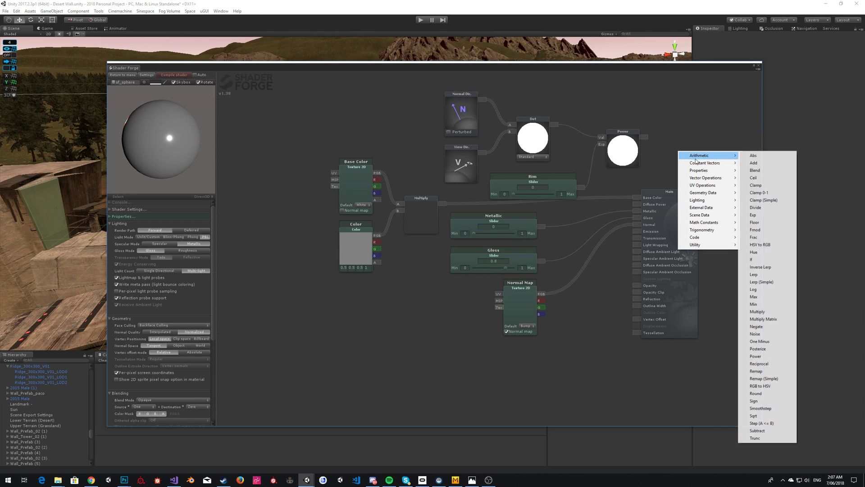
{"action": "mouse_move", "coordinate": [698, 201]}
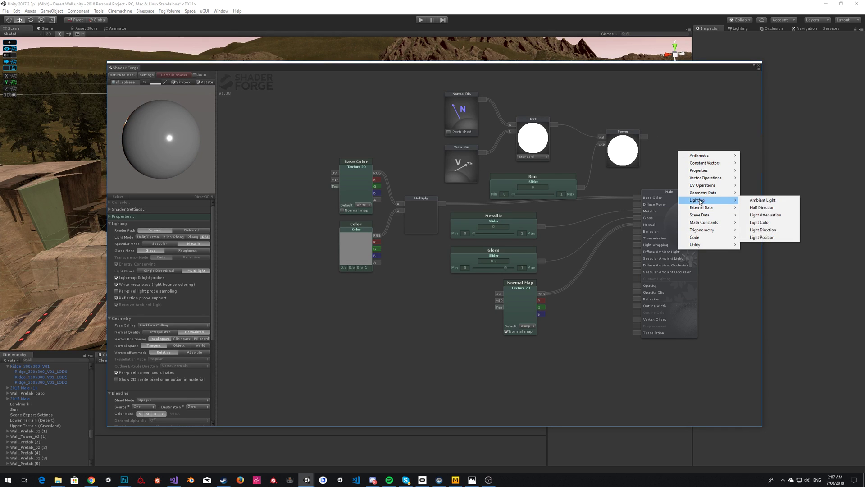
{"action": "mouse_move", "coordinate": [714, 162]}
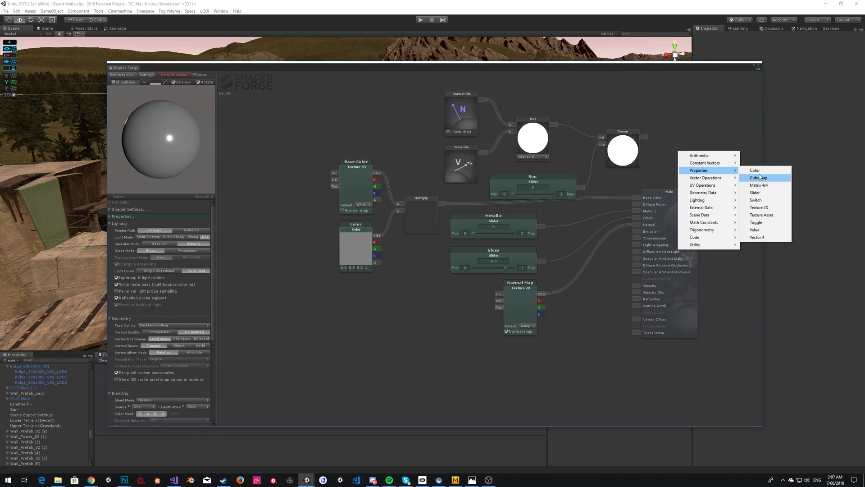
{"action": "left_click", "coordinate": [755, 170]}
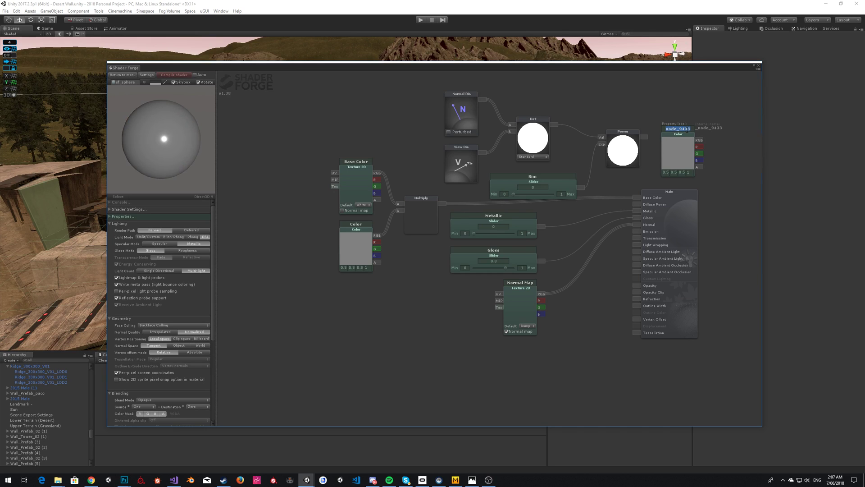
{"action": "type", "text": "Rim Color"}
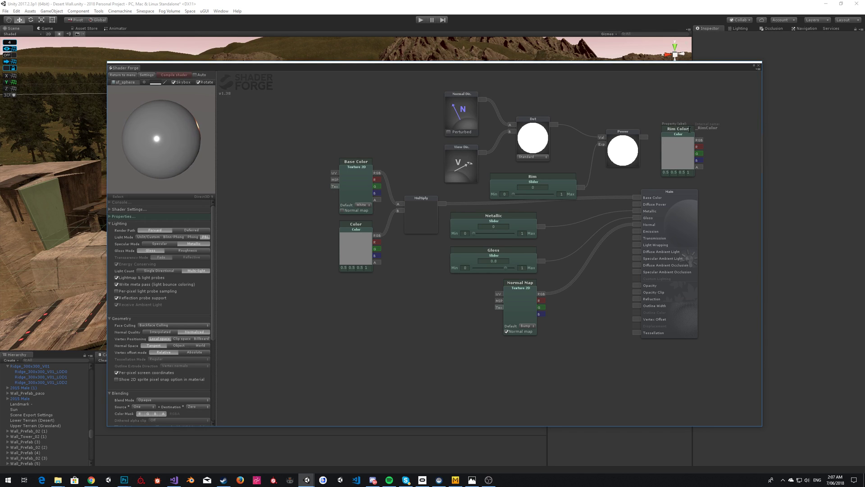
{"action": "left_click_drag", "start_coordinate": [681, 135], "coordinate": [647, 91]}
Step: Add a Multiply node combining Rim Color's RGB with the Power output, and connect its result to the Main node's Emission
{"action": "right_click", "coordinate": [647, 91]}
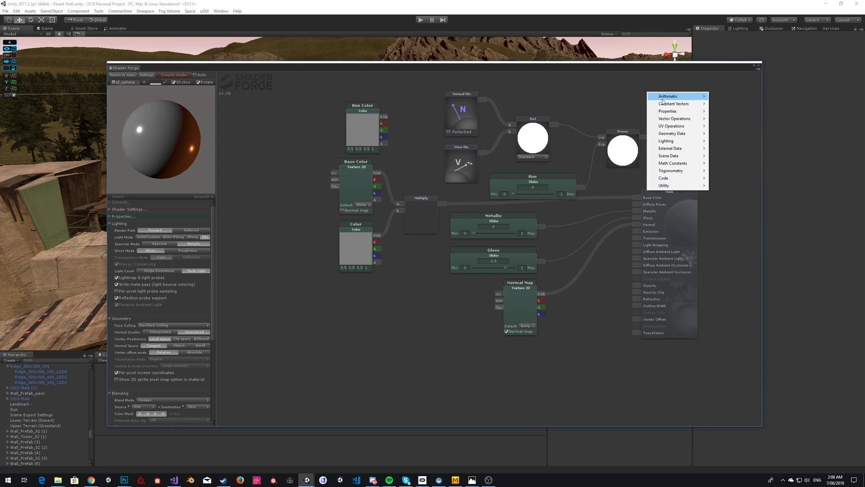
{"action": "mouse_move", "coordinate": [680, 96]}
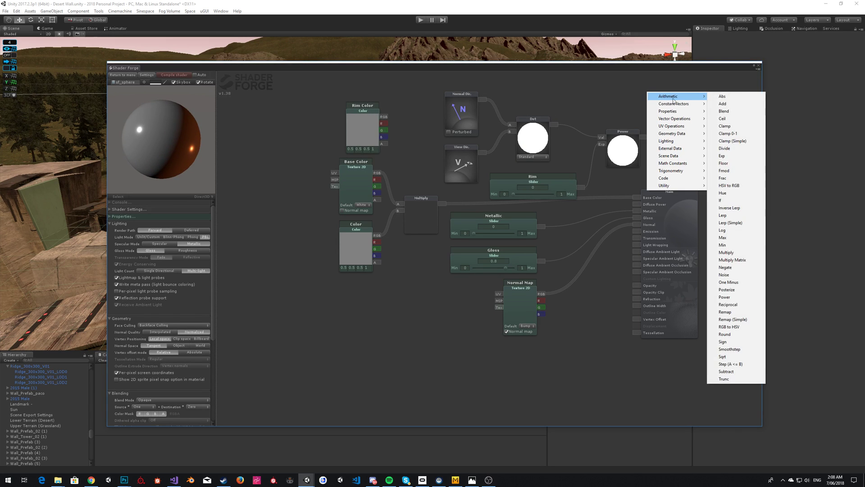
{"action": "left_click", "coordinate": [726, 252]}
{"action": "middle_click_drag", "start_coordinate": [646, 77], "coordinate": [663, 105]}
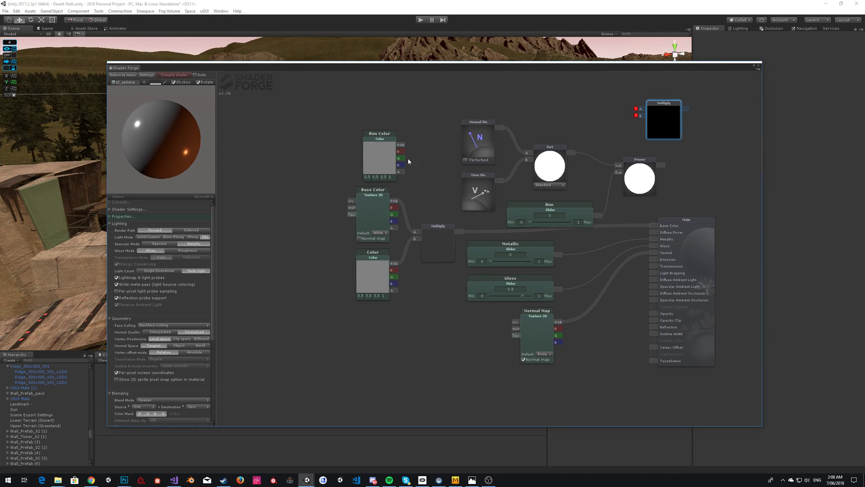
{"action": "left_click_drag", "start_coordinate": [400, 145], "coordinate": [641, 109]}
{"action": "left_click_drag", "start_coordinate": [661, 163], "coordinate": [654, 260]}
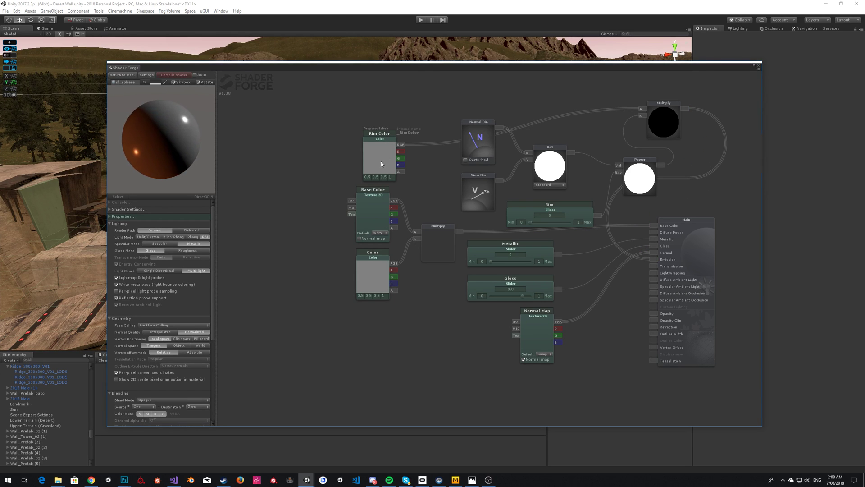
Step: Move the Rim Color node further left and set its red, green and blue values to 1, 0.7 and 0
{"action": "left_click_drag", "start_coordinate": [388, 140], "coordinate": [322, 140]}
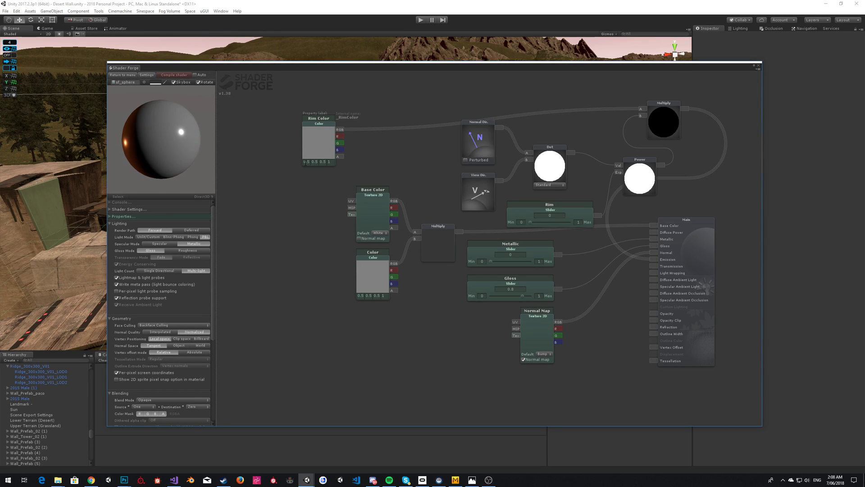
{"action": "type", "text": "1"}
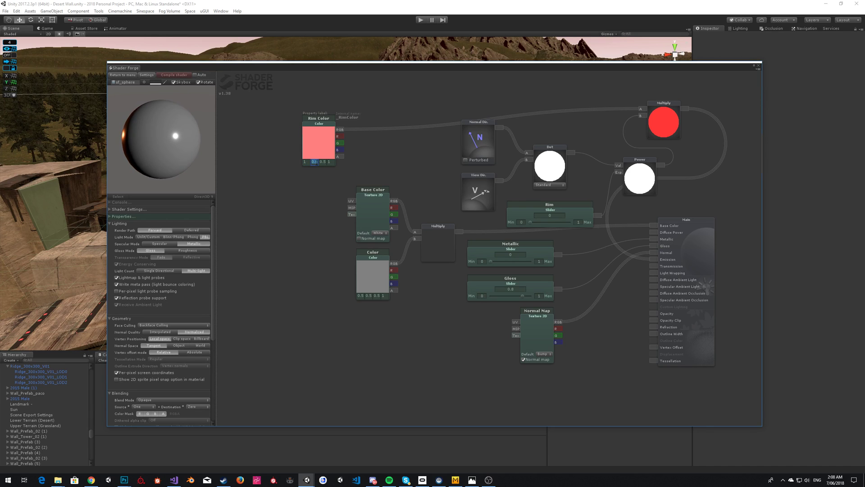
{"action": "left_click", "coordinate": [315, 162]}
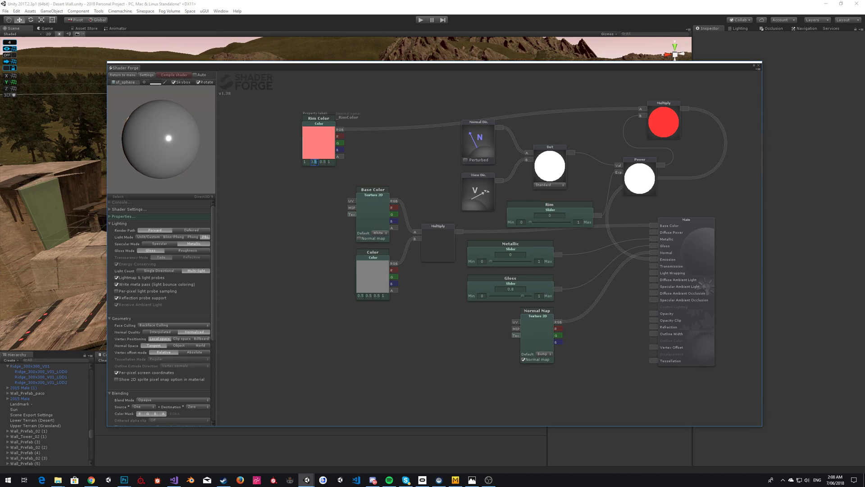
{"action": "type", "text": "0.7"}
{"action": "type", "text": "0"}
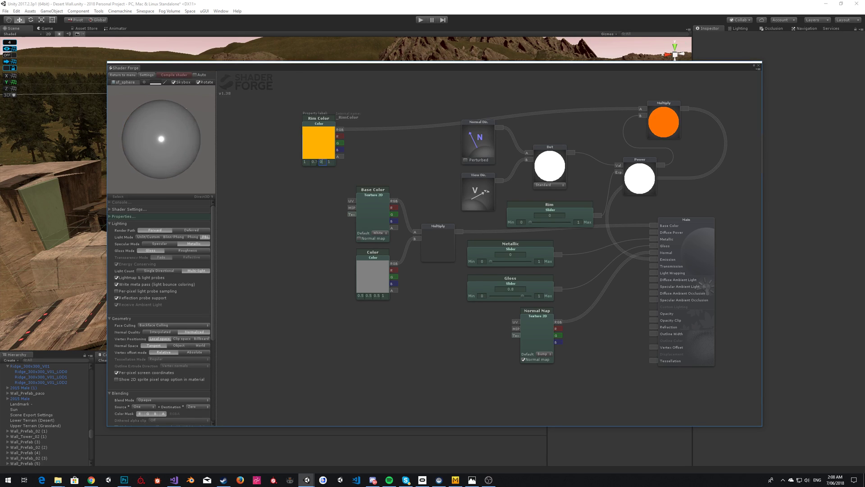
Step: Shift the rim Multiply, Power and Dot nodes slightly left to tidy the rim lighting graph
{"action": "left_click_drag", "start_coordinate": [654, 104], "coordinate": [632, 101]}
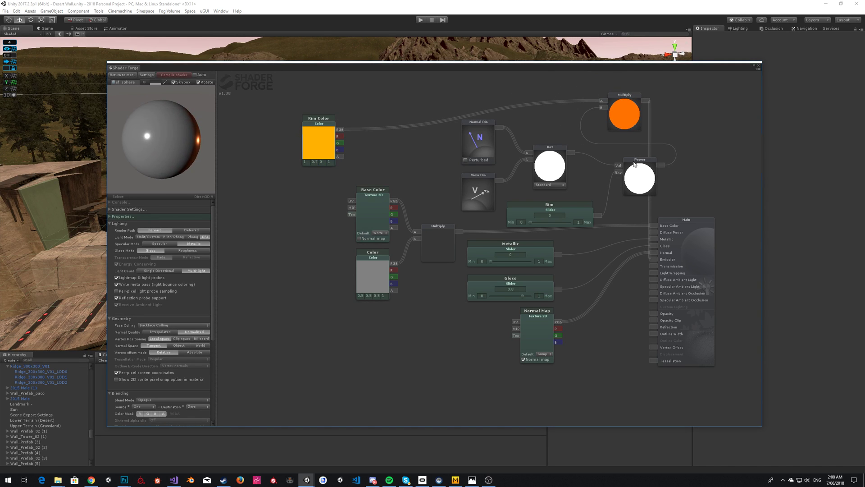
{"action": "left_click_drag", "start_coordinate": [640, 159], "coordinate": [616, 154]}
{"action": "left_click_drag", "start_coordinate": [548, 149], "coordinate": [541, 152]}
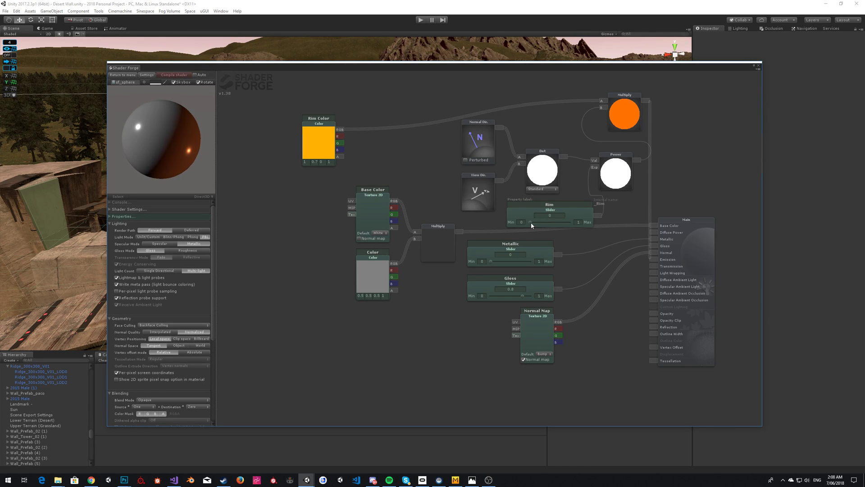
Step: Raise the Rim slider to 1 and set its maximum to 6
{"action": "left_click_drag", "start_coordinate": [530, 222], "coordinate": [564, 225]}
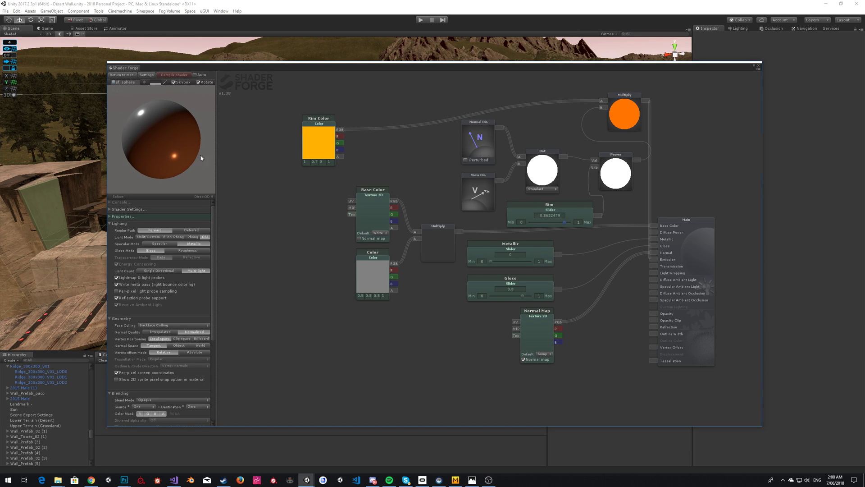
{"action": "left_click_drag", "start_coordinate": [189, 146], "coordinate": [227, 125]}
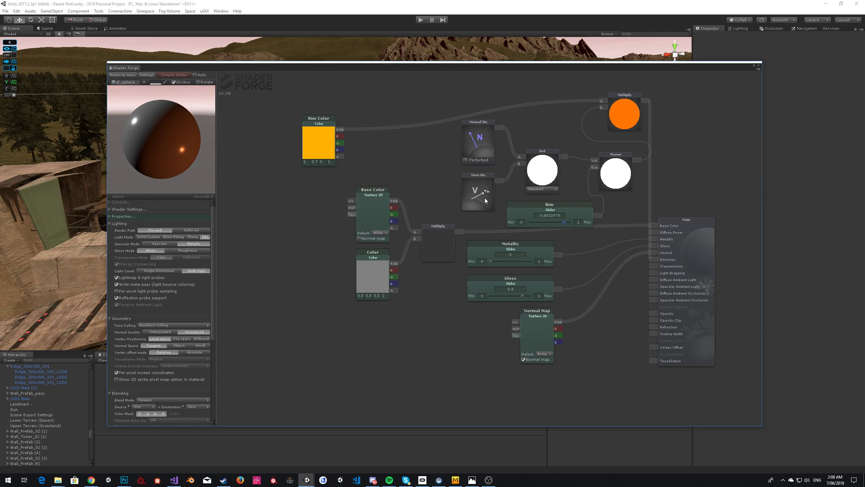
{"action": "left_click_drag", "start_coordinate": [565, 223], "coordinate": [586, 224]}
{"action": "type", "text": "6"}
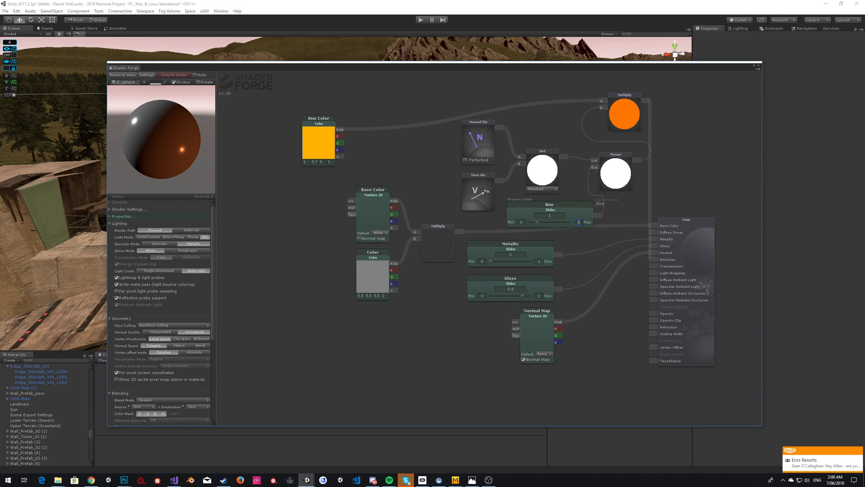
Step: Dismiss the incoming Skype notification and quit Skype
{"action": "left_click", "coordinate": [856, 448]}
{"action": "right_click", "coordinate": [406, 480]}
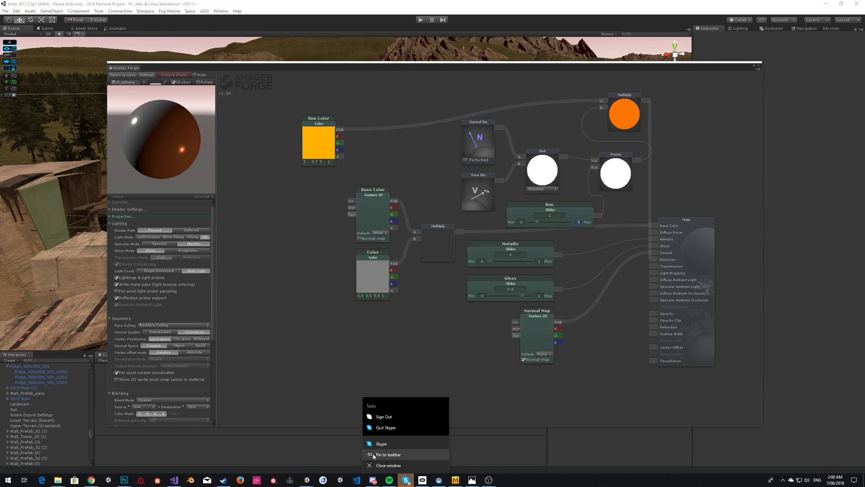
{"action": "left_click", "coordinate": [385, 427]}
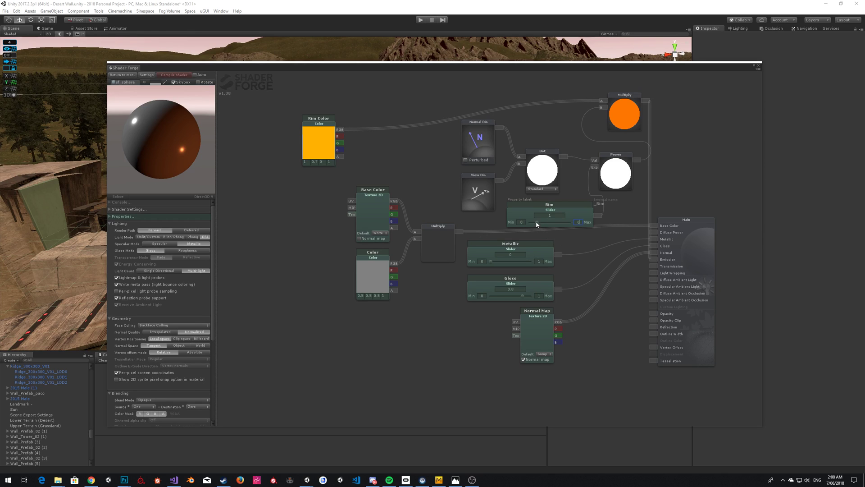
Step: Raise the Rim slider to about 4.64 and move the Normal Dir. node slightly up and left
{"action": "left_click_drag", "start_coordinate": [536, 223], "coordinate": [570, 223]}
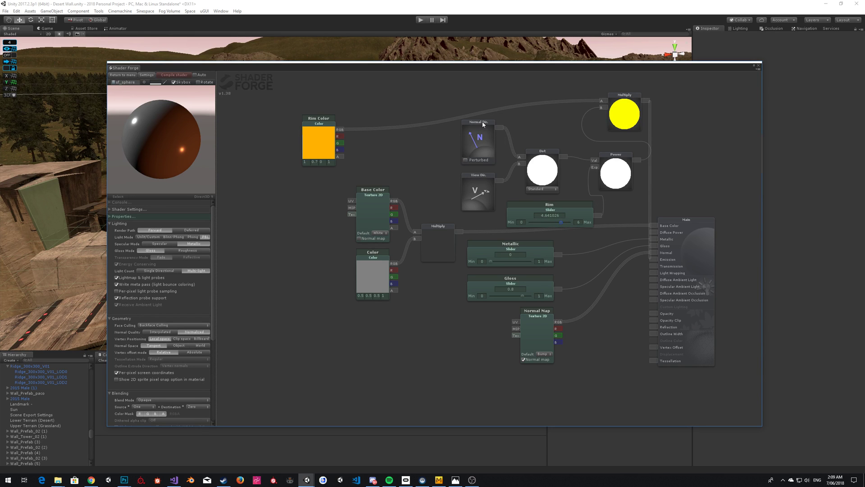
{"action": "left_click_drag", "start_coordinate": [479, 159], "coordinate": [458, 152]}
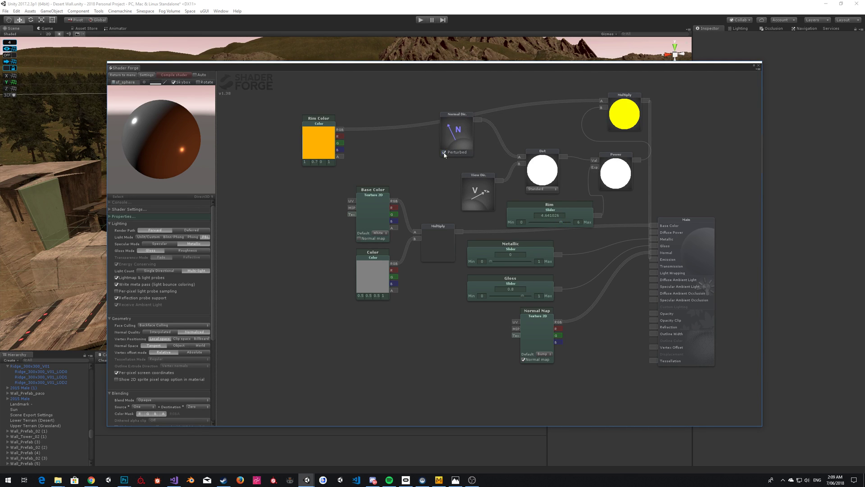
Step: Try the Dot node's Normalized mode with the Rim slider at about 4.18, and return the node to Standard
{"action": "left_click", "coordinate": [542, 188]}
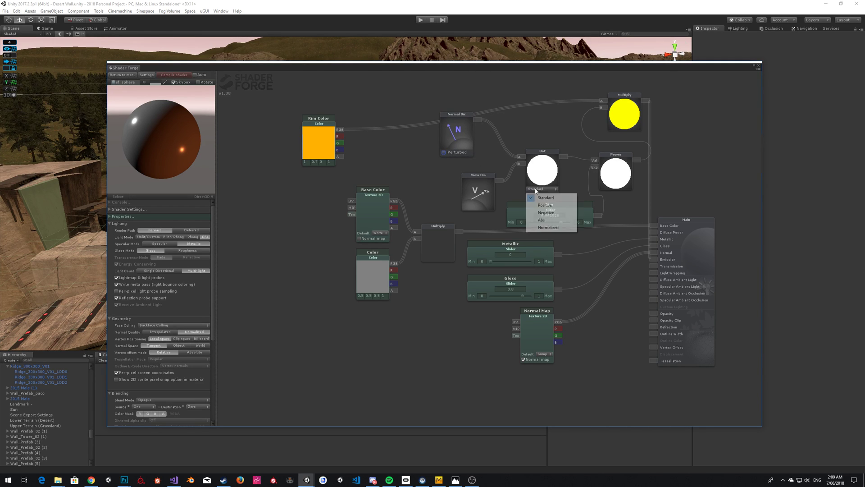
{"action": "left_click", "coordinate": [547, 227]}
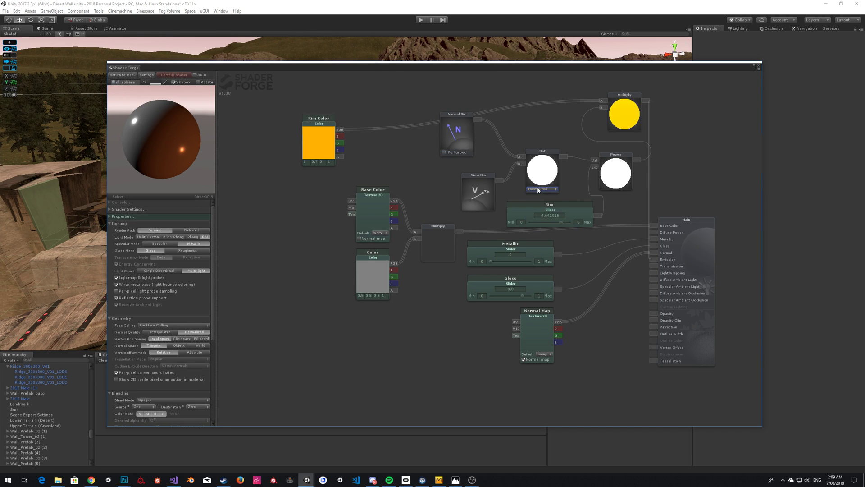
{"action": "mouse_move", "coordinate": [561, 223]}
{"action": "left_mouse_down"}
{"action": "mouse_move", "coordinate": [533, 225]}
{"action": "mouse_move", "coordinate": [557, 223]}
{"action": "left_mouse_up"}
{"action": "left_click", "coordinate": [540, 188]}
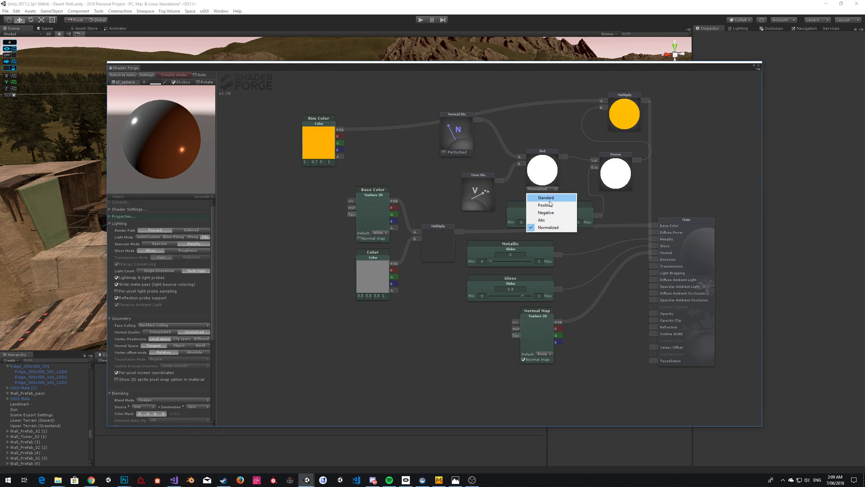
{"action": "left_click", "coordinate": [550, 198]}
Step: Move the View Dir. node left to make room between it and the Dot node
{"action": "left_click_drag", "start_coordinate": [485, 177], "coordinate": [422, 171]}
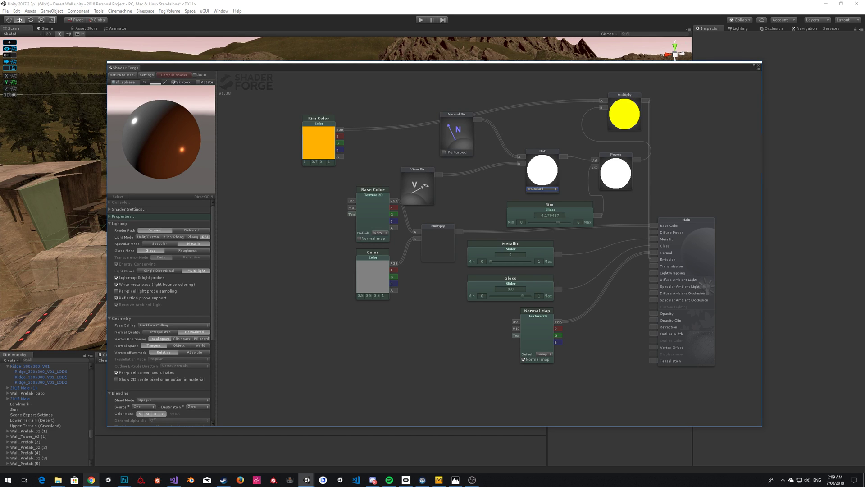
Step: Open a new Chrome window and search for "unity3d surface shaders"
{"action": "right_click", "coordinate": [91, 480]}
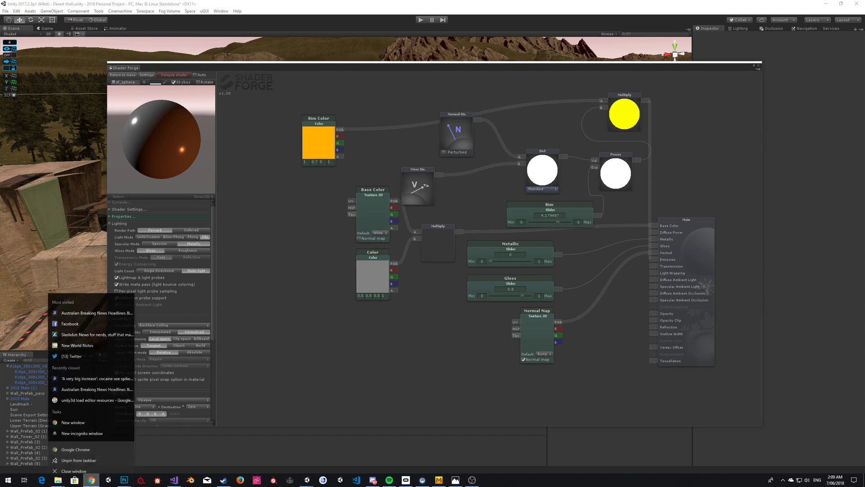
{"action": "left_click", "coordinate": [93, 443]}
{"action": "type", "text": "unity3d shader"}
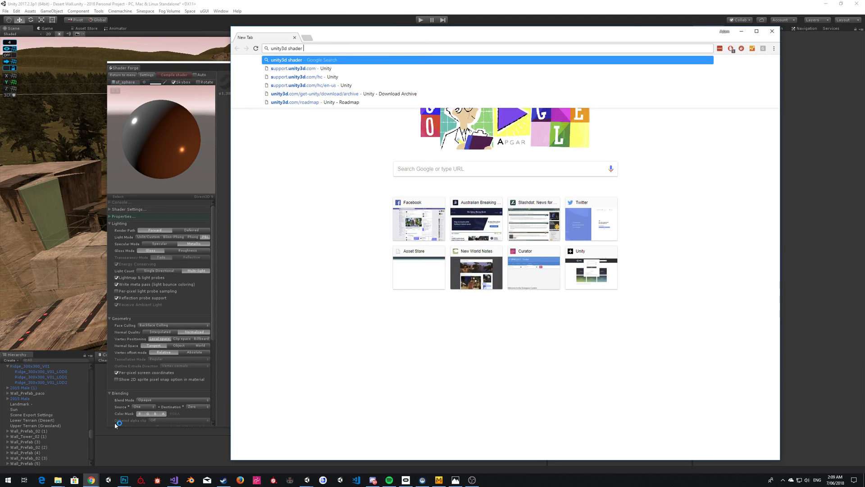
{"action": "type", "text": "surface shaders"}
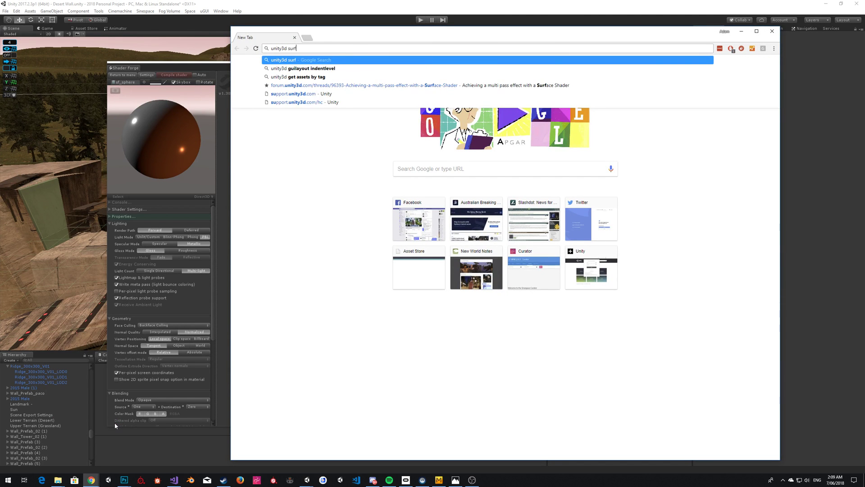
{"action": "key", "text": "Return"}
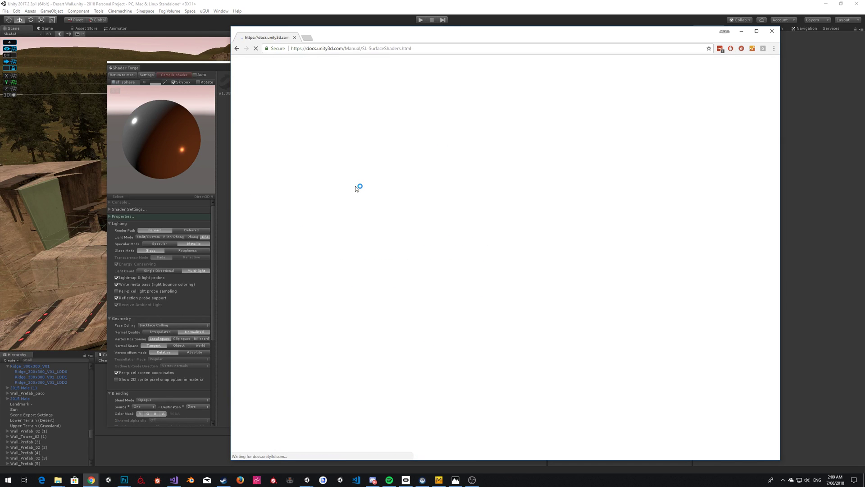
Step: Go back to the search results, open Unity's Surface Shader examples page and find the Rim Lighting code
{"action": "key", "text": "alt+Left"}
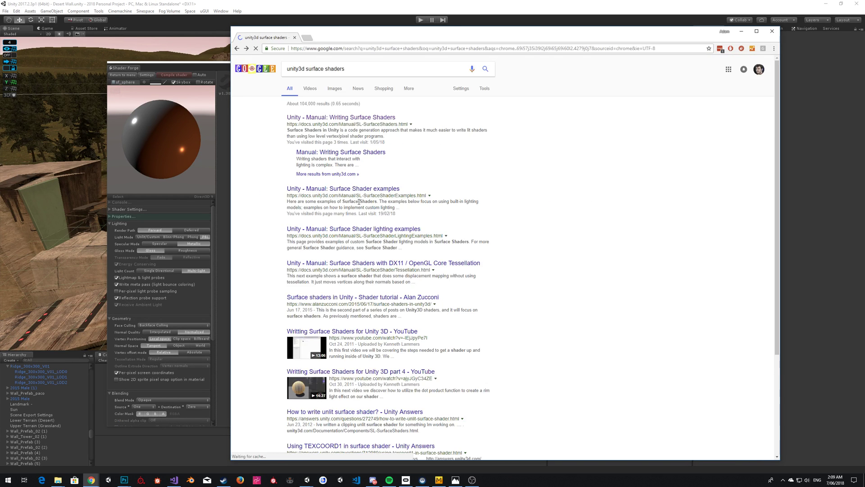
{"action": "left_click", "coordinate": [359, 188]}
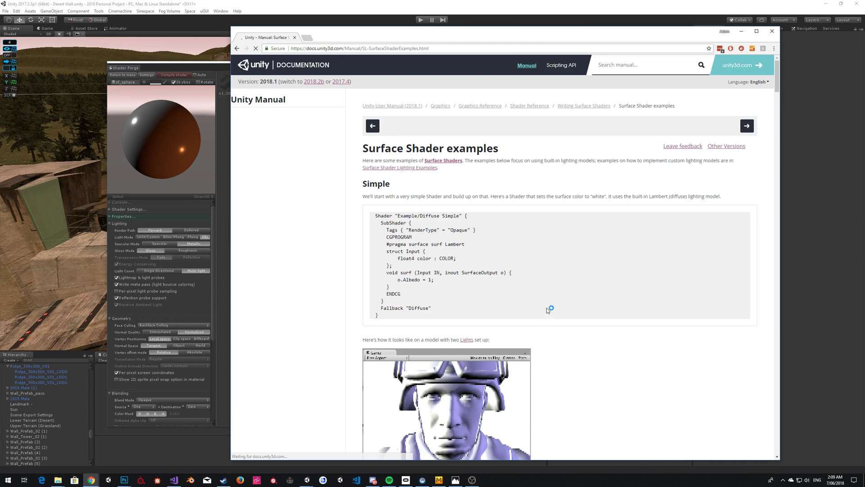
{"action": "scroll", "coordinate": [558, 307], "scroll_direction": "down", "scroll_amount": 7}
{"action": "scroll", "coordinate": [559, 308], "scroll_direction": "down", "scroll_amount": 10}
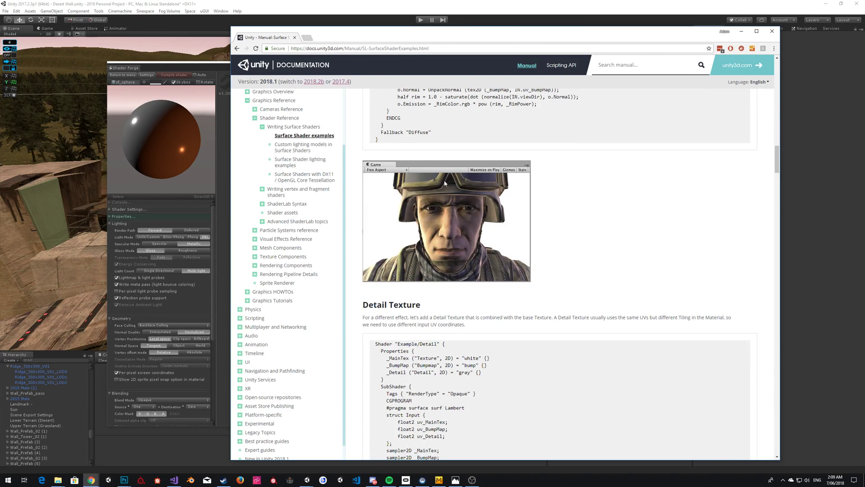
{"action": "scroll", "coordinate": [658, 266], "scroll_direction": "up", "scroll_amount": 5}
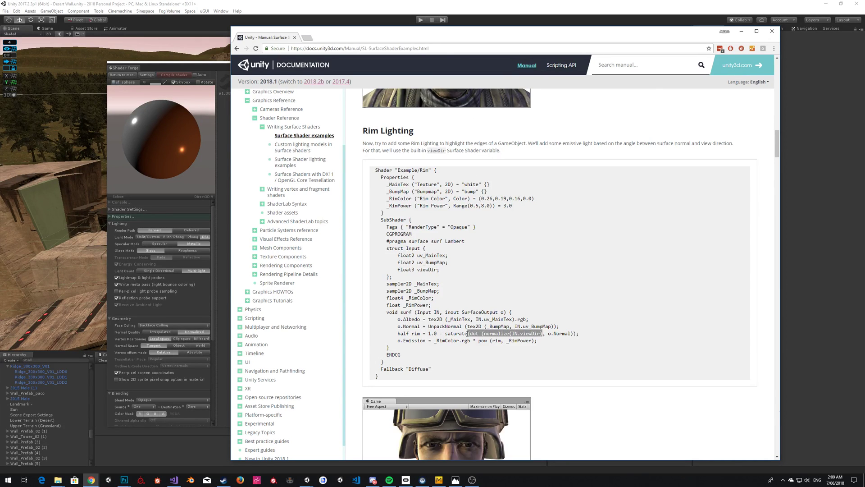
Step: Back in Unity, insert a Normalize node between the View Dir. and Dot nodes and lower the Rim slider to about 0.79
{"action": "key", "text": "alt+Tab"}
{"action": "left_click_drag", "start_coordinate": [415, 171], "coordinate": [405, 171]}
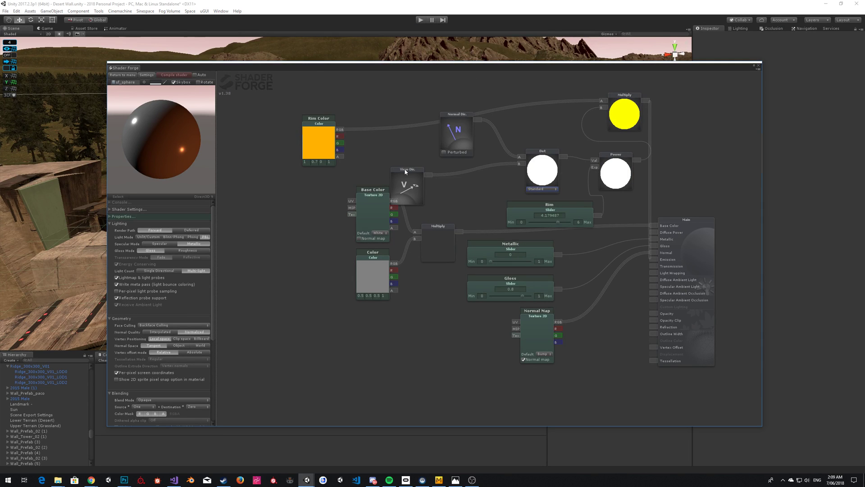
{"action": "right_click", "coordinate": [473, 187]}
{"action": "mouse_move", "coordinate": [514, 196]}
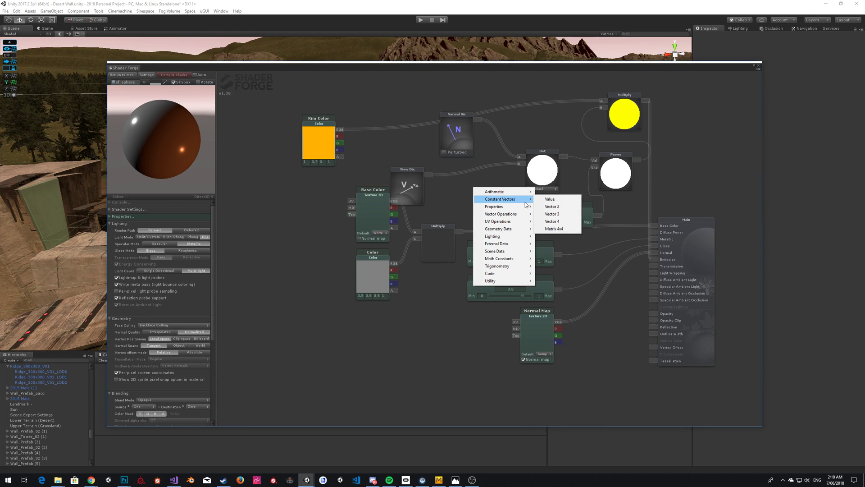
{"action": "mouse_move", "coordinate": [524, 209]}
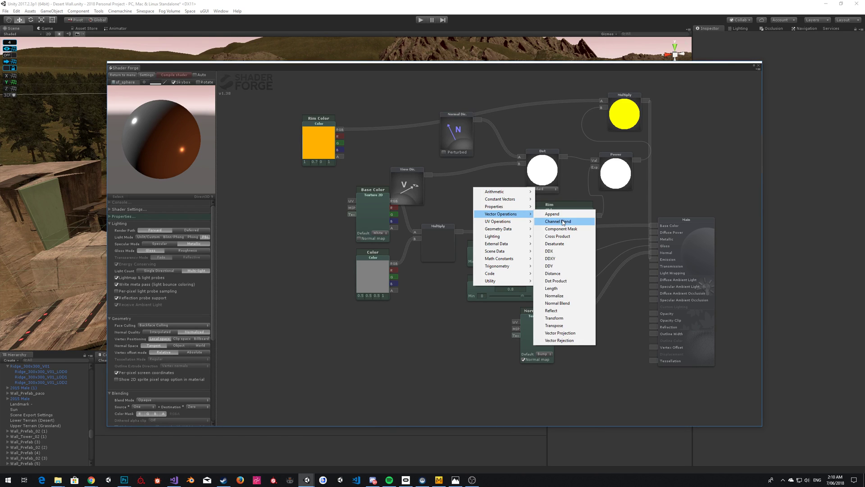
{"action": "left_click", "coordinate": [563, 297]}
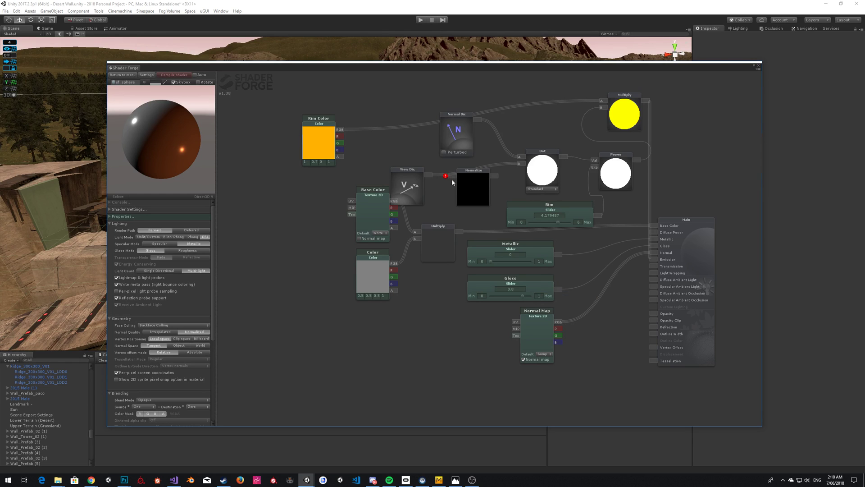
{"action": "left_click_drag", "start_coordinate": [452, 176], "coordinate": [431, 175]}
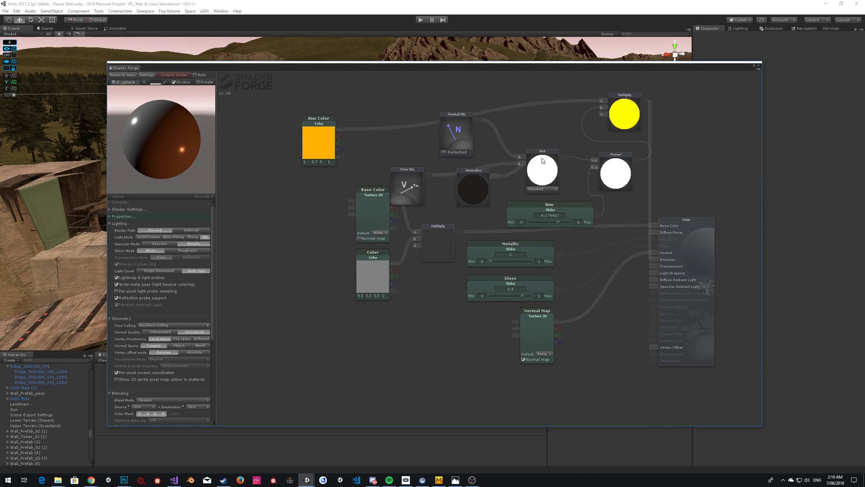
{"action": "mouse_move", "coordinate": [494, 175]}
{"action": "left_mouse_down"}
{"action": "mouse_move", "coordinate": [520, 164]}
{"action": "mouse_move", "coordinate": [484, 168]}
{"action": "left_mouse_up"}
{"action": "left_click_drag", "start_coordinate": [557, 222], "coordinate": [535, 223]}
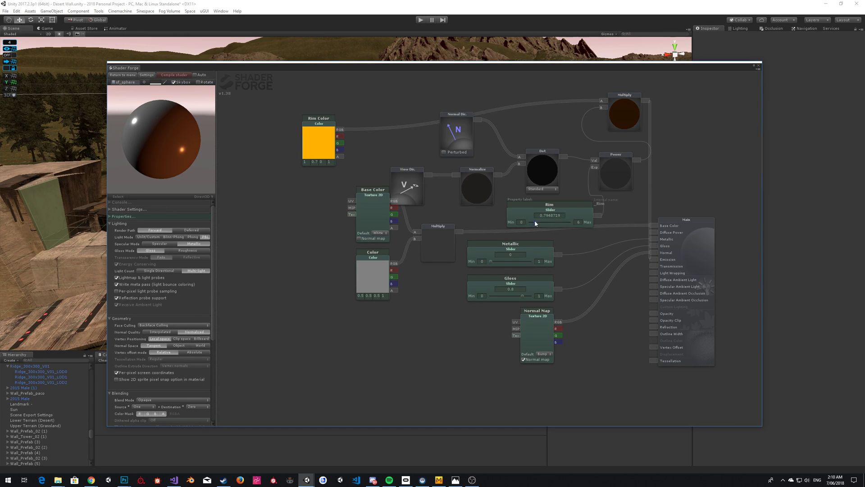
Step: Recheck the Rim Lighting code in Chrome, return to Unity and move the Dot node left toward the Normalize node
{"action": "key", "text": "alt+Tab"}
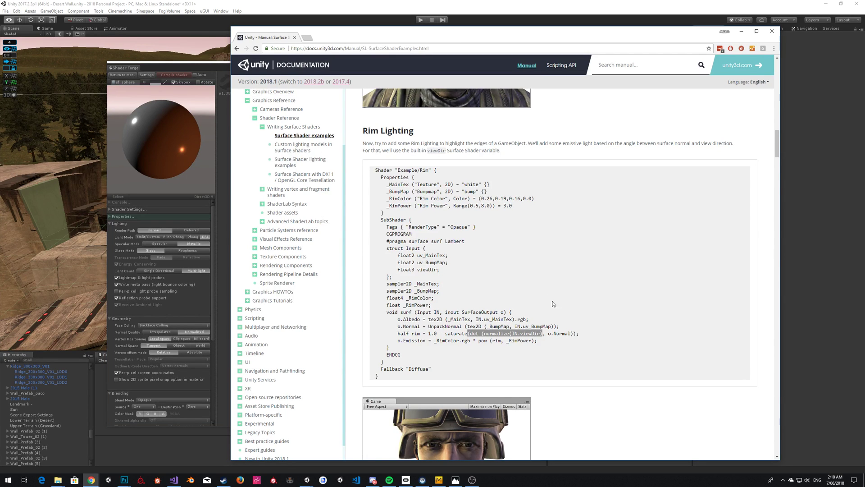
{"action": "key", "text": "alt+Tab"}
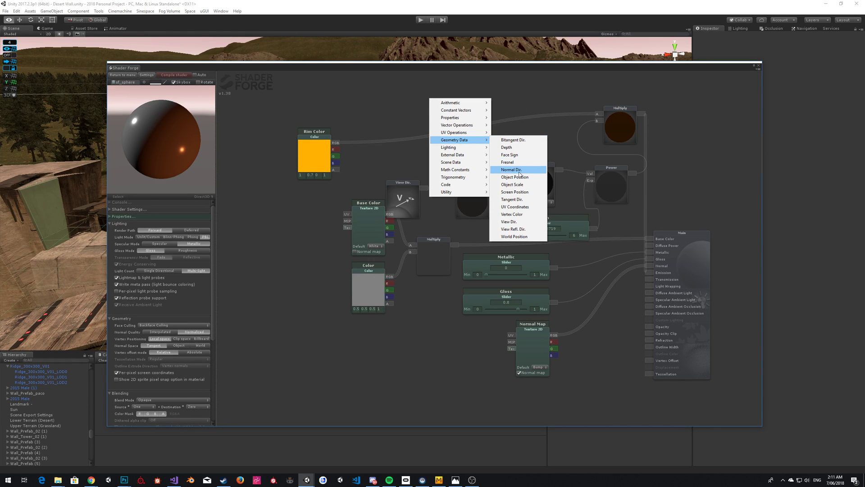
{"action": "left_click", "coordinate": [513, 89]}
{"action": "left_click_drag", "start_coordinate": [537, 166], "coordinate": [517, 154]}
Step: Examine the half rim line of the Rim Lighting example in Chrome, focusing on the saturate and dot terms
{"action": "key", "text": "alt+Tab"}
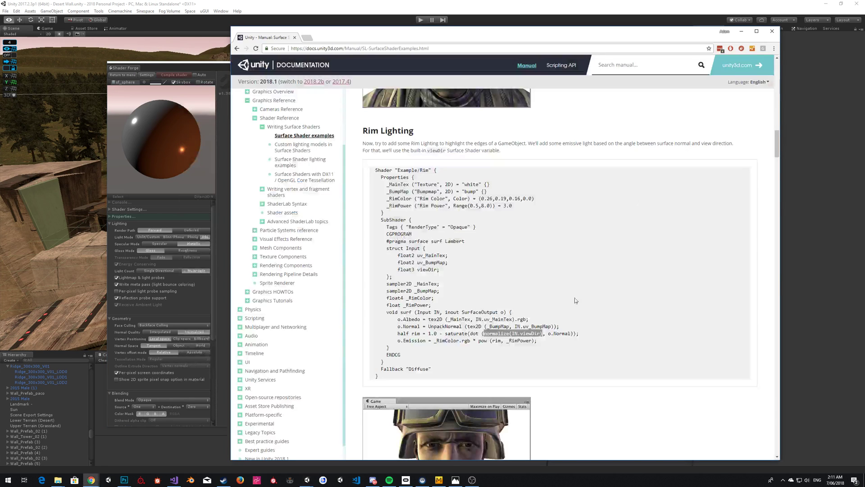
{"action": "key", "text": "alt+Tab"}
{"action": "left_click_drag", "start_coordinate": [428, 333], "coordinate": [467, 334]}
{"action": "left_click", "coordinate": [472, 333]}
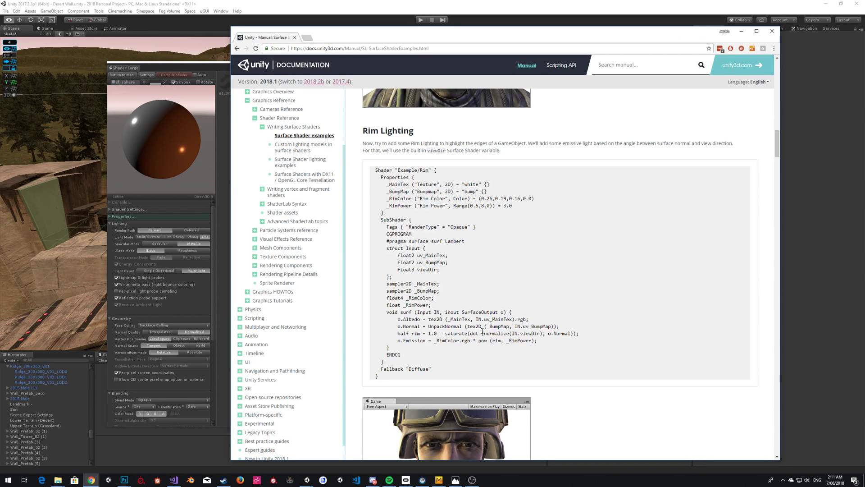
Step: Return to Unity, move the View Dir. node closer to Normalize and shift the Main node right
{"action": "key", "text": "alt+Tab"}
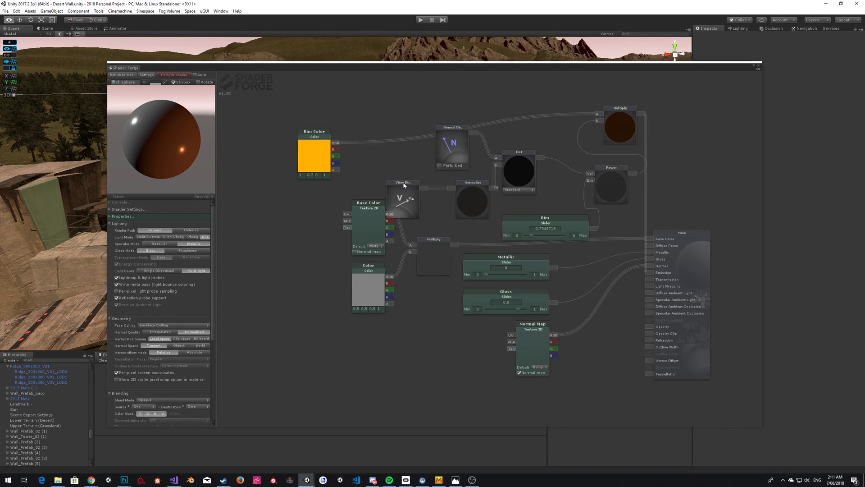
{"action": "left_click_drag", "start_coordinate": [415, 179], "coordinate": [414, 185]}
{"action": "left_click_drag", "start_coordinate": [674, 233], "coordinate": [696, 228]}
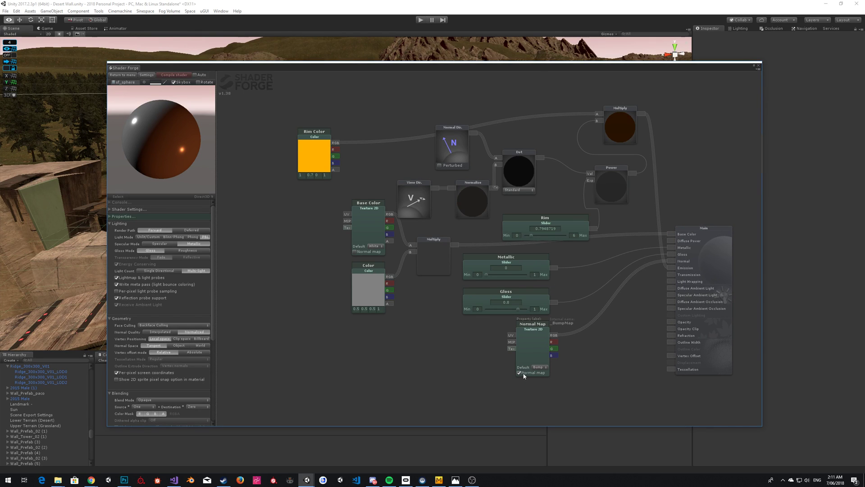
Step: Move the Normal Map node left and slightly down, clear of the Gloss slider, keeping its Normal map option enabled
{"action": "left_click_drag", "start_coordinate": [545, 333], "coordinate": [482, 344]}
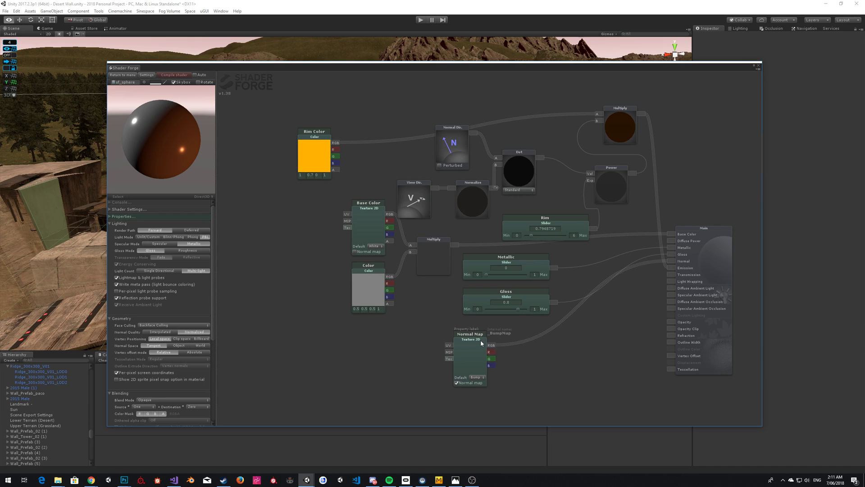
{"action": "right_click", "coordinate": [482, 343]}
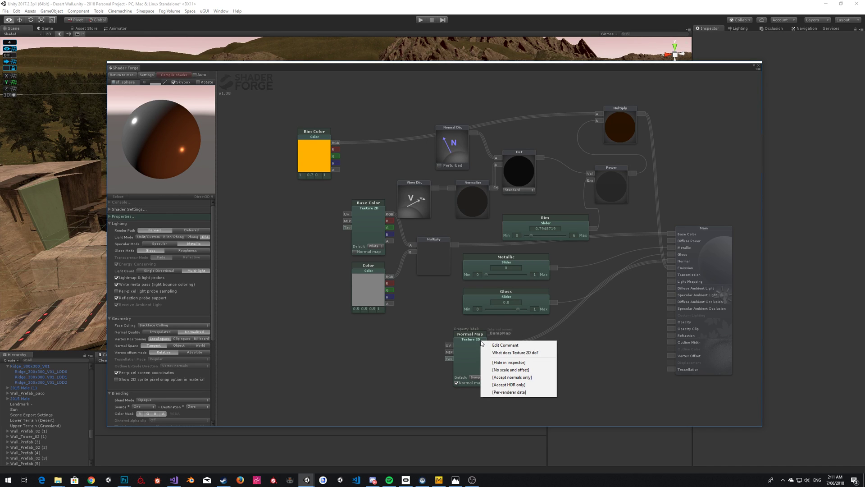
{"action": "left_click_drag", "start_coordinate": [463, 339], "coordinate": [438, 340]}
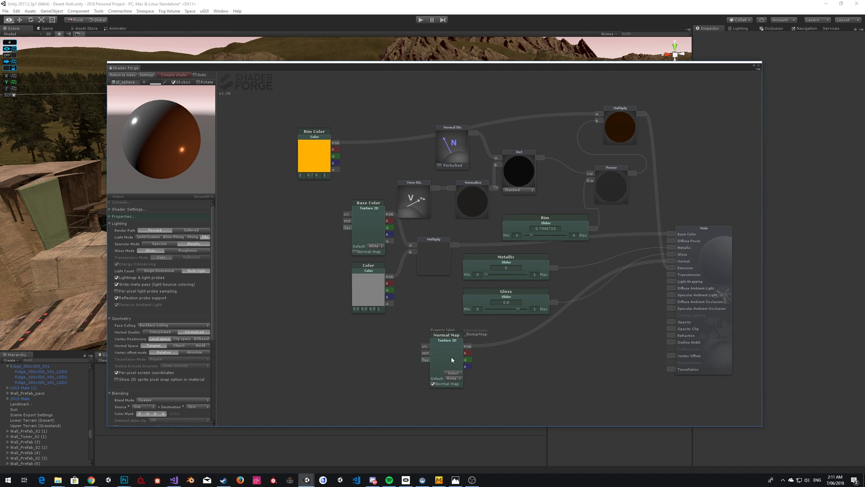
{"action": "left_click", "coordinate": [443, 384]}
{"action": "right_click", "coordinate": [458, 342]}
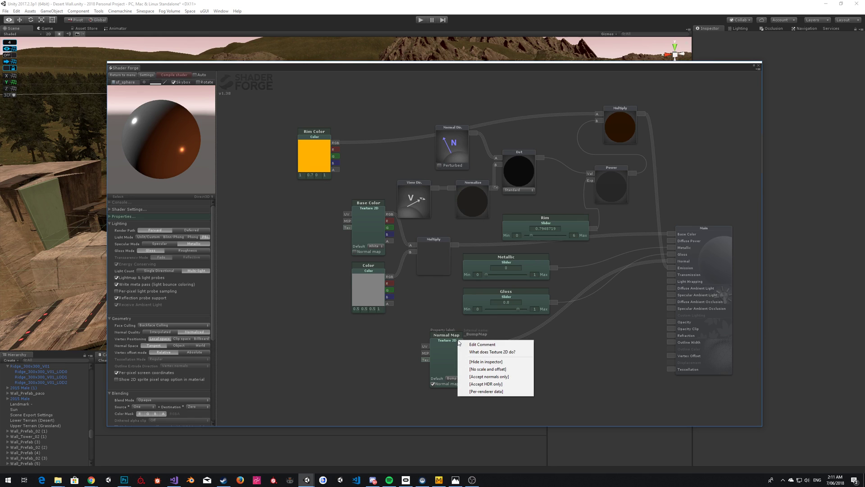
{"action": "left_click", "coordinate": [436, 343]}
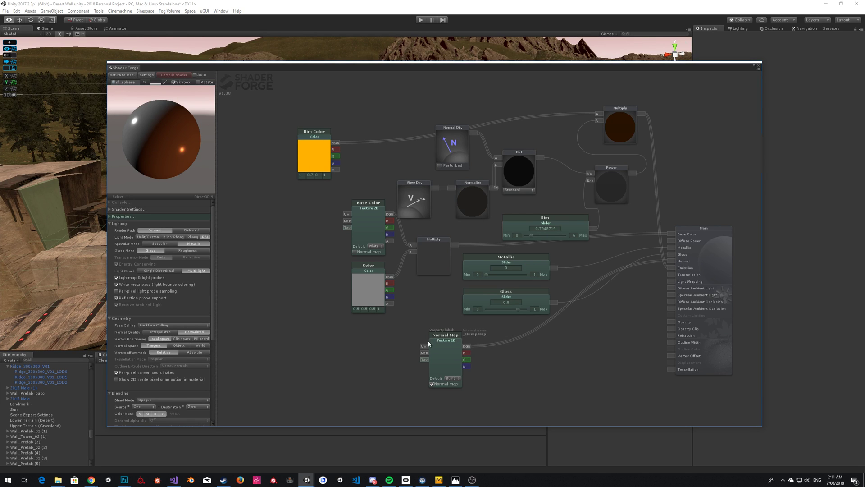
{"action": "left_click_drag", "start_coordinate": [436, 343], "coordinate": [417, 343]}
Step: Shift the Main node slightly right and down, and move the Normal Dir. node up and left above the rim color connection
{"action": "mouse_move", "coordinate": [670, 263]}
{"action": "left_mouse_down"}
{"action": "mouse_move", "coordinate": [630, 294]}
{"action": "mouse_move", "coordinate": [668, 261]}
{"action": "left_mouse_up"}
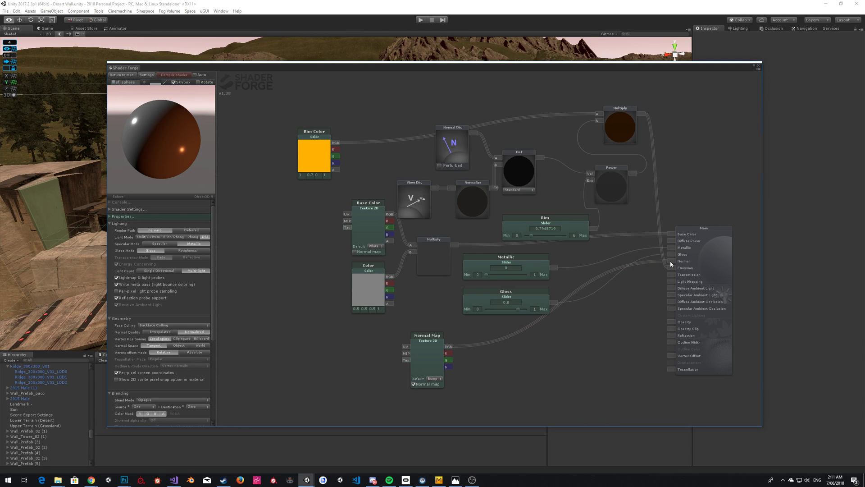
{"action": "right_click", "coordinate": [670, 262]}
{"action": "left_click", "coordinate": [669, 261]}
{"action": "mouse_move", "coordinate": [685, 260]}
{"action": "left_mouse_down"}
{"action": "mouse_move", "coordinate": [661, 264]}
{"action": "mouse_move", "coordinate": [692, 271]}
{"action": "left_mouse_up"}
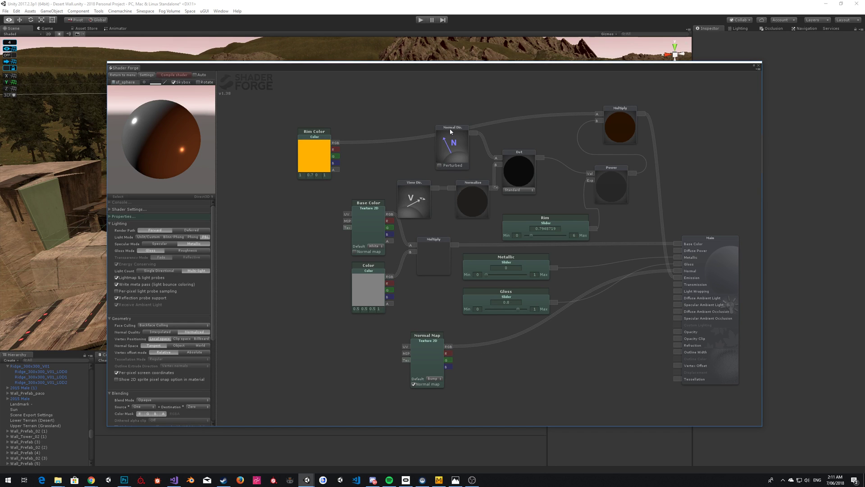
{"action": "left_click_drag", "start_coordinate": [449, 133], "coordinate": [404, 103]}
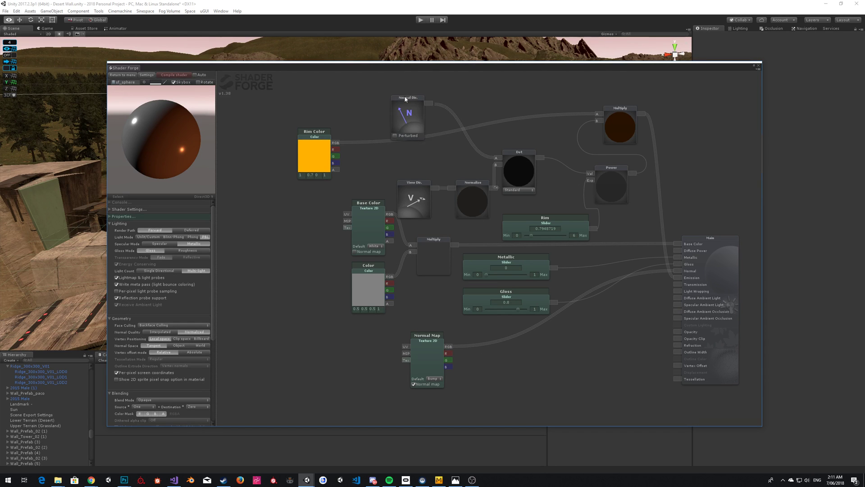
{"action": "left_click", "coordinate": [401, 137]}
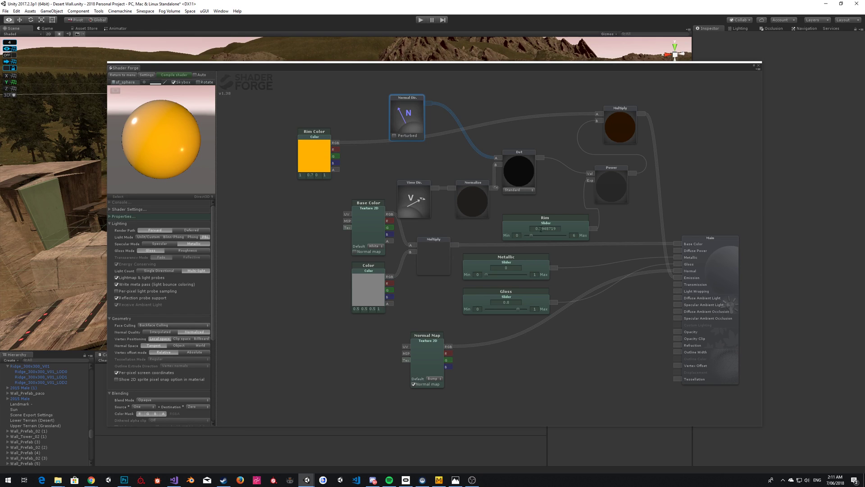
Step: Turn on automatic shader compilation and set the Rim slider to about 1.51
{"action": "mouse_move", "coordinate": [531, 235]}
{"action": "left_mouse_down"}
{"action": "mouse_move", "coordinate": [571, 238]}
{"action": "mouse_move", "coordinate": [530, 234]}
{"action": "left_mouse_up"}
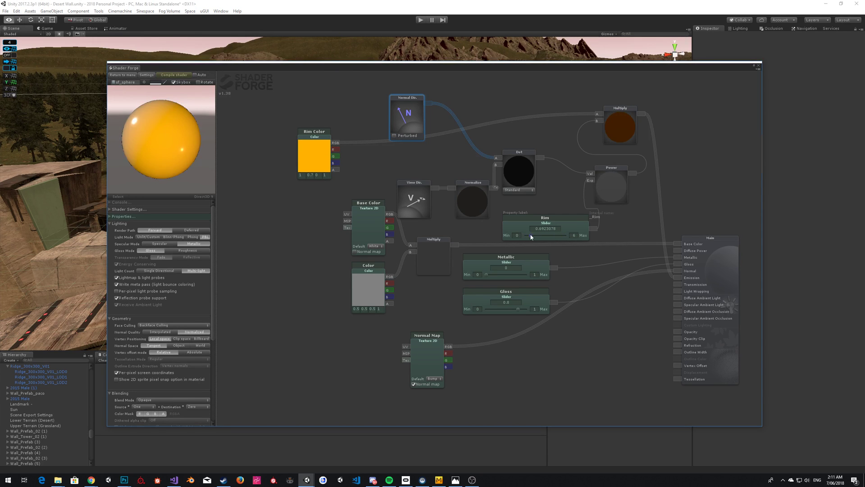
{"action": "left_click", "coordinate": [199, 75]}
{"action": "mouse_move", "coordinate": [529, 235]}
{"action": "left_mouse_down"}
{"action": "mouse_move", "coordinate": [561, 236]}
{"action": "mouse_move", "coordinate": [526, 236]}
{"action": "mouse_move", "coordinate": [536, 238]}
{"action": "left_mouse_up"}
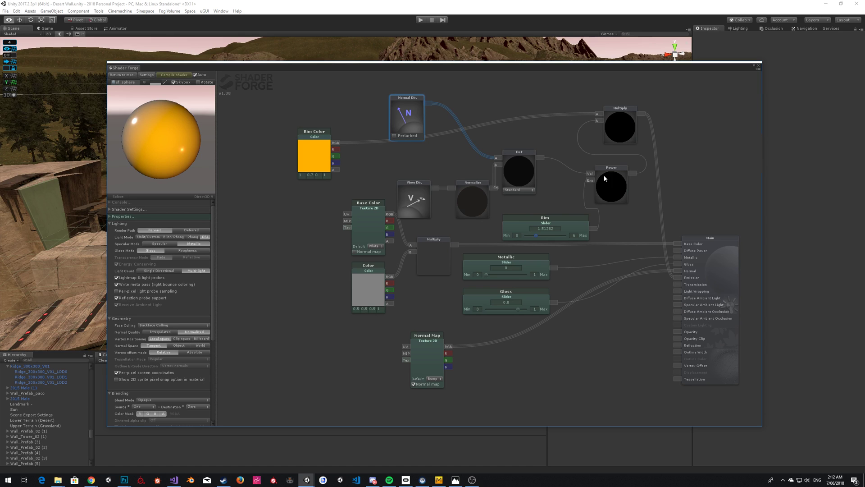
Step: Shift the Power and Dot nodes apart and add a Clamp 0-1 node in the gap between them
{"action": "left_click_drag", "start_coordinate": [621, 167], "coordinate": [690, 188]}
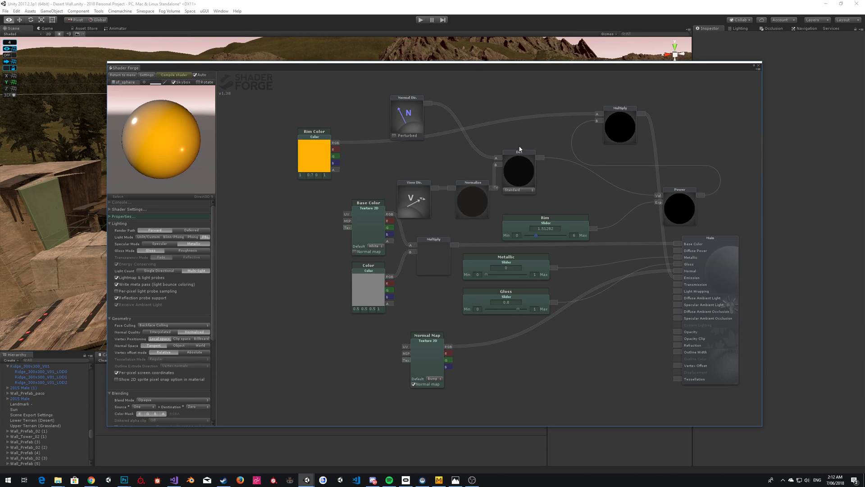
{"action": "left_click_drag", "start_coordinate": [520, 149], "coordinate": [532, 162]}
{"action": "right_click", "coordinate": [535, 131]}
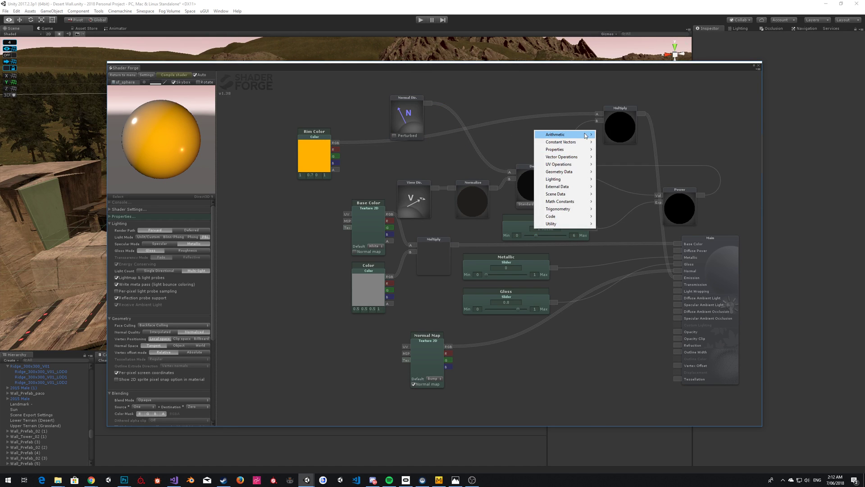
{"action": "mouse_move", "coordinate": [586, 135]}
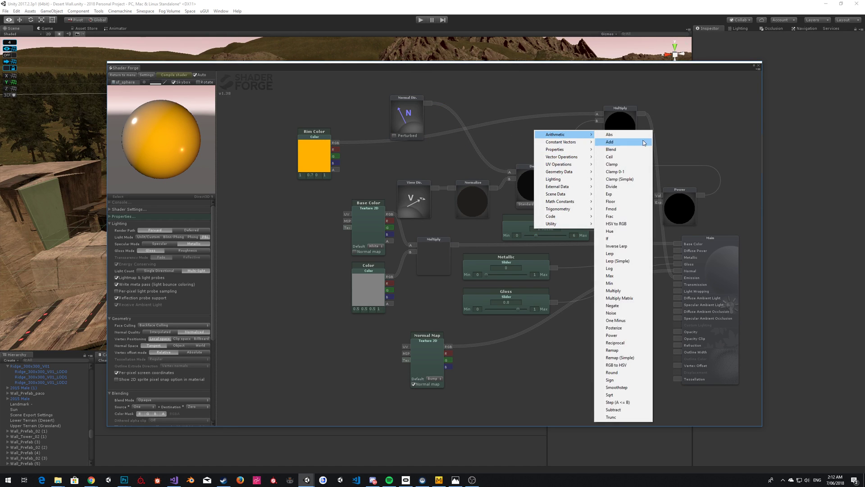
{"action": "left_click", "coordinate": [629, 171]}
{"action": "left_click_drag", "start_coordinate": [533, 112], "coordinate": [656, 171]}
Step: Add a One Minus node between Dot and Clamp 0-1, chain the three, and feed Clamp 0-1 into input B of the rim Multiply
{"action": "right_click", "coordinate": [510, 137]}
{"action": "mouse_move", "coordinate": [541, 140]}
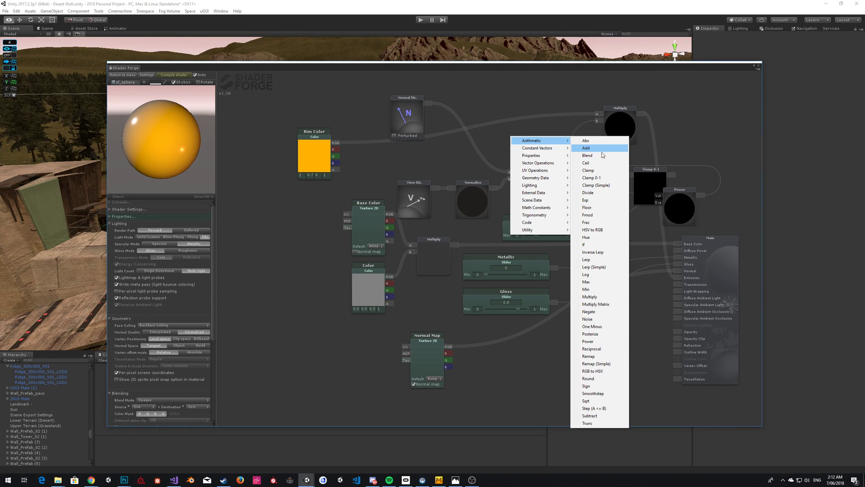
{"action": "left_click", "coordinate": [592, 326]}
{"action": "left_click_drag", "start_coordinate": [510, 120], "coordinate": [556, 173]}
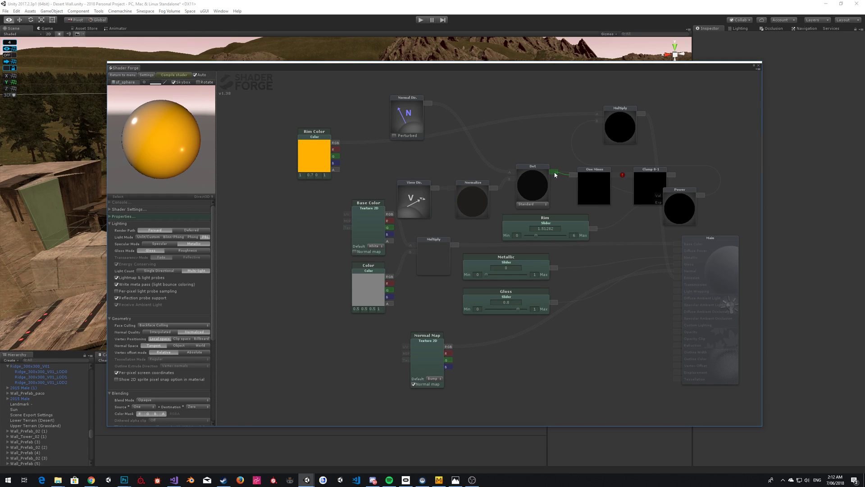
{"action": "left_click_drag", "start_coordinate": [642, 174], "coordinate": [598, 120]}
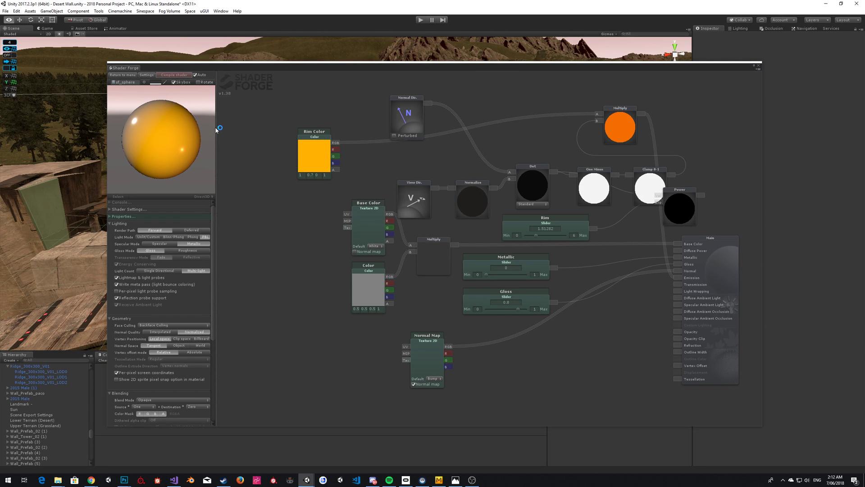
Step: Try the Rim slider at about 5.26 and inspect the rim glow around the preview sphere
{"action": "mouse_move", "coordinate": [160, 136]}
{"action": "left_mouse_down"}
{"action": "mouse_move", "coordinate": [195, 133]}
{"action": "mouse_move", "coordinate": [157, 131]}
{"action": "mouse_move", "coordinate": [168, 133]}
{"action": "left_mouse_up"}
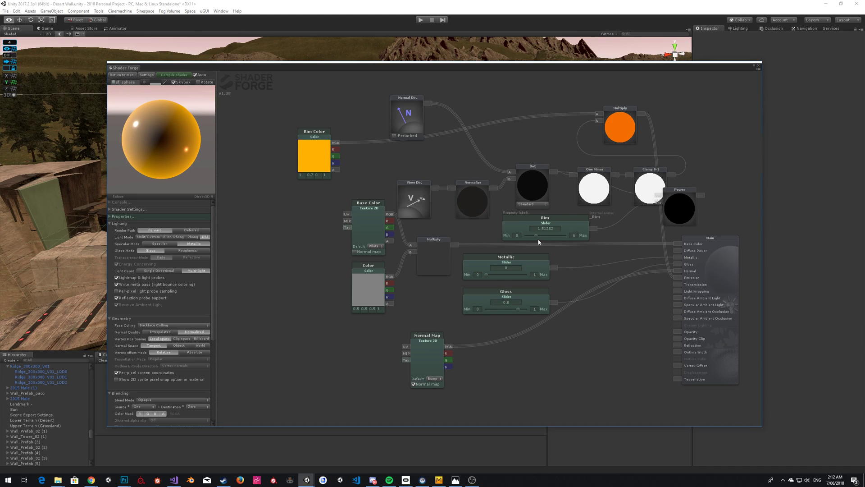
{"action": "left_click_drag", "start_coordinate": [537, 238], "coordinate": [561, 235]}
{"action": "left_click_drag", "start_coordinate": [147, 139], "coordinate": [194, 143]}
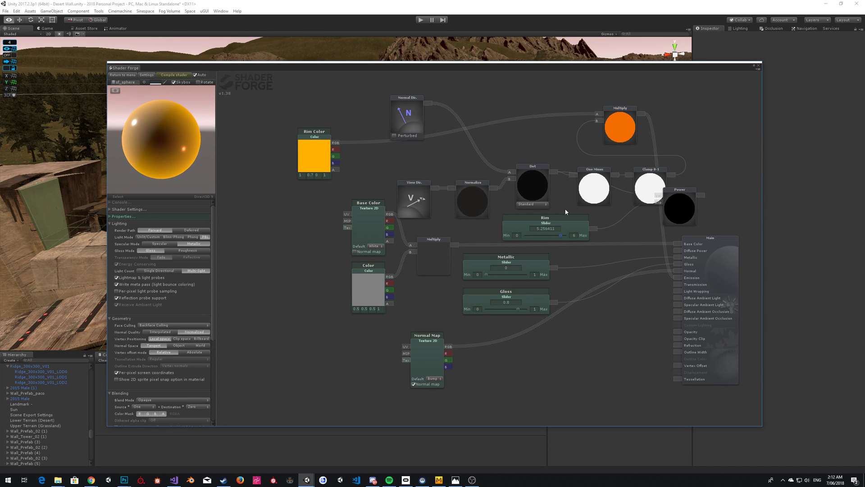
Step: Route Clamp 0-1 through Power's Val input into input B of the rim Multiply, and set the Rim slider to about 3.92
{"action": "mouse_move", "coordinate": [590, 174]}
{"action": "left_mouse_down"}
{"action": "mouse_move", "coordinate": [595, 184]}
{"action": "mouse_move", "coordinate": [585, 183]}
{"action": "left_mouse_up"}
{"action": "mouse_move", "coordinate": [643, 169]}
{"action": "left_mouse_down"}
{"action": "mouse_move", "coordinate": [613, 147]}
{"action": "mouse_move", "coordinate": [645, 156]}
{"action": "left_mouse_up"}
{"action": "left_click_drag", "start_coordinate": [688, 193], "coordinate": [665, 202]}
{"action": "left_click_drag", "start_coordinate": [664, 159], "coordinate": [598, 121]}
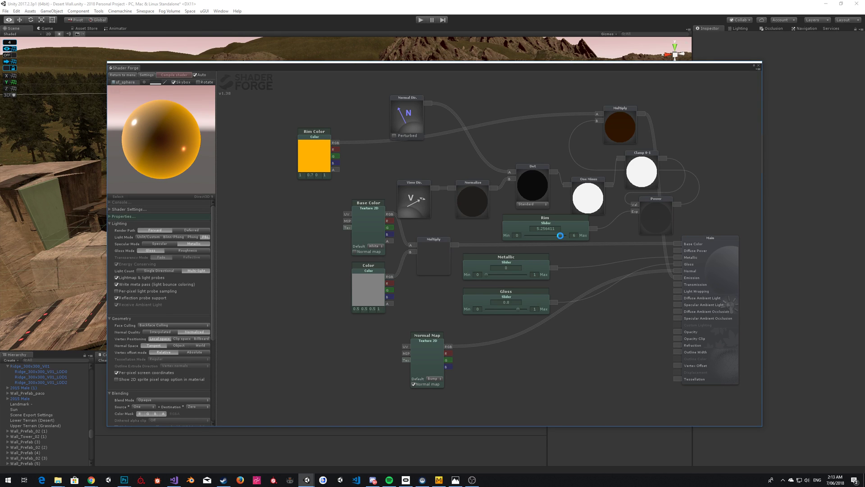
{"action": "mouse_move", "coordinate": [560, 235]}
{"action": "left_mouse_down"}
{"action": "mouse_move", "coordinate": [524, 239]}
{"action": "mouse_move", "coordinate": [562, 239]}
{"action": "mouse_move", "coordinate": [531, 239]}
{"action": "mouse_move", "coordinate": [557, 238]}
{"action": "mouse_move", "coordinate": [550, 243]}
{"action": "left_mouse_up"}
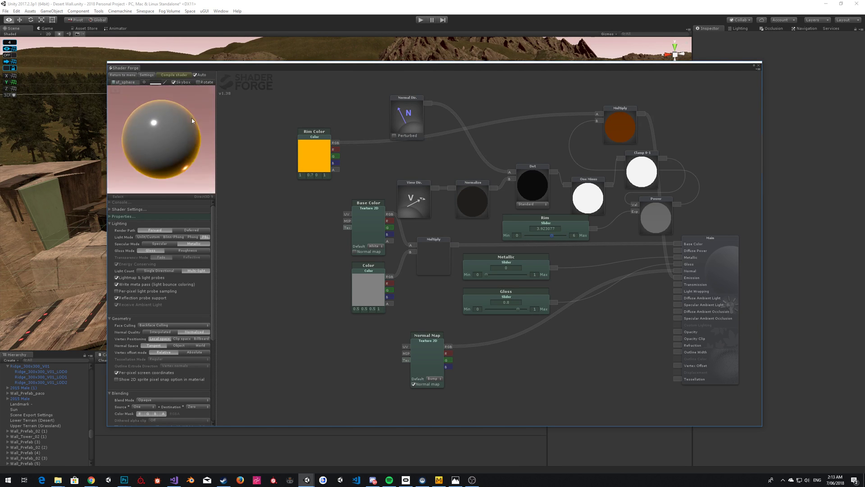
Step: Move the Normal Dir., Rim Color, rim Multiply and Dot nodes up and left, away from the base color group
{"action": "left_click_drag", "start_coordinate": [688, 89], "coordinate": [693, 158]}
{"action": "scroll", "coordinate": [518, 190], "scroll_direction": "down", "scroll_amount": 2}
{"action": "scroll", "coordinate": [517, 190], "scroll_direction": "down", "scroll_amount": 1}
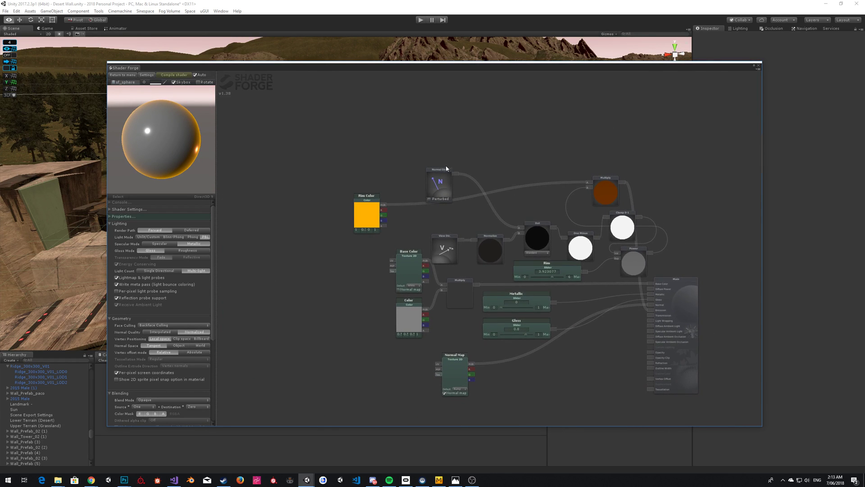
{"action": "left_click_drag", "start_coordinate": [438, 180], "coordinate": [321, 126]}
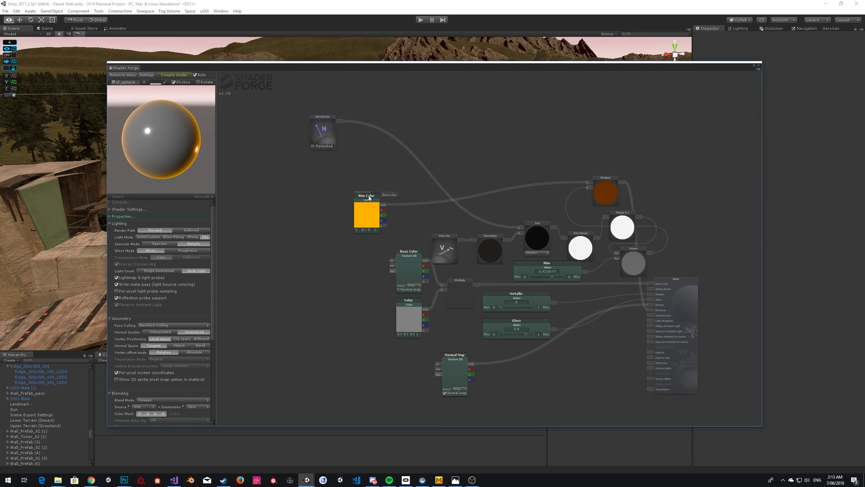
{"action": "left_click_drag", "start_coordinate": [373, 203], "coordinate": [332, 81]}
{"action": "left_click_drag", "start_coordinate": [610, 178], "coordinate": [487, 106]}
{"action": "left_click_drag", "start_coordinate": [535, 222], "coordinate": [393, 130]}
{"action": "left_click_drag", "start_coordinate": [313, 125], "coordinate": [239, 127]}
{"action": "left_click_drag", "start_coordinate": [403, 134], "coordinate": [332, 148]}
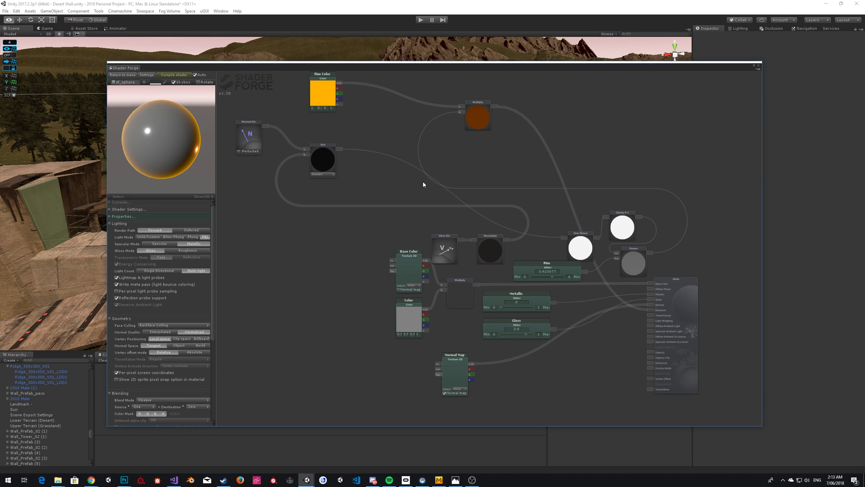
Step: Place Normalize below Normal Dir. beside the Dot node, with View Dir. to the left of Normalize
{"action": "left_click_drag", "start_coordinate": [496, 236], "coordinate": [274, 171]}
{"action": "left_click_drag", "start_coordinate": [340, 203], "coordinate": [464, 222]}
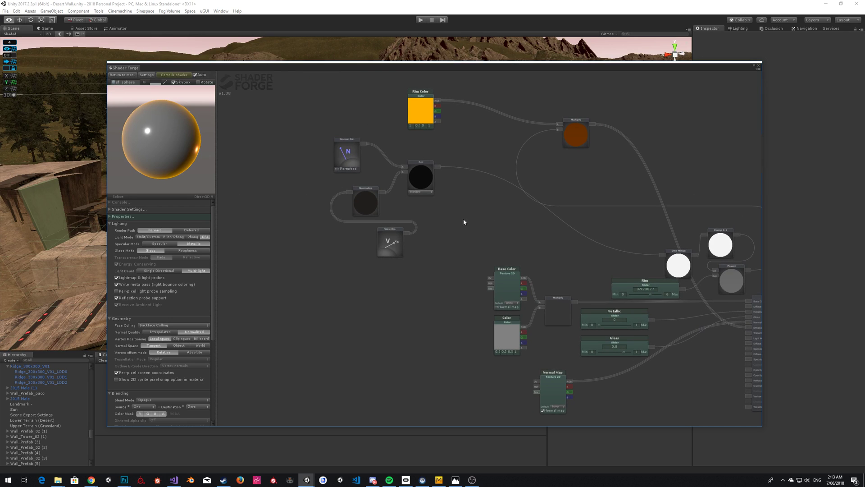
{"action": "left_click_drag", "start_coordinate": [399, 231], "coordinate": [307, 193]}
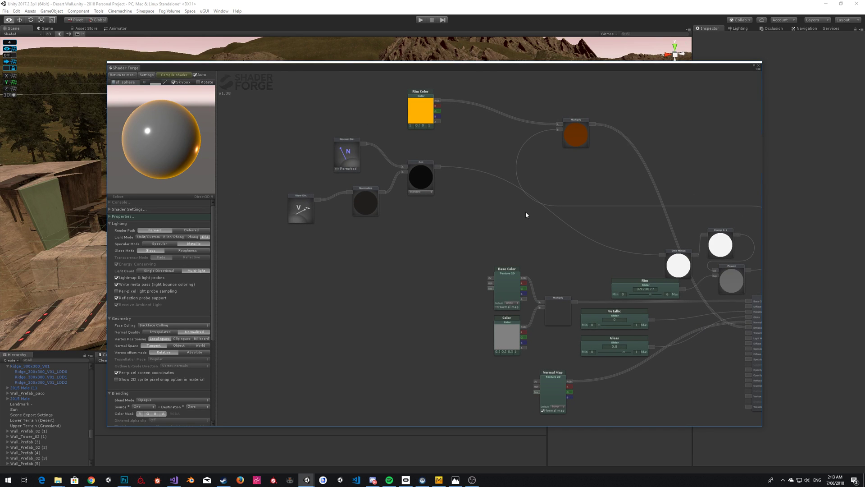
Step: Line up One Minus, Clamp 0-1 and Power in a row after Dot, ending at the rim Multiply node
{"action": "left_click_drag", "start_coordinate": [526, 215], "coordinate": [436, 215]}
{"action": "left_click_drag", "start_coordinate": [590, 255], "coordinate": [386, 154]}
{"action": "left_click_drag", "start_coordinate": [631, 232], "coordinate": [436, 150]}
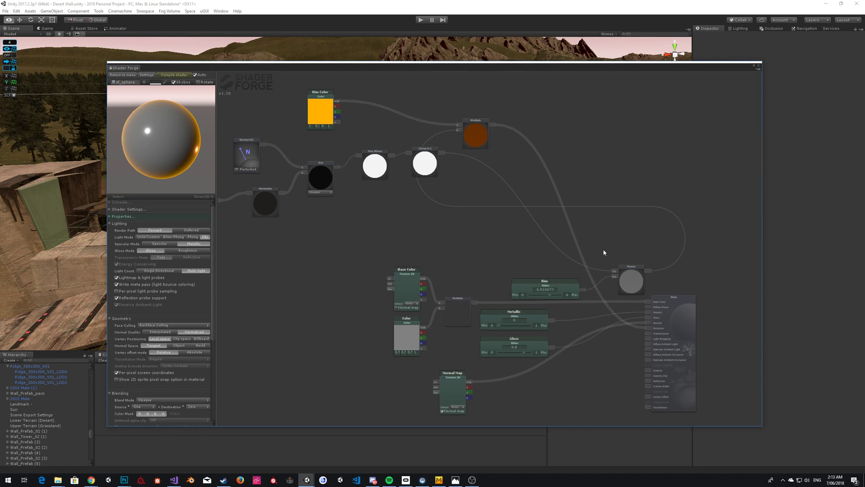
{"action": "left_click_drag", "start_coordinate": [639, 269], "coordinate": [484, 160]}
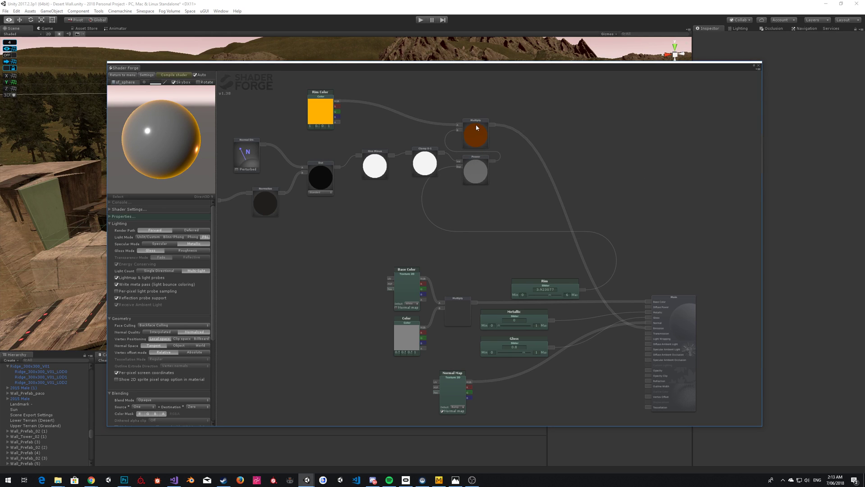
{"action": "left_click_drag", "start_coordinate": [483, 124], "coordinate": [546, 128]}
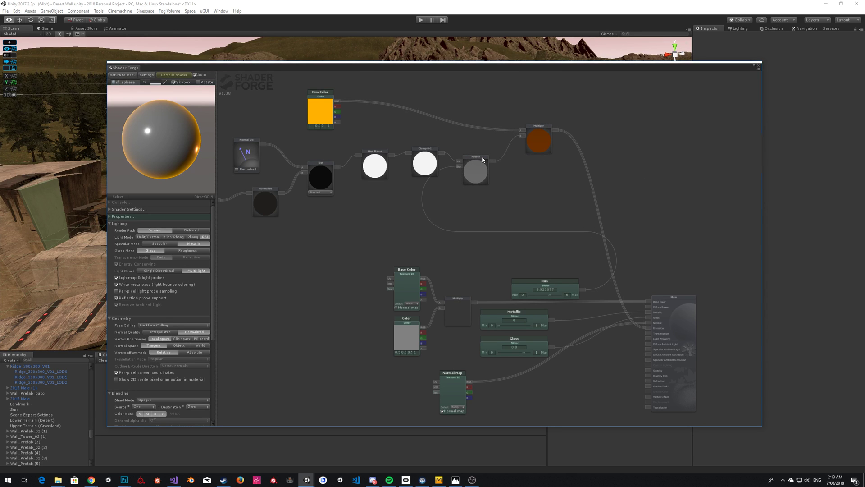
{"action": "left_click_drag", "start_coordinate": [482, 160], "coordinate": [504, 154]}
Step: Move the Rim slider node up beneath One Minus and Clamp 0-1, beside Power's exponent input
{"action": "left_click", "coordinate": [566, 279]}
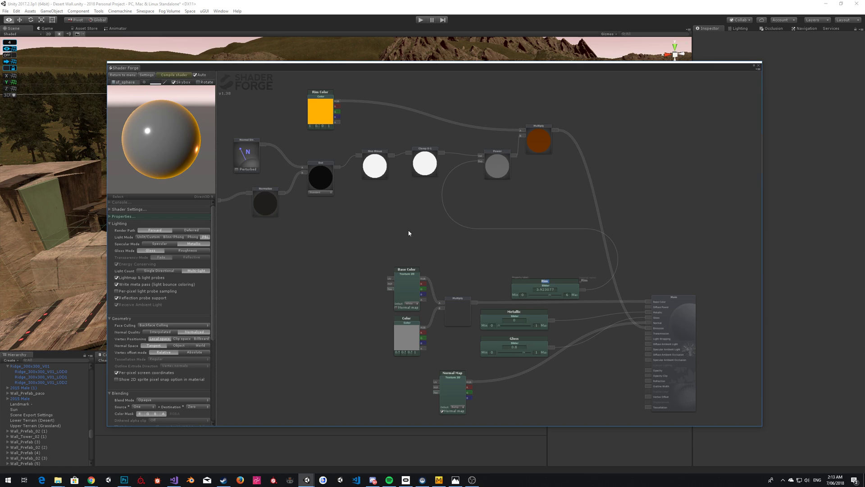
{"action": "left_click_drag", "start_coordinate": [570, 289], "coordinate": [429, 201]}
{"action": "mouse_move", "coordinate": [460, 214]}
{"action": "middle_mouse_down"}
{"action": "mouse_move", "coordinate": [471, 212]}
{"action": "mouse_move", "coordinate": [464, 216]}
{"action": "middle_mouse_up"}
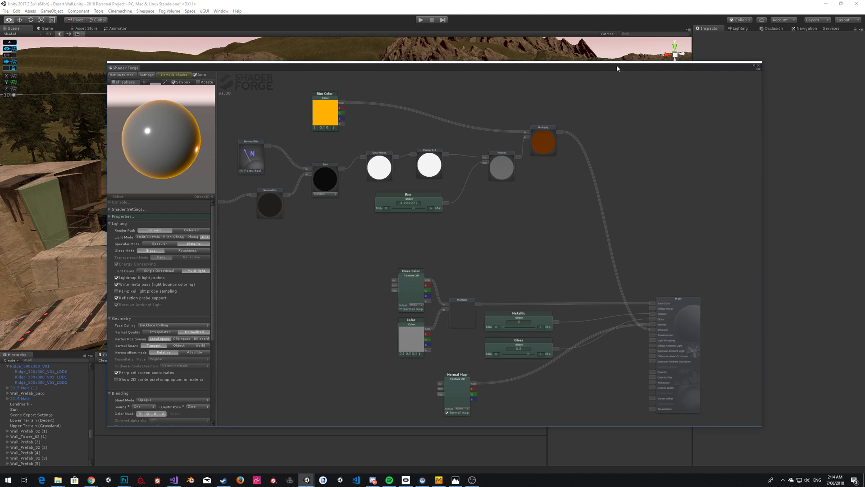
Step: Move the Shader Forge window aside and search the project assets for "line"
{"action": "left_click_drag", "start_coordinate": [617, 66], "coordinate": [363, 101]}
{"action": "left_click", "coordinate": [563, 355]}
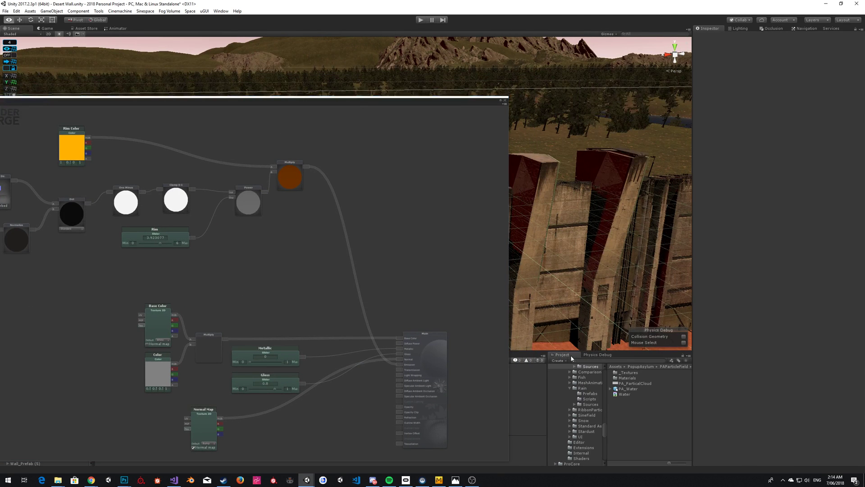
{"action": "type", "text": "line"}
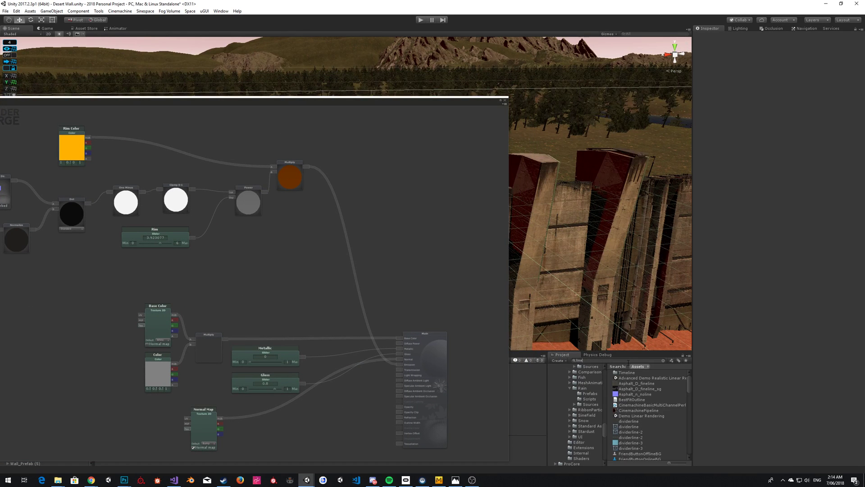
{"action": "scroll", "coordinate": [638, 442], "scroll_direction": "down", "scroll_amount": 6}
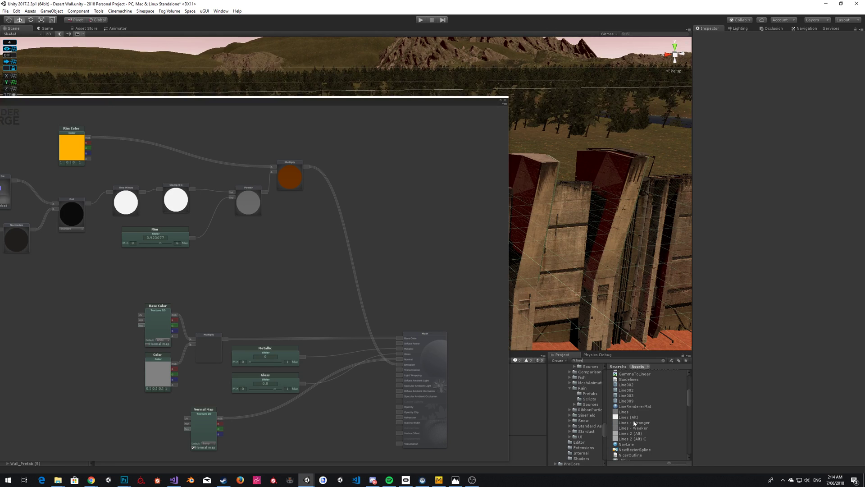
Step: Compare the previews of the Lines, Lines (Alt), Lines - Stronger, Lines - Weaker and Lines 2 (Alt) textures
{"action": "left_click", "coordinate": [633, 422]}
{"action": "left_click", "coordinate": [632, 418]}
{"action": "left_click", "coordinate": [631, 423]}
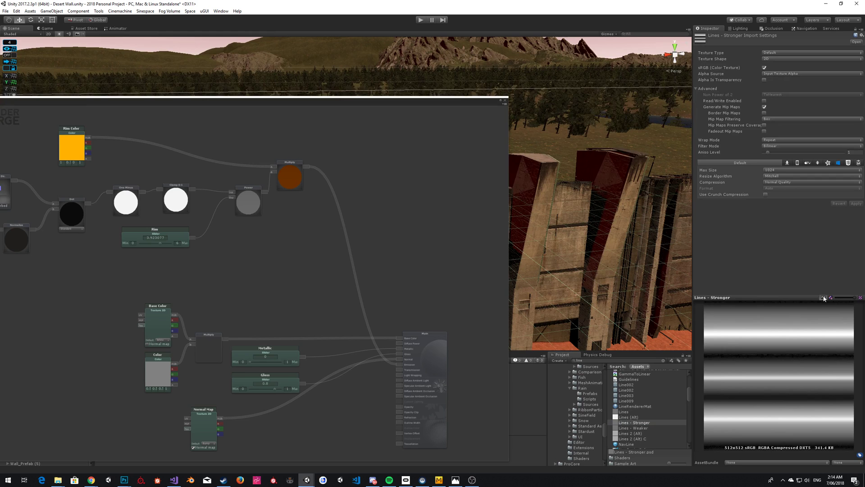
{"action": "key", "text": "Up"}
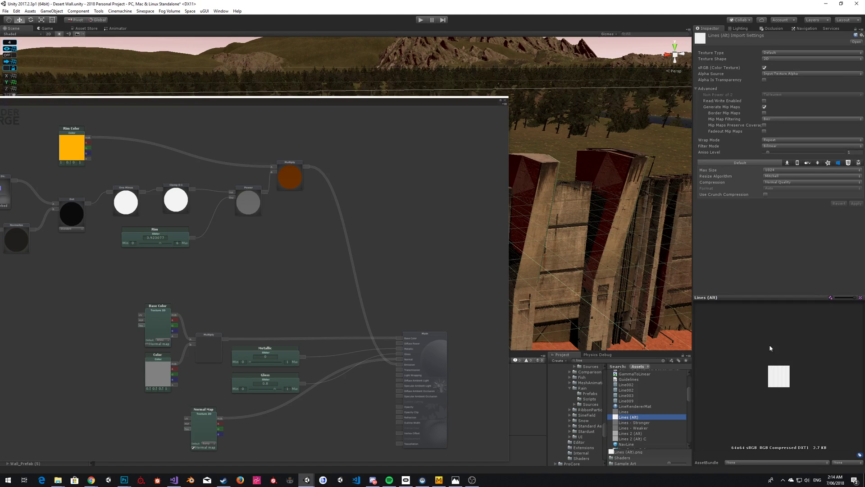
{"action": "left_click", "coordinate": [619, 411]}
{"action": "left_click", "coordinate": [822, 298]}
{"action": "left_click", "coordinate": [644, 432]}
{"action": "left_click", "coordinate": [653, 423]}
{"action": "left_click", "coordinate": [634, 428]}
{"action": "left_click", "coordinate": [635, 433]}
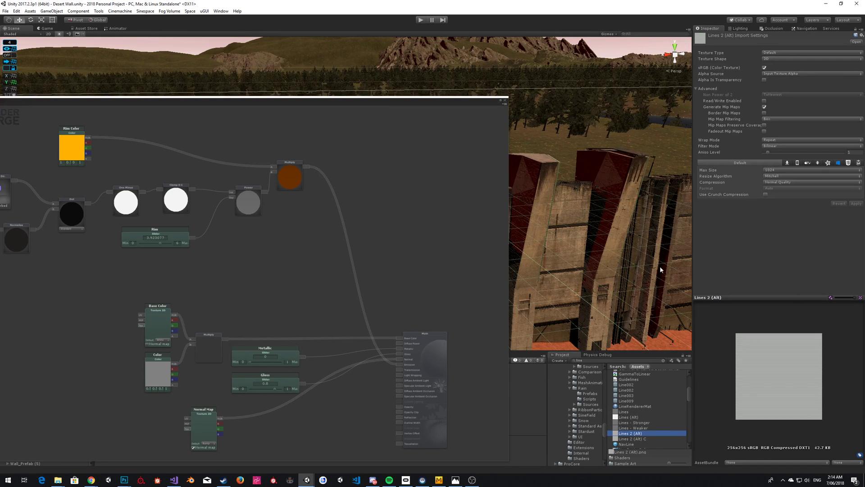
Step: Move the Shader Forge window back over the scene and nudge the Rim Color node up and left
{"action": "left_click_drag", "start_coordinate": [337, 102], "coordinate": [584, 72]}
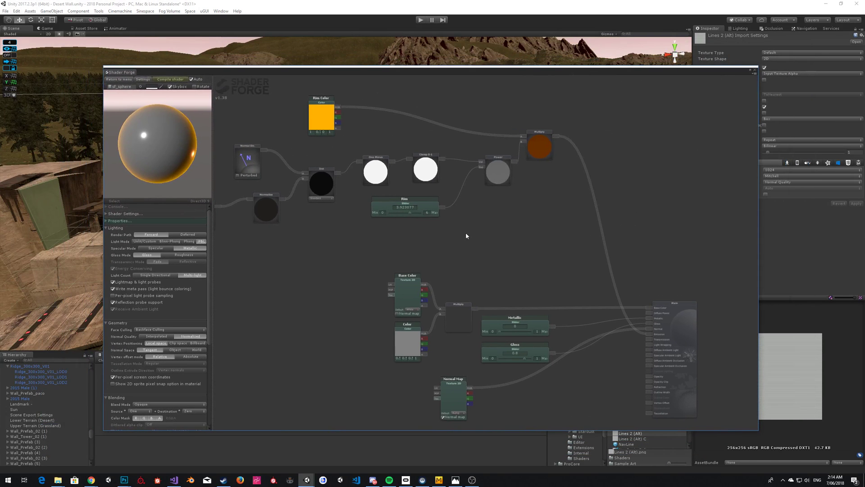
{"action": "right_click", "coordinate": [498, 220]}
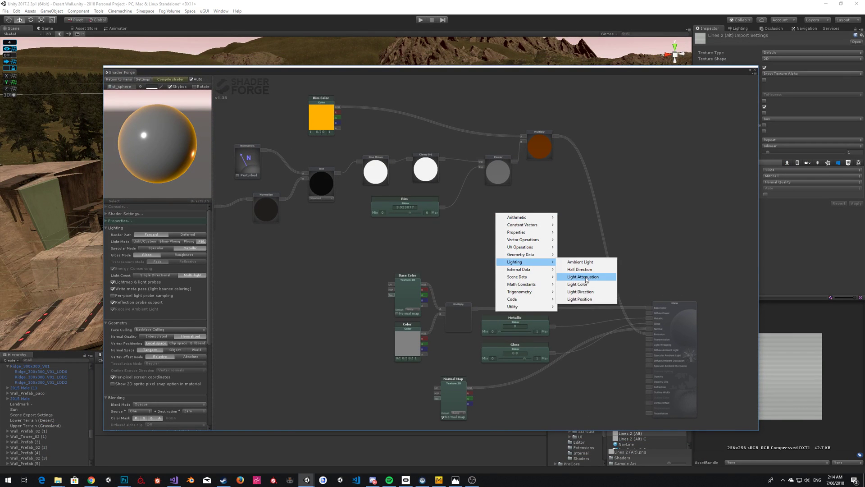
{"action": "left_click", "coordinate": [319, 149]}
{"action": "left_click", "coordinate": [322, 104]}
{"action": "left_click_drag", "start_coordinate": [323, 104], "coordinate": [307, 96]}
Step: Add a Texture 2D property node below Power and name it Lines
{"action": "right_click", "coordinate": [681, 176]}
{"action": "mouse_move", "coordinate": [684, 178]}
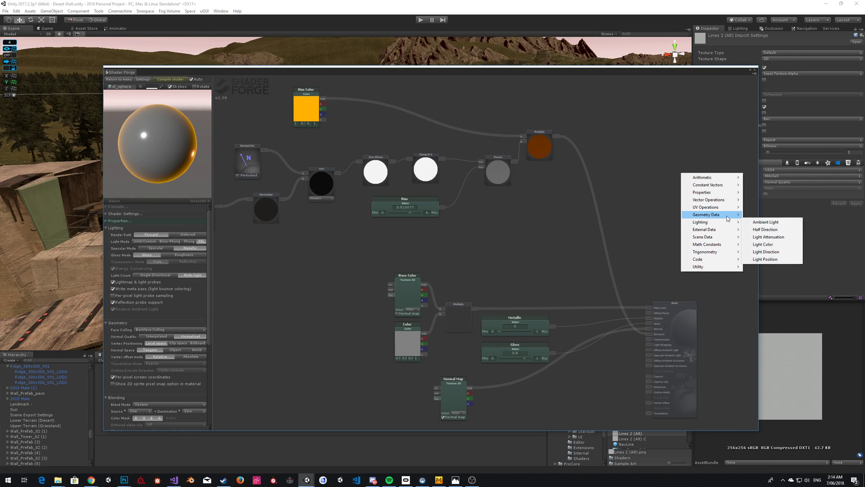
{"action": "mouse_move", "coordinate": [722, 191]}
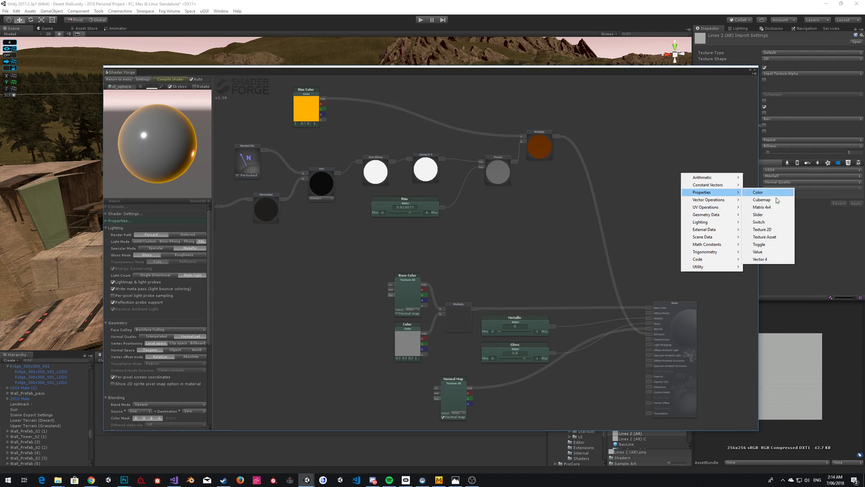
{"action": "left_click", "coordinate": [765, 229]}
{"action": "left_click_drag", "start_coordinate": [689, 159], "coordinate": [498, 218]}
{"action": "type", "text": "Lines"}
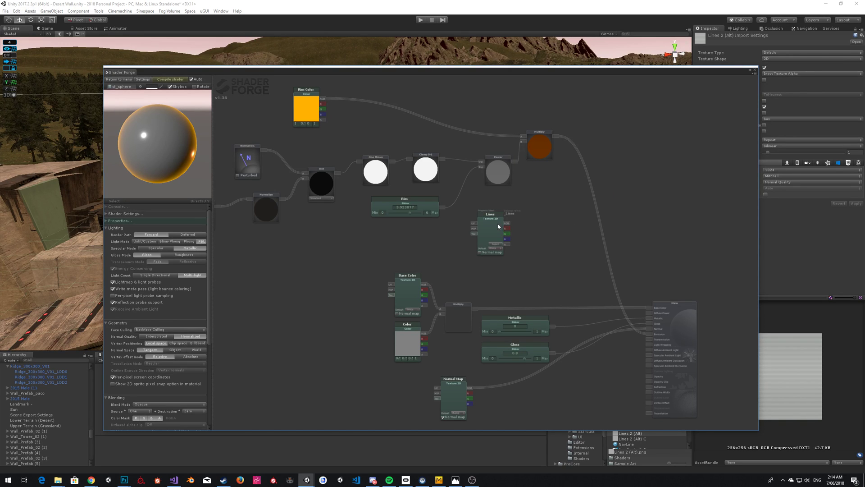
Step: Assign the Lines 2 (Alt) texture to the Lines node and move the node down and left, clear of the rim chain
{"action": "left_click", "coordinate": [495, 244]}
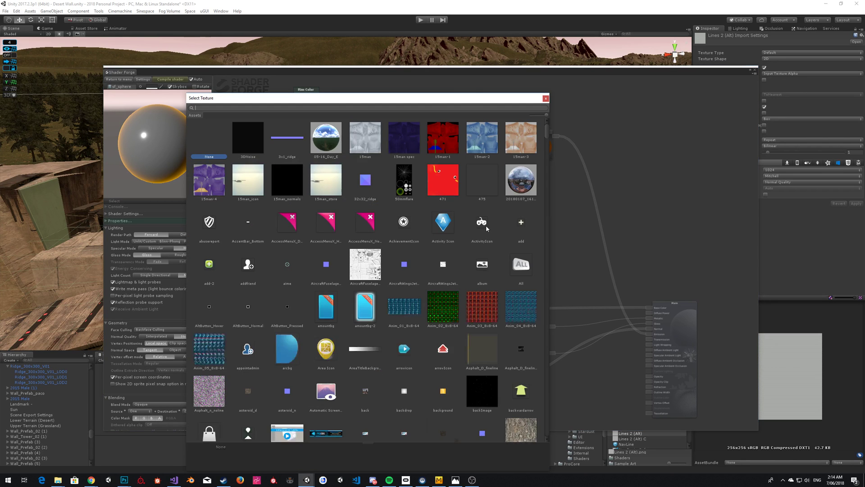
{"action": "type", "text": "lines"}
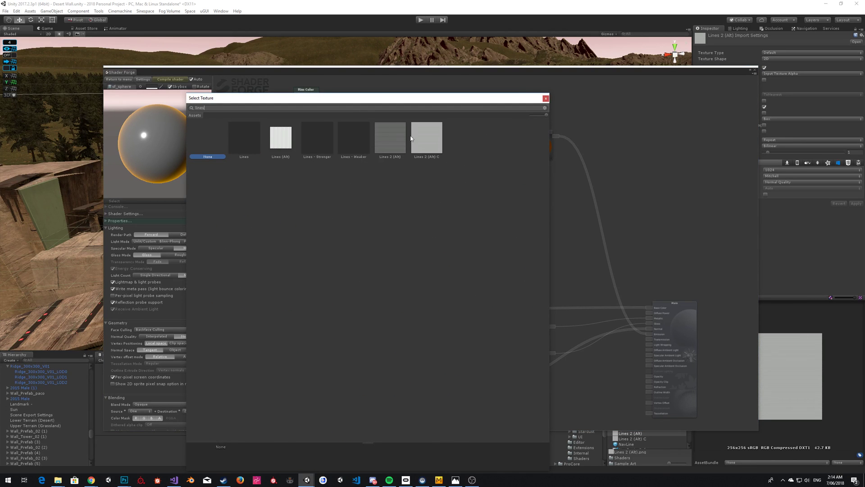
{"action": "left_click", "coordinate": [390, 133]}
{"action": "left_click", "coordinate": [545, 98]}
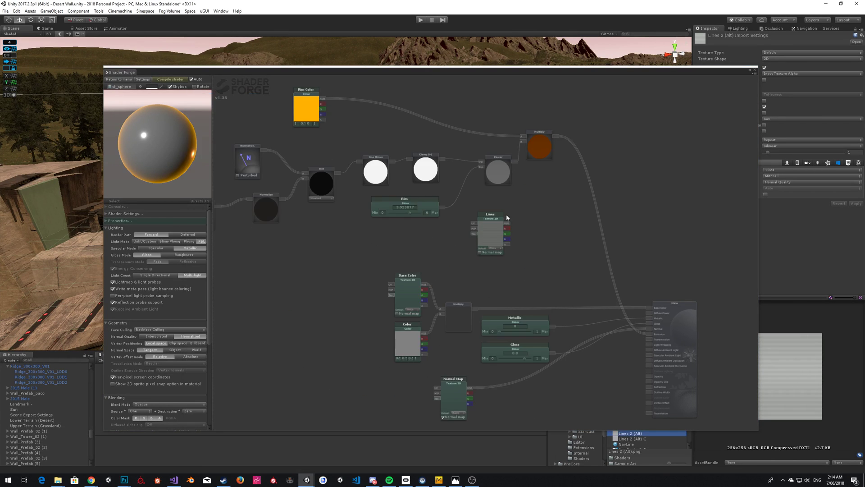
{"action": "left_click_drag", "start_coordinate": [495, 220], "coordinate": [353, 238]}
{"action": "middle_click_drag", "start_coordinate": [472, 218], "coordinate": [542, 220]}
{"action": "scroll", "coordinate": [539, 219], "scroll_direction": "up", "scroll_amount": 1}
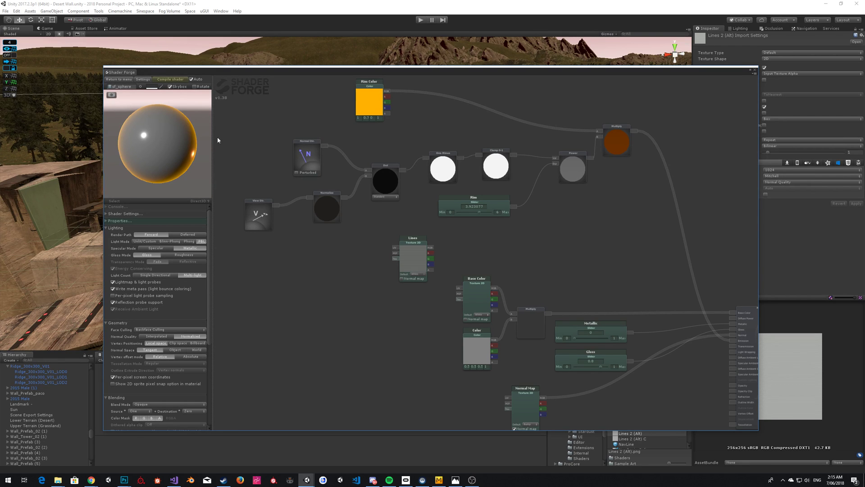
Step: Add a Multiply node combining Rim Color with the Lines texture's RGB, and feed its output into the final rim Multiply
{"action": "right_click", "coordinate": [531, 228]}
{"action": "mouse_move", "coordinate": [561, 234]}
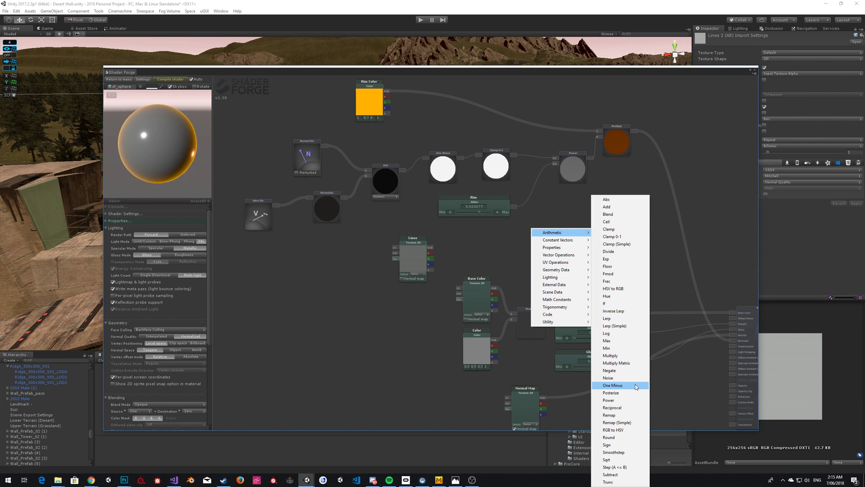
{"action": "left_click", "coordinate": [611, 355]}
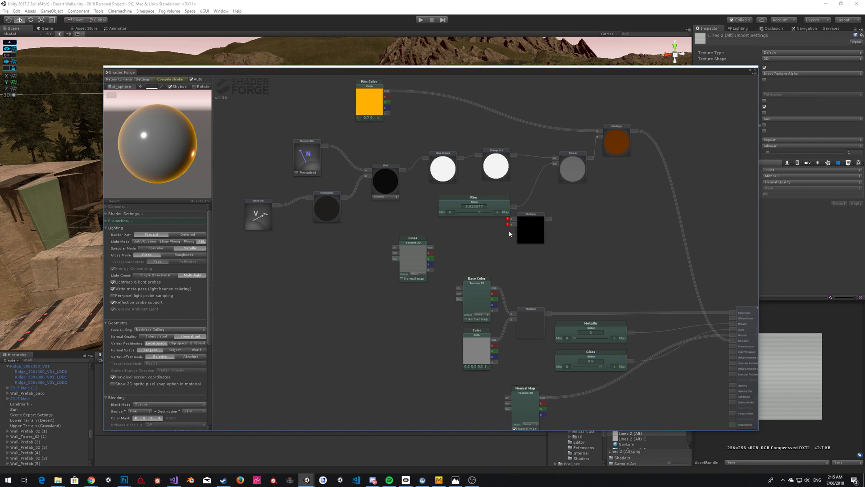
{"action": "left_click_drag", "start_coordinate": [535, 216], "coordinate": [390, 96]}
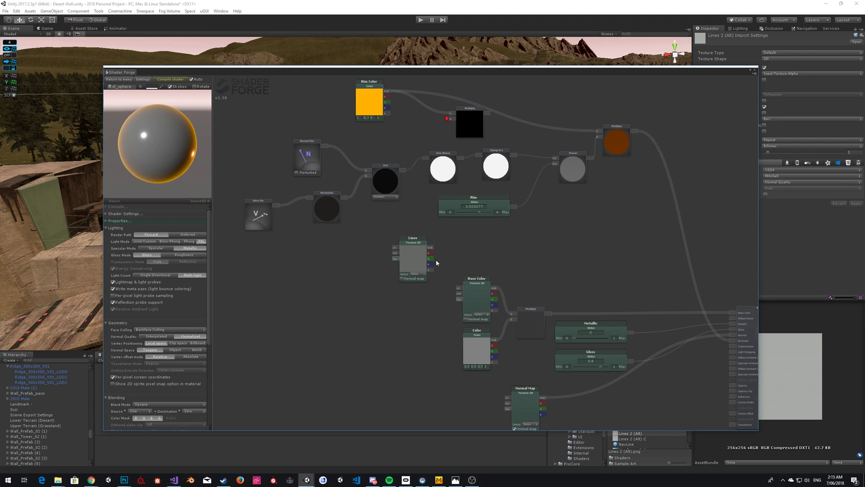
{"action": "left_click_drag", "start_coordinate": [430, 249], "coordinate": [453, 120]}
{"action": "left_click_drag", "start_coordinate": [421, 240], "coordinate": [353, 254]}
{"action": "left_click_drag", "start_coordinate": [487, 113], "coordinate": [599, 132]}
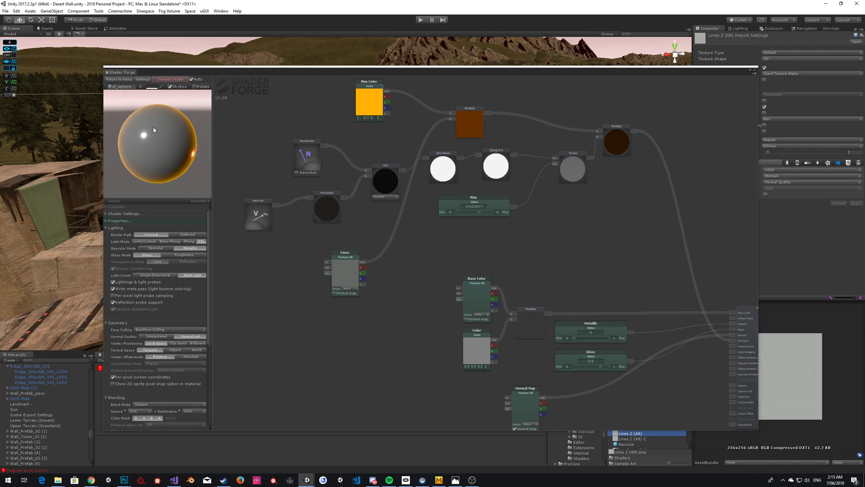
Step: Insert another Multiply node between the color-and-lines Multiply and the final rim Multiply, leaving its second input free
{"action": "left_click_drag", "start_coordinate": [188, 119], "coordinate": [132, 126]}
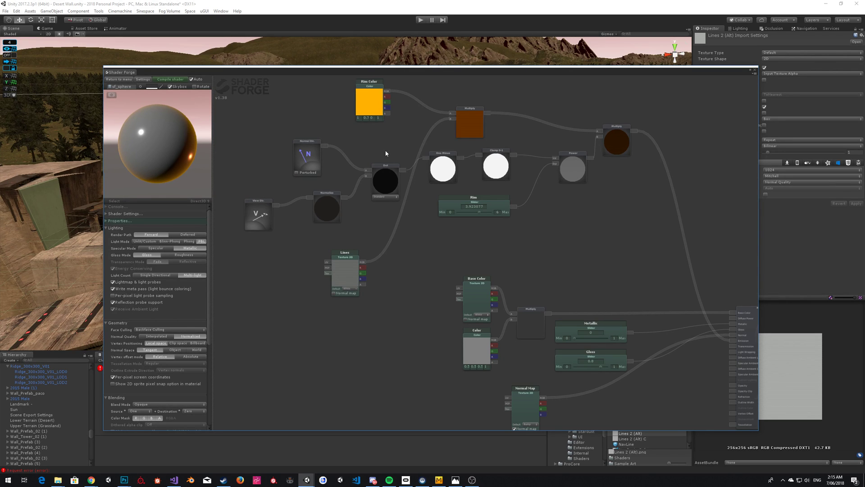
{"action": "left_click_drag", "start_coordinate": [474, 114], "coordinate": [500, 110]}
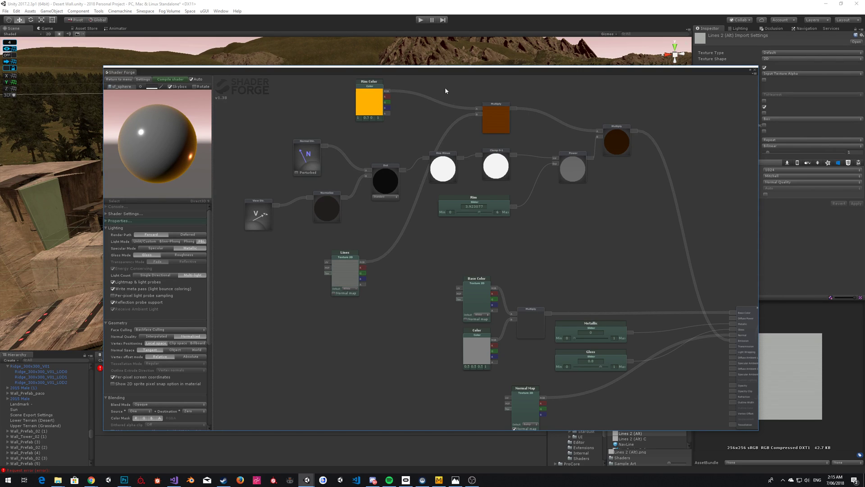
{"action": "right_click", "coordinate": [426, 123]}
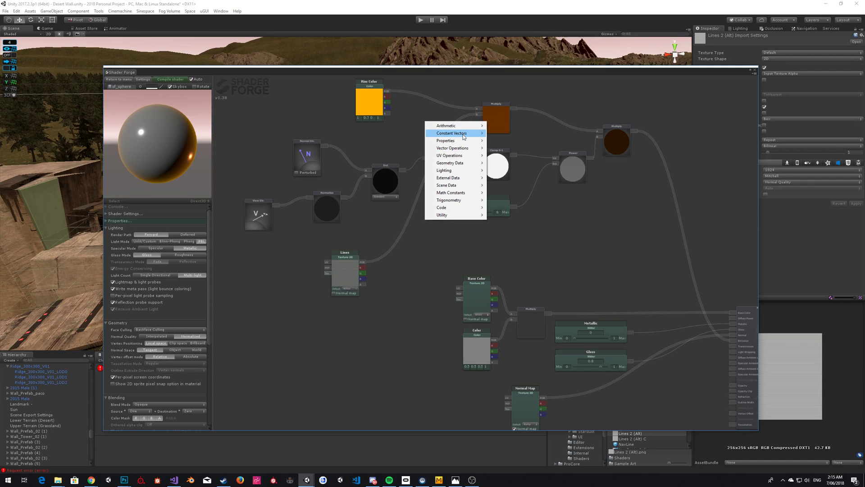
{"action": "mouse_move", "coordinate": [452, 134]}
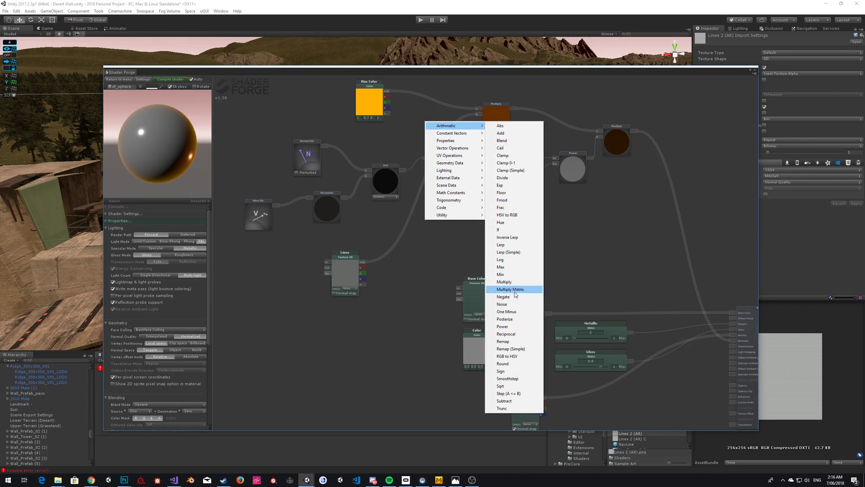
{"action": "left_click", "coordinate": [504, 282]}
{"action": "left_click_drag", "start_coordinate": [423, 111], "coordinate": [514, 108]}
{"action": "left_click_drag", "start_coordinate": [567, 125], "coordinate": [599, 133]}
Step: Add a Slider property named HDR Multiplier and connect it to the free input of the new Multiply node
{"action": "right_click", "coordinate": [555, 86]}
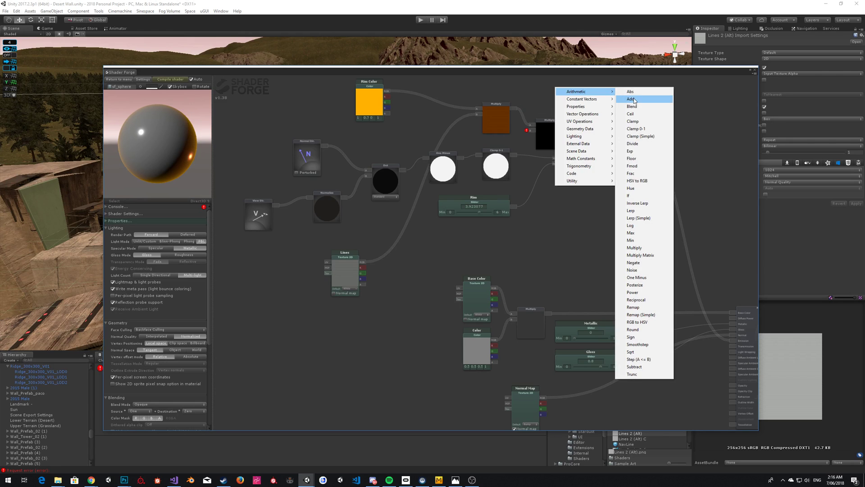
{"action": "mouse_move", "coordinate": [577, 107]}
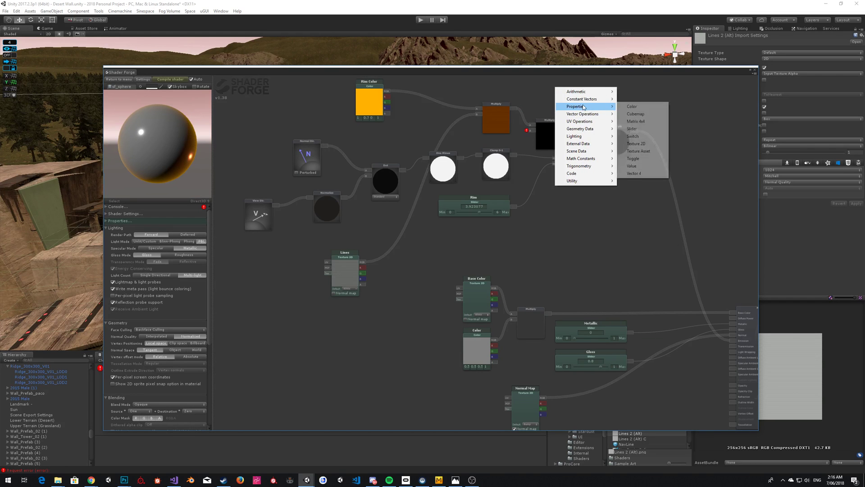
{"action": "left_click", "coordinate": [639, 130]}
{"action": "middle_click_drag", "start_coordinate": [604, 191], "coordinate": [584, 236]}
{"action": "double_click", "coordinate": [543, 126]}
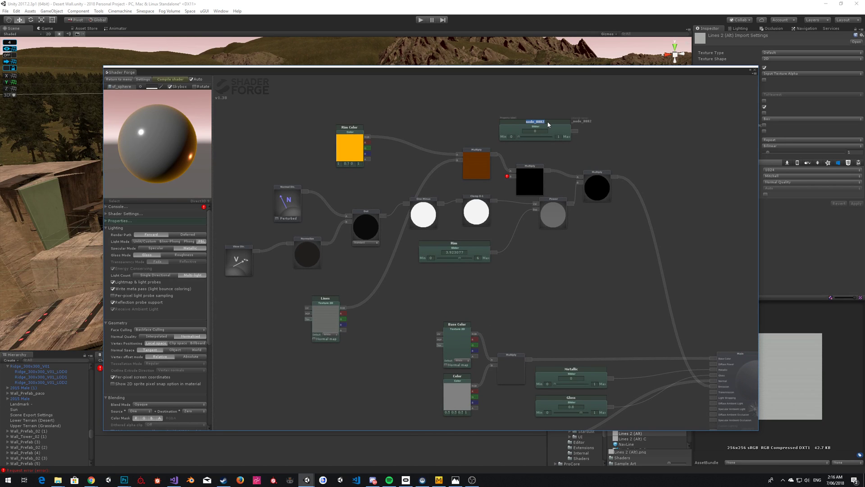
{"action": "type", "text": "HDR Multiplier"}
{"action": "left_click", "coordinate": [559, 109]}
{"action": "left_click_drag", "start_coordinate": [556, 126], "coordinate": [511, 176]}
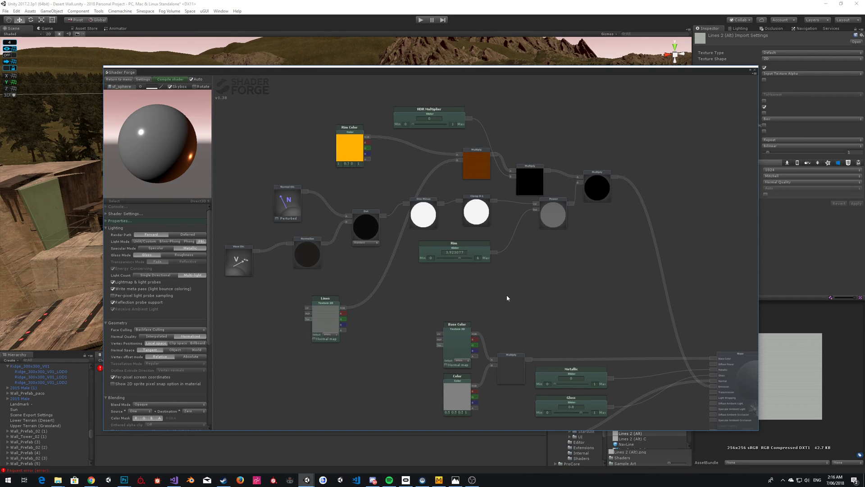
Step: Set the HDR Multiplier's maximum to 20, raise its value past mid-range, and inspect the rim lines on the preview sphere
{"action": "mouse_move", "coordinate": [449, 117]}
{"action": "left_mouse_down"}
{"action": "mouse_move", "coordinate": [444, 113]}
{"action": "mouse_move", "coordinate": [455, 121]}
{"action": "left_mouse_up"}
{"action": "left_click", "coordinate": [448, 122]}
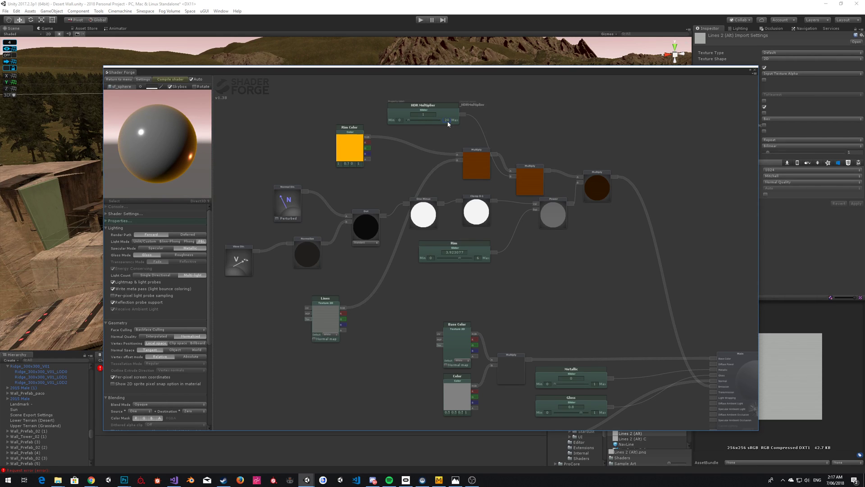
{"action": "left_click_drag", "start_coordinate": [408, 120], "coordinate": [428, 123]}
{"action": "mouse_move", "coordinate": [167, 145]}
{"action": "left_mouse_down"}
{"action": "mouse_move", "coordinate": [196, 166]}
{"action": "mouse_move", "coordinate": [278, 167]}
{"action": "mouse_move", "coordinate": [342, 141]}
{"action": "mouse_move", "coordinate": [249, 128]}
{"action": "mouse_move", "coordinate": [199, 147]}
{"action": "mouse_move", "coordinate": [196, 132]}
{"action": "mouse_move", "coordinate": [169, 137]}
{"action": "mouse_move", "coordinate": [185, 163]}
{"action": "mouse_move", "coordinate": [335, 150]}
{"action": "mouse_move", "coordinate": [321, 129]}
{"action": "mouse_move", "coordinate": [177, 120]}
{"action": "mouse_move", "coordinate": [170, 133]}
{"action": "mouse_move", "coordinate": [178, 132]}
{"action": "left_mouse_up"}
{"action": "scroll", "coordinate": [196, 132], "scroll_direction": "up", "scroll_amount": 2}
{"action": "scroll", "coordinate": [176, 140], "scroll_direction": "up", "scroll_amount": 2}
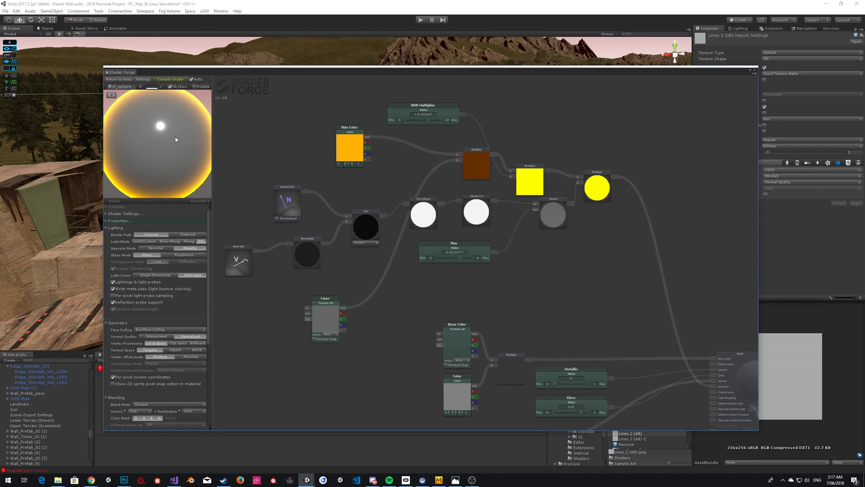
{"action": "scroll", "coordinate": [176, 137], "scroll_direction": "down", "scroll_amount": 2}
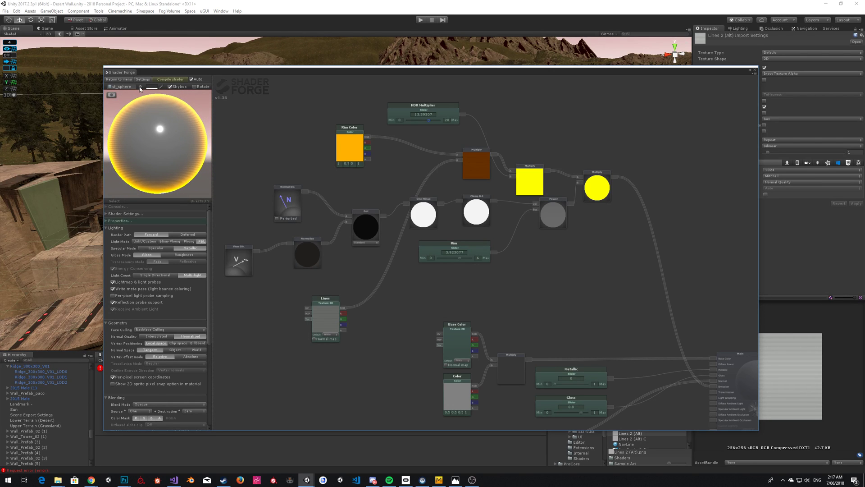
Step: Try the polySurface770 mesh in the shader preview and view it from another angle
{"action": "left_click", "coordinate": [140, 87]}
{"action": "left_click_drag", "start_coordinate": [301, 96], "coordinate": [462, 77]}
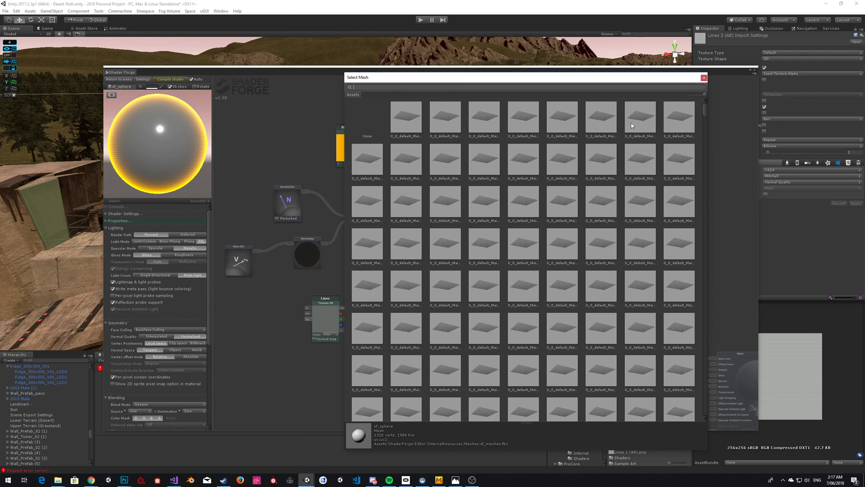
{"action": "scroll", "coordinate": [699, 110], "scroll_direction": "down", "scroll_amount": 6}
{"action": "scroll", "coordinate": [699, 101], "scroll_direction": "up", "scroll_amount": 8}
{"action": "left_click_drag", "start_coordinate": [704, 103], "coordinate": [718, 363]}
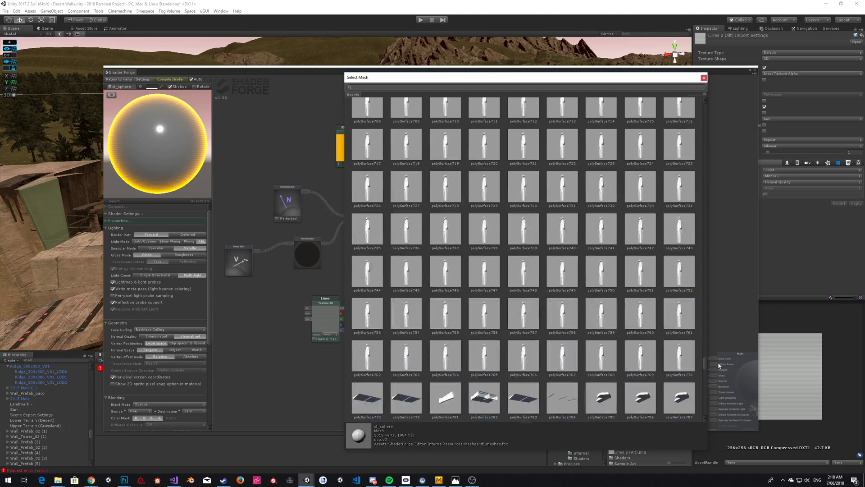
{"action": "left_click", "coordinate": [682, 354]}
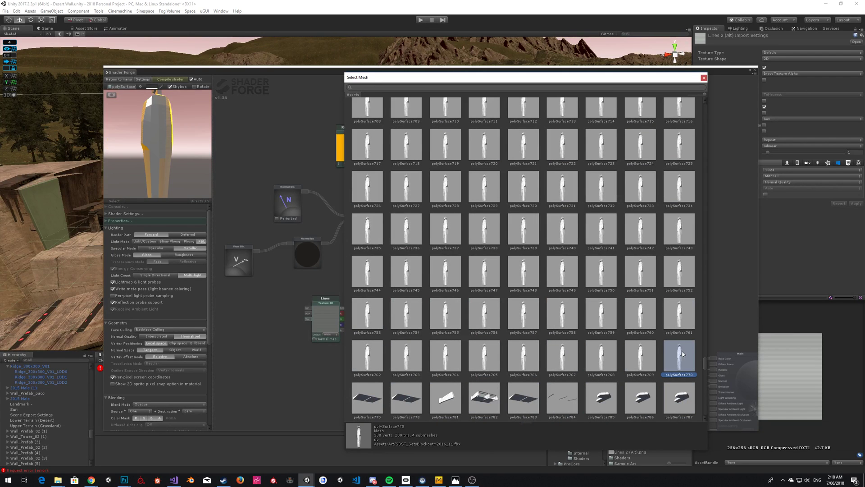
{"action": "double_click", "coordinate": [672, 351]}
{"action": "left_click_drag", "start_coordinate": [155, 132], "coordinate": [129, 125]}
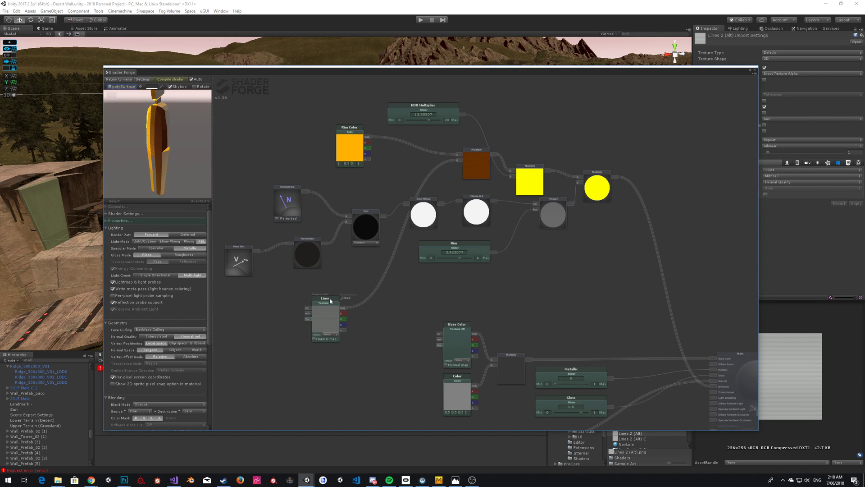
Step: Search the meshes for "male", try MaleBody in the shader preview, and orbit around it
{"action": "left_click", "coordinate": [140, 86]}
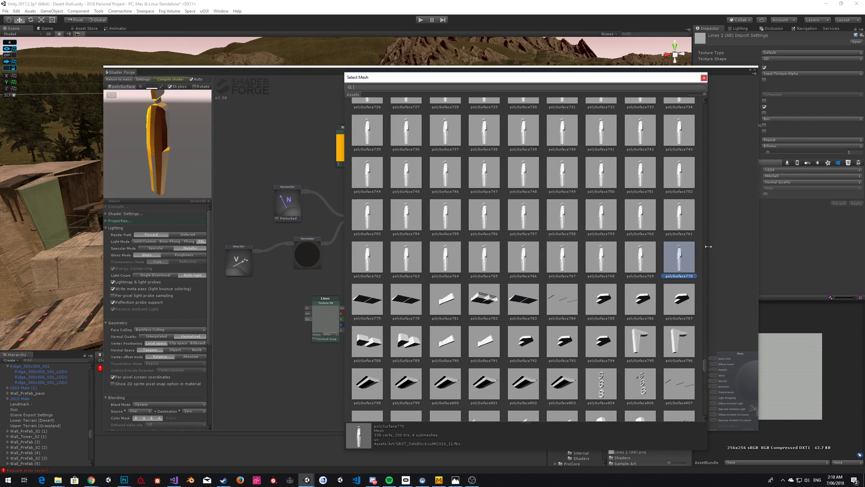
{"action": "left_click_drag", "start_coordinate": [701, 363], "coordinate": [705, 417]}
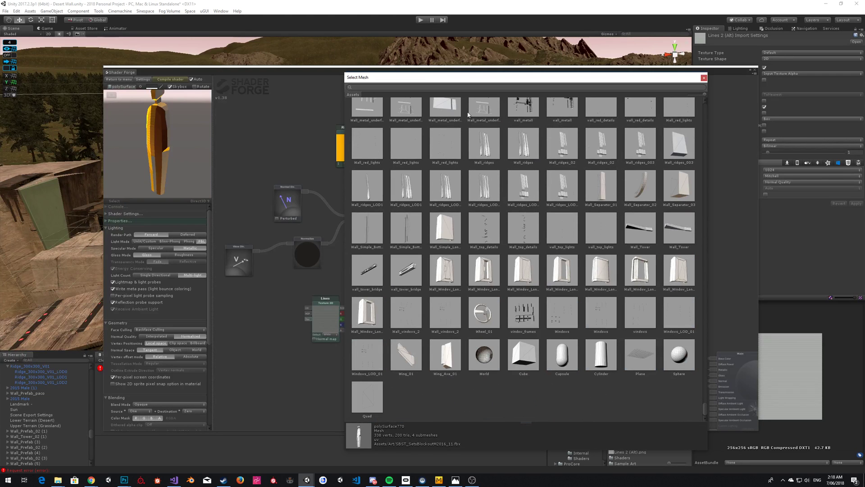
{"action": "type", "text": "2017"}
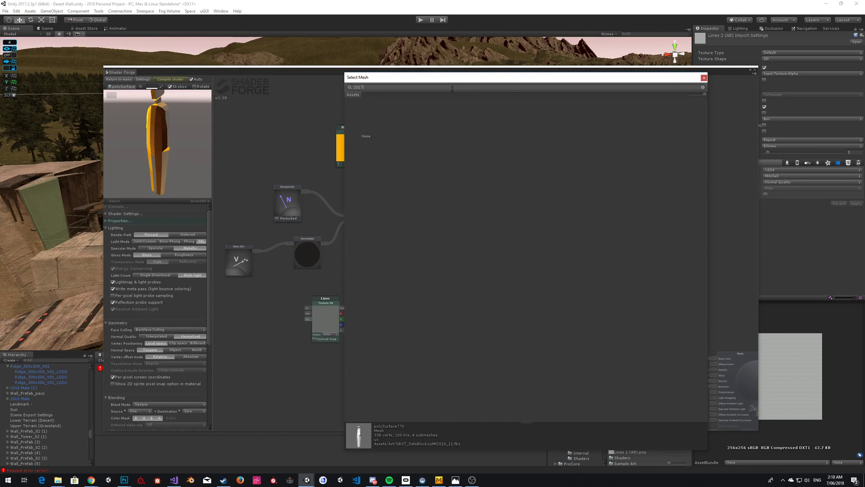
{"action": "key", "text": "BackSpace"}
{"action": "key", "text": "BackSpace"}
{"action": "key", "text": "BackSpace"}
{"action": "key", "text": "BackSpace"}
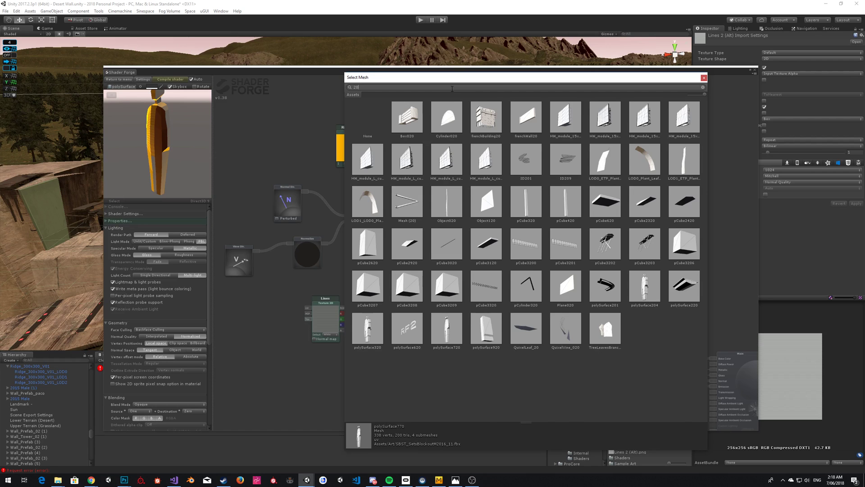
{"action": "type", "text": "male"}
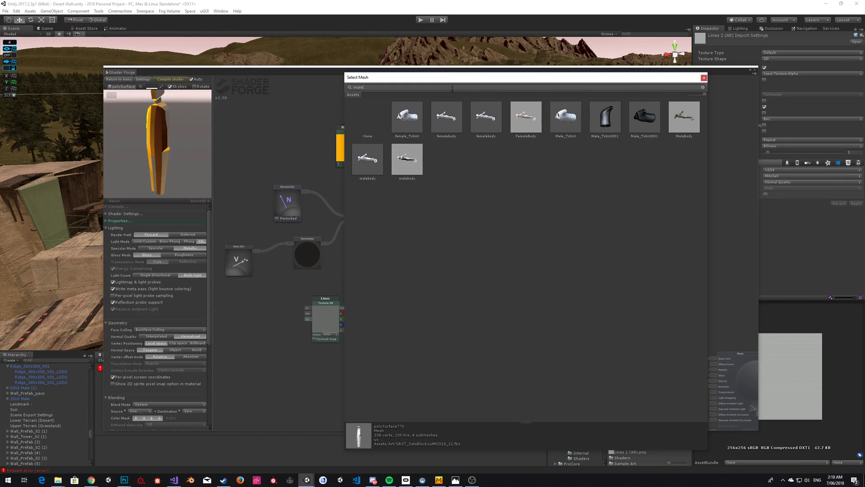
{"action": "left_click", "coordinate": [685, 118]}
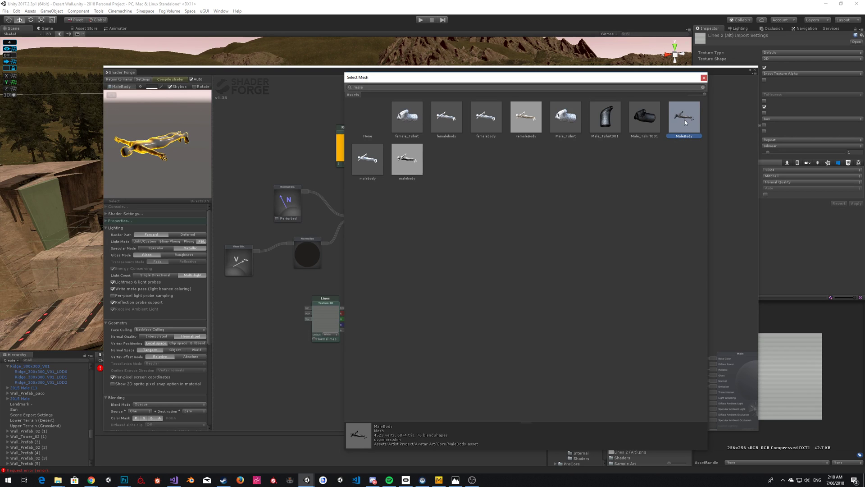
{"action": "left_click", "coordinate": [703, 78]}
{"action": "left_click_drag", "start_coordinate": [167, 132], "coordinate": [175, 156]}
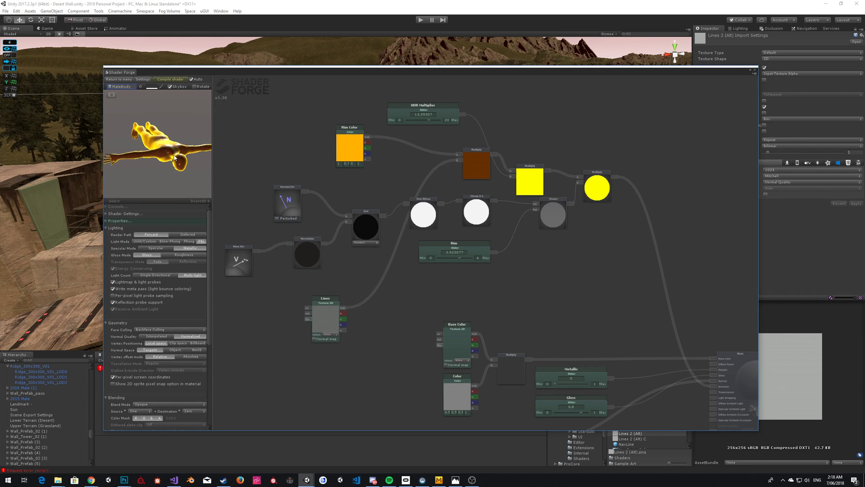
Step: Search the meshes for "fe", try a femalebody mesh in the preview, and set the preview mesh to None
{"action": "left_click", "coordinate": [141, 86]}
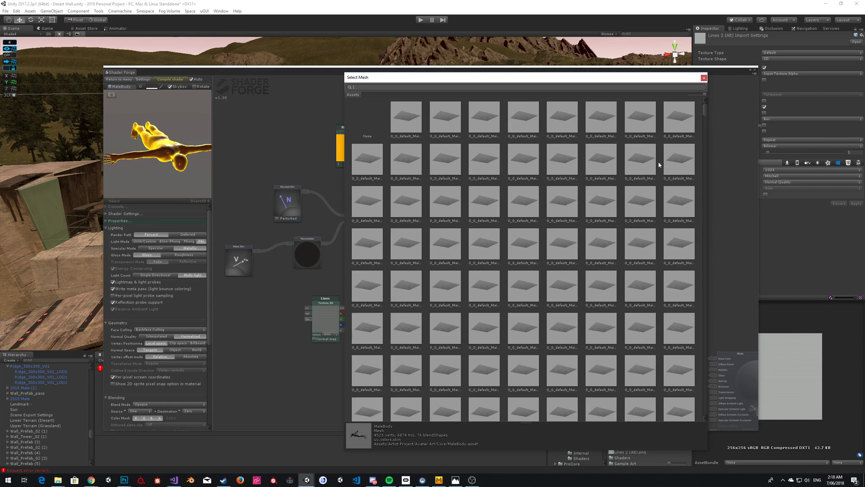
{"action": "type", "text": "fe"}
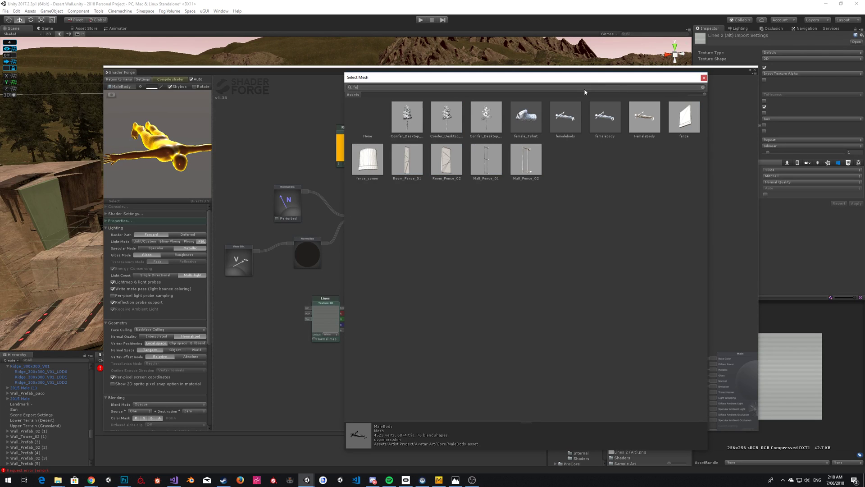
{"action": "left_click", "coordinate": [571, 119]}
{"action": "left_click", "coordinate": [378, 115]}
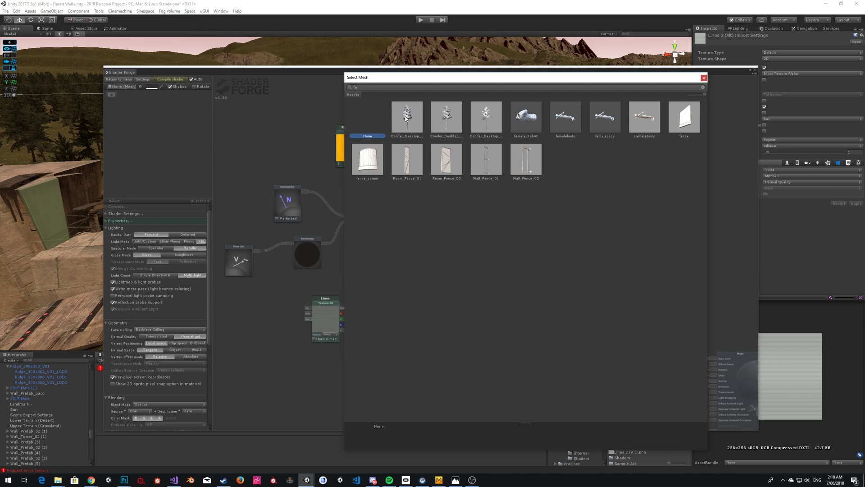
Step: Clear the mesh search, set the shader preview mesh to Object093, and view it up close from another angle
{"action": "left_click", "coordinate": [702, 88]}
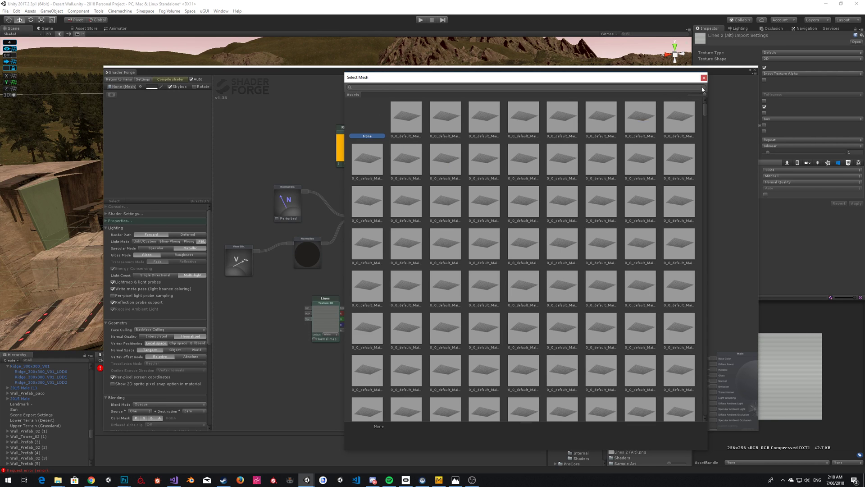
{"action": "left_click_drag", "start_coordinate": [706, 112], "coordinate": [702, 217]}
{"action": "left_click", "coordinate": [644, 308]}
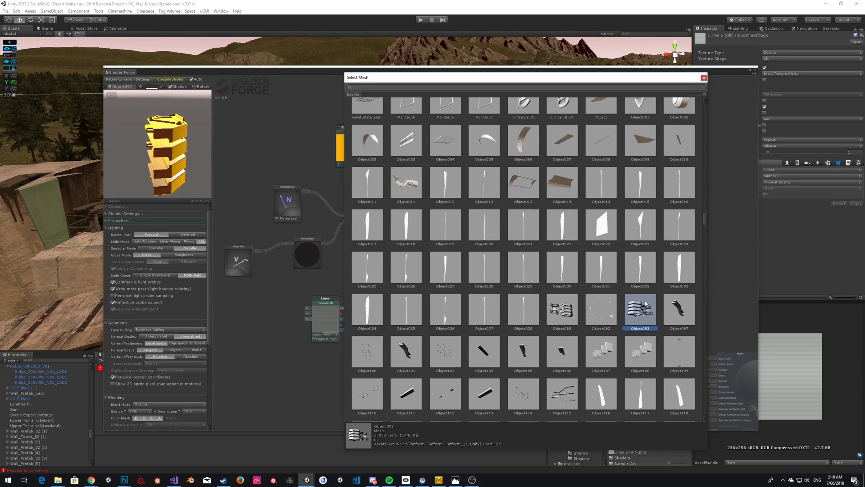
{"action": "left_click", "coordinate": [703, 78]}
{"action": "left_click_drag", "start_coordinate": [151, 136], "coordinate": [439, 122]}
{"action": "scroll", "coordinate": [137, 137], "scroll_direction": "up", "scroll_amount": 3}
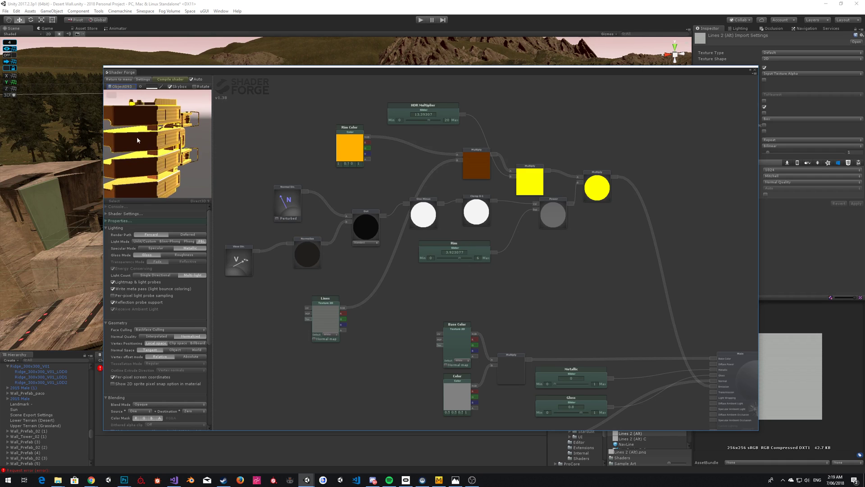
{"action": "left_click_drag", "start_coordinate": [143, 139], "coordinate": [192, 137]}
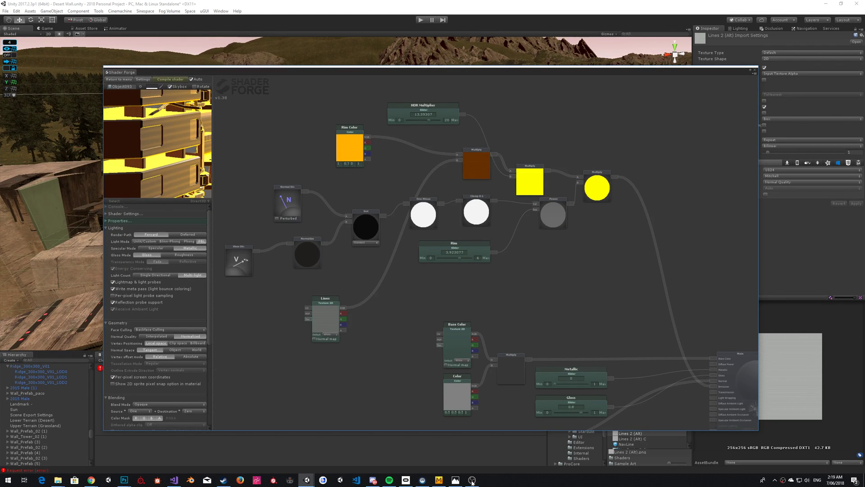
Step: Add a Screen Position node, connect it to the Lines texture's UV input, and inspect the preview mesh up close
{"action": "mouse_move", "coordinate": [471, 480]}
{"action": "mouse_move", "coordinate": [475, 453]}
{"action": "right_click", "coordinate": [524, 113]}
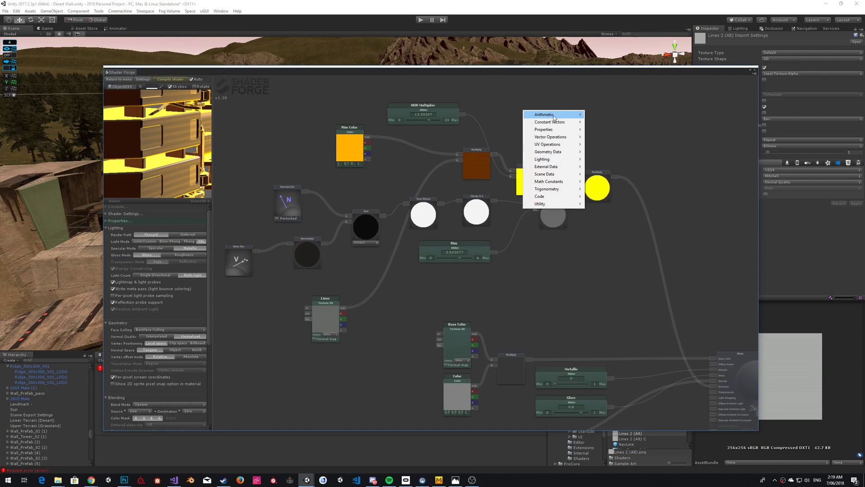
{"action": "mouse_move", "coordinate": [555, 118]}
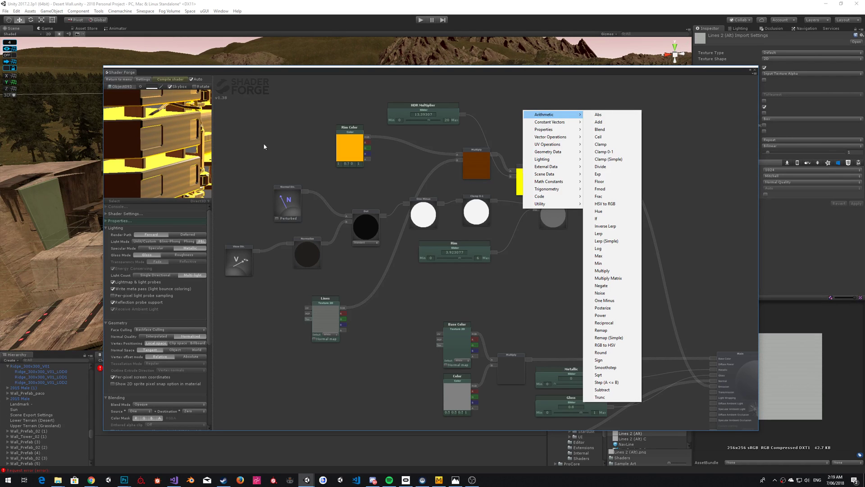
{"action": "mouse_move", "coordinate": [562, 153]}
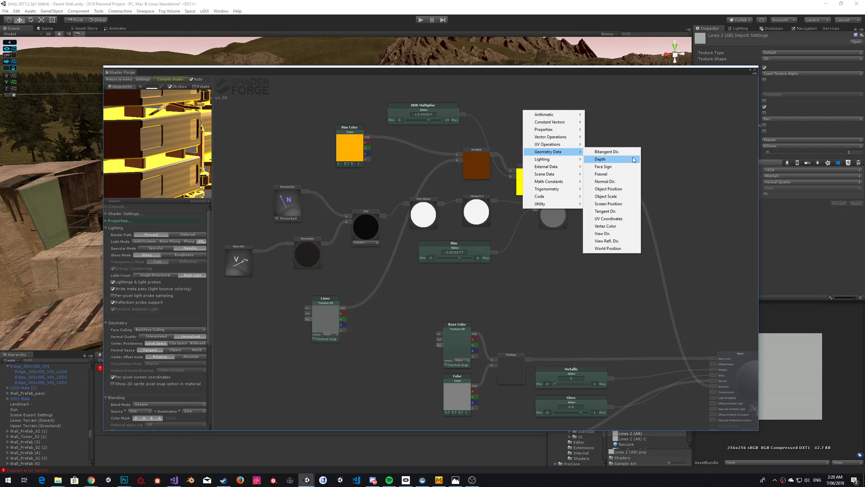
{"action": "left_click", "coordinate": [625, 206]}
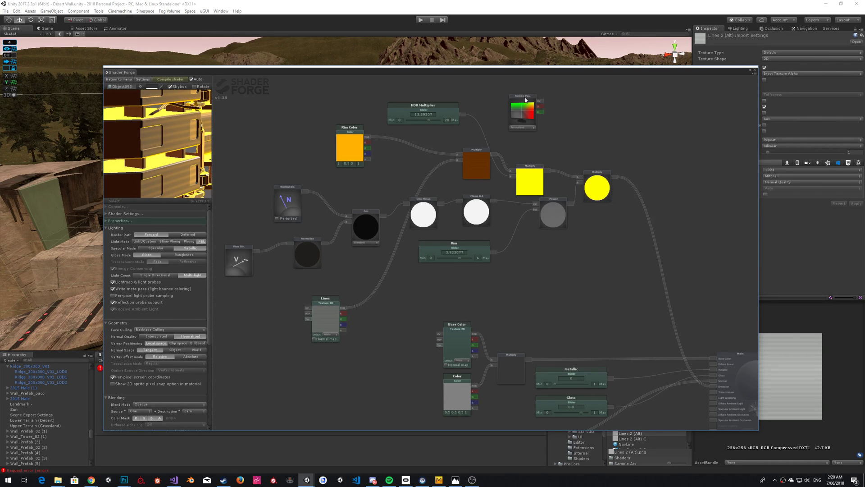
{"action": "middle_click_drag", "start_coordinate": [521, 95], "coordinate": [555, 113]}
{"action": "left_click", "coordinate": [549, 116]}
{"action": "left_click_drag", "start_coordinate": [549, 116], "coordinate": [341, 325]}
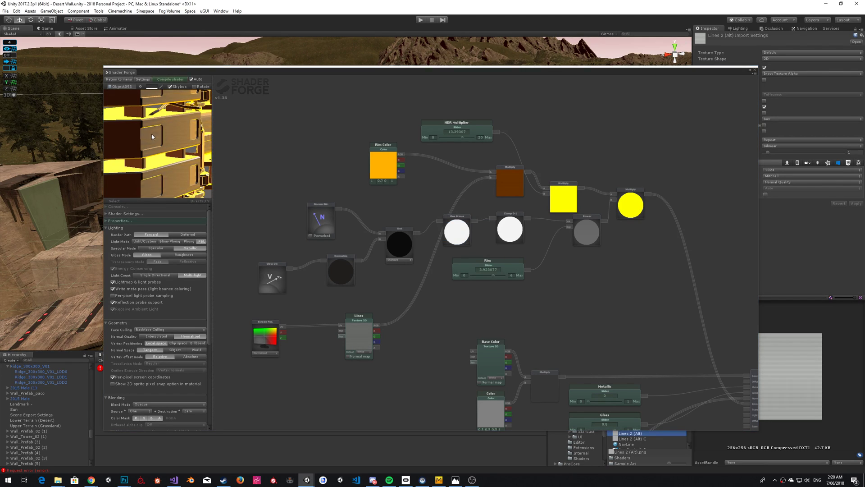
{"action": "scroll", "coordinate": [184, 147], "scroll_direction": "up", "scroll_amount": 5}
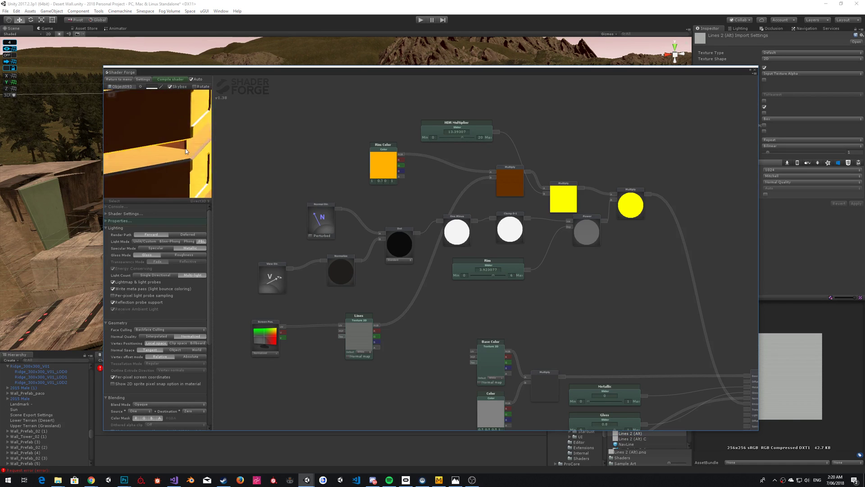
{"action": "left_click_drag", "start_coordinate": [185, 152], "coordinate": [260, 235]}
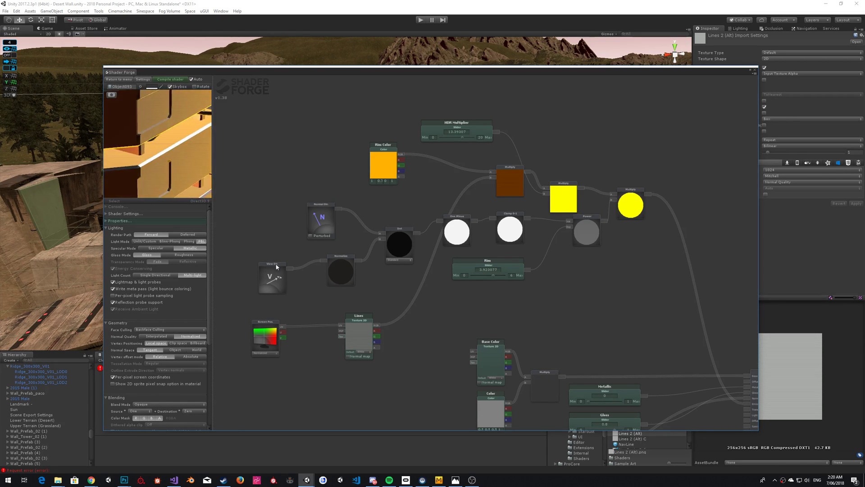
Step: Add a Multiply node and place it just below the Lines texture node
{"action": "right_click", "coordinate": [309, 304]}
{"action": "mouse_move", "coordinate": [333, 306]}
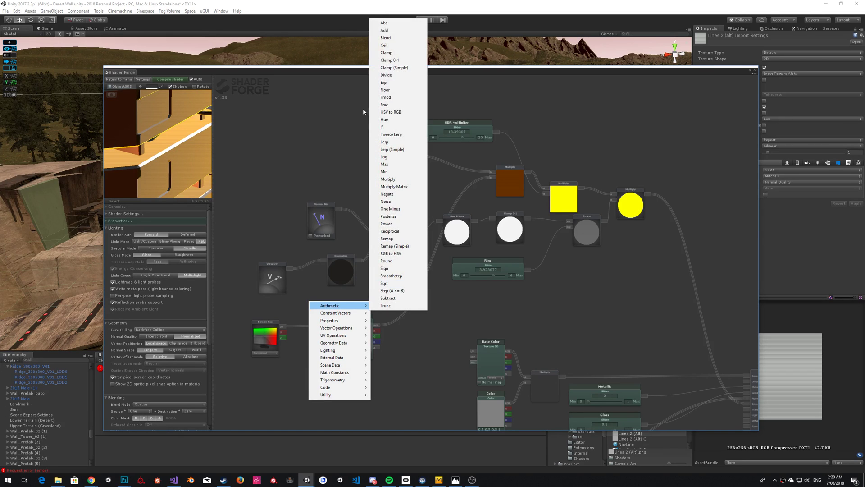
{"action": "left_click", "coordinate": [399, 180]}
{"action": "left_click_drag", "start_coordinate": [310, 292], "coordinate": [315, 356]}
Step: Add a slider named Lines Tiling and multiply it with the Screen Position to drive the Lines texture's UVs
{"action": "right_click", "coordinate": [455, 309]}
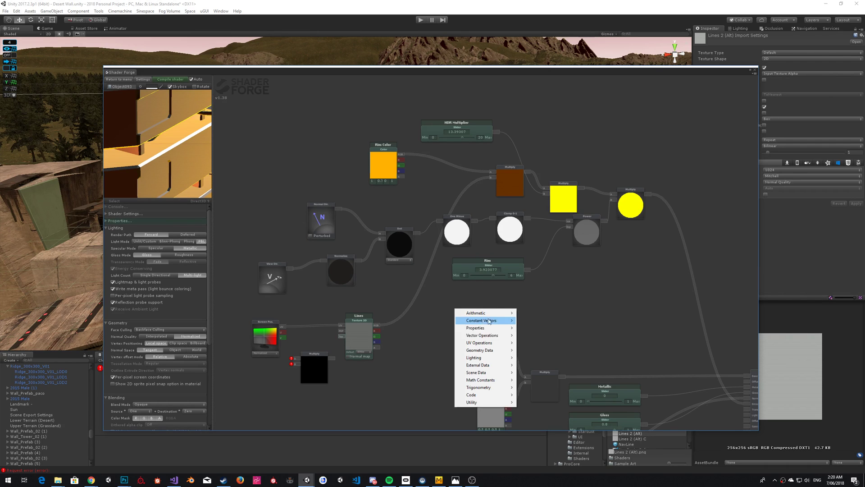
{"action": "mouse_move", "coordinate": [501, 330]}
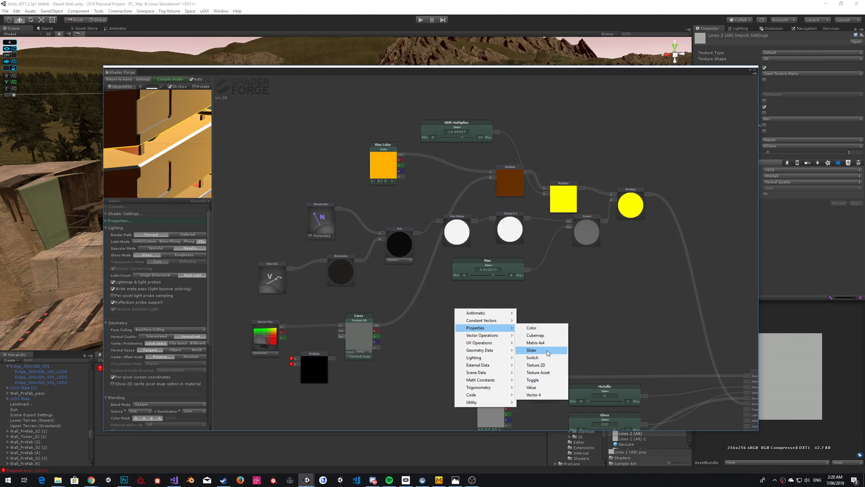
{"action": "left_click", "coordinate": [532, 350]}
{"action": "left_click_drag", "start_coordinate": [428, 320], "coordinate": [574, 258]}
{"action": "double_click", "coordinate": [557, 266]}
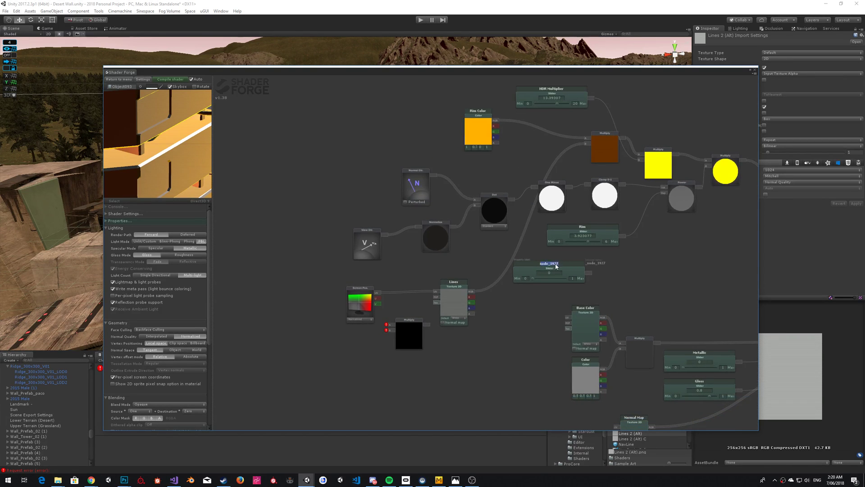
{"action": "type", "text": "Lines Tiling"}
{"action": "left_click_drag", "start_coordinate": [571, 268], "coordinate": [378, 299]}
{"action": "left_click_drag", "start_coordinate": [424, 321], "coordinate": [435, 297]}
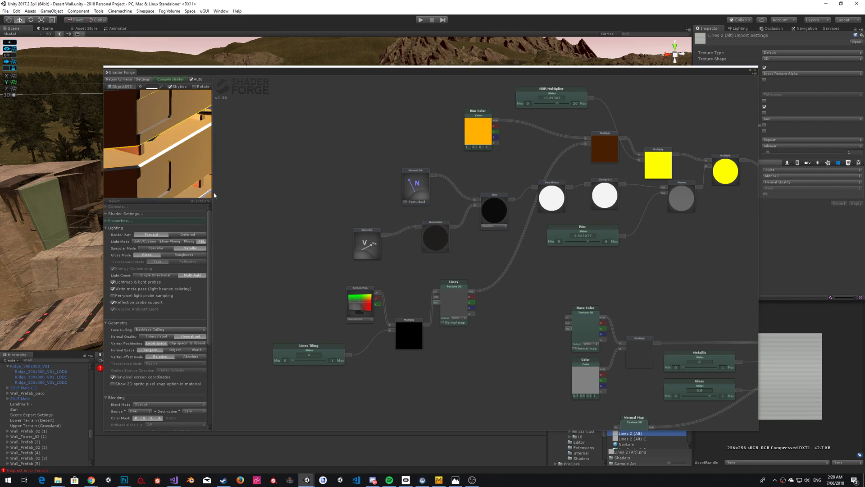
Step: Enlarge the shader preview, set Lines Tiling to about 0.28, and check the lines on the mesh
{"action": "left_click_drag", "start_coordinate": [212, 200], "coordinate": [247, 178]}
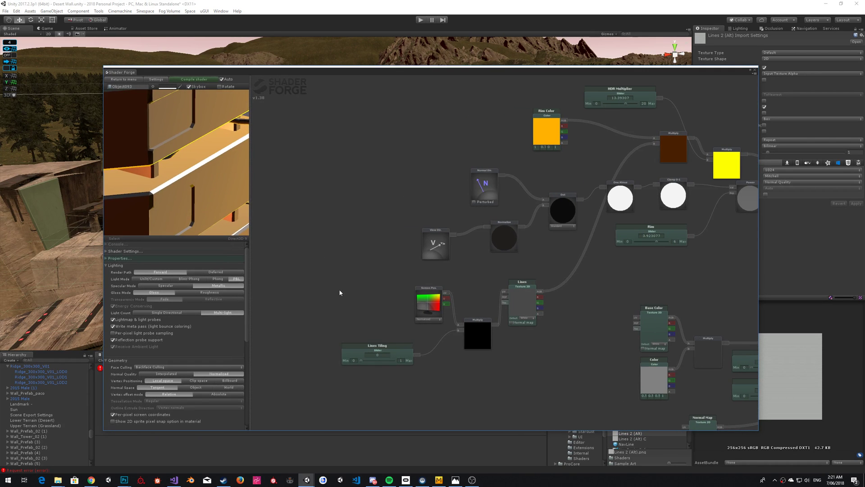
{"action": "mouse_move", "coordinate": [361, 360]}
{"action": "left_mouse_down"}
{"action": "mouse_move", "coordinate": [378, 364]}
{"action": "mouse_move", "coordinate": [370, 362]}
{"action": "left_mouse_up"}
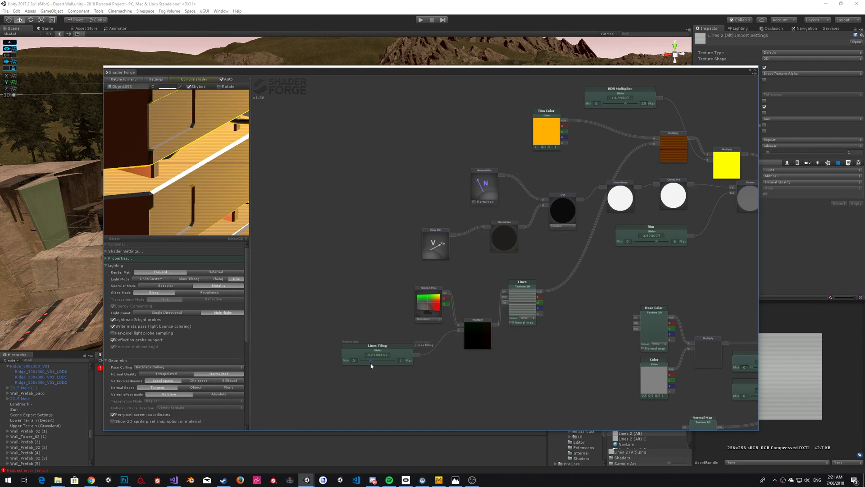
{"action": "left_click_drag", "start_coordinate": [195, 183], "coordinate": [221, 176]}
{"action": "scroll", "coordinate": [205, 183], "scroll_direction": "down", "scroll_amount": 5}
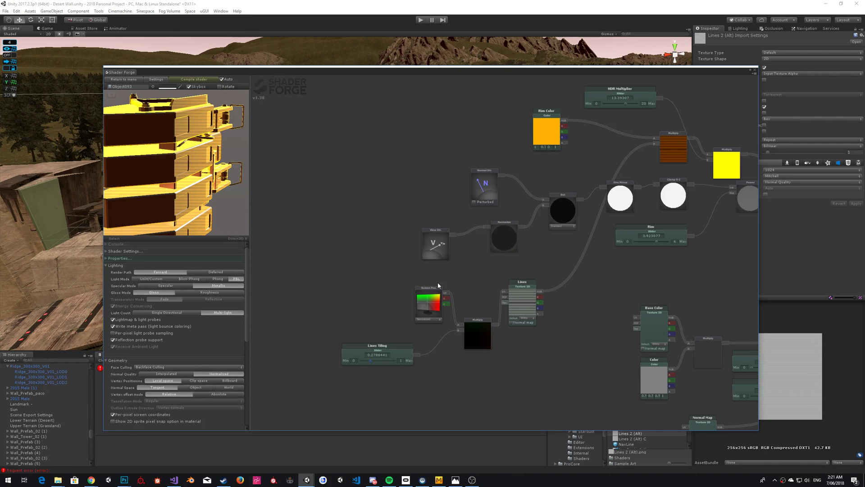
Step: Insert a Panner node between the Screen Position node and the tiling Multiply node
{"action": "left_click_drag", "start_coordinate": [437, 289], "coordinate": [331, 261]}
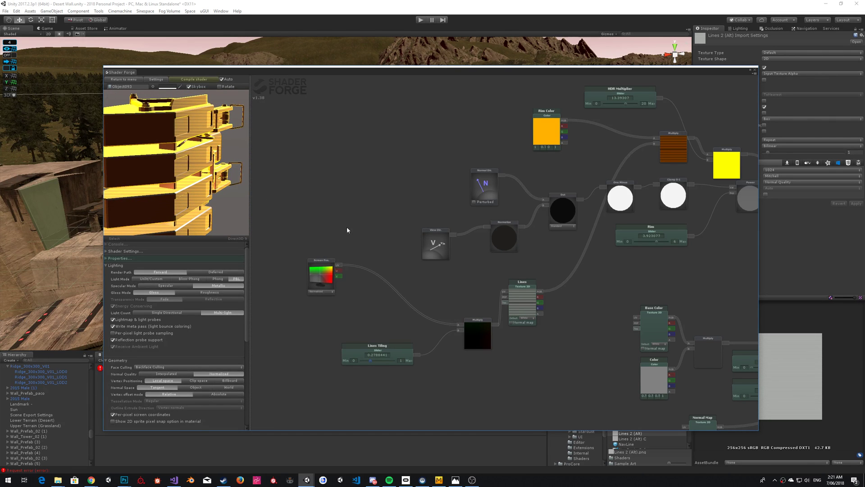
{"action": "right_click", "coordinate": [348, 229]}
{"action": "mouse_move", "coordinate": [363, 232]}
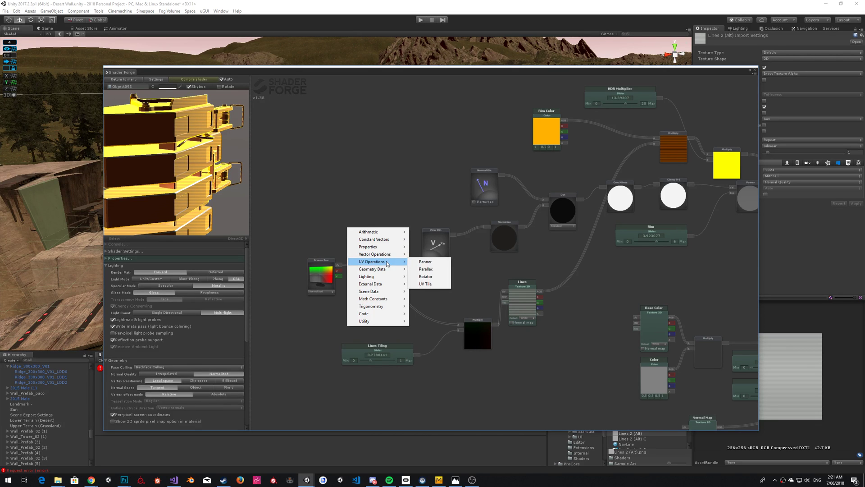
{"action": "left_click", "coordinate": [426, 262]}
{"action": "left_click_drag", "start_coordinate": [348, 216], "coordinate": [338, 265]}
{"action": "left_click_drag", "start_coordinate": [437, 285], "coordinate": [459, 325]}
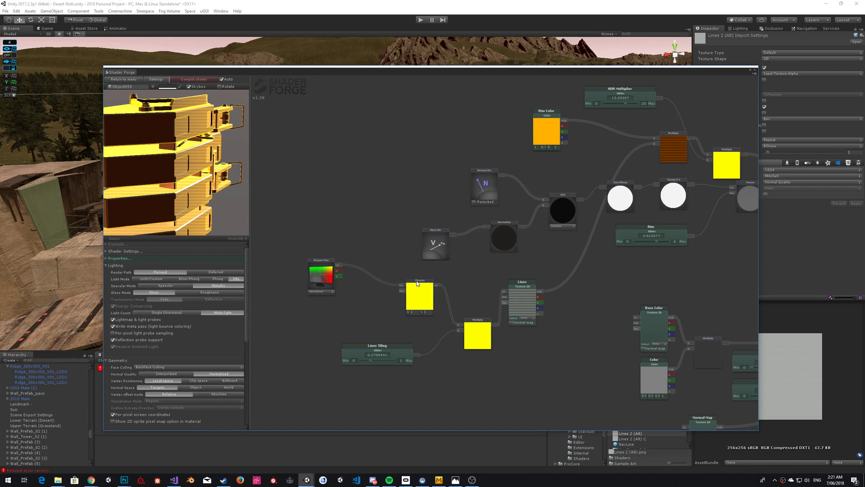
{"action": "left_click_drag", "start_coordinate": [417, 283], "coordinate": [403, 277]}
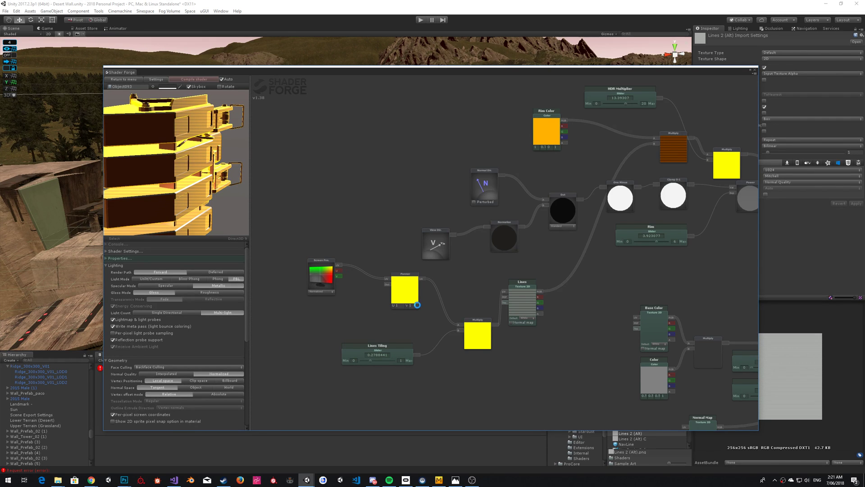
Step: Add a Time node and connect it to the Panner's distance input
{"action": "right_click", "coordinate": [417, 307]}
{"action": "left_click", "coordinate": [381, 320]}
{"action": "right_click", "coordinate": [361, 301]}
{"action": "mouse_move", "coordinate": [401, 358]}
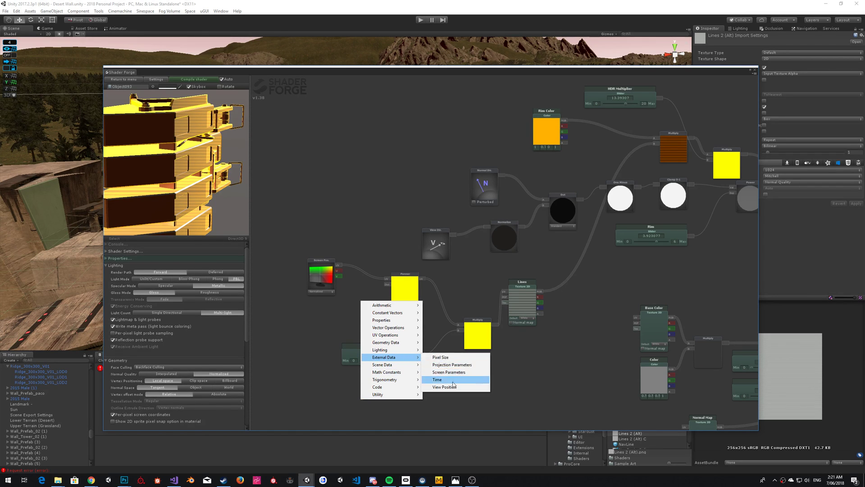
{"action": "left_click", "coordinate": [437, 379]}
{"action": "left_click_drag", "start_coordinate": [361, 293], "coordinate": [387, 286]}
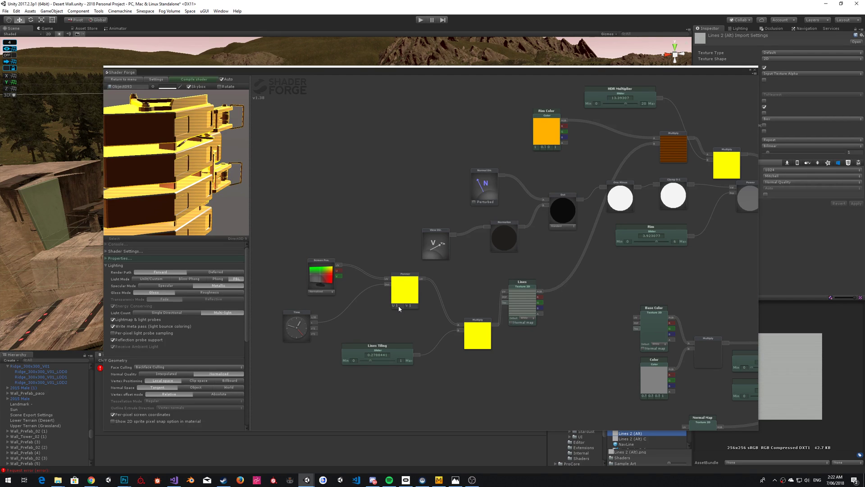
Step: Examine the line movement on the preview mesh up close and look through the shader's geometry, blending and experimental settings
{"action": "mouse_move", "coordinate": [215, 160]}
{"action": "left_mouse_down"}
{"action": "mouse_move", "coordinate": [201, 164]}
{"action": "mouse_move", "coordinate": [228, 164]}
{"action": "mouse_move", "coordinate": [216, 157]}
{"action": "left_mouse_up"}
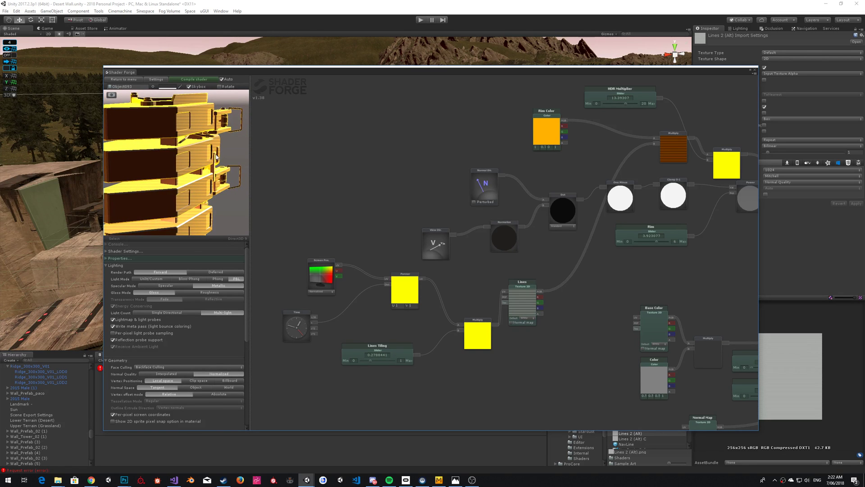
{"action": "scroll", "coordinate": [216, 157], "scroll_direction": "up", "scroll_amount": 5}
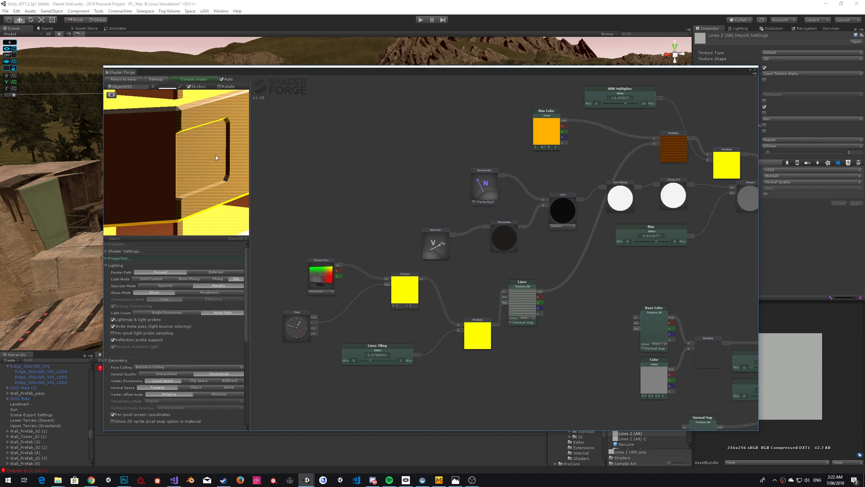
{"action": "left_click_drag", "start_coordinate": [304, 313], "coordinate": [301, 306]}
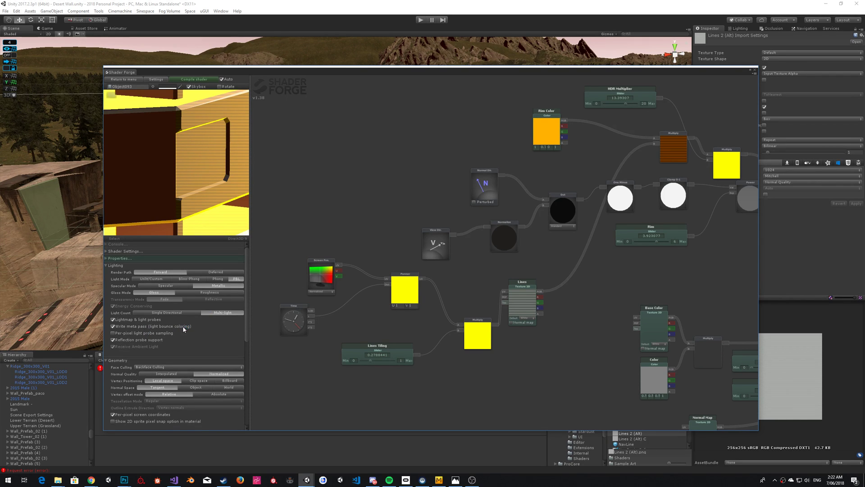
{"action": "scroll", "coordinate": [183, 329], "scroll_direction": "down", "scroll_amount": 3}
{"action": "scroll", "coordinate": [184, 329], "scroll_direction": "down", "scroll_amount": 2}
{"action": "scroll", "coordinate": [184, 329], "scroll_direction": "down", "scroll_amount": 4}
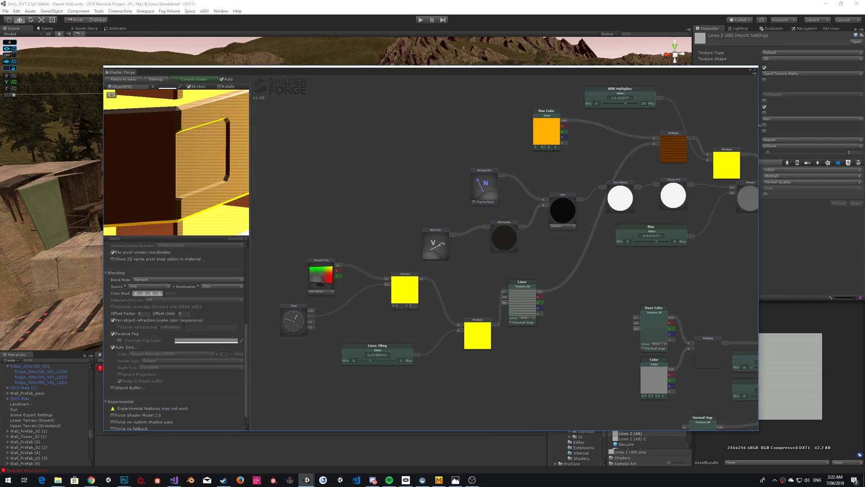
{"action": "left_click", "coordinate": [83, 34]}
{"action": "left_click", "coordinate": [110, 34]}
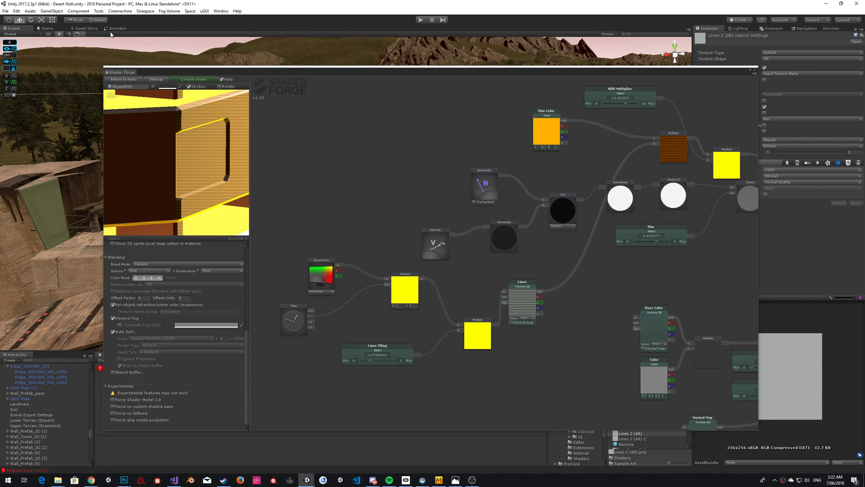
Step: Connect a different Time output to the Panner's distance input and check the lines on the preview mesh
{"action": "left_click", "coordinate": [195, 134]}
{"action": "left_click_drag", "start_coordinate": [196, 133], "coordinate": [184, 159]}
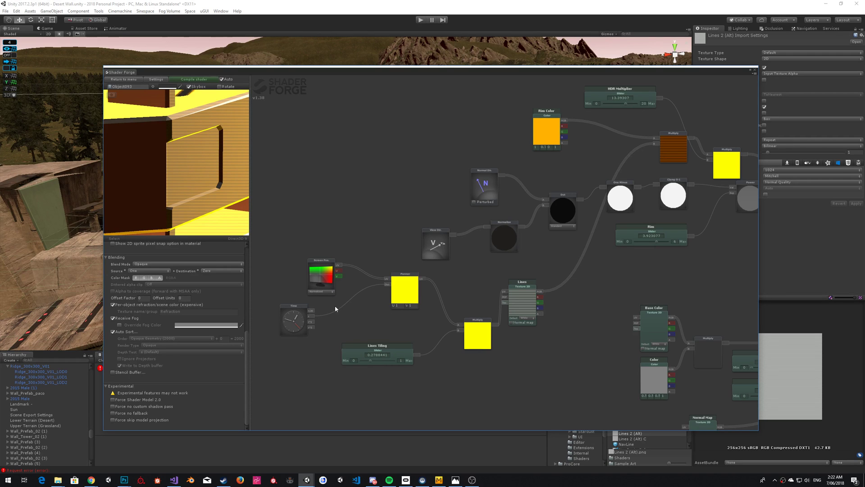
{"action": "left_click_drag", "start_coordinate": [311, 322], "coordinate": [387, 286]}
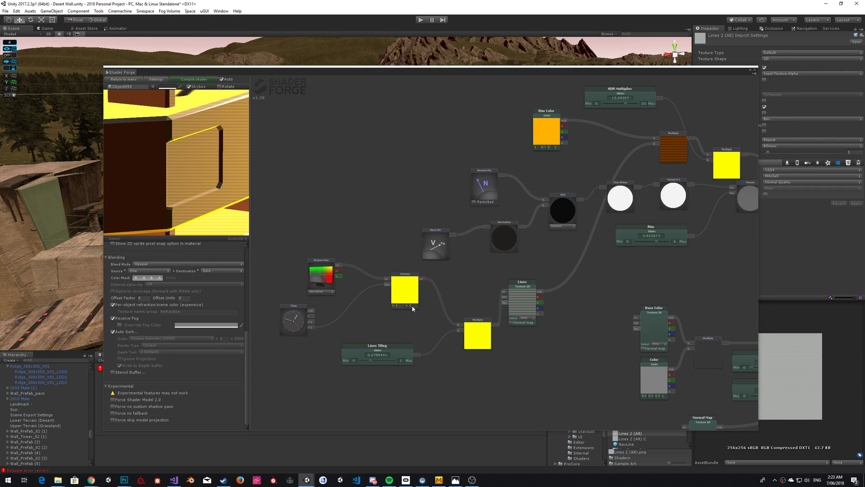
{"action": "left_click_drag", "start_coordinate": [224, 181], "coordinate": [208, 158]}
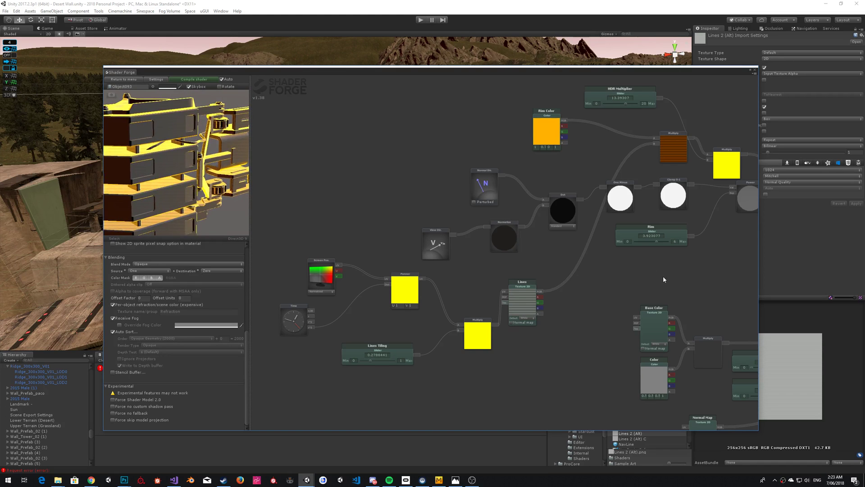
Step: Set the Color node that multiplies the Base Color texture to black
{"action": "middle_click_drag", "start_coordinate": [661, 278], "coordinate": [536, 239]}
{"action": "middle_click_drag", "start_coordinate": [628, 268], "coordinate": [615, 238]}
{"action": "left_click", "coordinate": [507, 313]}
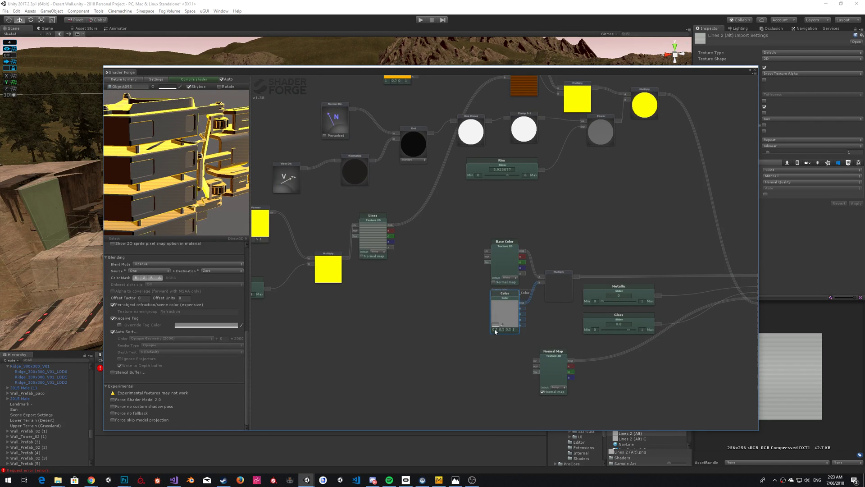
{"action": "left_click", "coordinate": [495, 324]}
{"action": "left_click_drag", "start_coordinate": [248, 155], "coordinate": [217, 171]}
{"action": "left_click", "coordinate": [296, 87]}
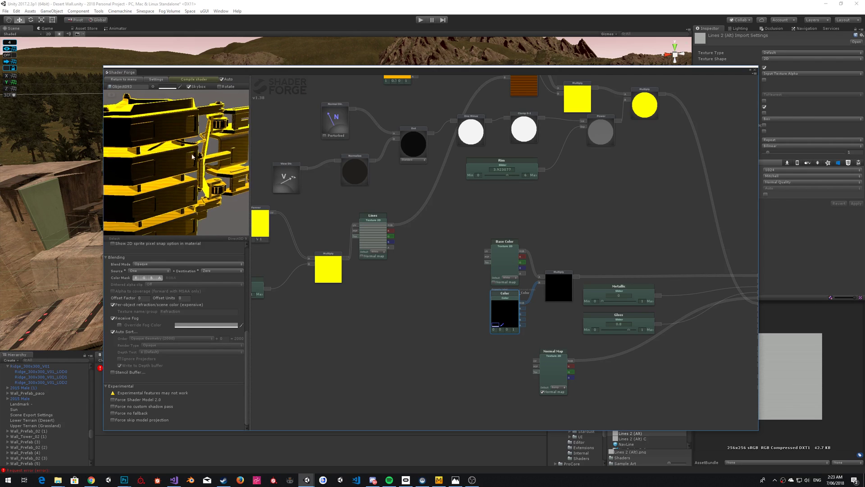
Step: Try the Additive blend mode for the shader and check the effect on the preview mesh
{"action": "left_click_drag", "start_coordinate": [456, 170], "coordinate": [189, 272]}
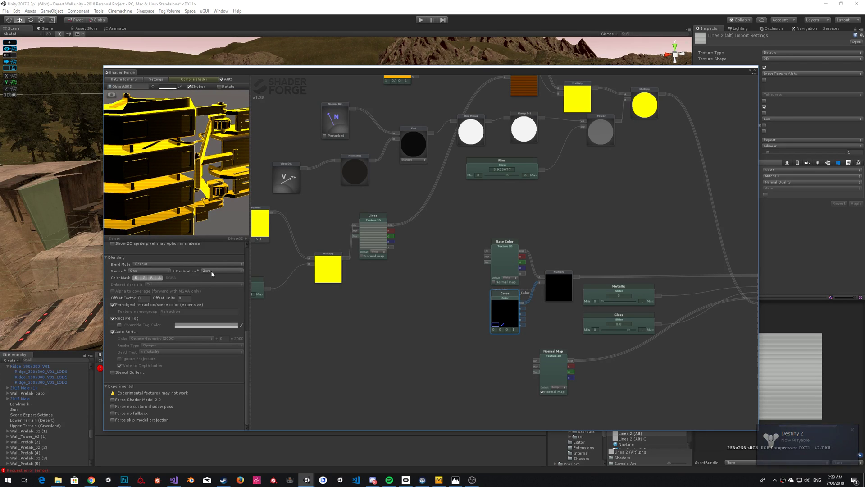
{"action": "left_click", "coordinate": [157, 265]}
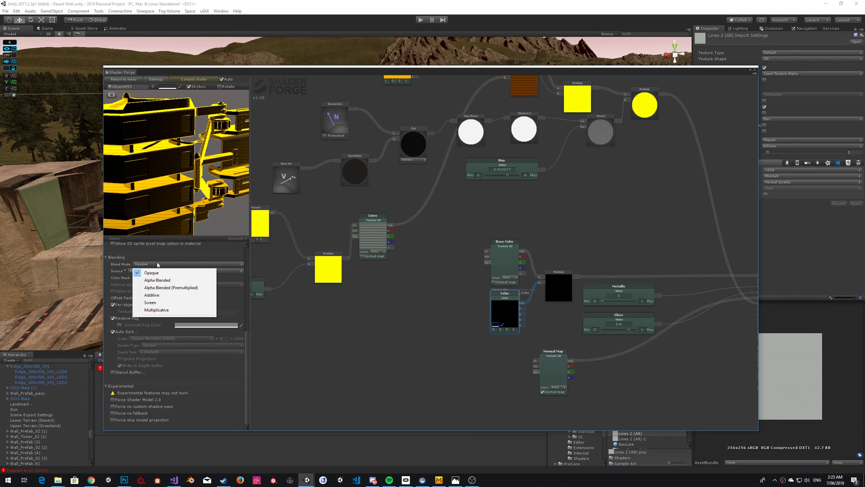
{"action": "left_click", "coordinate": [165, 295]}
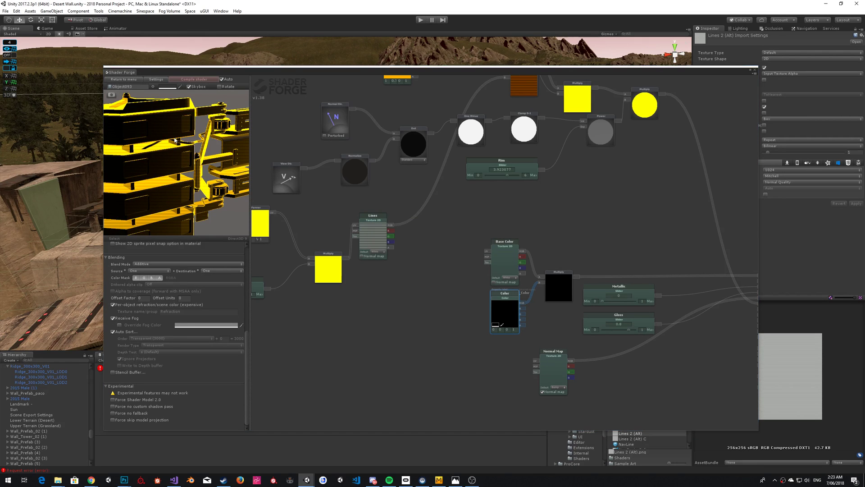
{"action": "mouse_move", "coordinate": [166, 145]}
{"action": "left_mouse_down"}
{"action": "mouse_move", "coordinate": [253, 169]}
{"action": "mouse_move", "coordinate": [139, 126]}
{"action": "mouse_move", "coordinate": [178, 113]}
{"action": "mouse_move", "coordinate": [214, 123]}
{"action": "mouse_move", "coordinate": [173, 154]}
{"action": "left_mouse_up"}
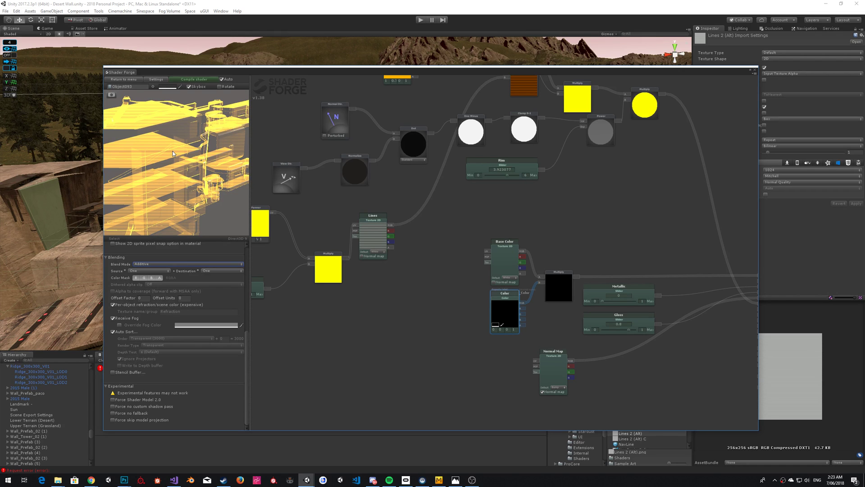
{"action": "mouse_move", "coordinate": [169, 185]}
{"action": "left_mouse_down"}
{"action": "mouse_move", "coordinate": [260, 217]}
{"action": "mouse_move", "coordinate": [175, 153]}
{"action": "mouse_move", "coordinate": [136, 137]}
{"action": "mouse_move", "coordinate": [121, 177]}
{"action": "mouse_move", "coordinate": [155, 191]}
{"action": "mouse_move", "coordinate": [183, 182]}
{"action": "mouse_move", "coordinate": [318, 193]}
{"action": "mouse_move", "coordinate": [194, 176]}
{"action": "mouse_move", "coordinate": [178, 183]}
{"action": "left_mouse_up"}
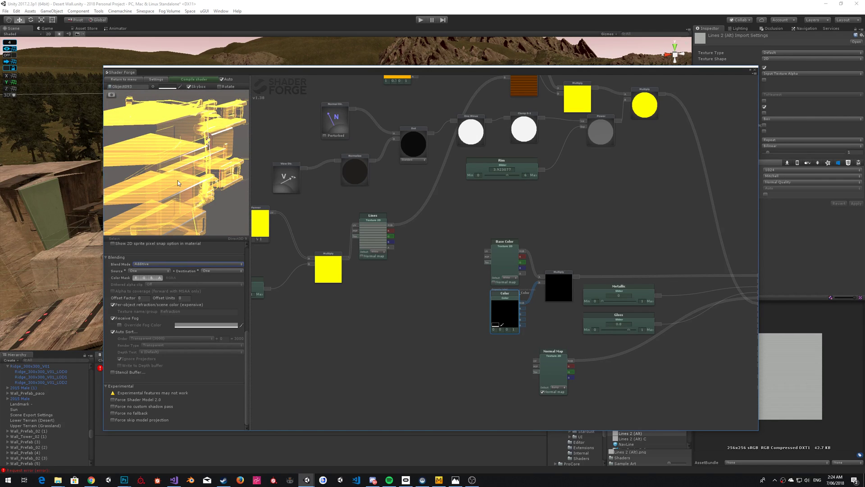
Step: Set the shader's blend mode to Alpha Blended (Premultiplied) and inspect the preview mesh from several angles
{"action": "left_click", "coordinate": [163, 265]}
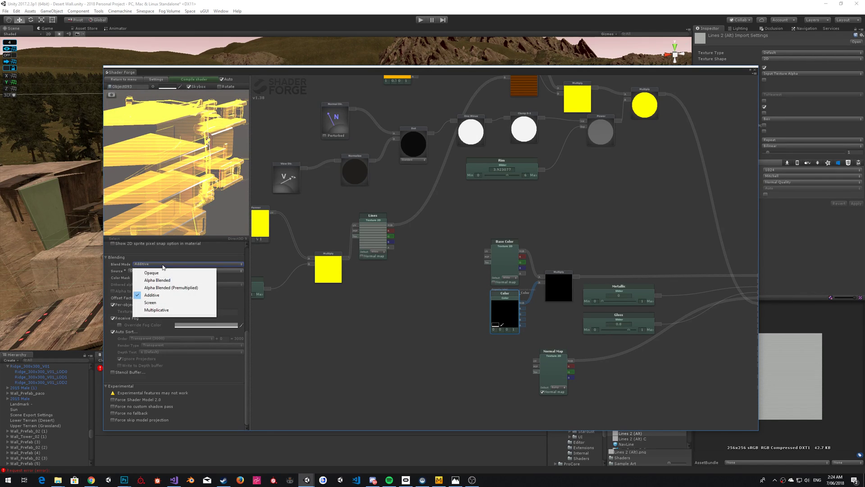
{"action": "left_click", "coordinate": [175, 288]}
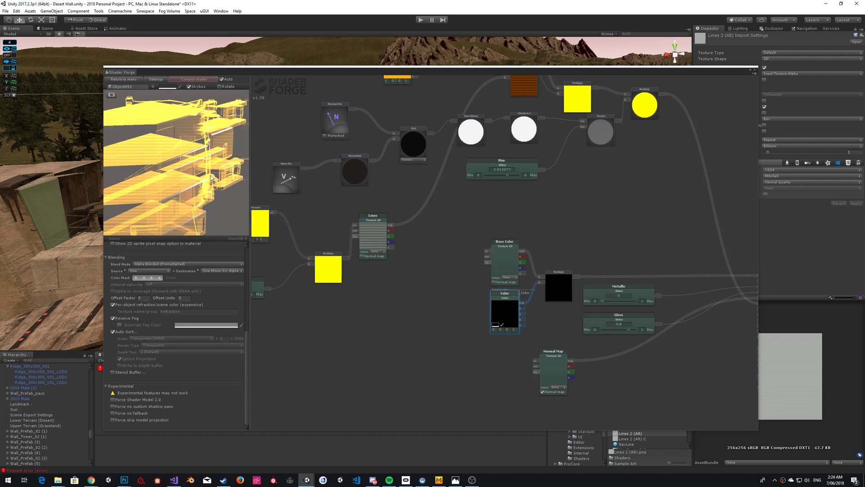
{"action": "left_click_drag", "start_coordinate": [211, 178], "coordinate": [171, 212]}
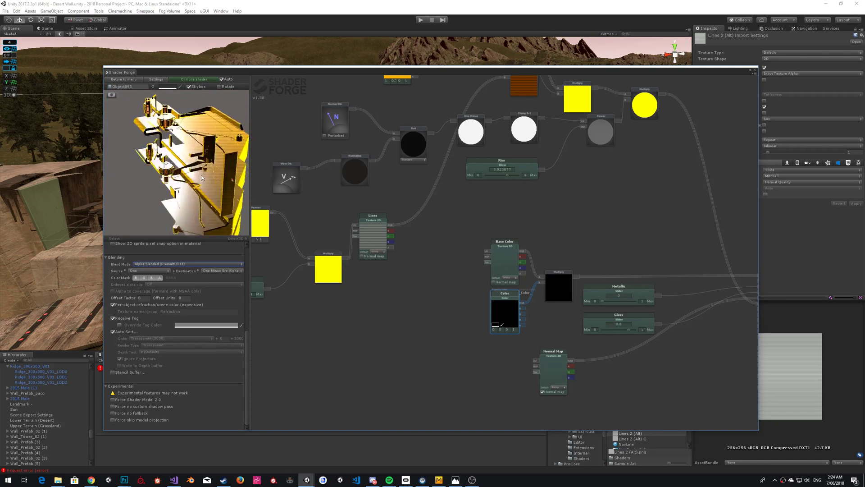
{"action": "left_click_drag", "start_coordinate": [246, 183], "coordinate": [132, 168]}
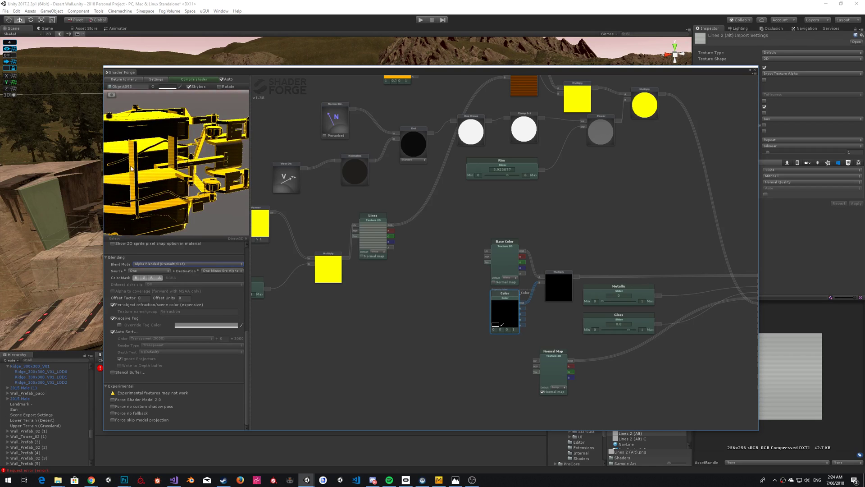
Step: Try turning off Auto Sort in the blending settings to review its order, render type and depth test options
{"action": "left_click", "coordinate": [125, 331]}
{"action": "left_click", "coordinate": [149, 346]}
{"action": "left_click", "coordinate": [122, 346]}
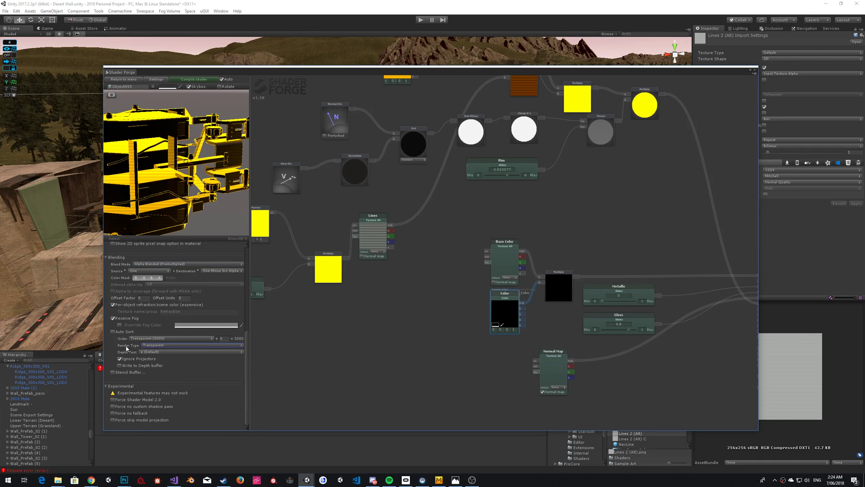
{"action": "left_click", "coordinate": [146, 352]}
{"action": "left_click", "coordinate": [142, 356]}
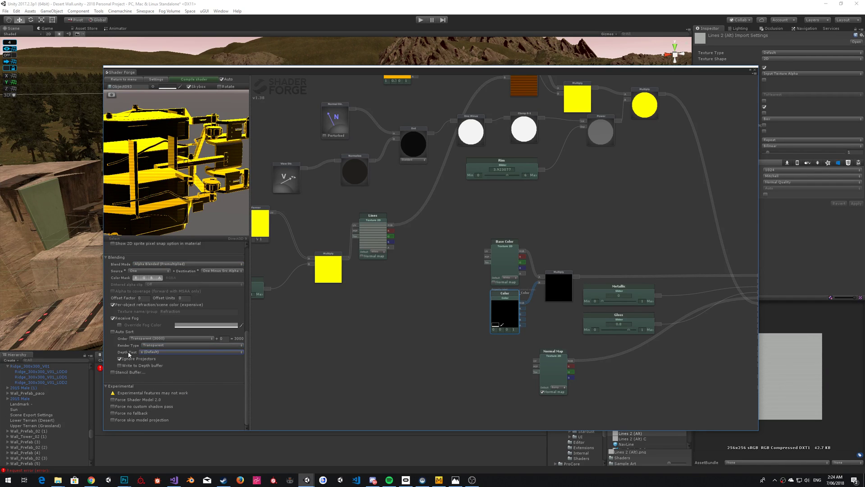
{"action": "left_click", "coordinate": [113, 332]}
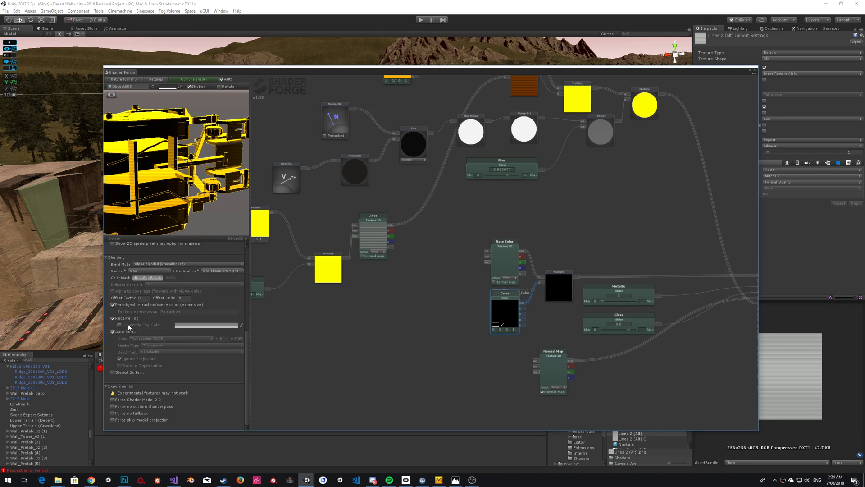
Step: Set the Color node's colour to white
{"action": "left_click_drag", "start_coordinate": [467, 318], "coordinate": [408, 331]}
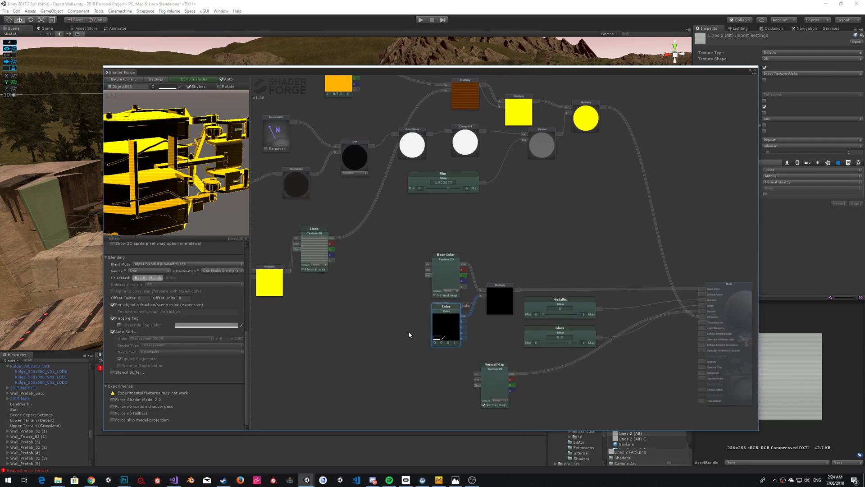
{"action": "left_click", "coordinate": [436, 338]}
{"action": "left_click_drag", "start_coordinate": [239, 122], "coordinate": [218, 96]}
{"action": "left_click", "coordinate": [297, 87]}
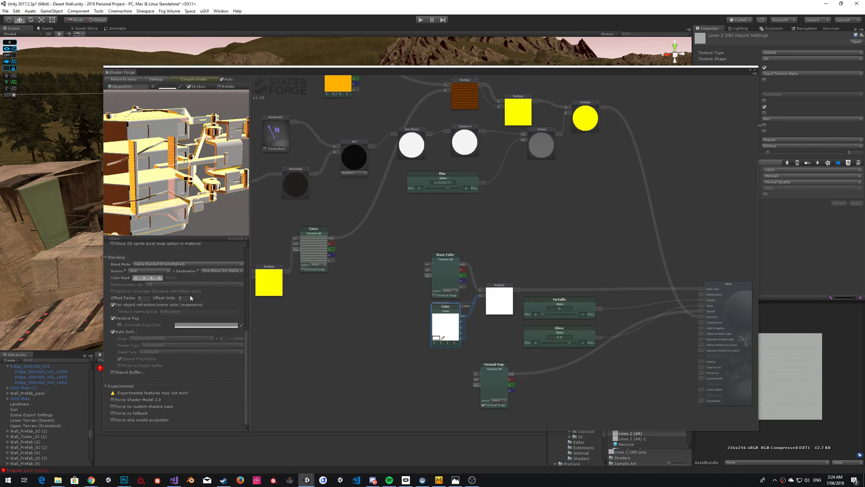
{"action": "left_click", "coordinate": [170, 264]}
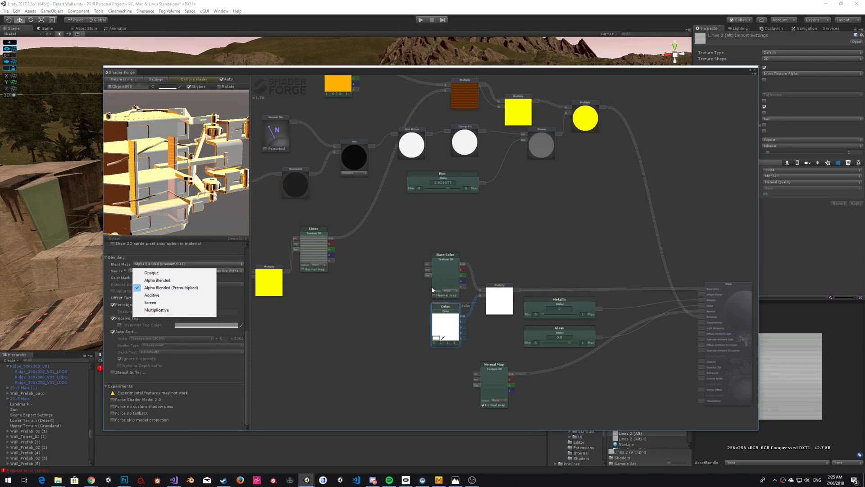
{"action": "left_click", "coordinate": [388, 258]}
{"action": "left_click_drag", "start_coordinate": [180, 162], "coordinate": [153, 147]}
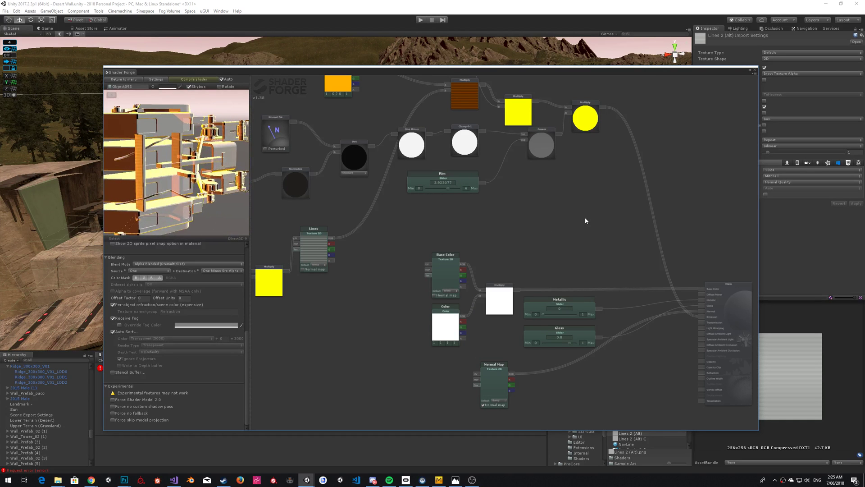
{"action": "left_click_drag", "start_coordinate": [585, 217], "coordinate": [530, 207]}
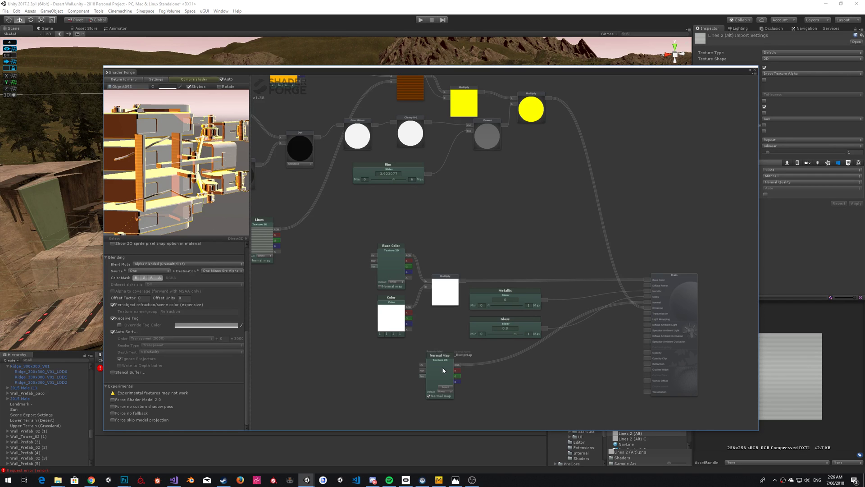
{"action": "left_click_drag", "start_coordinate": [355, 258], "coordinate": [519, 344]}
{"action": "left_click_drag", "start_coordinate": [171, 157], "coordinate": [484, 211]}
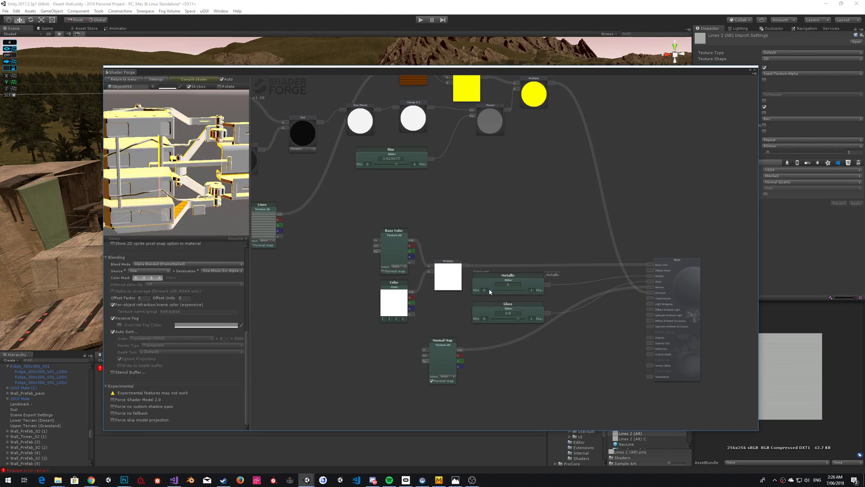
Step: Set the Gloss slider to about 0.78 and move the base colour's Multiply node higher in the graph
{"action": "mouse_move", "coordinate": [518, 319]}
{"action": "left_mouse_down"}
{"action": "mouse_move", "coordinate": [489, 319]}
{"action": "mouse_move", "coordinate": [518, 324]}
{"action": "left_mouse_up"}
{"action": "left_click_drag", "start_coordinate": [450, 265], "coordinate": [452, 224]}
Step: Add a Component Mask node beside the base colour's Multiply node and feed the Multiply output into it
{"action": "right_click", "coordinate": [526, 195]}
{"action": "mouse_move", "coordinate": [559, 200]}
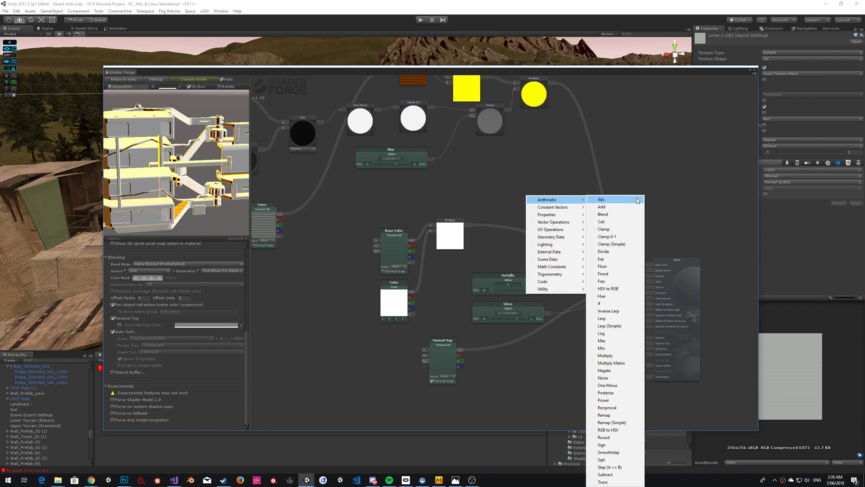
{"action": "mouse_move", "coordinate": [555, 226]}
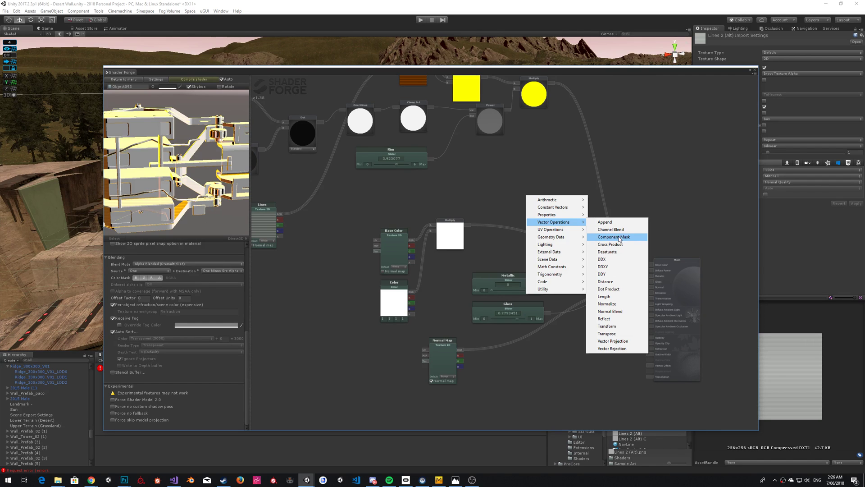
{"action": "left_click", "coordinate": [624, 238]}
{"action": "left_click_drag", "start_coordinate": [504, 186], "coordinate": [468, 224]}
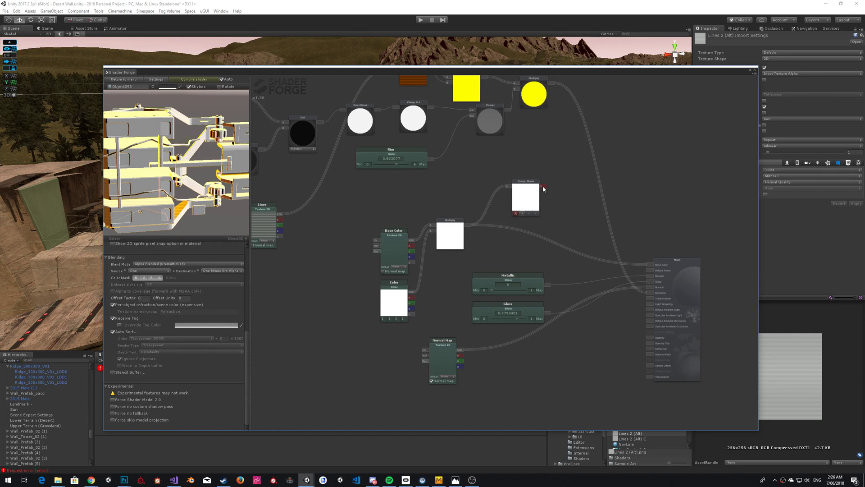
{"action": "left_click_drag", "start_coordinate": [544, 189], "coordinate": [548, 199]}
{"action": "left_click", "coordinate": [516, 213]}
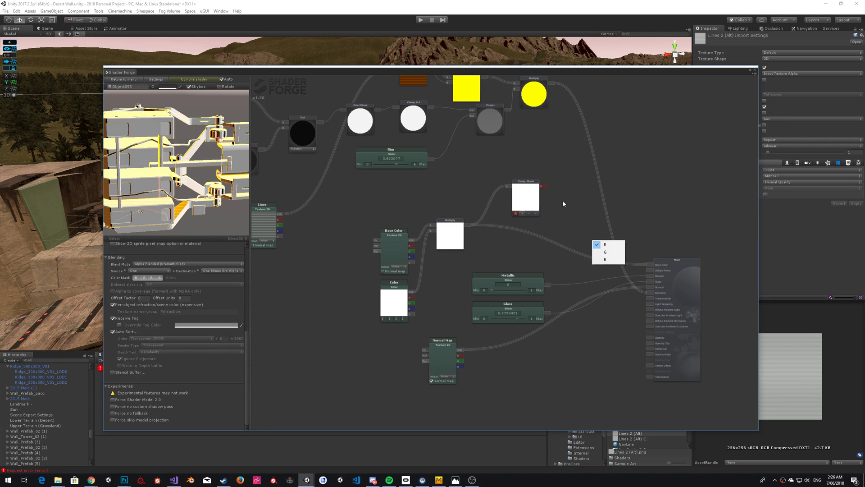
{"action": "left_click", "coordinate": [531, 183]}
{"action": "right_click", "coordinate": [525, 180]}
{"action": "left_click", "coordinate": [519, 182]}
{"action": "left_click_drag", "start_coordinate": [519, 182], "coordinate": [509, 202]}
{"action": "right_click", "coordinate": [532, 203]}
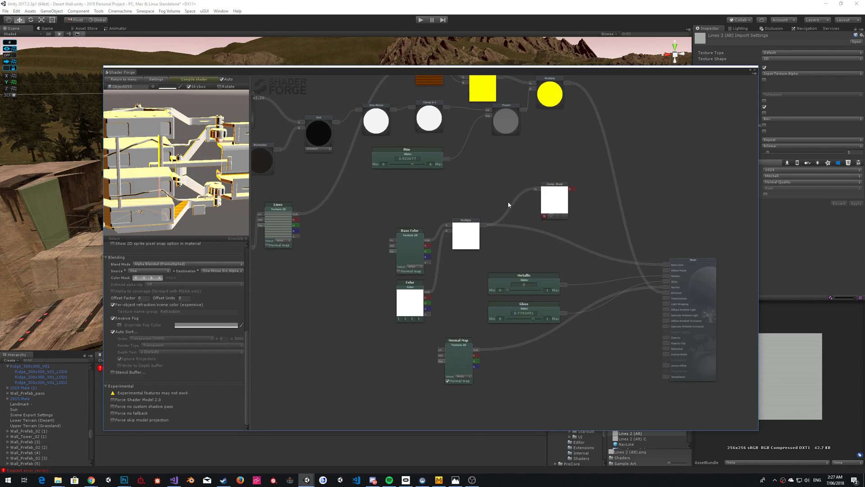
Step: Add a Channel Blend node from the vector operations and place it beside the Component Mask node
{"action": "right_click", "coordinate": [509, 202]}
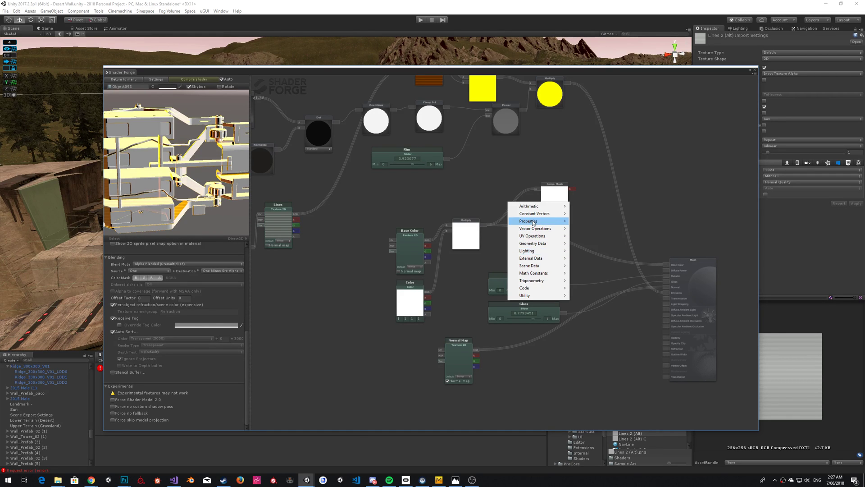
{"action": "mouse_move", "coordinate": [537, 207]}
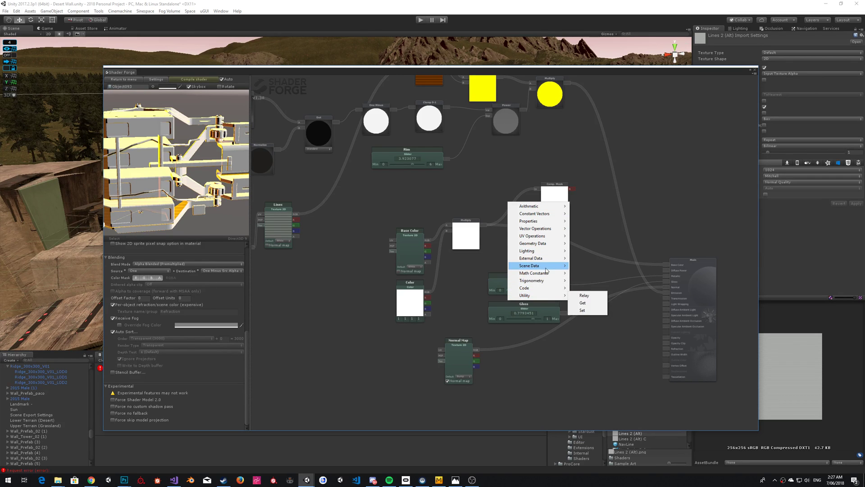
{"action": "mouse_move", "coordinate": [546, 249]}
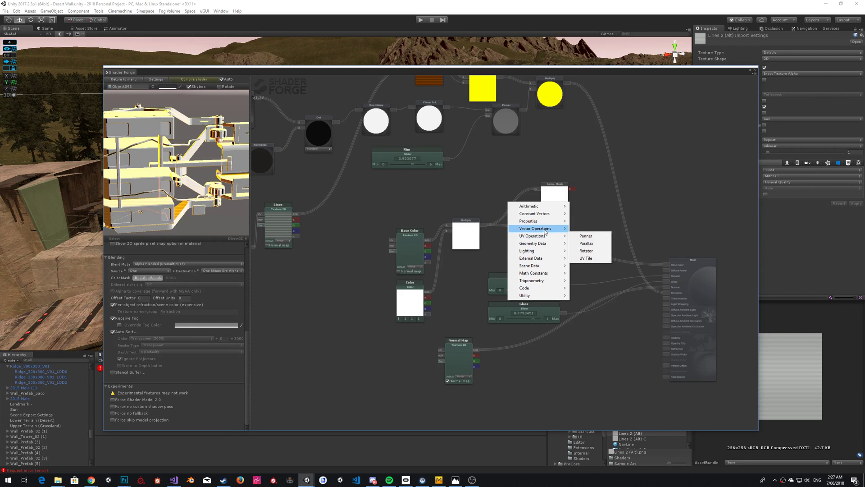
{"action": "mouse_move", "coordinate": [545, 232]}
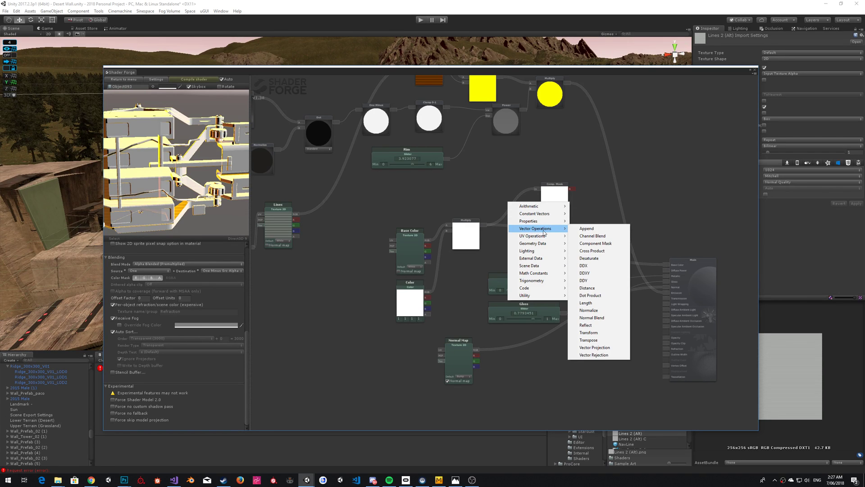
{"action": "left_click", "coordinate": [608, 236]}
{"action": "middle_click_drag", "start_coordinate": [509, 190], "coordinate": [522, 192]}
{"action": "left_click_drag", "start_coordinate": [522, 193], "coordinate": [618, 197]}
Step: Look up what the Component Mask node does in the online Shader Forge node documentation, then return to the shader editor
{"action": "right_click", "coordinate": [563, 190]}
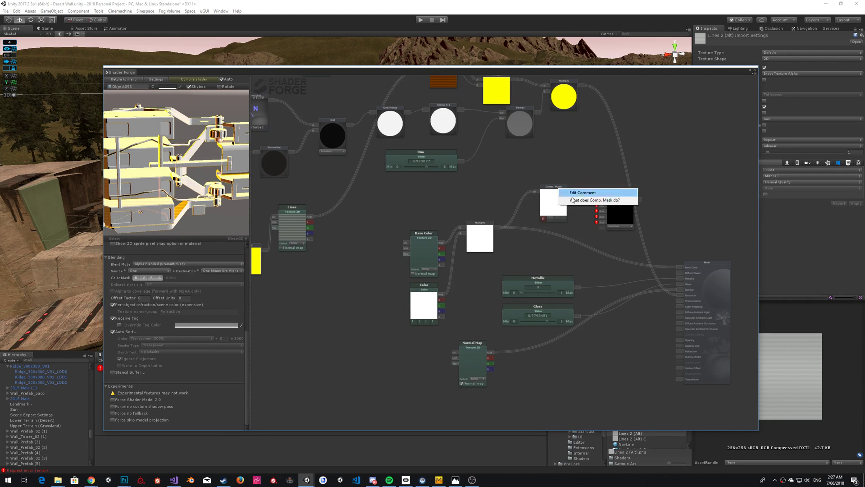
{"action": "left_click", "coordinate": [582, 199]}
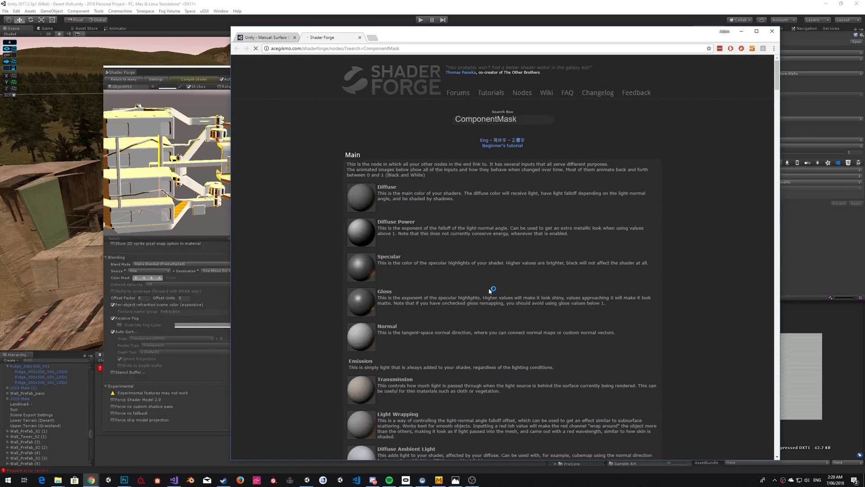
{"action": "scroll", "coordinate": [489, 291], "scroll_direction": "down", "scroll_amount": 2}
{"action": "scroll", "coordinate": [489, 291], "scroll_direction": "down", "scroll_amount": 20}
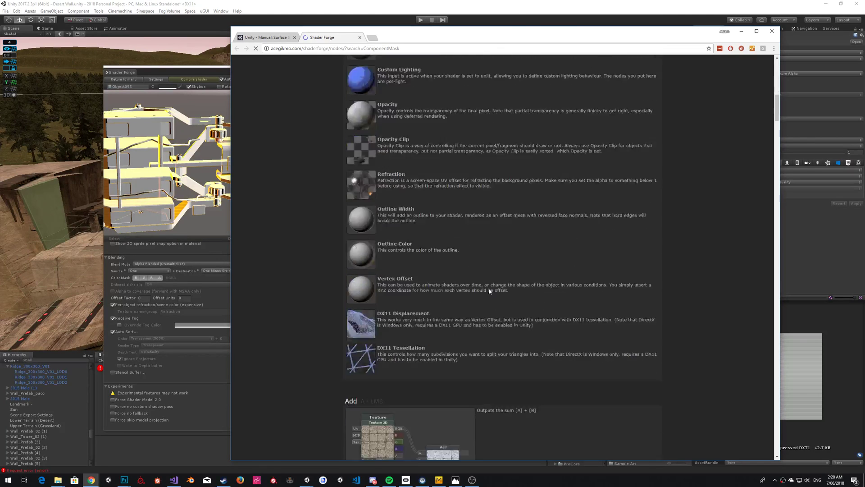
{"action": "scroll", "coordinate": [504, 288], "scroll_direction": "down", "scroll_amount": 8}
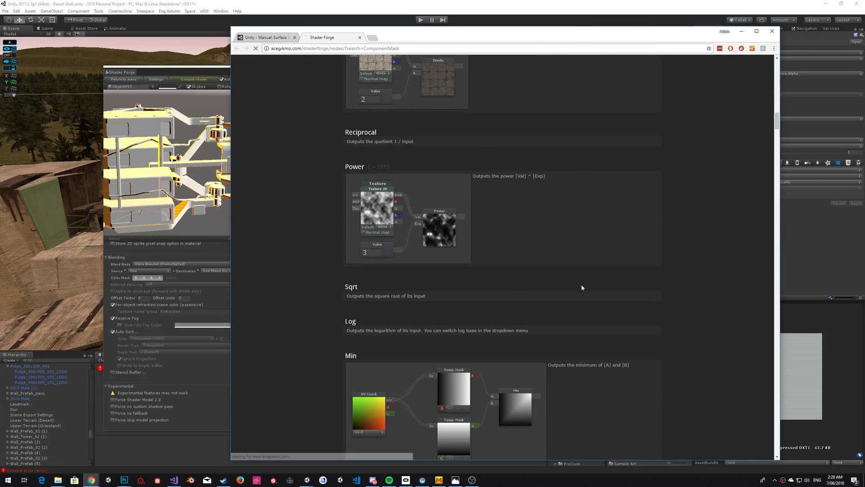
{"action": "key", "text": "ctrl+f"}
{"action": "type", "text": "component"}
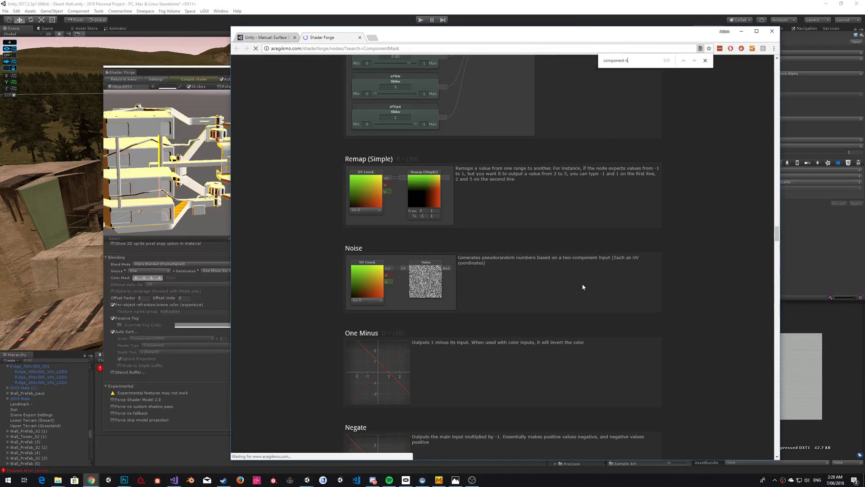
{"action": "key", "text": "Escape"}
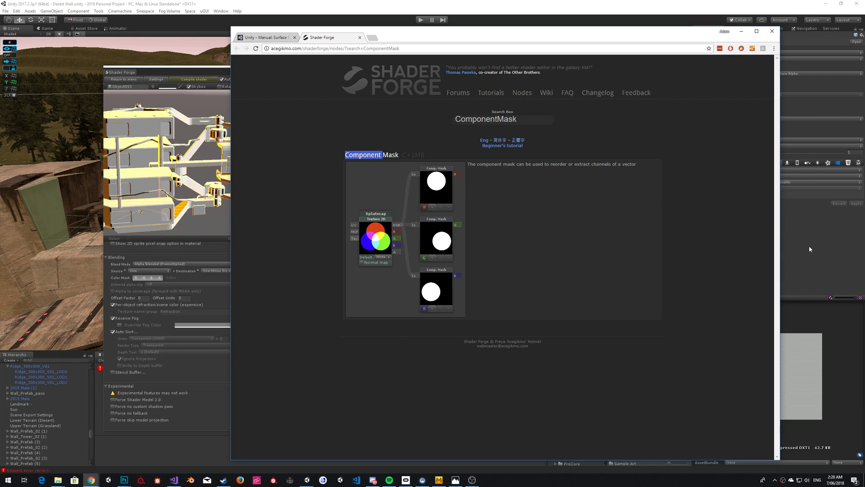
{"action": "key", "text": "alt+Tab"}
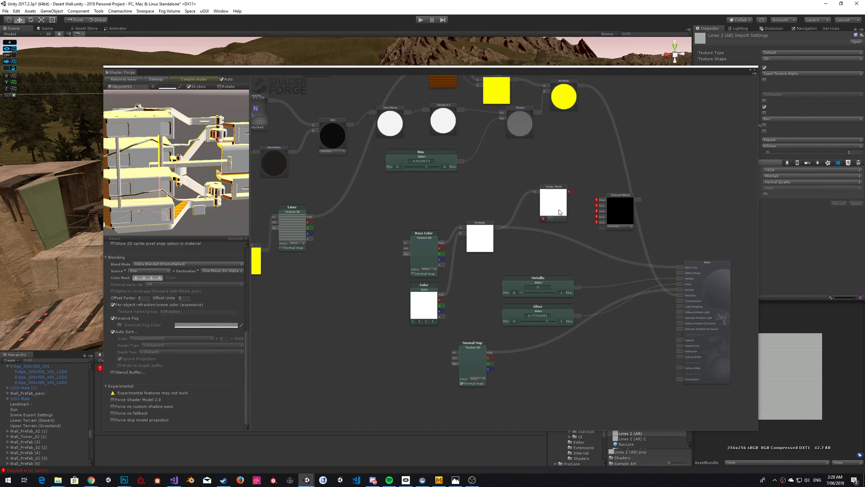
Step: Set the Component Mask's second channel to R and move the node above the Channel Blend node
{"action": "left_click", "coordinate": [548, 218]}
{"action": "left_click", "coordinate": [644, 258]}
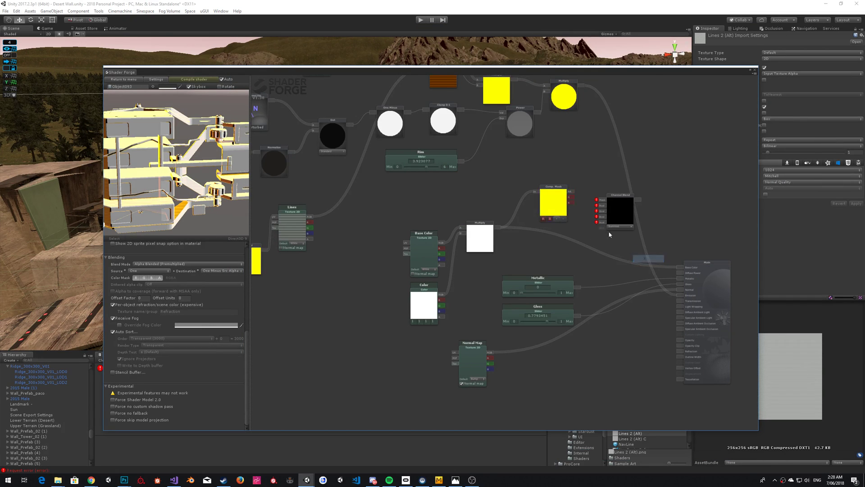
{"action": "left_click", "coordinate": [558, 218]}
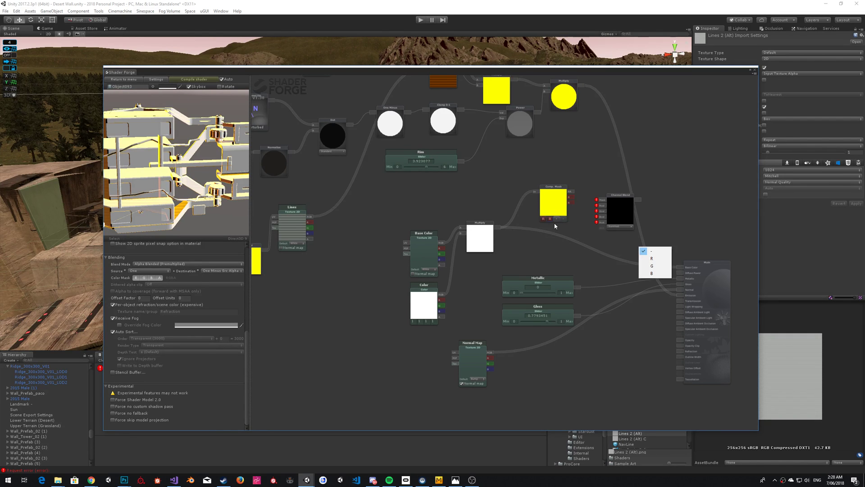
{"action": "left_click", "coordinate": [555, 224]}
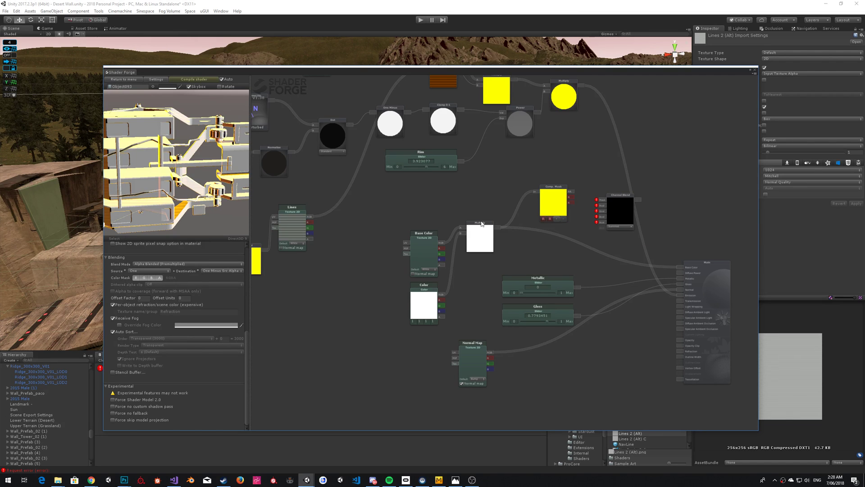
{"action": "left_click_drag", "start_coordinate": [558, 189], "coordinate": [620, 146]}
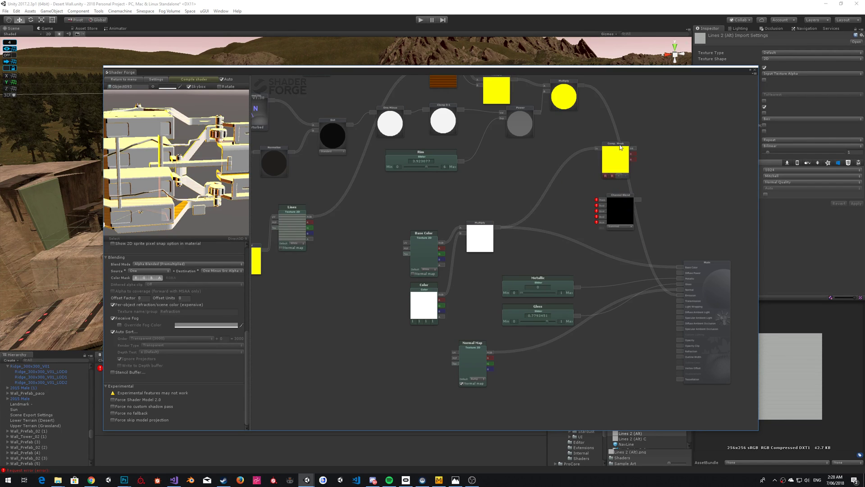
Step: Add a Multiply node fed by the alpha outputs of Base Color and Color, and connect its output to Opacity
{"action": "right_click", "coordinate": [502, 170]}
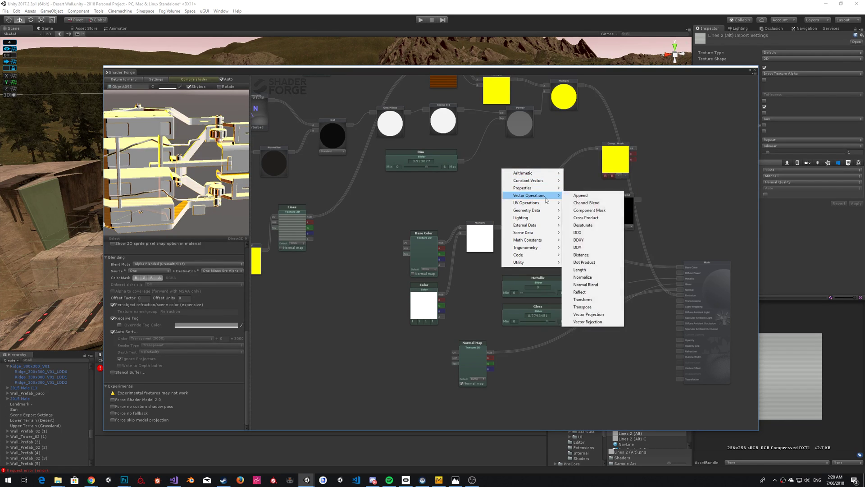
{"action": "mouse_move", "coordinate": [545, 173]}
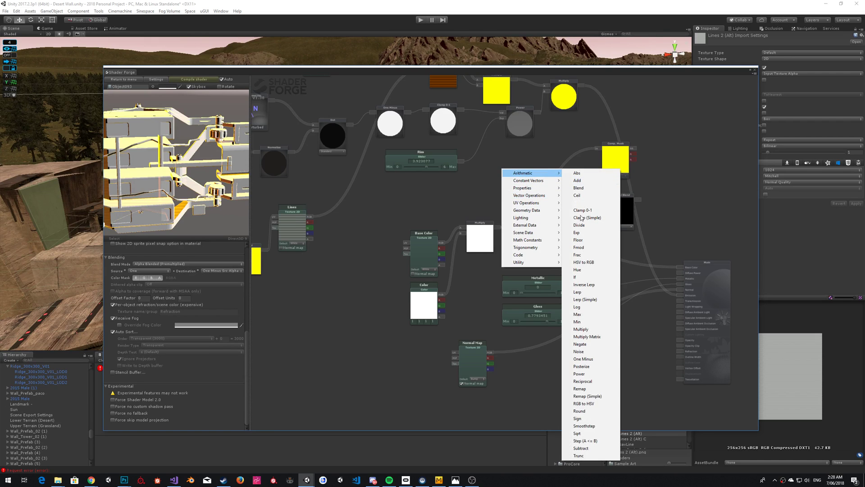
{"action": "left_click", "coordinate": [580, 328]}
{"action": "left_click_drag", "start_coordinate": [498, 155], "coordinate": [443, 264]}
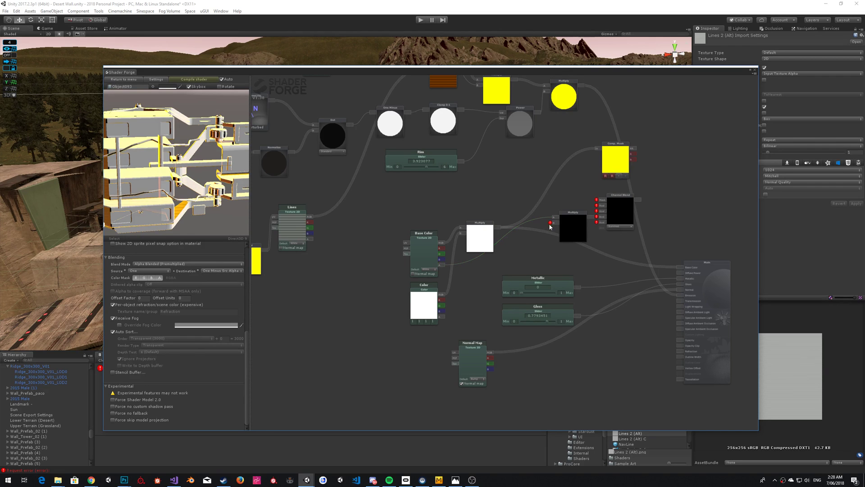
{"action": "left_click_drag", "start_coordinate": [554, 221], "coordinate": [442, 316]}
{"action": "left_click_drag", "start_coordinate": [573, 213], "coordinate": [681, 342]}
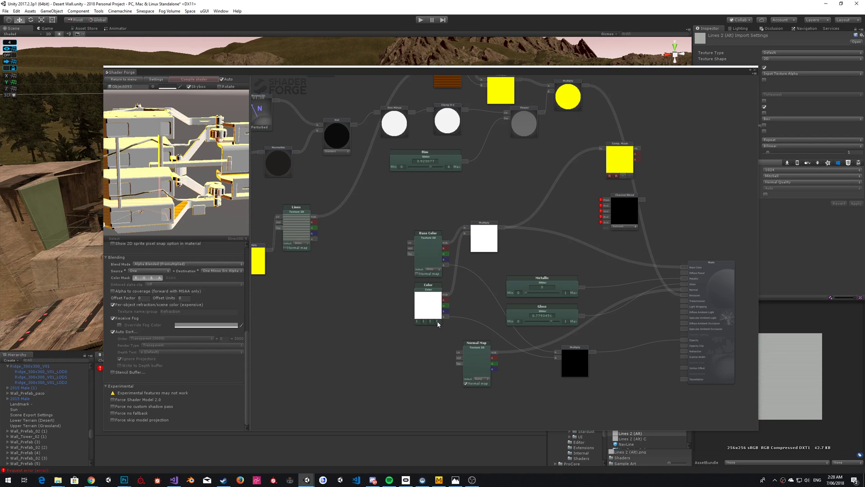
Step: Edit the Color node's alpha value and reposition the Shader Forge window
{"action": "left_click", "coordinate": [437, 322]}
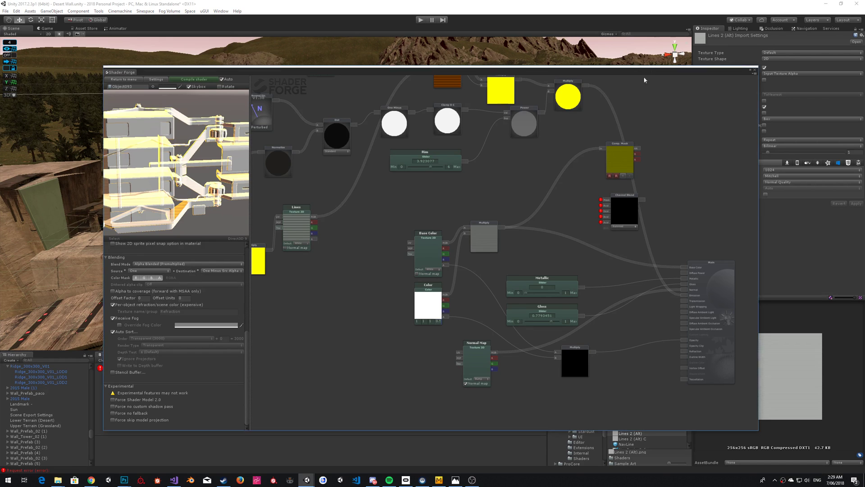
{"action": "left_click_drag", "start_coordinate": [649, 74], "coordinate": [638, 86]}
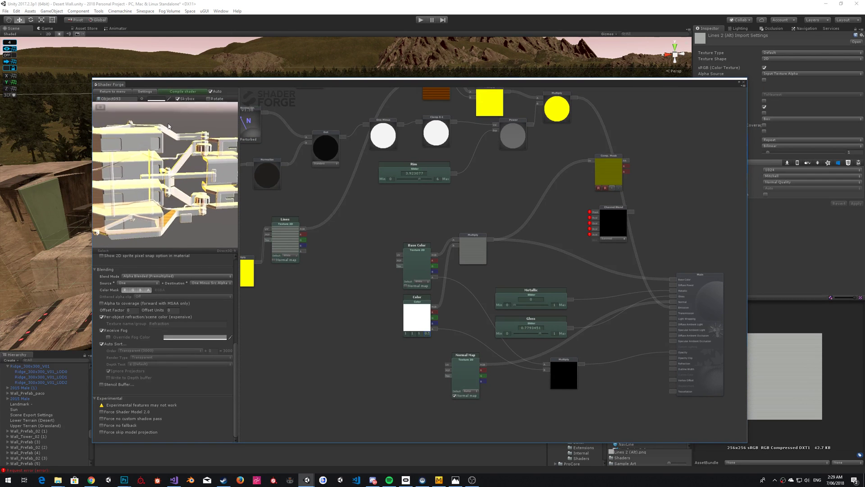
{"action": "scroll", "coordinate": [234, 290], "scroll_direction": "up", "scroll_amount": 8}
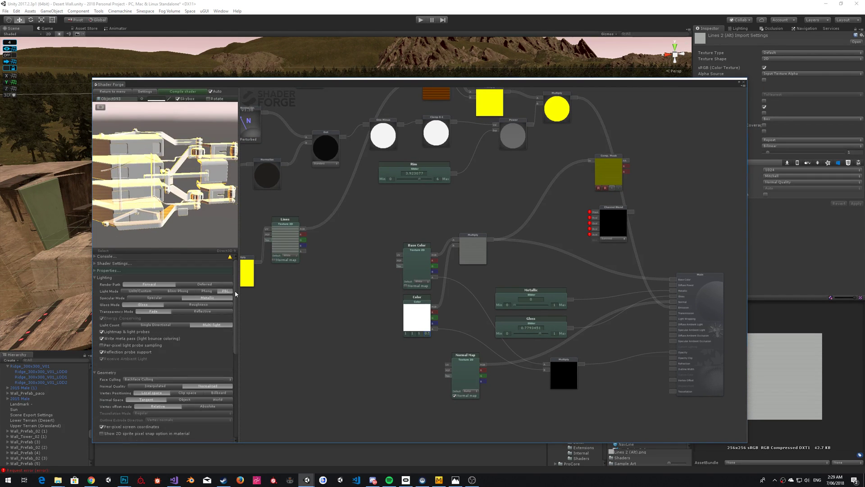
{"action": "left_click", "coordinate": [121, 263]}
{"action": "left_click", "coordinate": [121, 265]}
Step: Move the Shader Forge window clear of the scene view and asset list, and search the project assets for "tree"
{"action": "left_click_drag", "start_coordinate": [520, 83], "coordinate": [452, 416]}
{"action": "right_click_drag", "start_coordinate": [482, 264], "coordinate": [489, 333]}
{"action": "double_click", "coordinate": [620, 362]}
{"action": "type", "text": "tree"}
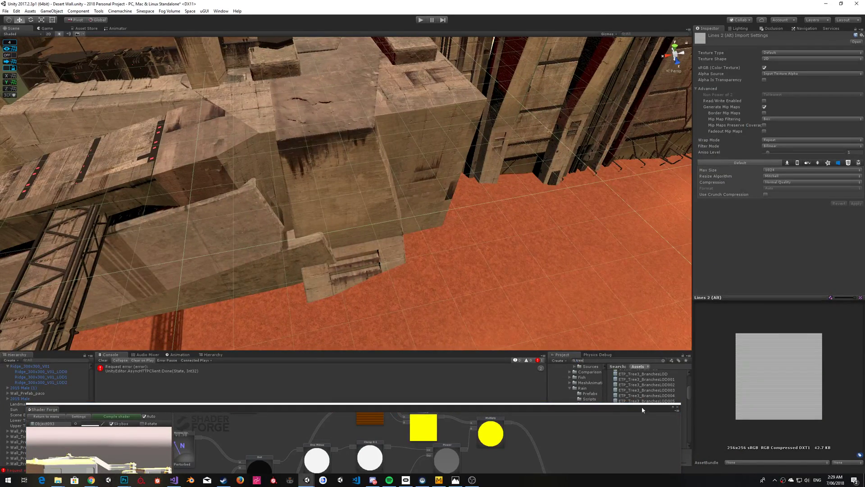
{"action": "left_click_drag", "start_coordinate": [639, 407], "coordinate": [551, 404]}
Step: Try the MountainTreeSpruce_01 prefab on the concrete rooftop, then delete it from the scene
{"action": "scroll", "coordinate": [638, 411], "scroll_direction": "down", "scroll_amount": 3}
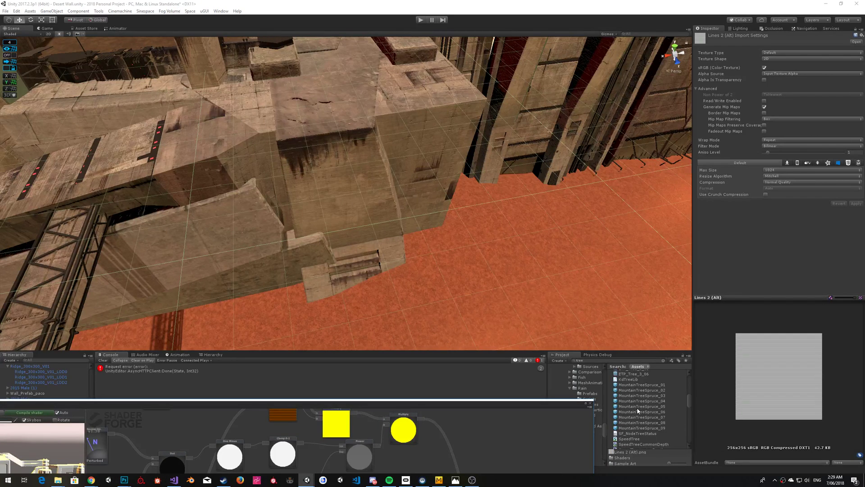
{"action": "scroll", "coordinate": [638, 411], "scroll_direction": "up", "scroll_amount": 2}
{"action": "left_click", "coordinate": [639, 404]}
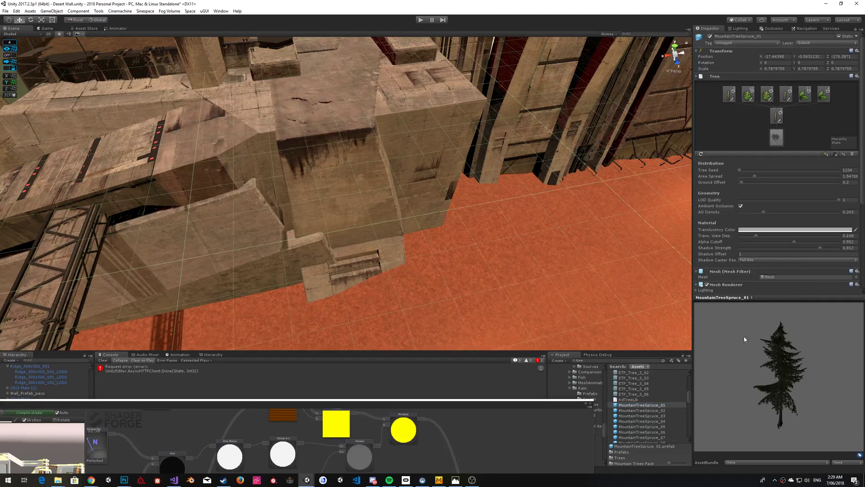
{"action": "left_click_drag", "start_coordinate": [776, 348], "coordinate": [744, 336]}
{"action": "right_click_drag", "start_coordinate": [505, 216], "coordinate": [490, 148]}
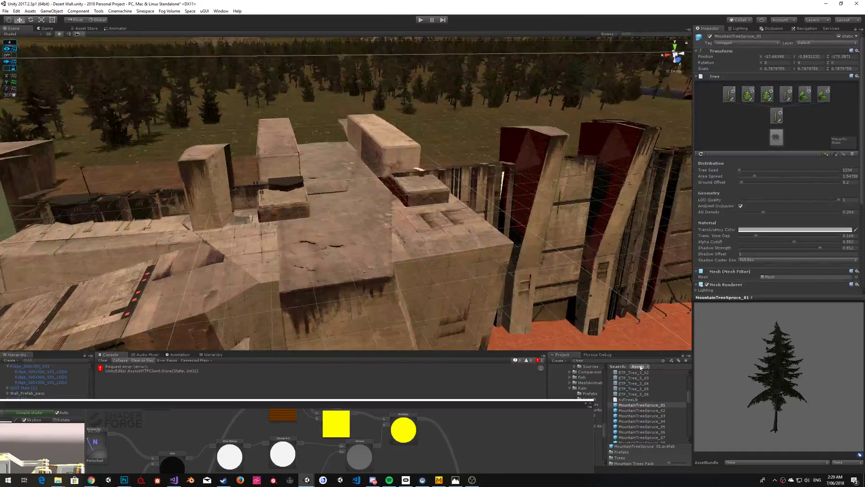
{"action": "left_click_drag", "start_coordinate": [639, 406], "coordinate": [341, 241]}
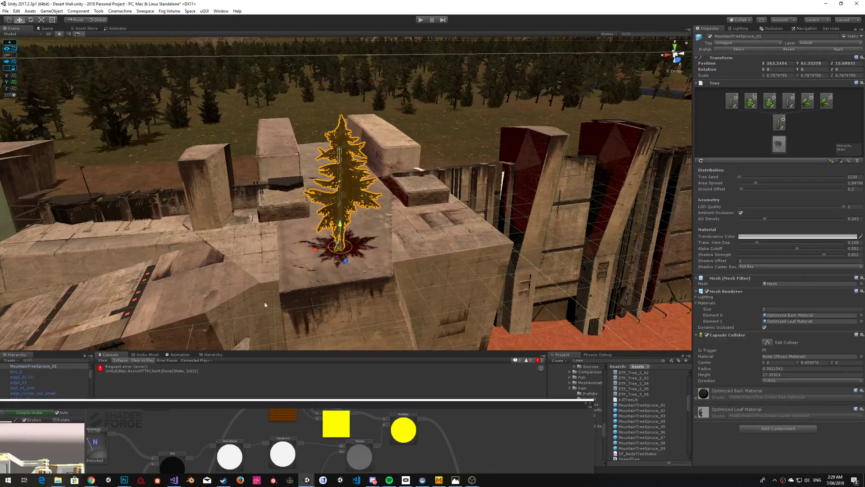
{"action": "right_click", "coordinate": [59, 369]}
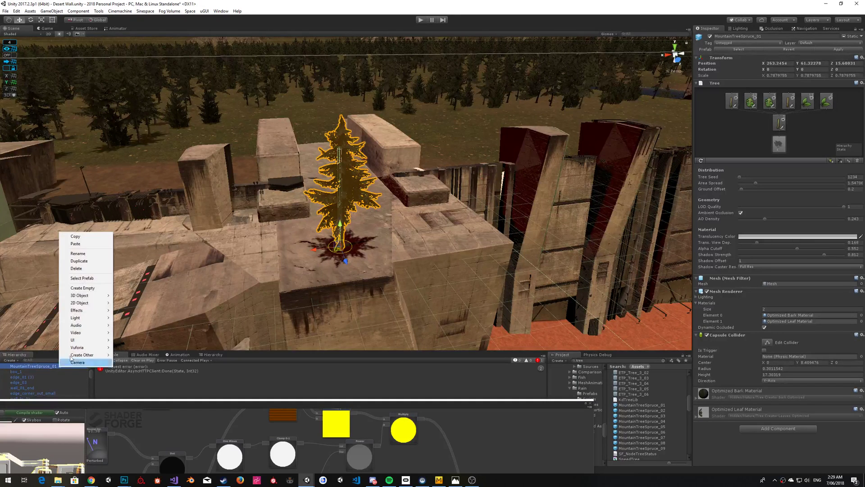
{"action": "left_click", "coordinate": [98, 272]}
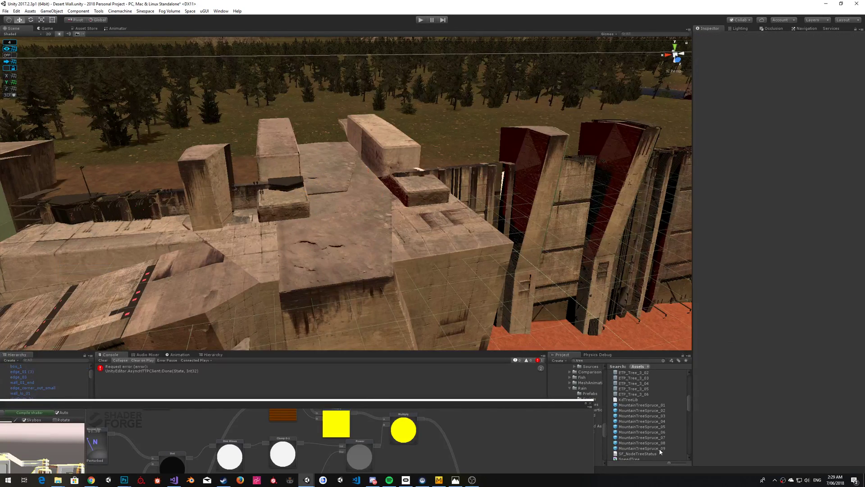
Step: Preview the Tree1, Tree_01 and Tree2 prefabs and the Trees model among the search results
{"action": "scroll", "coordinate": [650, 434], "scroll_direction": "down", "scroll_amount": 5}
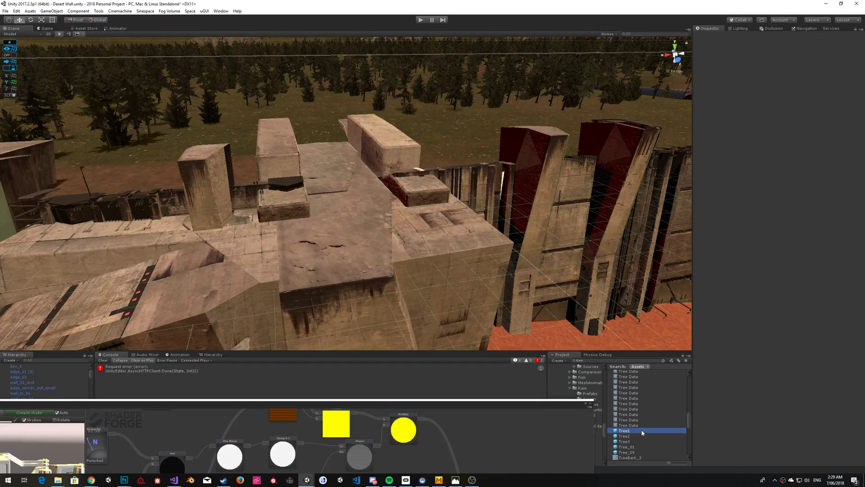
{"action": "left_click", "coordinate": [642, 429]}
{"action": "left_click", "coordinate": [635, 441]}
{"action": "scroll", "coordinate": [636, 435], "scroll_direction": "down", "scroll_amount": 1}
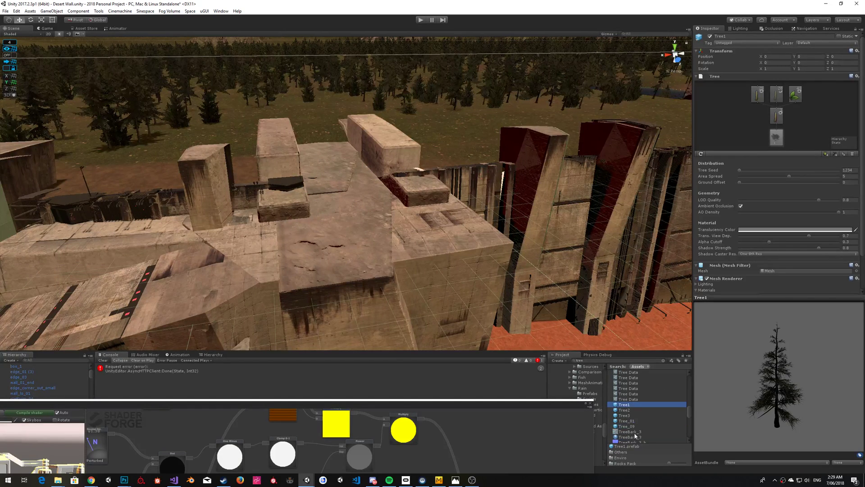
{"action": "left_click", "coordinate": [633, 425]}
{"action": "left_click", "coordinate": [634, 421]}
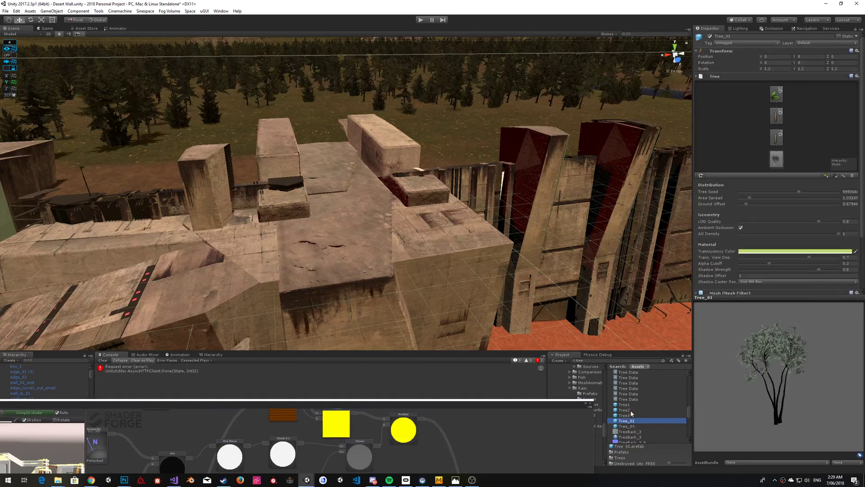
{"action": "left_click", "coordinate": [631, 410]}
{"action": "scroll", "coordinate": [635, 415], "scroll_direction": "down", "scroll_amount": 5}
{"action": "scroll", "coordinate": [638, 420], "scroll_direction": "down", "scroll_amount": 3}
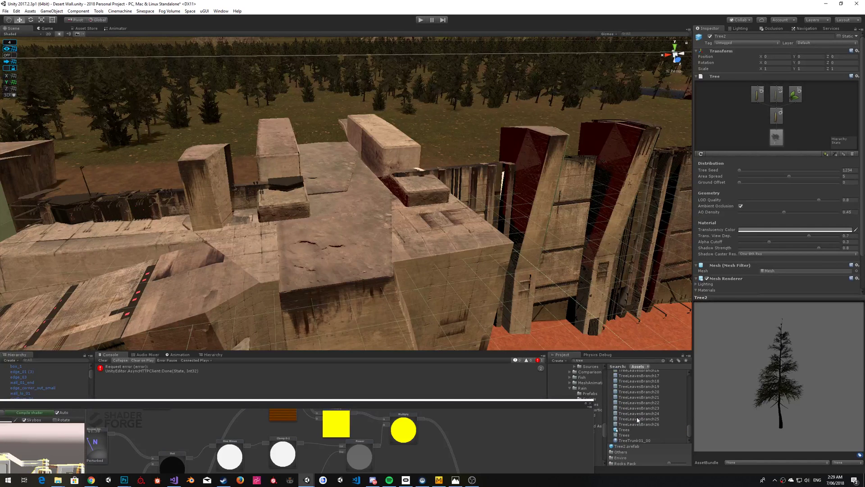
{"action": "left_click", "coordinate": [632, 431]}
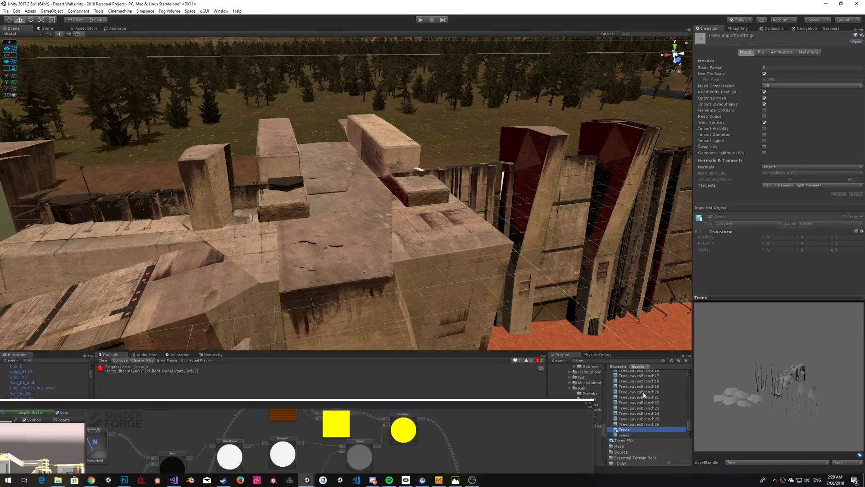
Step: Clear the asset search and open the Trees folder under 03 Detail Big in the Essential Terrain Pack's [PREFABS] folder
{"action": "left_click", "coordinate": [663, 361]}
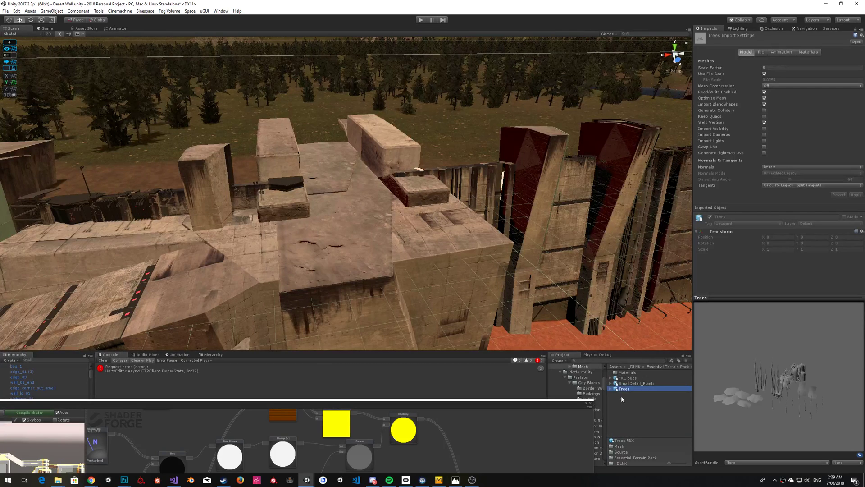
{"action": "left_click_drag", "start_coordinate": [559, 405], "coordinate": [482, 408]}
{"action": "scroll", "coordinate": [580, 397], "scroll_direction": "up", "scroll_amount": 2}
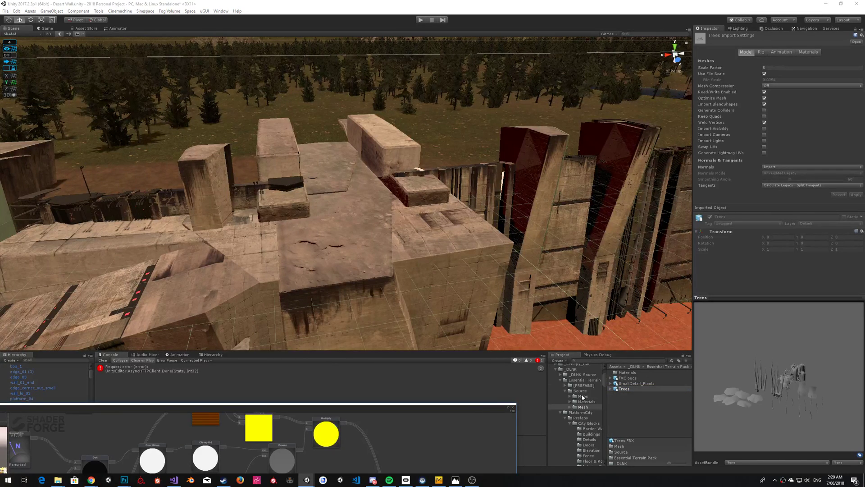
{"action": "left_click", "coordinate": [585, 387]}
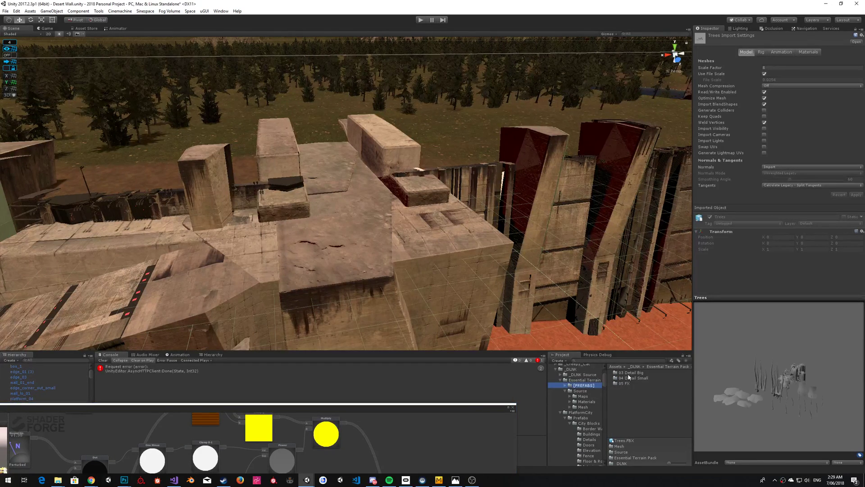
{"action": "double_click", "coordinate": [629, 373]}
{"action": "double_click", "coordinate": [627, 375]}
Step: Place the ETP_Tree_1_00 prefab on the concrete rooftop in the scene
{"action": "left_click", "coordinate": [631, 374]}
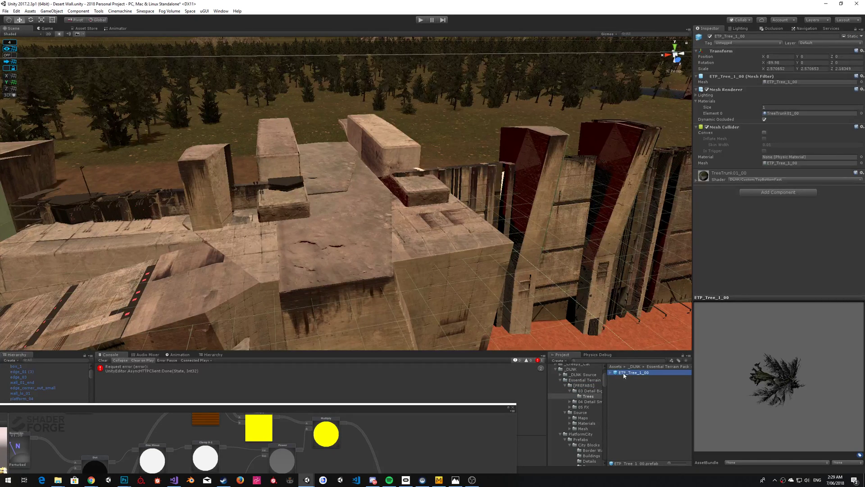
{"action": "left_click_drag", "start_coordinate": [366, 268], "coordinate": [365, 264]}
{"action": "right_click_drag", "start_coordinate": [430, 210], "coordinate": [486, 165]}
{"action": "left_click", "coordinate": [550, 125]}
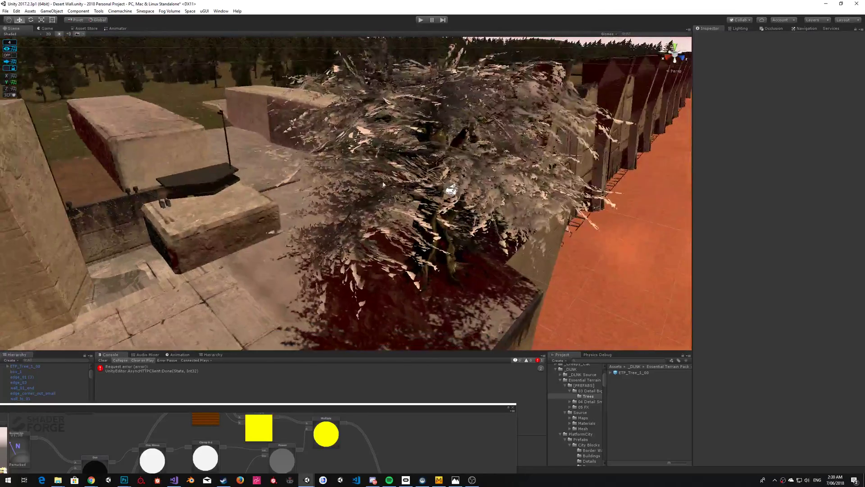
Step: Locate the placed tree's TreeTrunk01_00 material in the project and duplicate it
{"action": "left_click", "coordinate": [486, 166]}
{"action": "left_click", "coordinate": [732, 188]}
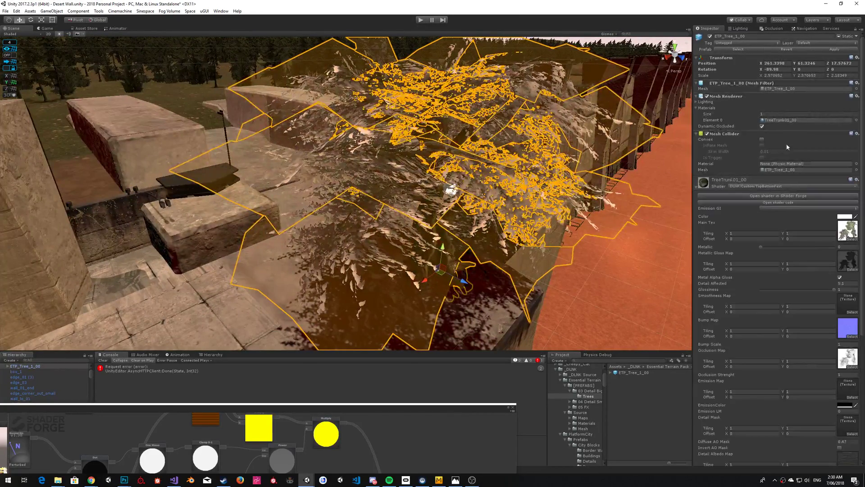
{"action": "left_click", "coordinate": [787, 120]}
{"action": "left_click", "coordinate": [644, 372]}
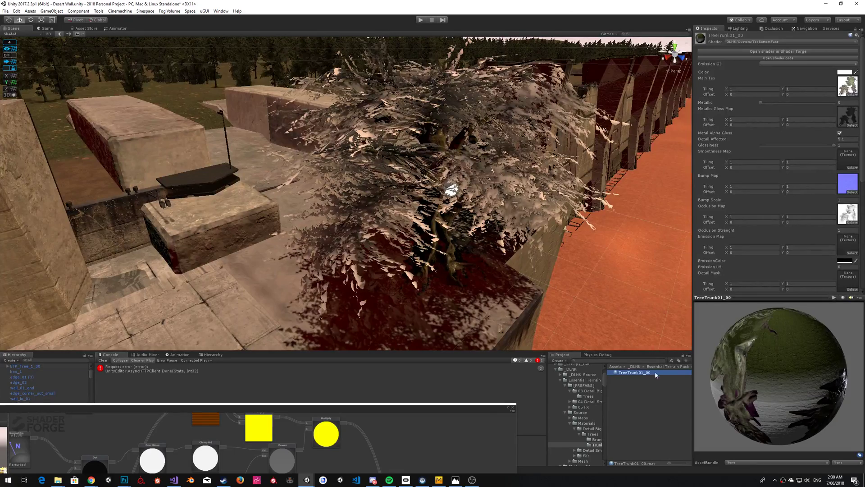
{"action": "key", "text": "ctrl+d"}
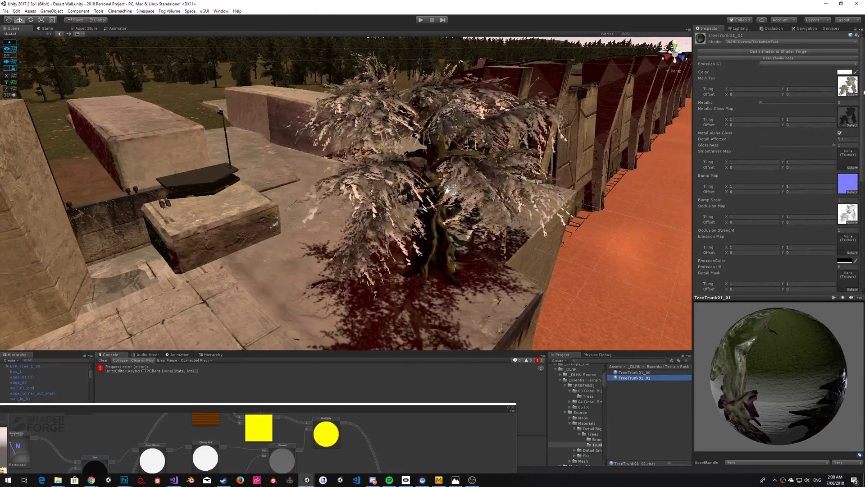
Step: Assign the Shader Forge Hologram shader to the duplicated TreeTrunk01_01 material
{"action": "left_click", "coordinate": [743, 42]}
{"action": "mouse_move", "coordinate": [752, 214]}
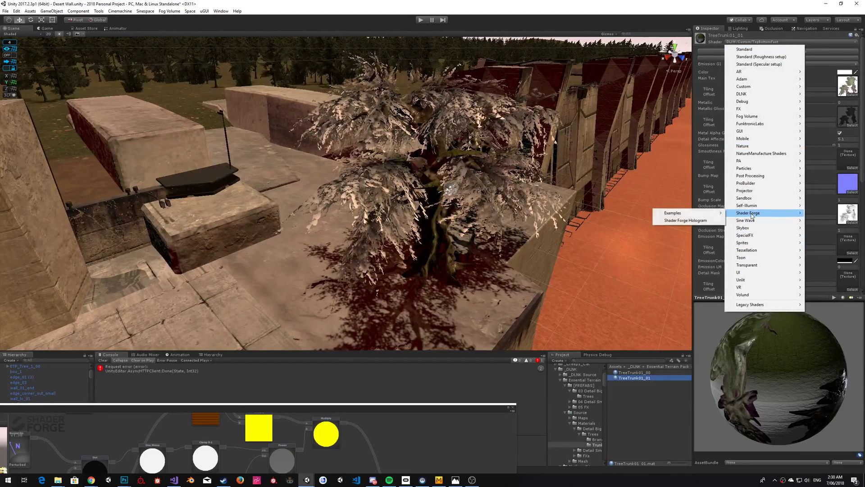
{"action": "left_click", "coordinate": [685, 221]}
Step: Try to apply the TreeTrunk01_01 hologram material to one of the tree's leaf branches
{"action": "right_click_drag", "start_coordinate": [496, 148], "coordinate": [496, 168]}
{"action": "key", "text": "w"}
{"action": "key", "text": "s"}
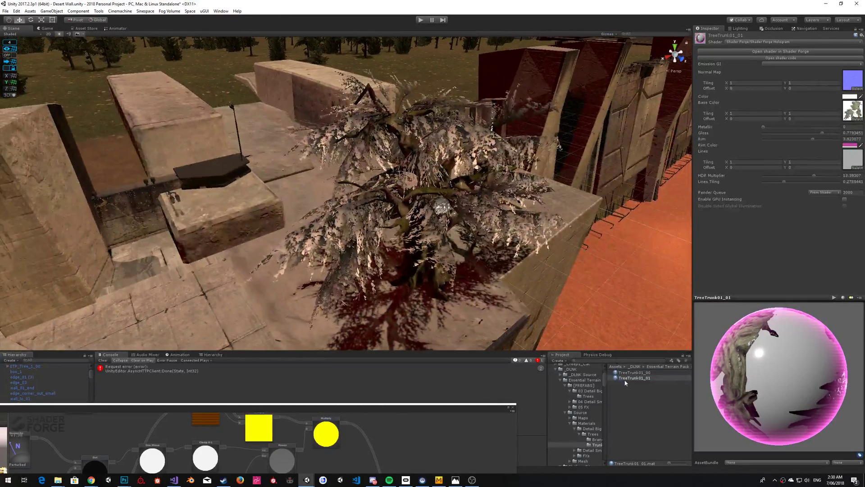
{"action": "left_click_drag", "start_coordinate": [627, 380], "coordinate": [498, 219]}
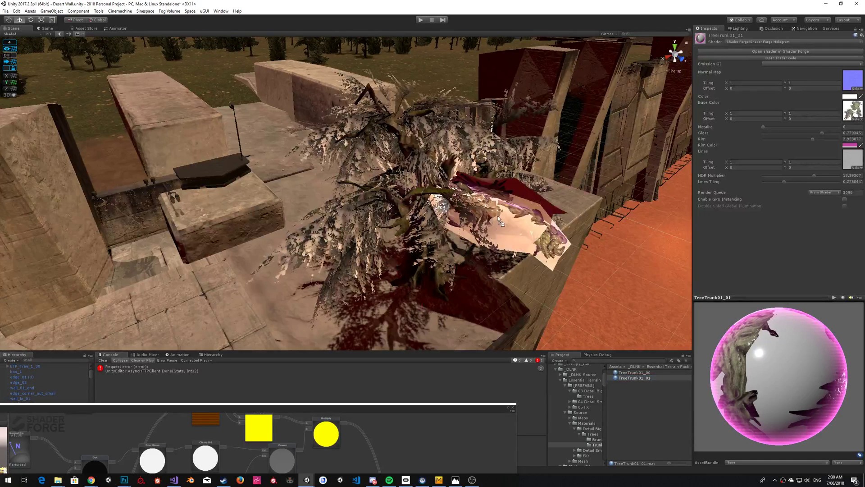
{"action": "left_click_drag", "start_coordinate": [701, 332], "coordinate": [742, 266]}
Step: Select all of the tree's leaf branches, from TreeLeavesBranch00 through TreeLeavesBranch26
{"action": "left_click", "coordinate": [494, 226]}
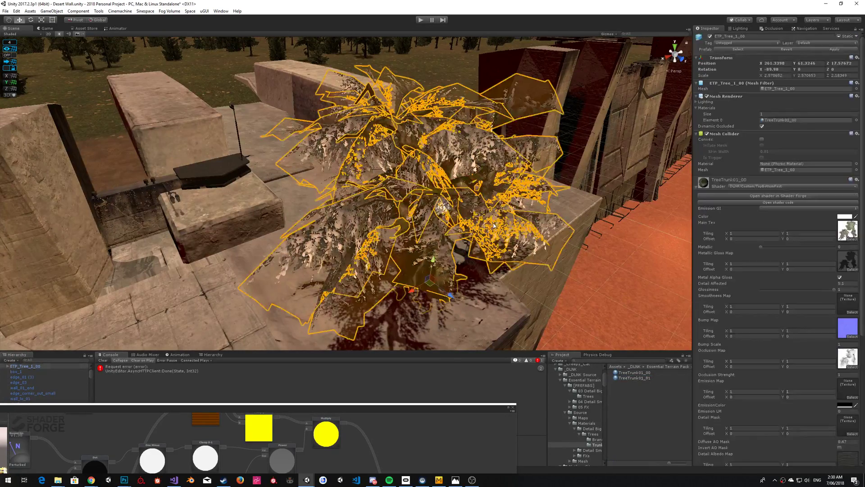
{"action": "left_click", "coordinate": [512, 223]}
{"action": "left_click_drag", "start_coordinate": [108, 409], "coordinate": [412, 407]}
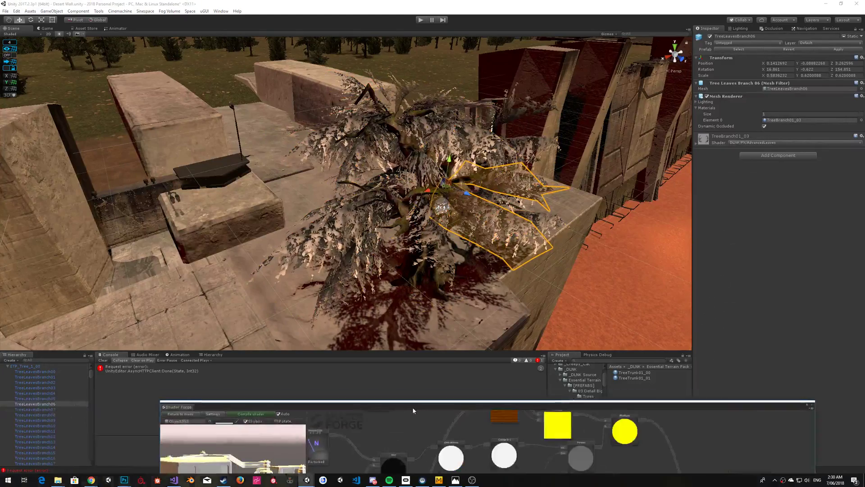
{"action": "left_click", "coordinate": [56, 372]}
{"action": "scroll", "coordinate": [58, 415], "scroll_direction": "down", "scroll_amount": 5}
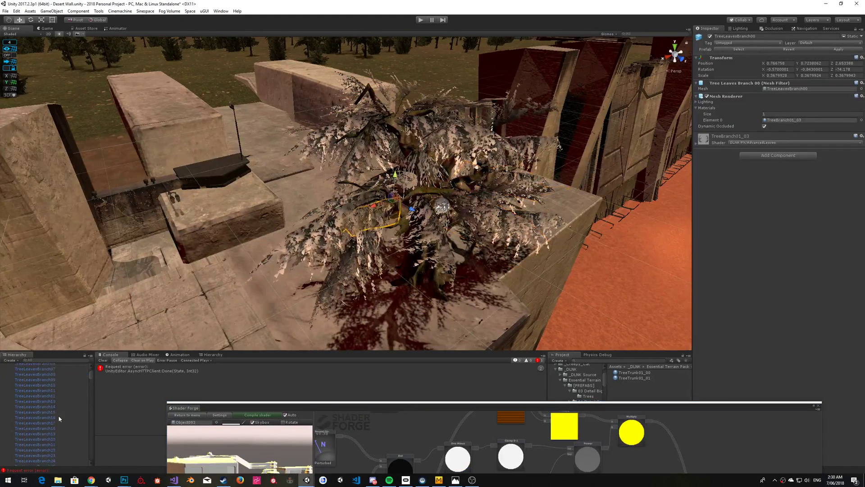
{"action": "left_click", "coordinate": [36, 431], "text": "shift"}
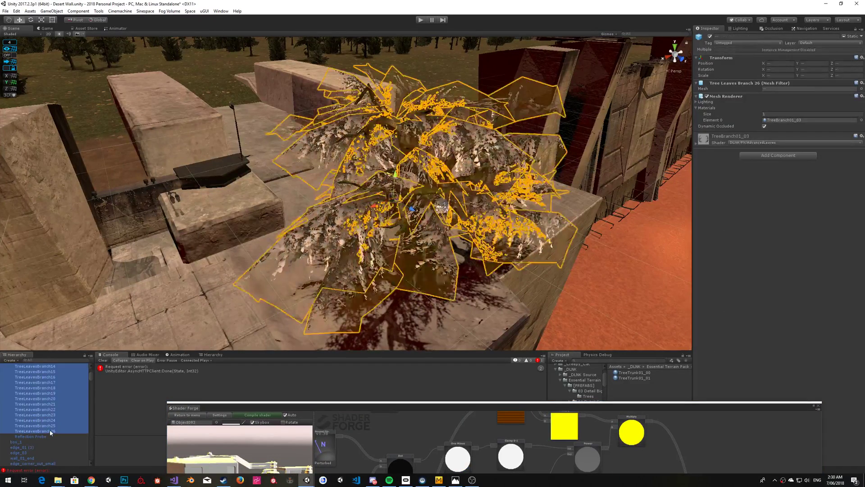
{"action": "right_click_drag", "start_coordinate": [432, 226], "coordinate": [428, 203]}
{"action": "key", "text": "f"}
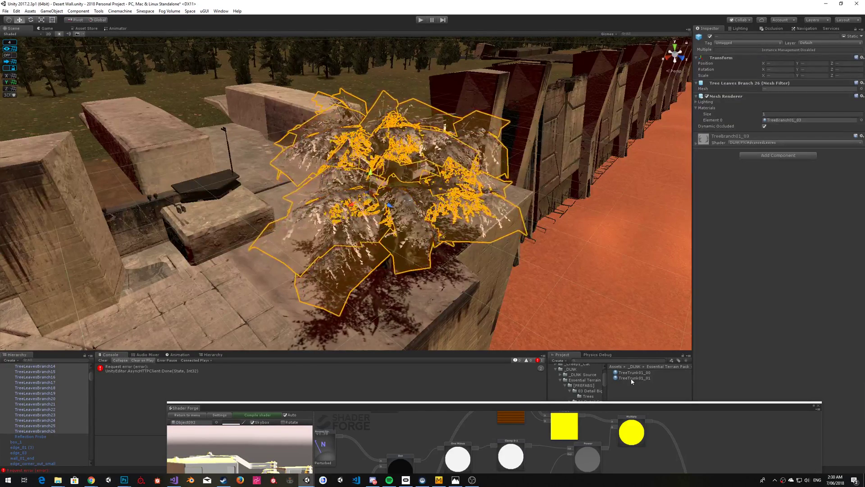
Step: Apply the TreeTrunk01_01 hologram material to the tree's trunk and inspect it up close
{"action": "left_click", "coordinate": [630, 378]}
{"action": "right_click_drag", "start_coordinate": [514, 198], "coordinate": [526, 213]}
{"action": "left_click_drag", "start_coordinate": [634, 379], "coordinate": [451, 205]}
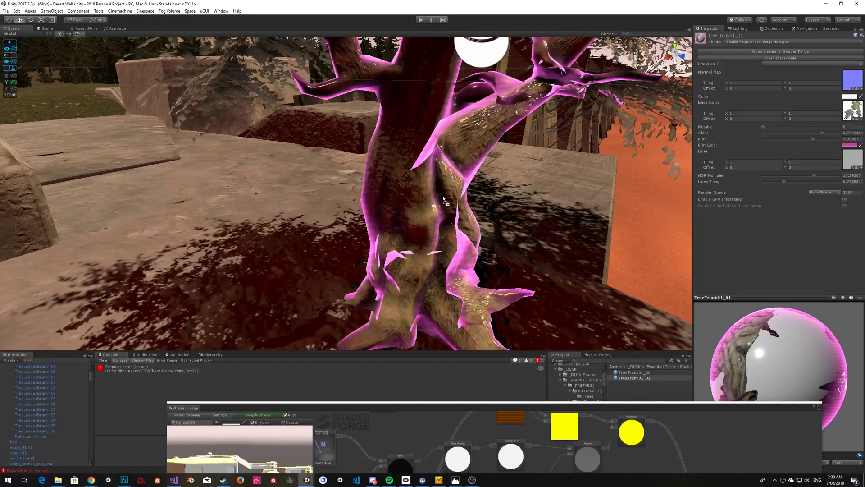
{"action": "right_click_drag", "start_coordinate": [436, 199], "coordinate": [442, 157]}
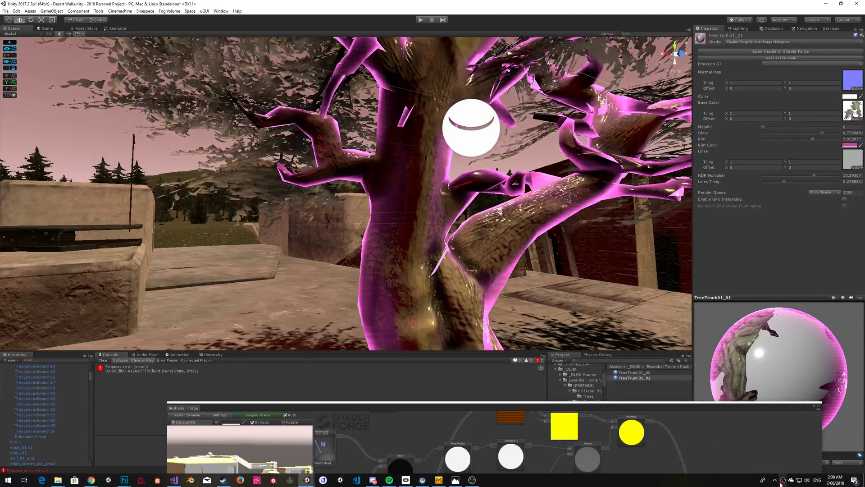
{"action": "right_click_drag", "start_coordinate": [582, 173], "coordinate": [480, 210]}
{"action": "key", "text": "s"}
{"action": "key", "text": "w"}
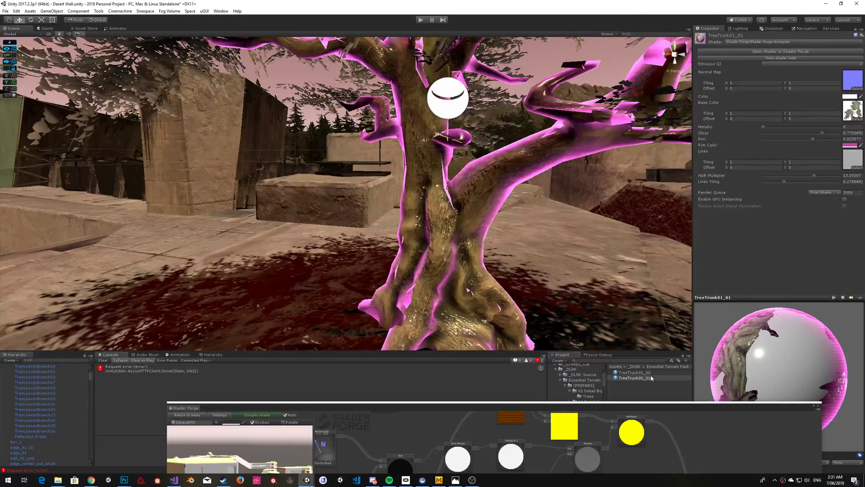
Step: Set the trunk material's Color to a semi-transparent orange with an alpha of 114
{"action": "left_click", "coordinate": [846, 97]}
{"action": "mouse_move", "coordinate": [253, 203]}
{"action": "left_mouse_down"}
{"action": "mouse_move", "coordinate": [232, 205]}
{"action": "mouse_move", "coordinate": [255, 203]}
{"action": "left_mouse_up"}
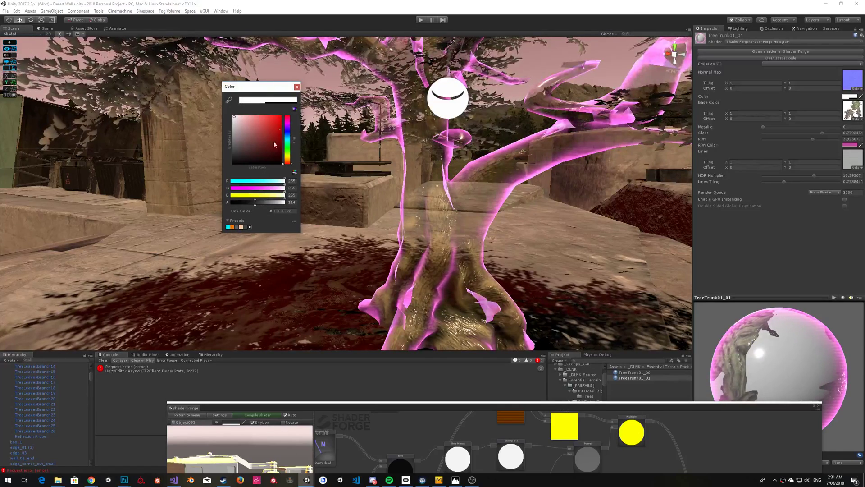
{"action": "left_click", "coordinate": [280, 117]}
{"action": "left_click_drag", "start_coordinate": [288, 133], "coordinate": [289, 163]}
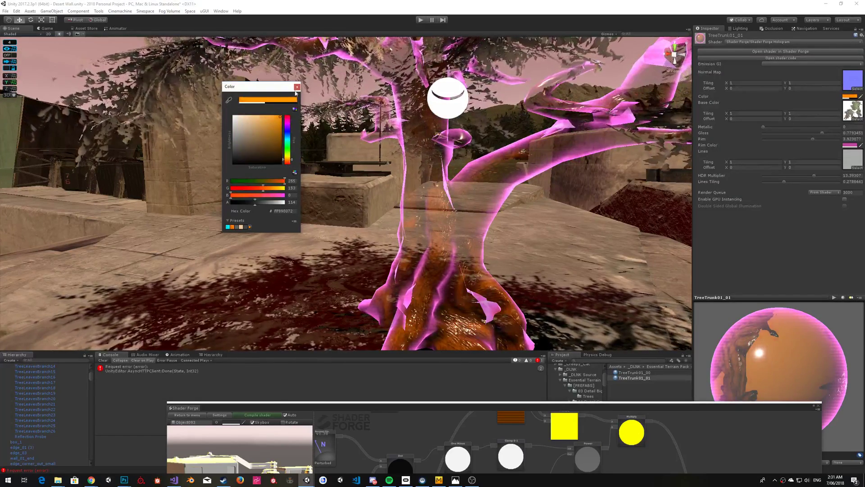
Step: Set the trunk material's Rim Color to bright orange (RGB 255, 100, 0) and its Lines Tiling to about 0.455
{"action": "left_click", "coordinate": [849, 146]}
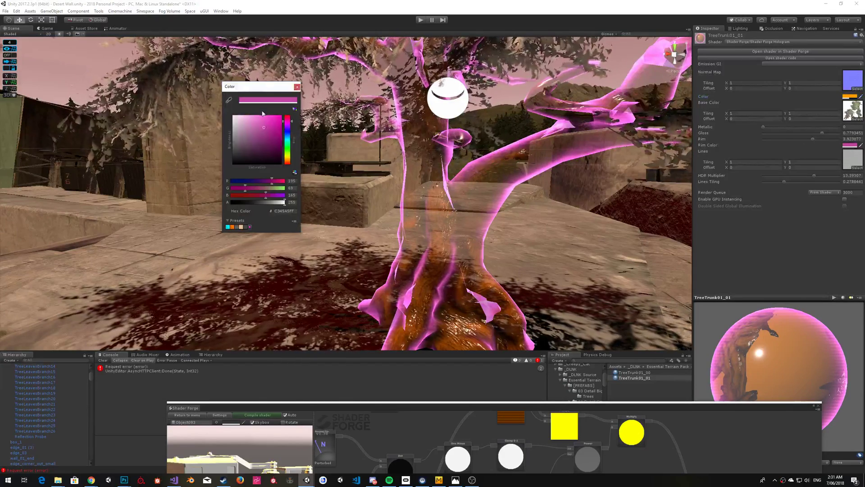
{"action": "left_click", "coordinate": [289, 163]}
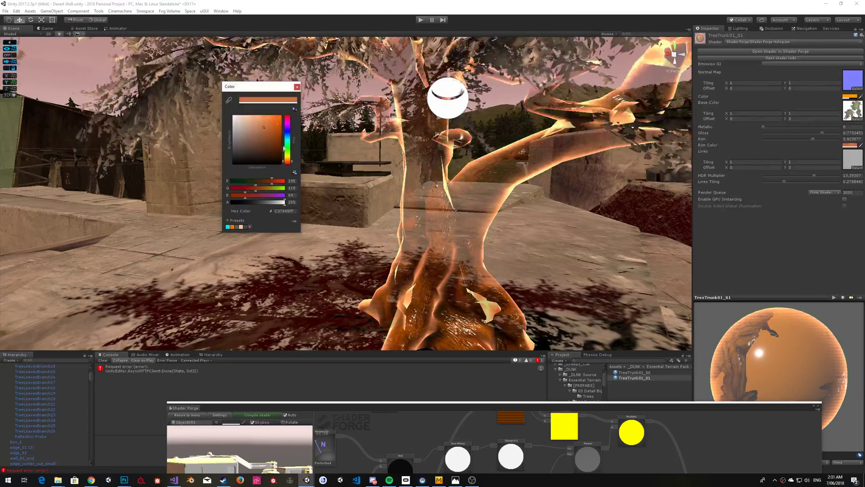
{"action": "left_click_drag", "start_coordinate": [273, 124], "coordinate": [289, 109]}
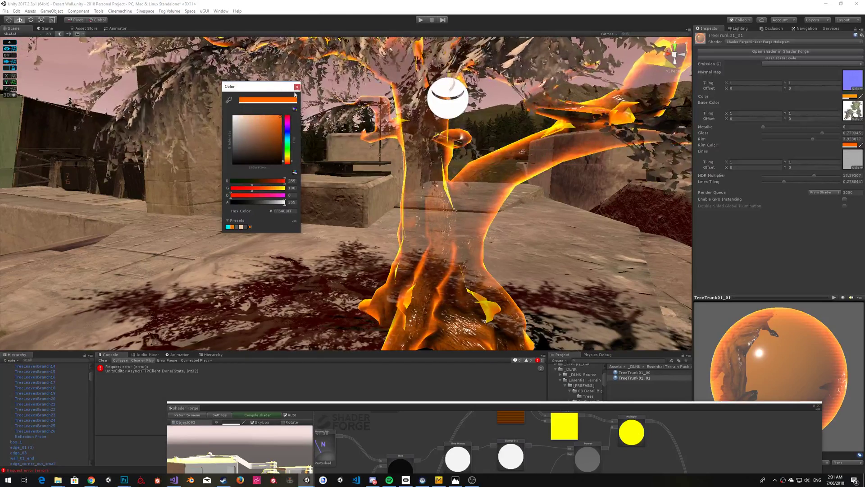
{"action": "left_click", "coordinate": [297, 86]}
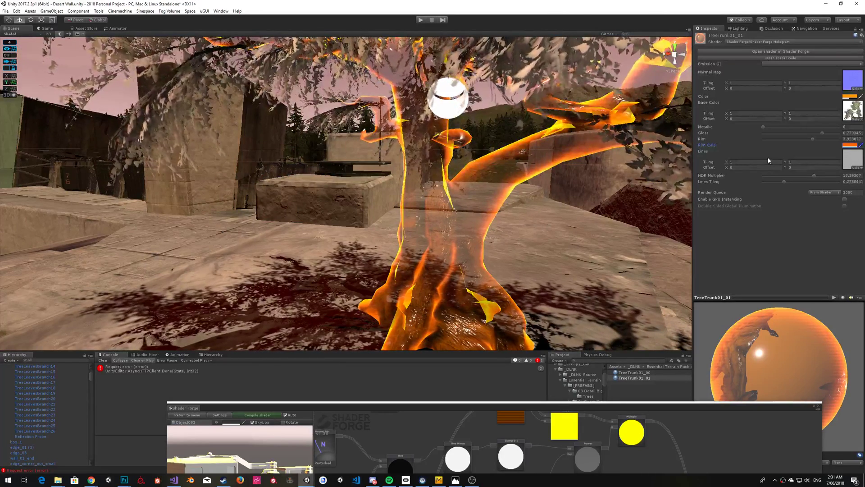
{"action": "left_click_drag", "start_coordinate": [779, 182], "coordinate": [797, 183]}
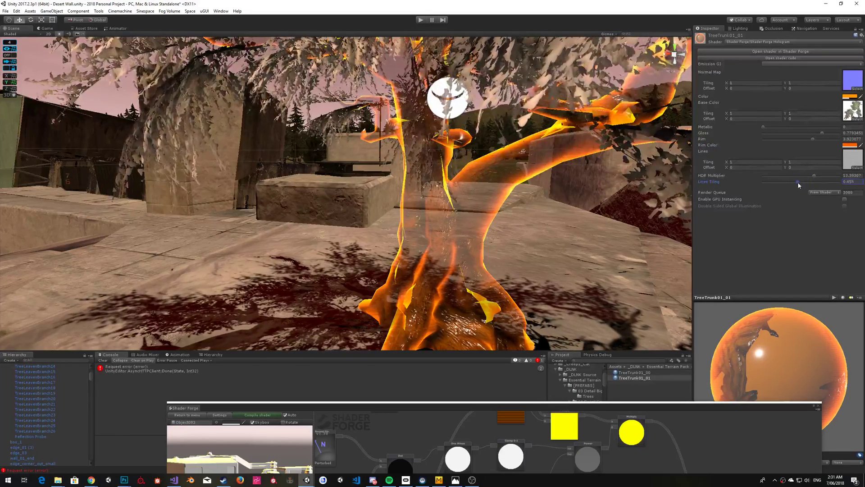
Step: Duplicate the leaf branches' TreeBranch01_03 material and switch the copy's shader to Shader Forge Hologram
{"action": "right_click_drag", "start_coordinate": [428, 155], "coordinate": [621, 153]}
{"action": "left_click", "coordinate": [601, 109]}
{"action": "right_click_drag", "start_coordinate": [668, 119], "coordinate": [459, 185]}
{"action": "left_click", "coordinate": [459, 186]}
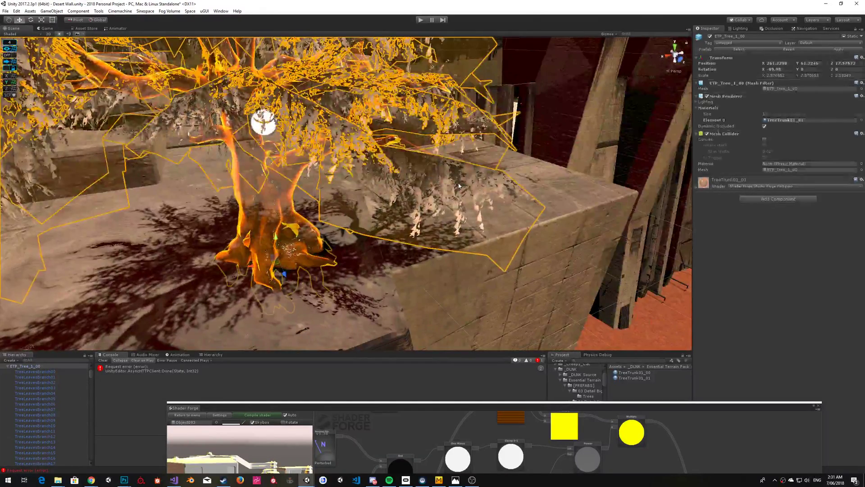
{"action": "left_click", "coordinate": [460, 185]}
{"action": "left_click", "coordinate": [784, 120]}
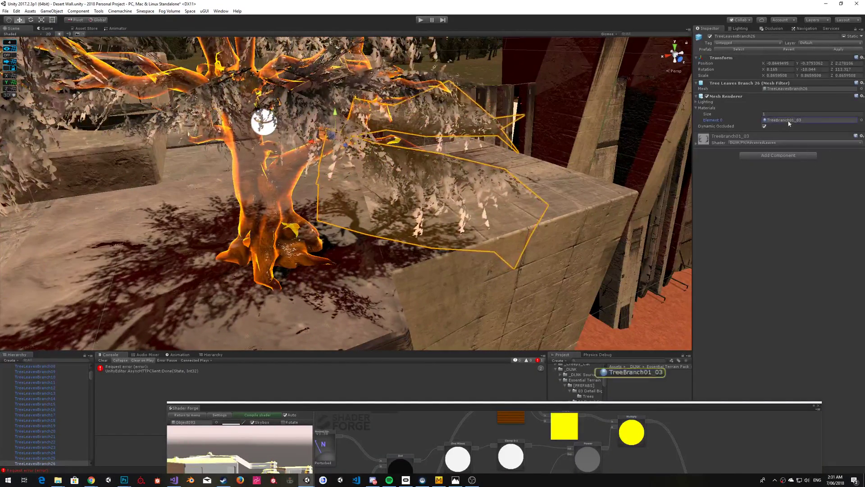
{"action": "left_click", "coordinate": [647, 373]}
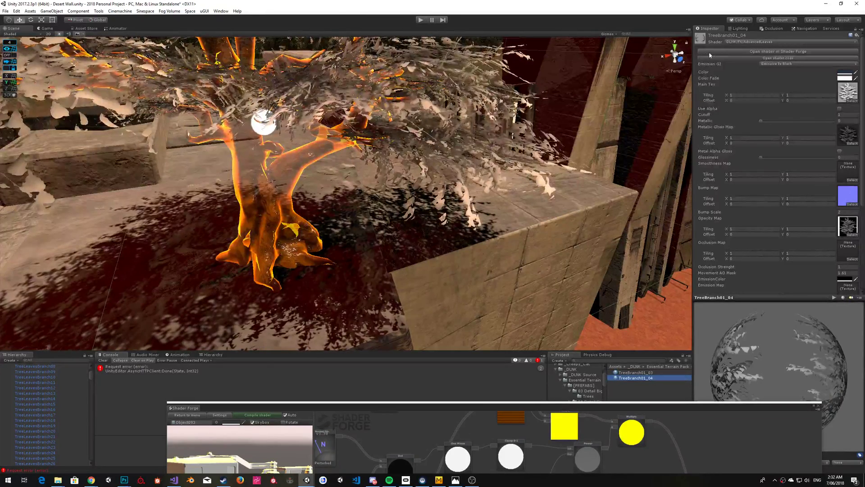
{"action": "left_click", "coordinate": [736, 41]}
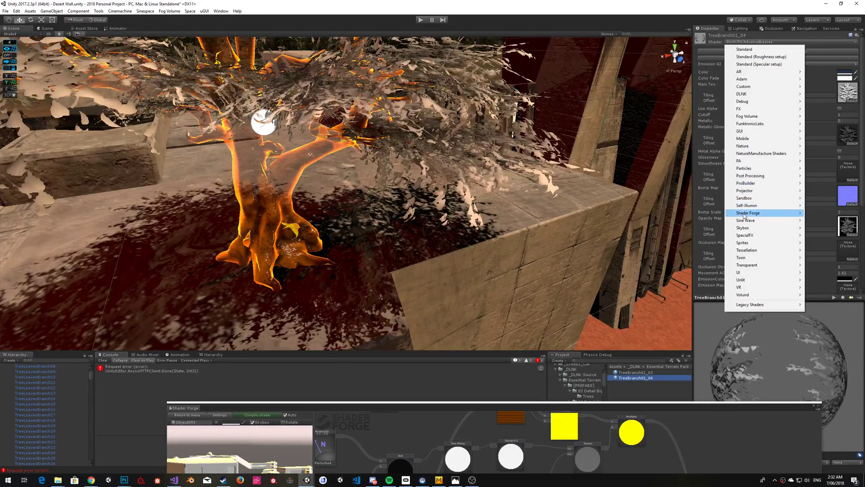
{"action": "left_click", "coordinate": [686, 220]}
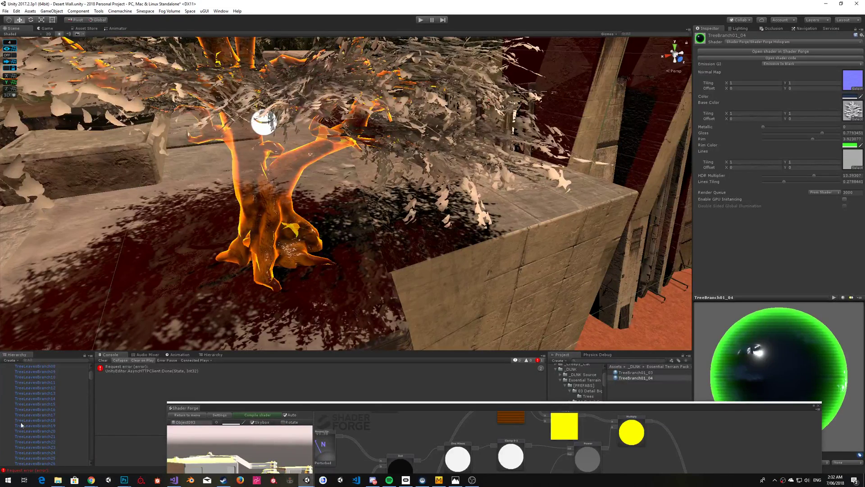
Step: Apply the TreeBranch01_04 hologram material to all leaf branches, TreeLeavesBranch00 through TreeLeavesBranch26, and save the scene
{"action": "scroll", "coordinate": [62, 404], "scroll_direction": "down", "scroll_amount": 5}
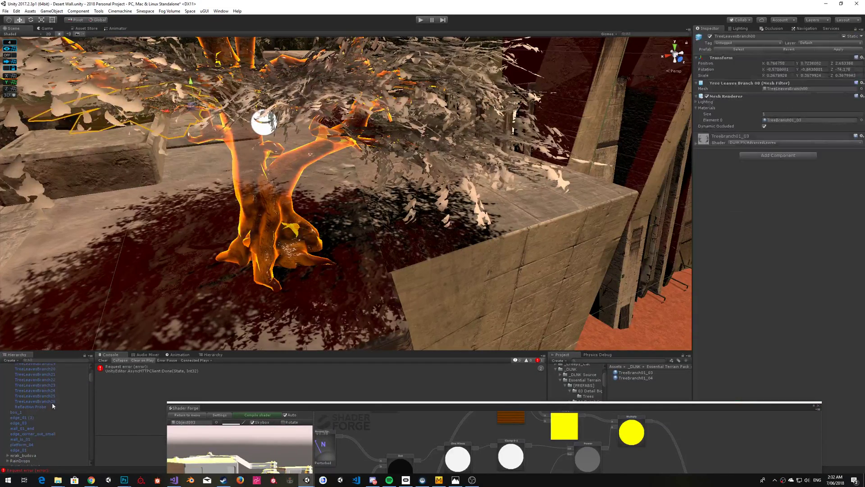
{"action": "left_click", "coordinate": [52, 401], "text": "shift"}
{"action": "left_click_drag", "start_coordinate": [636, 377], "coordinate": [783, 122]}
{"action": "right_click_drag", "start_coordinate": [392, 158], "coordinate": [516, 109]}
{"action": "left_click", "coordinate": [710, 143]}
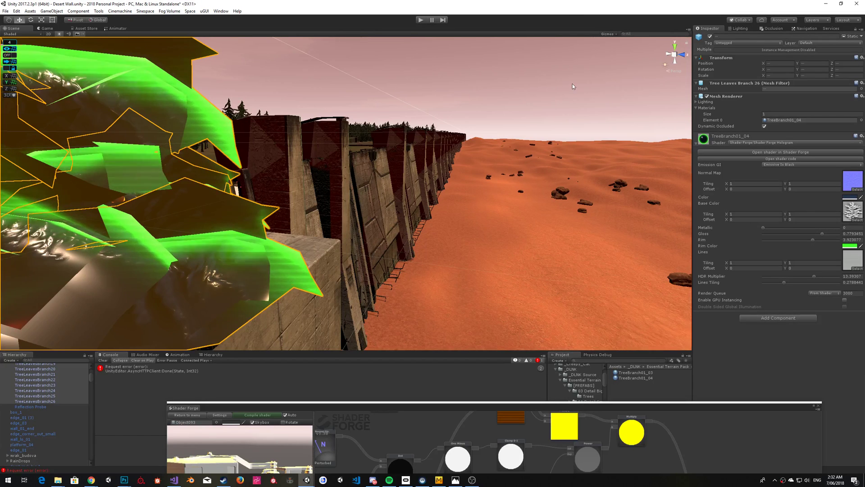
{"action": "key", "text": "ctrl+s"}
Step: Set the Gloss of the TreeBranch01_04 leaf material to about 0.725
{"action": "left_click", "coordinate": [565, 74]}
{"action": "right_click_drag", "start_coordinate": [564, 74], "coordinate": [536, 157]}
{"action": "left_click", "coordinate": [635, 378]}
{"action": "left_click_drag", "start_coordinate": [793, 128], "coordinate": [663, 116]}
{"action": "mouse_move", "coordinate": [822, 133]}
{"action": "left_mouse_down"}
{"action": "mouse_move", "coordinate": [802, 134]}
{"action": "mouse_move", "coordinate": [824, 135]}
{"action": "left_mouse_up"}
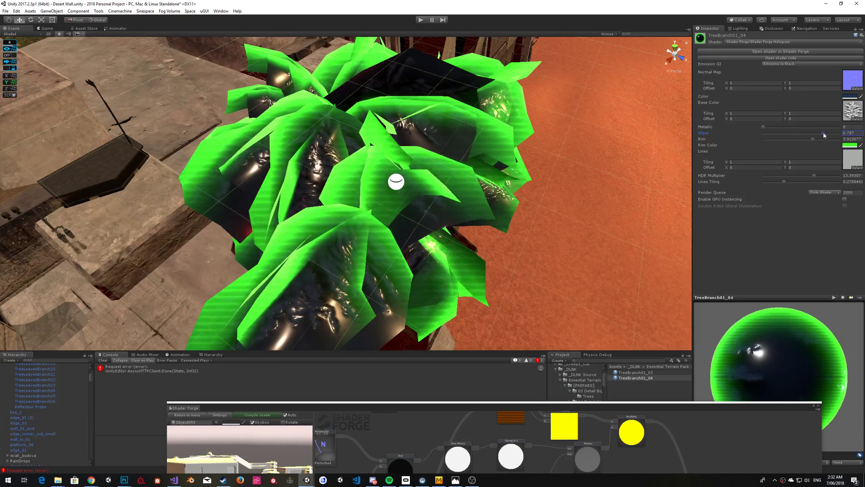
Step: Locate the current leaf texture's folder and assign the Branches0038_1_S texture as the leaf material's Base Color
{"action": "left_click", "coordinate": [852, 112]}
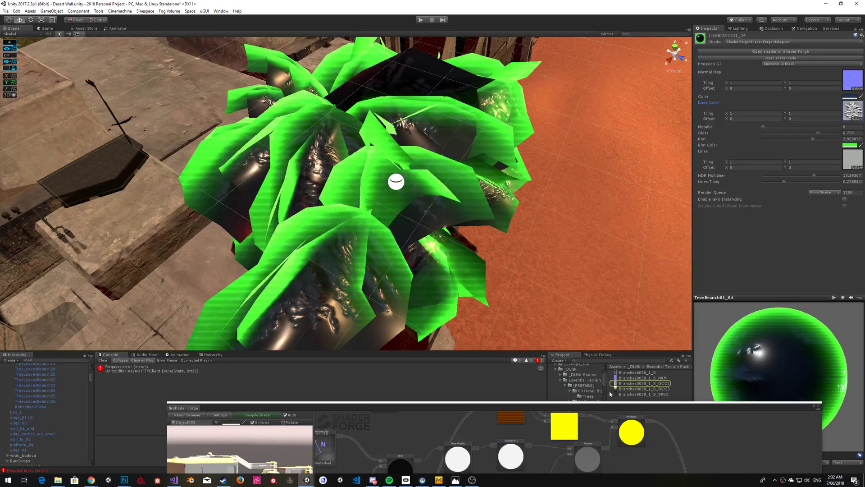
{"action": "left_click", "coordinate": [643, 373]}
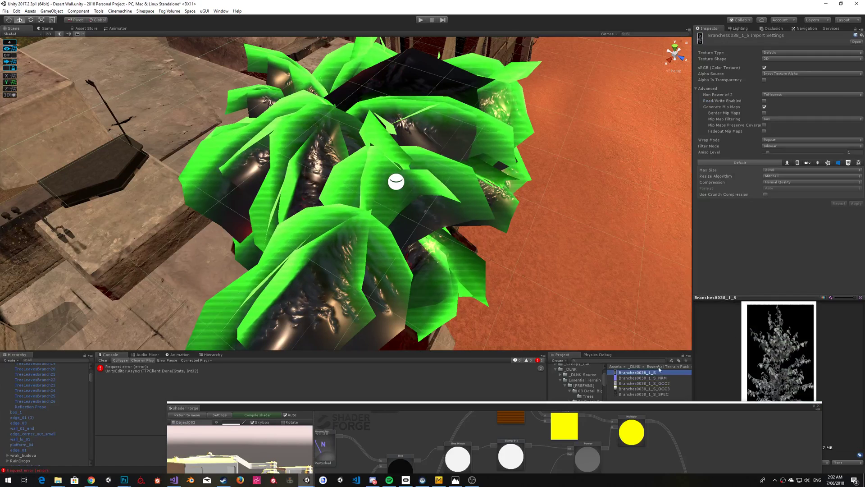
{"action": "left_click", "coordinate": [823, 298]}
{"action": "left_click", "coordinate": [823, 298]}
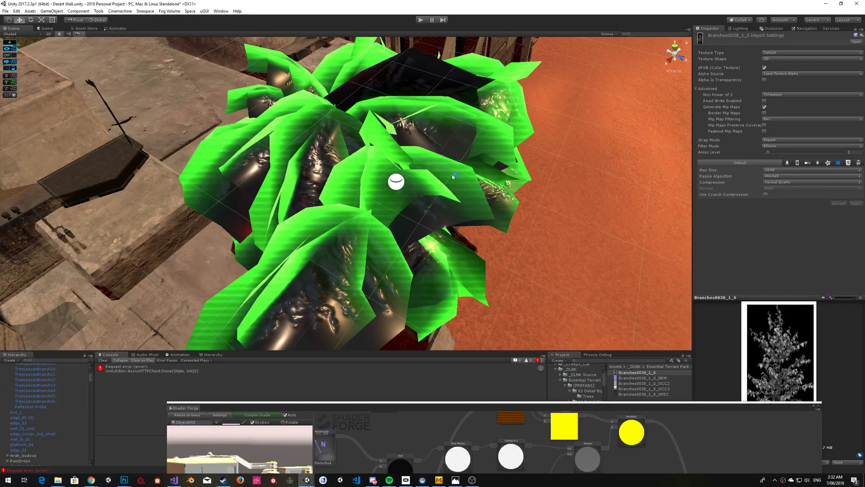
{"action": "left_click", "coordinate": [447, 205]}
{"action": "left_click", "coordinate": [447, 205]}
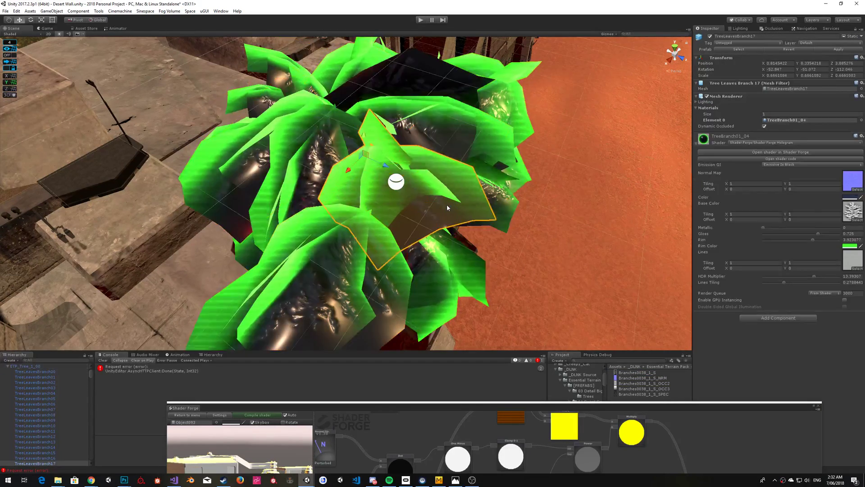
{"action": "left_click", "coordinate": [628, 373]}
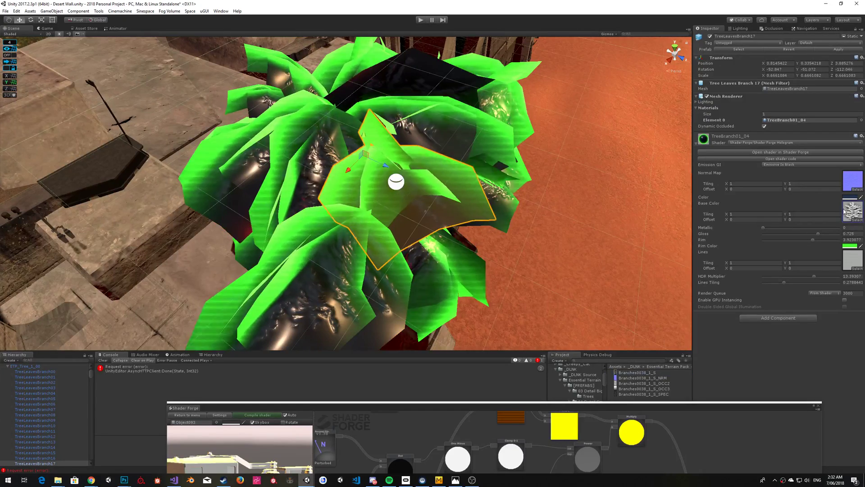
{"action": "left_click_drag", "start_coordinate": [844, 211], "coordinate": [845, 211]}
Step: Deselect the branch and examine the whole tree with its new leaf texture from several angles
{"action": "right_click_drag", "start_coordinate": [602, 170], "coordinate": [454, 93]}
{"action": "left_click", "coordinate": [496, 75]}
{"action": "right_click_drag", "start_coordinate": [496, 75], "coordinate": [381, 100]}
{"action": "key", "text": "s"}
{"action": "key", "text": "w"}
{"action": "right_click_drag", "start_coordinate": [430, 180], "coordinate": [473, 397]}
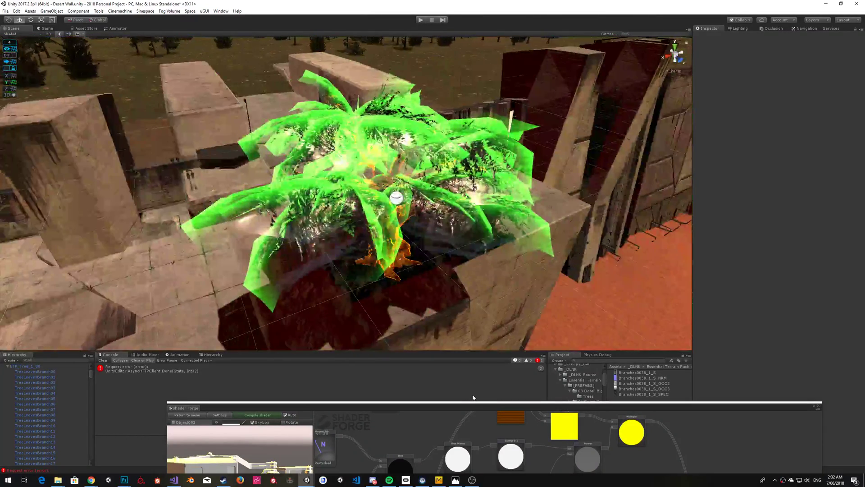
Step: Add a Slider property named Clip to the hologram shader graph, placed below the Normal Map node
{"action": "left_click_drag", "start_coordinate": [462, 409], "coordinate": [357, 83]}
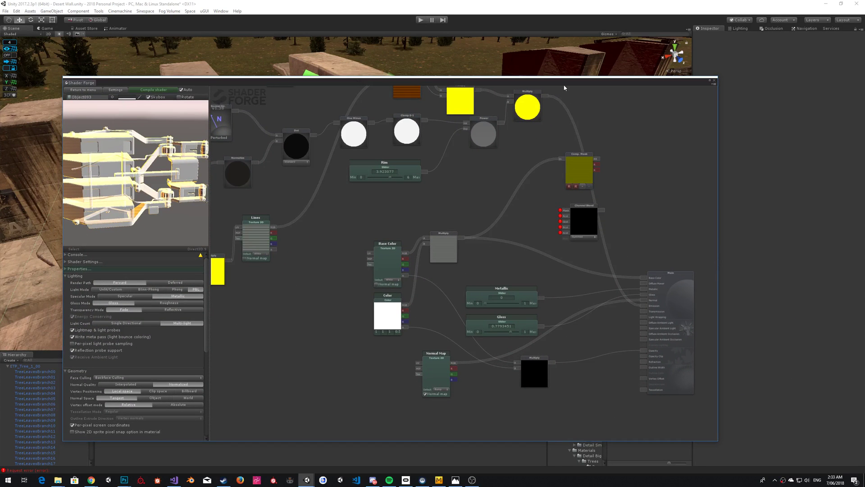
{"action": "scroll", "coordinate": [633, 325], "scroll_direction": "up", "scroll_amount": 2}
{"action": "middle_click_drag", "start_coordinate": [620, 322], "coordinate": [600, 304]}
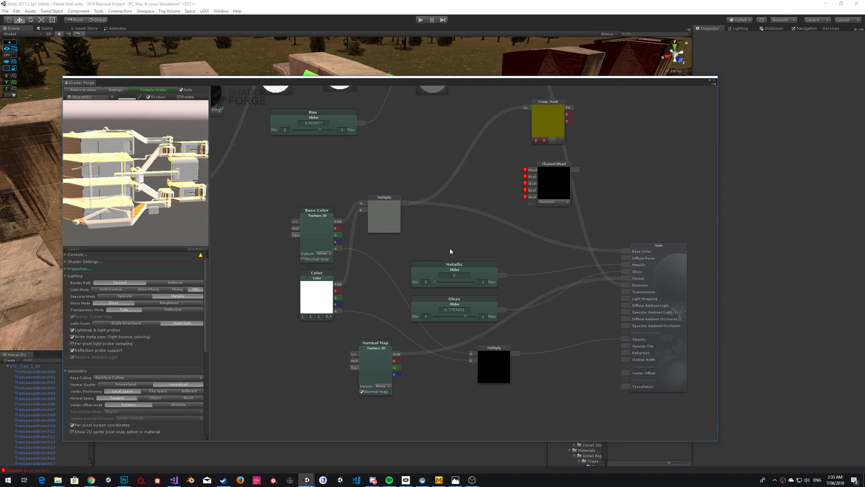
{"action": "middle_click_drag", "start_coordinate": [382, 309], "coordinate": [370, 261]}
{"action": "right_click", "coordinate": [420, 361]}
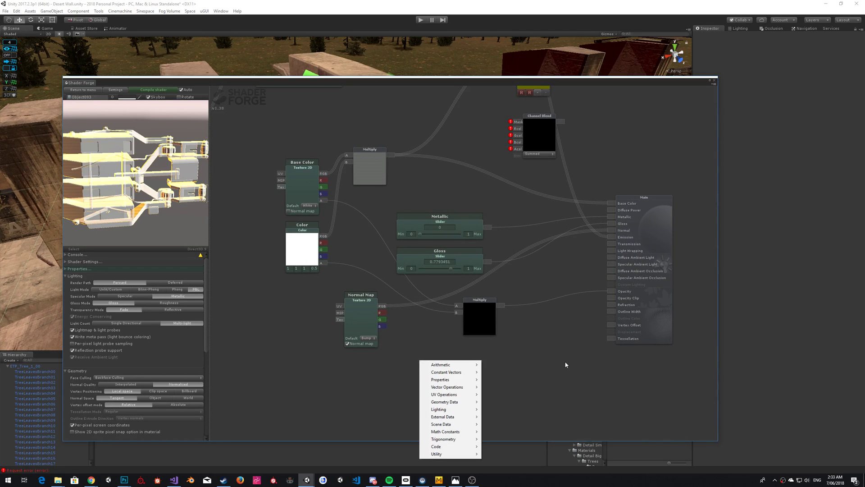
{"action": "mouse_move", "coordinate": [465, 383]}
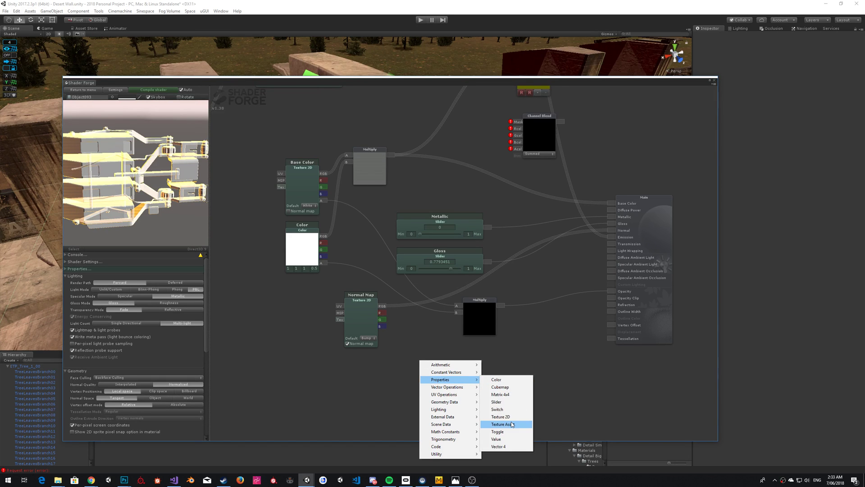
{"action": "left_click", "coordinate": [500, 401]}
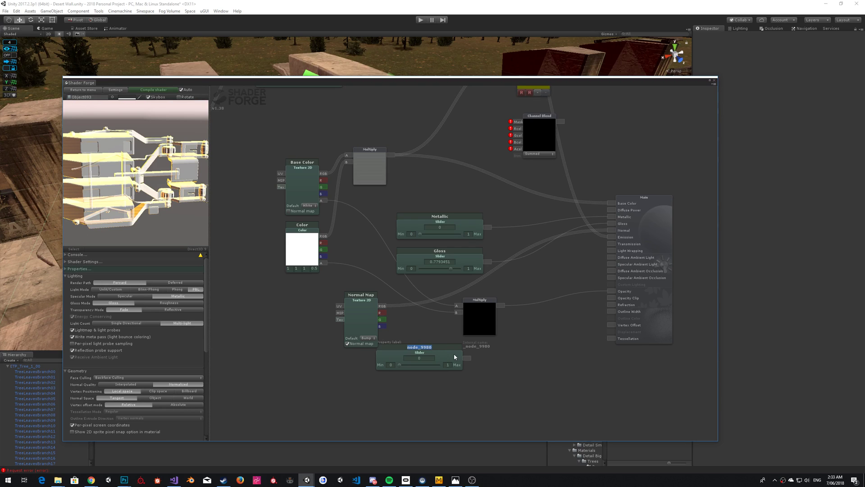
{"action": "left_click_drag", "start_coordinate": [458, 359], "coordinate": [431, 406]}
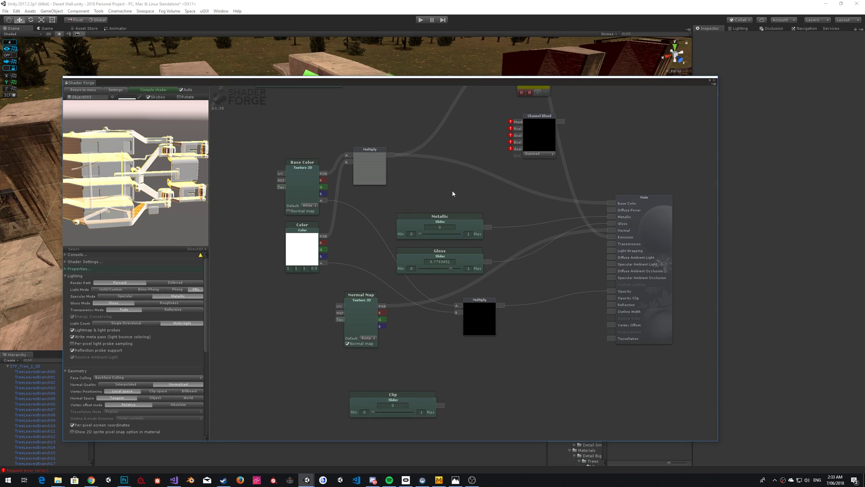
Step: Add a Subtract node that takes the alpha Multiply output minus Clip, and connect it to Opacity Clip
{"action": "left_click_drag", "start_coordinate": [467, 178], "coordinate": [478, 235]}
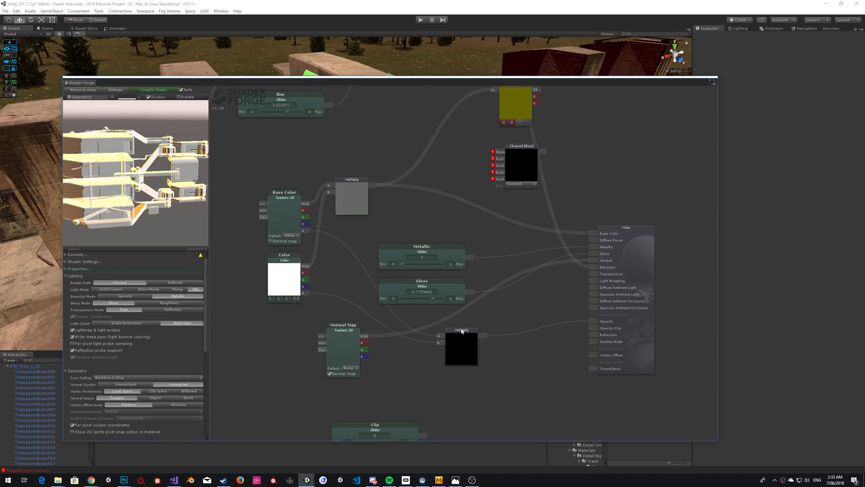
{"action": "left_click_drag", "start_coordinate": [462, 331], "coordinate": [471, 333]}
{"action": "left_click_drag", "start_coordinate": [517, 353], "coordinate": [516, 310]}
{"action": "right_click", "coordinate": [440, 368]}
{"action": "mouse_move", "coordinate": [469, 370]}
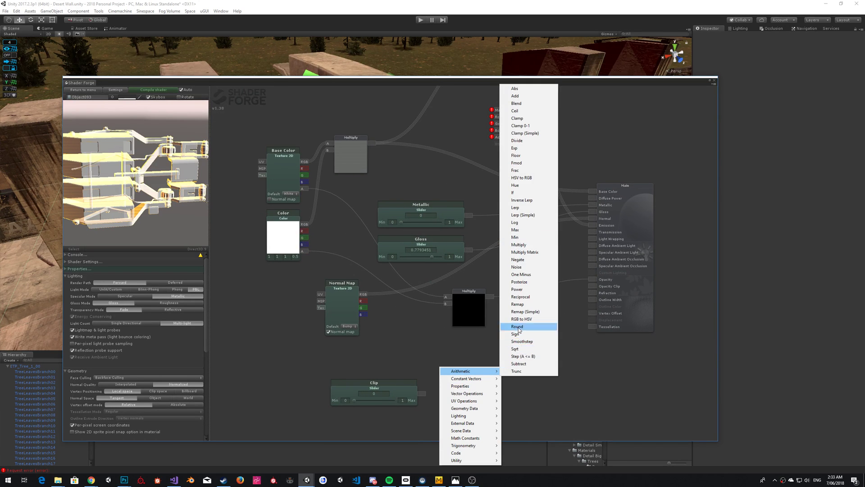
{"action": "left_click", "coordinate": [519, 363]}
{"action": "left_click_drag", "start_coordinate": [443, 354], "coordinate": [490, 296]}
{"action": "left_click_drag", "start_coordinate": [495, 366], "coordinate": [422, 395]}
{"action": "left_click_drag", "start_coordinate": [540, 359], "coordinate": [587, 281]}
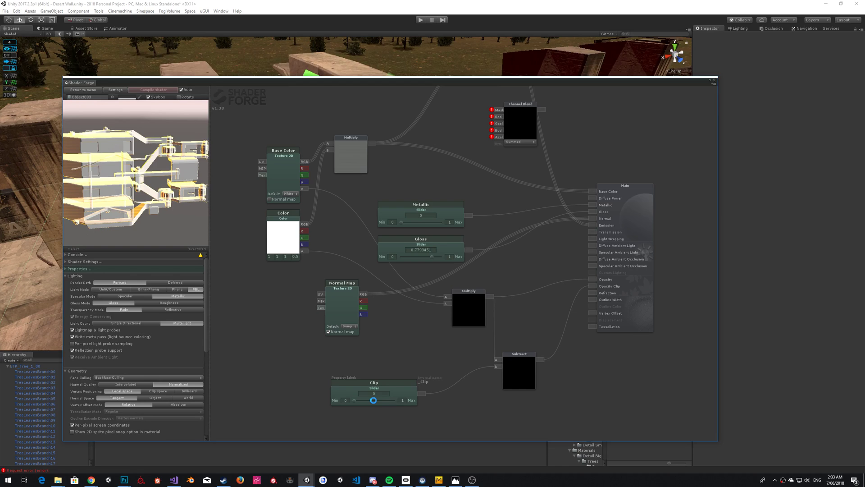
Step: Test the Clip slider on the tree's trunk material and on the leaf material of TreeLeavesBranch02
{"action": "left_click_drag", "start_coordinate": [346, 82], "coordinate": [313, 348]}
{"action": "left_click_drag", "start_coordinate": [315, 175], "coordinate": [535, 173], "text": "alt"}
{"action": "right_click_drag", "start_coordinate": [535, 174], "coordinate": [421, 126]}
{"action": "left_click", "coordinate": [421, 126]}
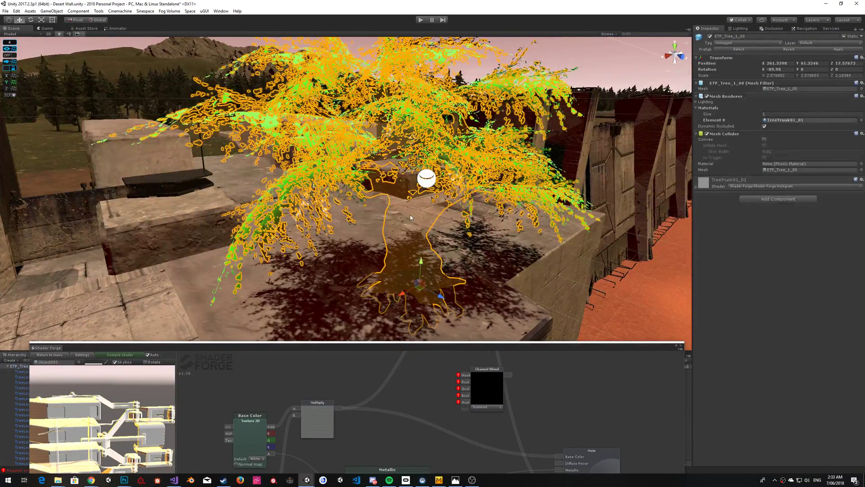
{"action": "left_click", "coordinate": [714, 182]}
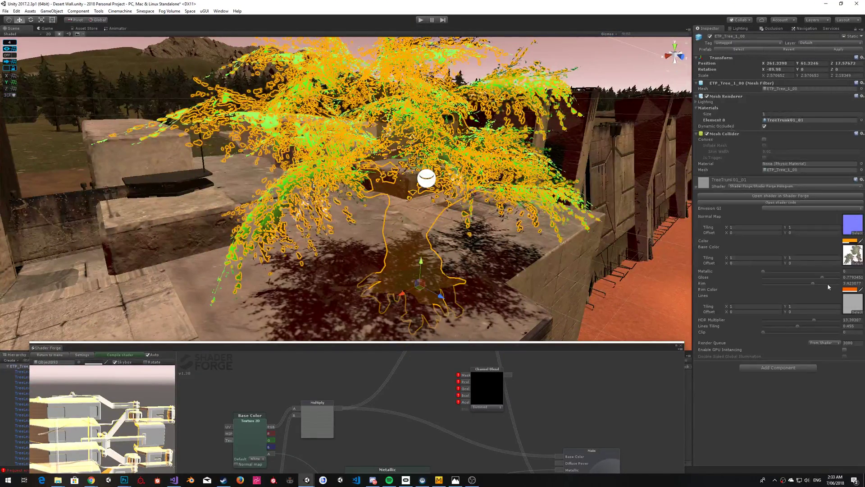
{"action": "left_click_drag", "start_coordinate": [793, 332], "coordinate": [851, 335]}
{"action": "left_click", "coordinate": [281, 190]}
{"action": "left_click_drag", "start_coordinate": [791, 289], "coordinate": [685, 297]}
Step: Feed Opacity Clip from a new Add node combining the alpha Multiply output and Clip, replacing the Subtract connection
{"action": "left_click_drag", "start_coordinate": [618, 347], "coordinate": [670, 87]}
{"action": "right_click", "coordinate": [550, 334]}
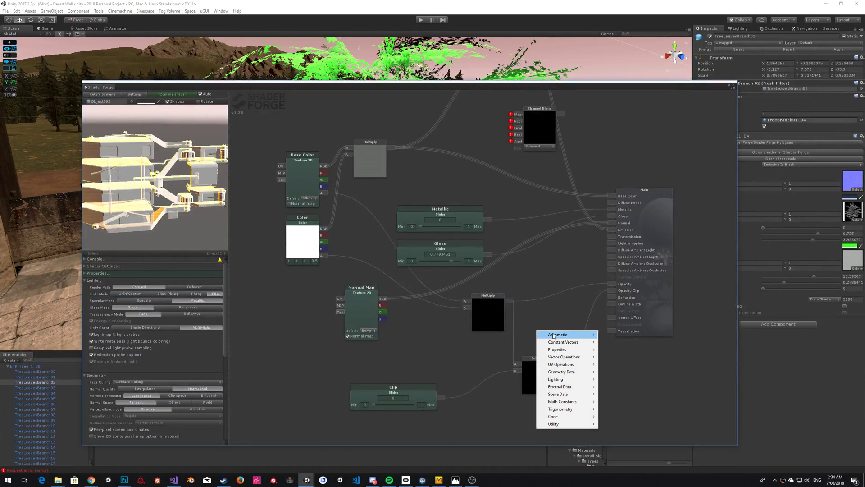
{"action": "mouse_move", "coordinate": [556, 337]}
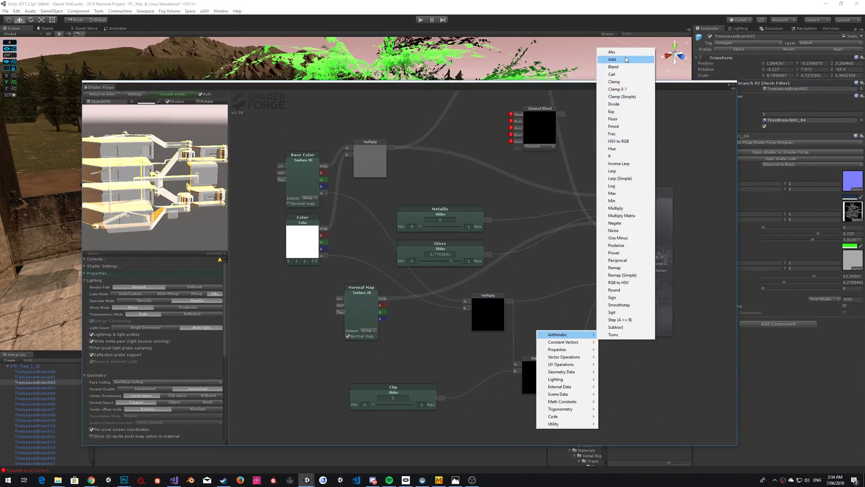
{"action": "left_click", "coordinate": [612, 59]}
{"action": "left_click_drag", "start_coordinate": [532, 316], "coordinate": [456, 368]}
{"action": "left_click_drag", "start_coordinate": [511, 301], "coordinate": [444, 397]}
{"action": "left_click_drag", "start_coordinate": [576, 310], "coordinate": [611, 290]}
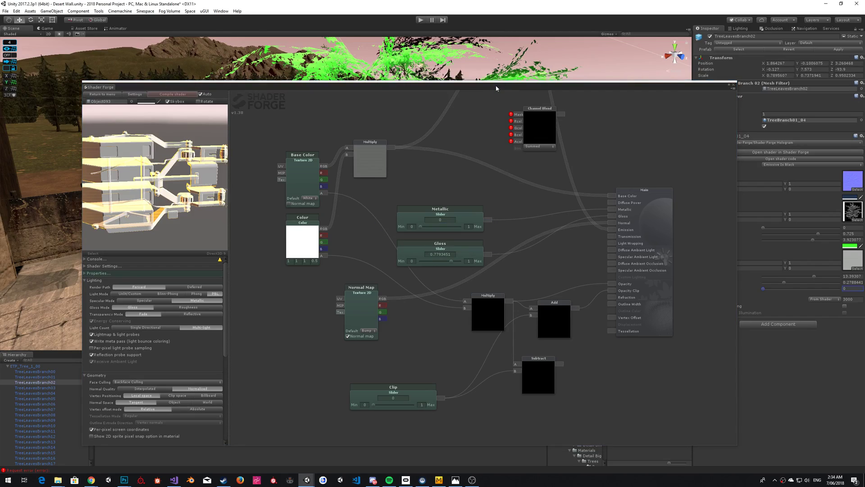
{"action": "left_click_drag", "start_coordinate": [495, 85], "coordinate": [467, 262]}
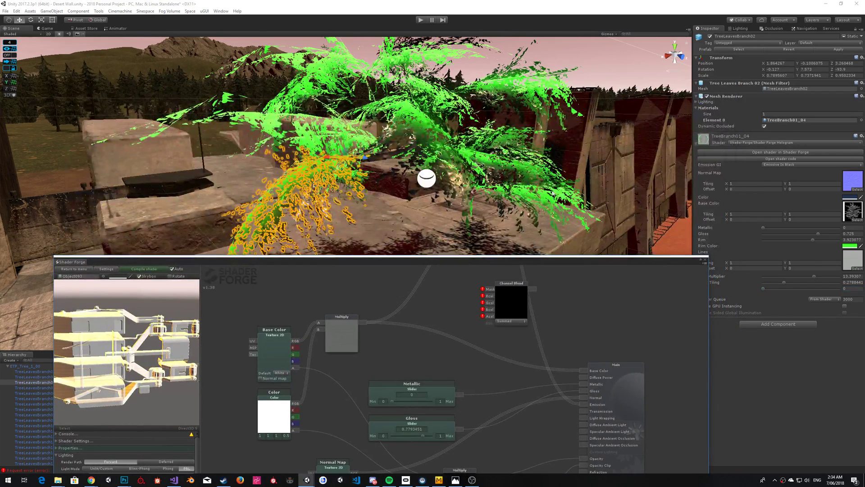
{"action": "left_click_drag", "start_coordinate": [647, 259], "coordinate": [599, 322]}
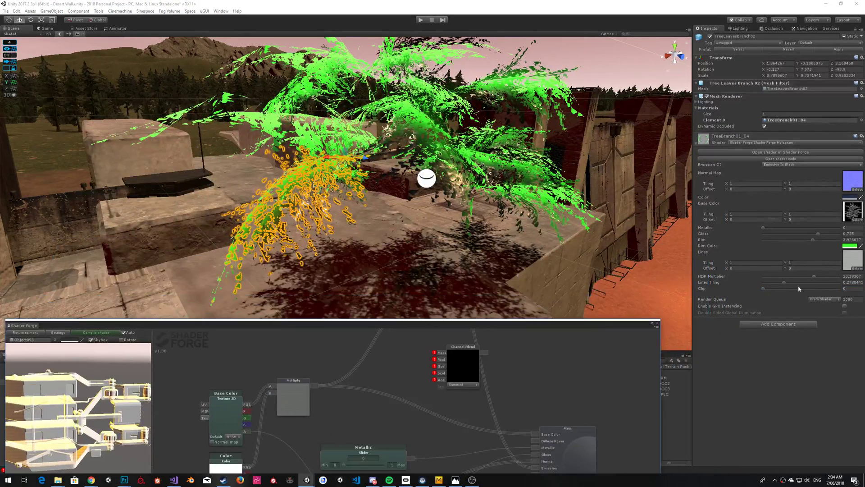
Step: Set Clip to about 0.473 on the leaf branch material and about 0.273 on the tree trunk material
{"action": "left_click", "coordinate": [799, 290]}
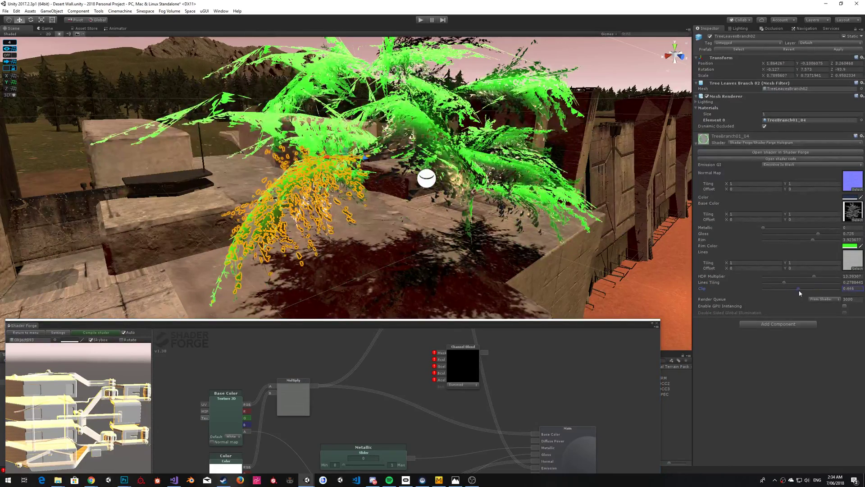
{"action": "mouse_move", "coordinate": [797, 293]}
{"action": "left_mouse_down"}
{"action": "mouse_move", "coordinate": [805, 294]}
{"action": "mouse_move", "coordinate": [798, 291]}
{"action": "left_mouse_up"}
{"action": "right_click_drag", "start_coordinate": [519, 135], "coordinate": [503, 152]}
{"action": "left_click", "coordinate": [502, 154]}
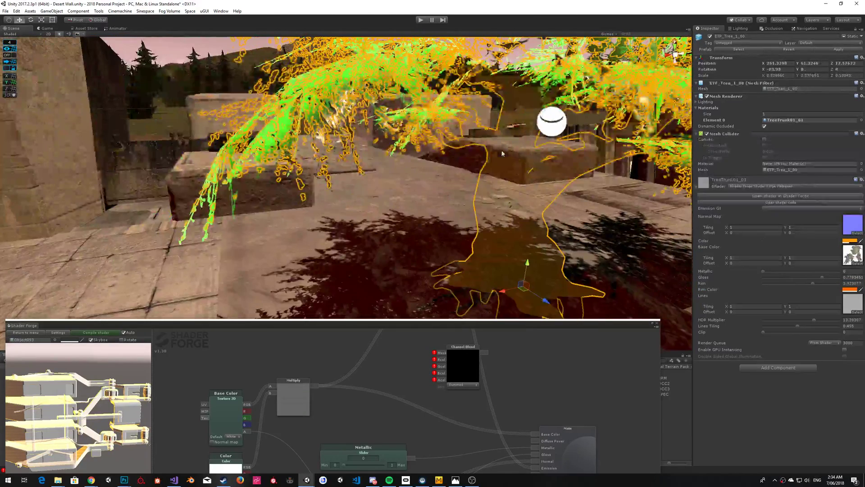
{"action": "left_click", "coordinate": [788, 332]}
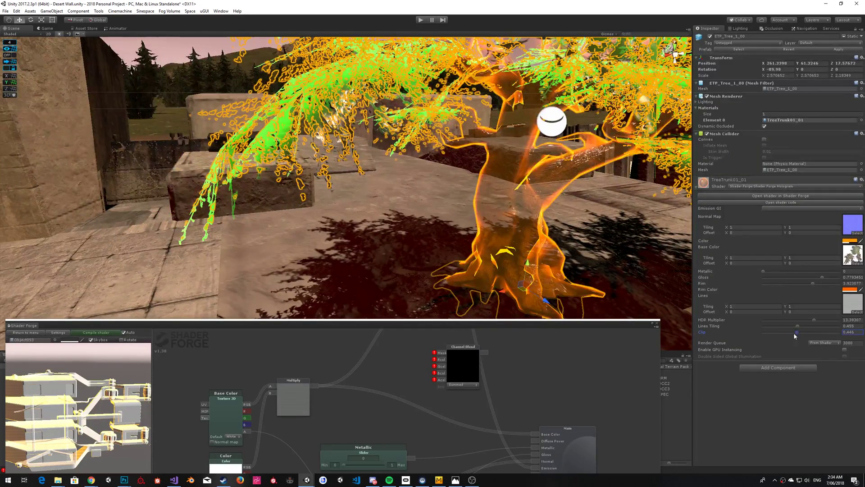
{"action": "right_click_drag", "start_coordinate": [376, 98], "coordinate": [311, 189]}
{"action": "left_click", "coordinate": [468, 82]}
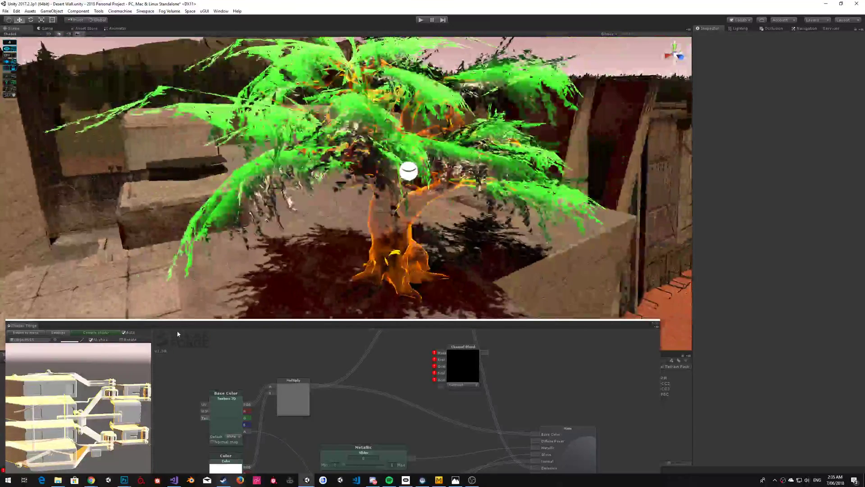
Step: Try the Additive blend mode on the hologram shader and check how the tree looks in the scene
{"action": "left_click_drag", "start_coordinate": [226, 325], "coordinate": [424, 137]}
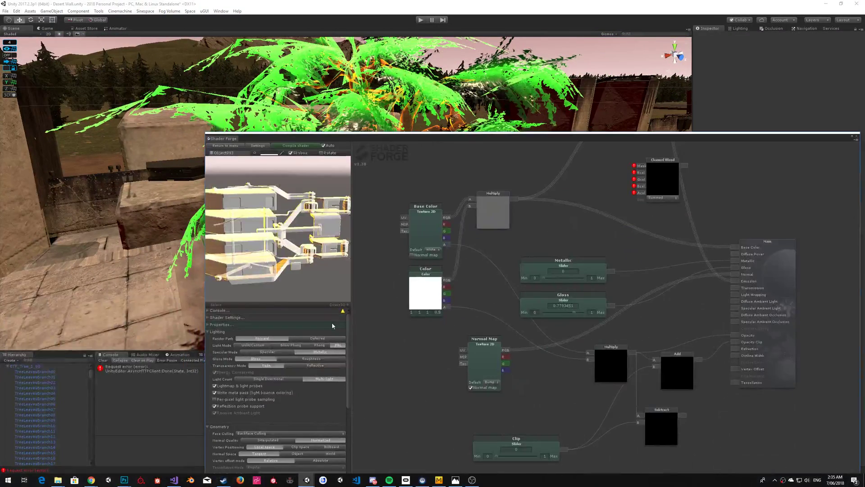
{"action": "scroll", "coordinate": [301, 366], "scroll_direction": "down", "scroll_amount": 4}
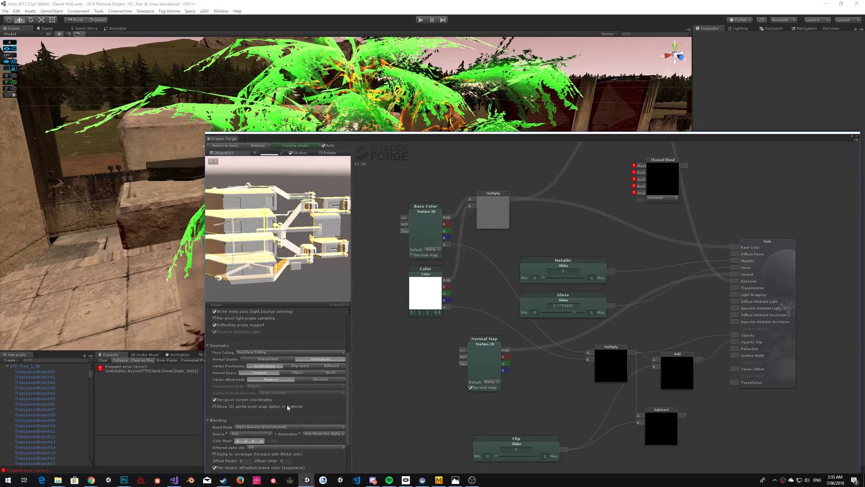
{"action": "scroll", "coordinate": [289, 408], "scroll_direction": "down", "scroll_amount": 2}
{"action": "left_click", "coordinate": [268, 387]}
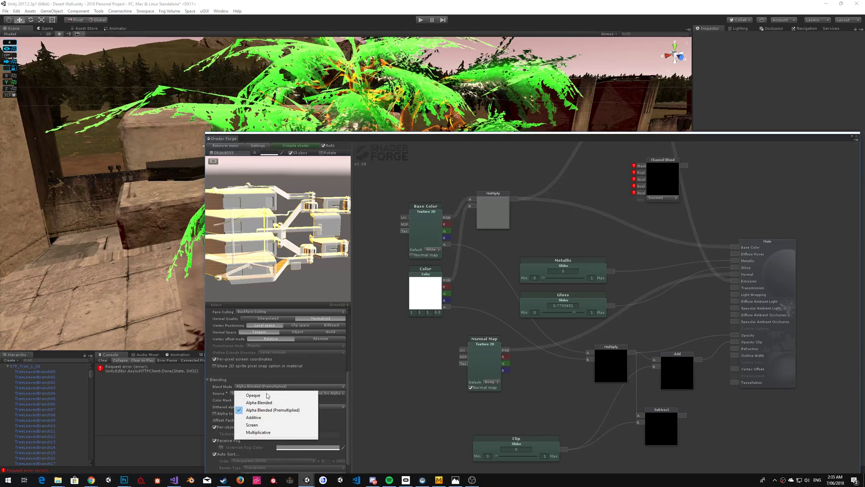
{"action": "left_click", "coordinate": [265, 419]}
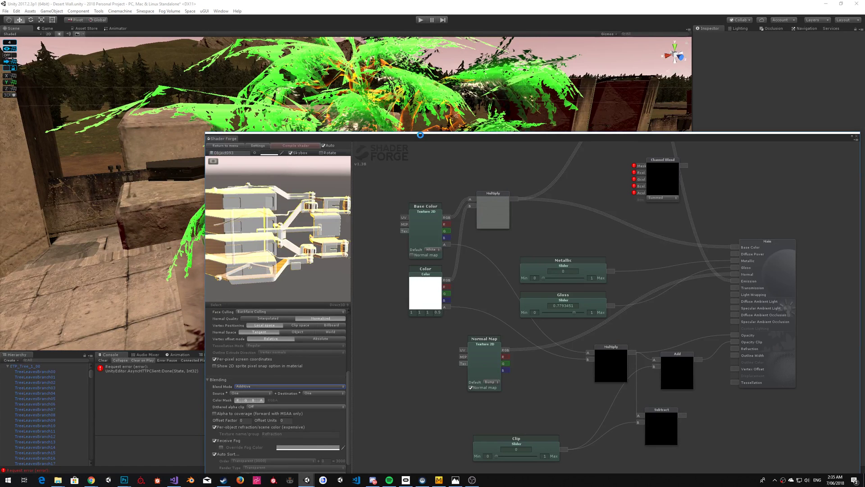
{"action": "left_click_drag", "start_coordinate": [420, 135], "coordinate": [329, 265]}
{"action": "right_click_drag", "start_coordinate": [343, 175], "coordinate": [618, 194]}
{"action": "key", "text": "a"}
{"action": "key", "text": "w"}
{"action": "key", "text": "s"}
{"action": "key", "text": "d"}
{"action": "key", "text": "f"}
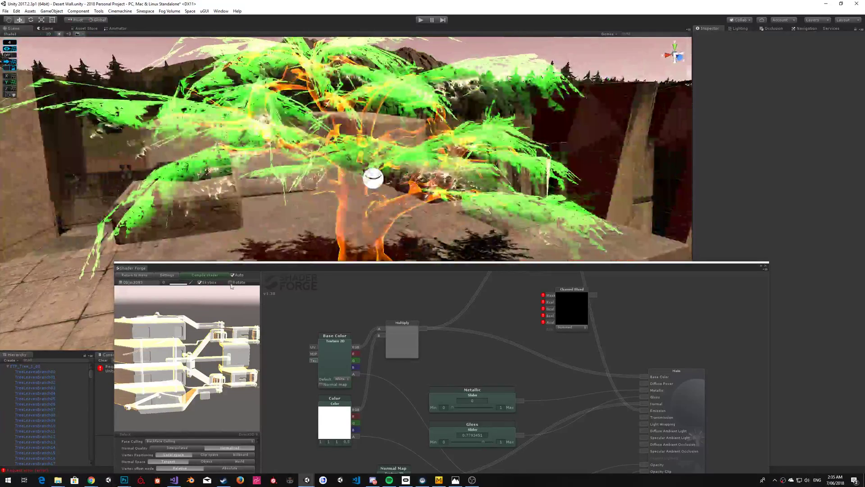
Step: Return the hologram shader's blend mode to Alpha Blended (Premultiplied) and check the tree
{"action": "left_click_drag", "start_coordinate": [318, 262], "coordinate": [376, 120]}
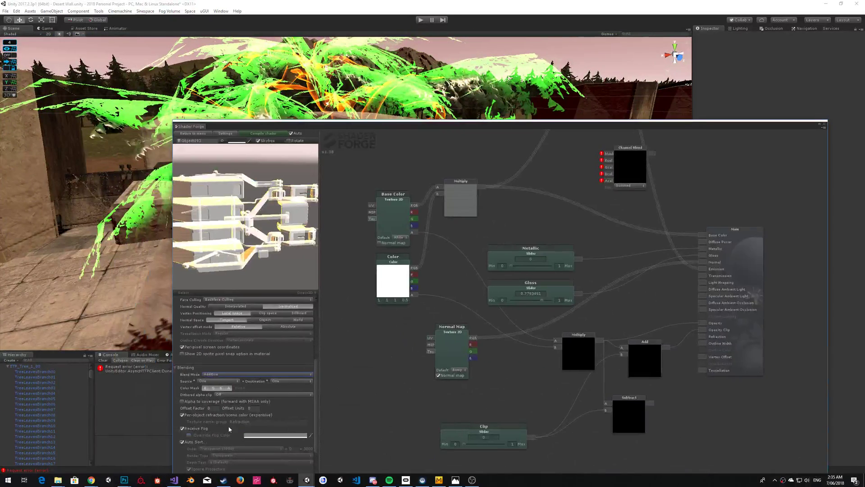
{"action": "left_click", "coordinate": [247, 375]}
{"action": "left_click", "coordinate": [246, 399]}
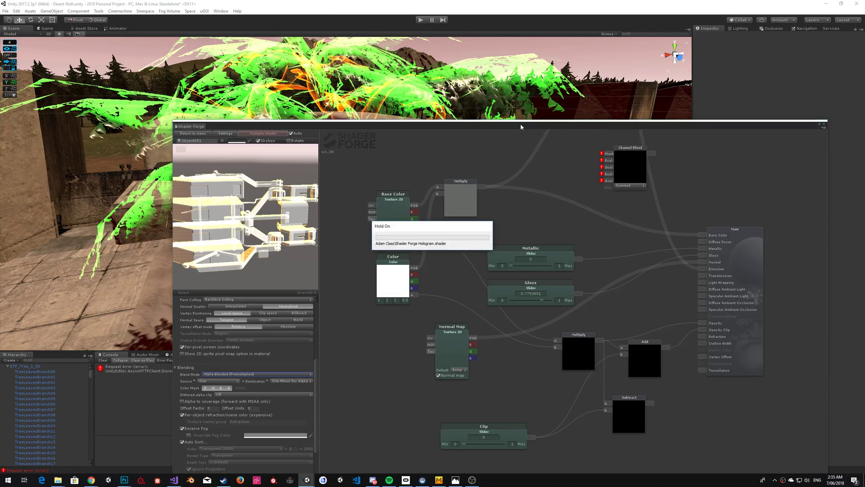
{"action": "left_click_drag", "start_coordinate": [520, 123], "coordinate": [391, 326]}
{"action": "right_click_drag", "start_coordinate": [385, 182], "coordinate": [477, 180]}
Step: Set the hologram shader's face culling to Double Sided and check the tree's leaves
{"action": "left_click_drag", "start_coordinate": [236, 333], "coordinate": [385, 131]}
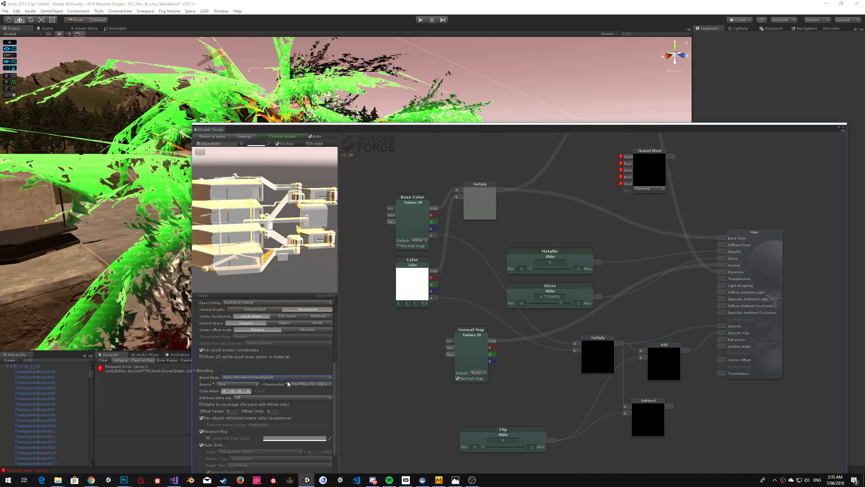
{"action": "scroll", "coordinate": [288, 383], "scroll_direction": "up", "scroll_amount": 2}
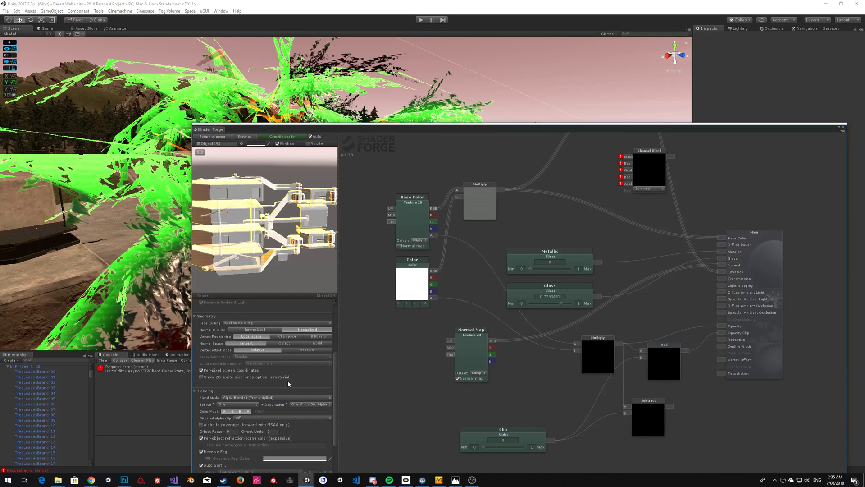
{"action": "left_click", "coordinate": [250, 322]}
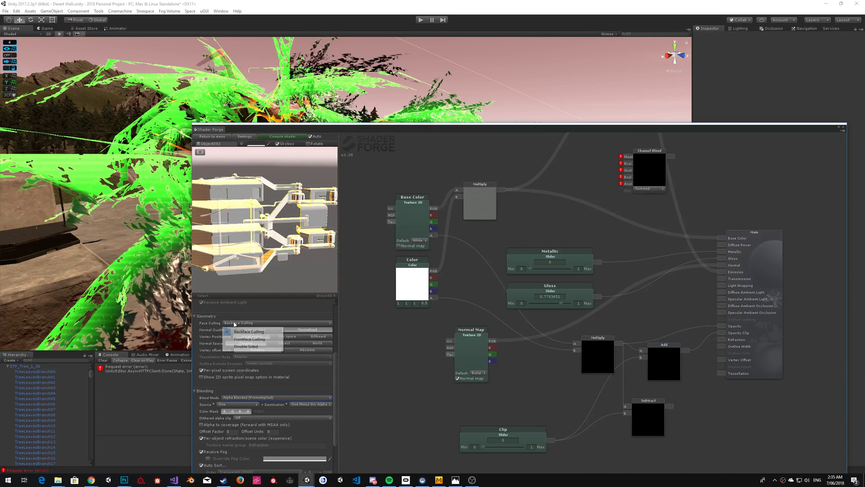
{"action": "left_click", "coordinate": [251, 346]}
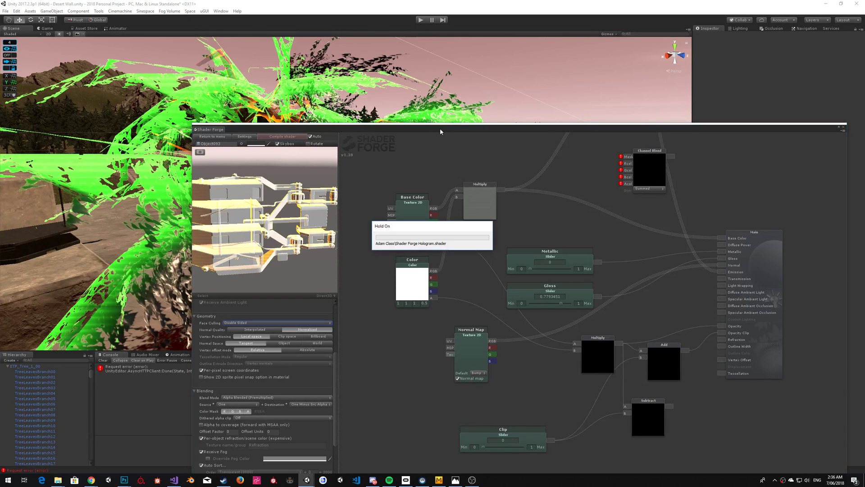
{"action": "left_click_drag", "start_coordinate": [437, 129], "coordinate": [402, 308]}
{"action": "right_click_drag", "start_coordinate": [550, 104], "coordinate": [541, 126]}
Step: Change the Color of the leaf branch material TreeBranch01_04 to bright green and check the whole tree
{"action": "left_click", "coordinate": [586, 118]}
{"action": "left_click_drag", "start_coordinate": [683, 309], "coordinate": [507, 368]}
{"action": "left_click", "coordinate": [845, 243]}
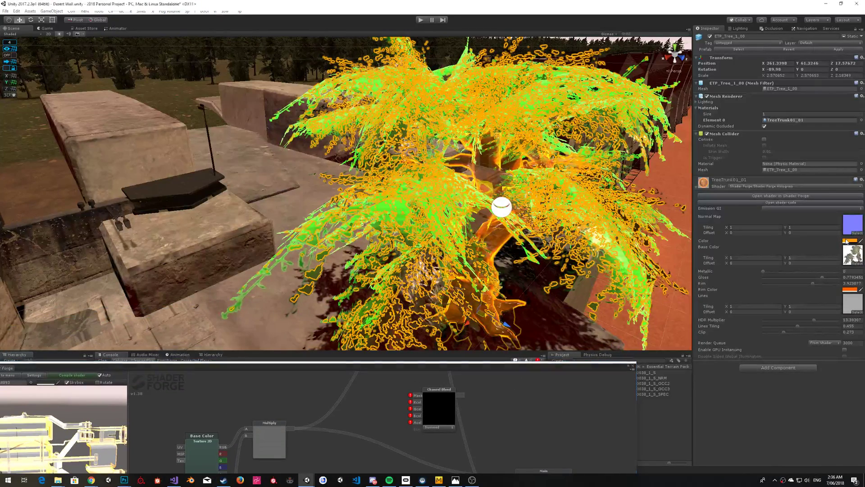
{"action": "left_click", "coordinate": [297, 88]}
{"action": "left_click", "coordinate": [390, 80]}
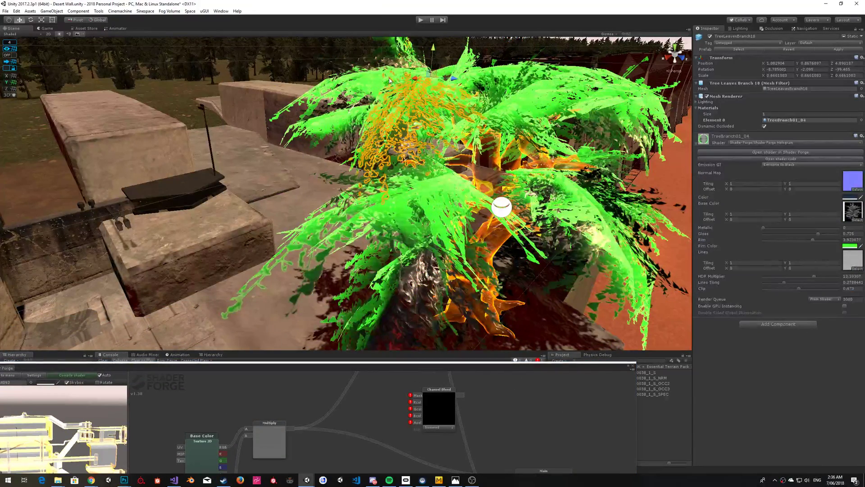
{"action": "left_click", "coordinate": [849, 198]}
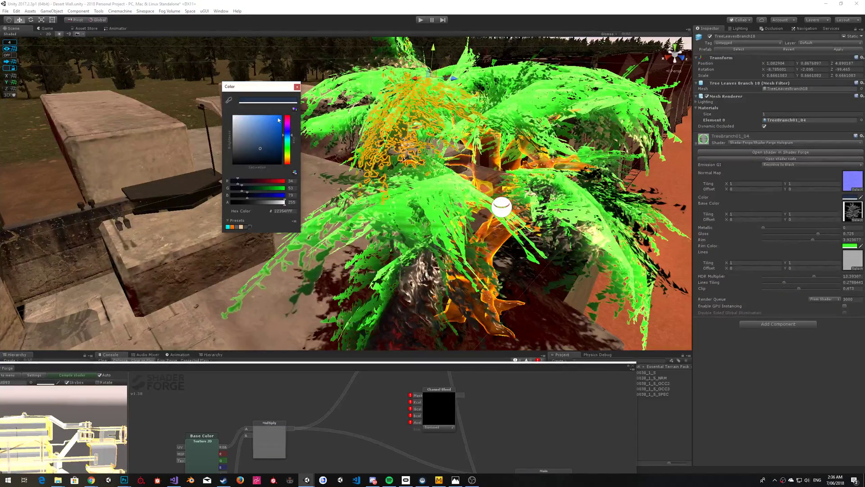
{"action": "left_click_drag", "start_coordinate": [290, 148], "coordinate": [289, 156]}
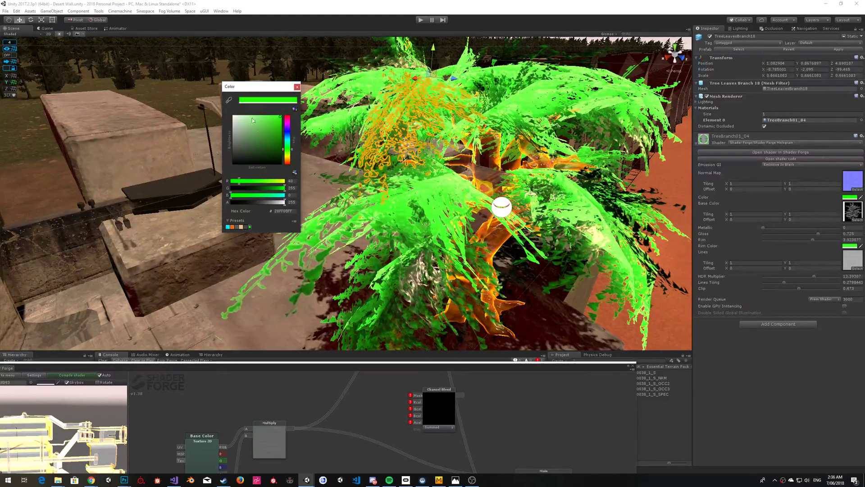
{"action": "left_click", "coordinate": [297, 88]}
{"action": "right_click_drag", "start_coordinate": [270, 158], "coordinate": [1, 142]}
{"action": "left_click", "coordinate": [446, 96]}
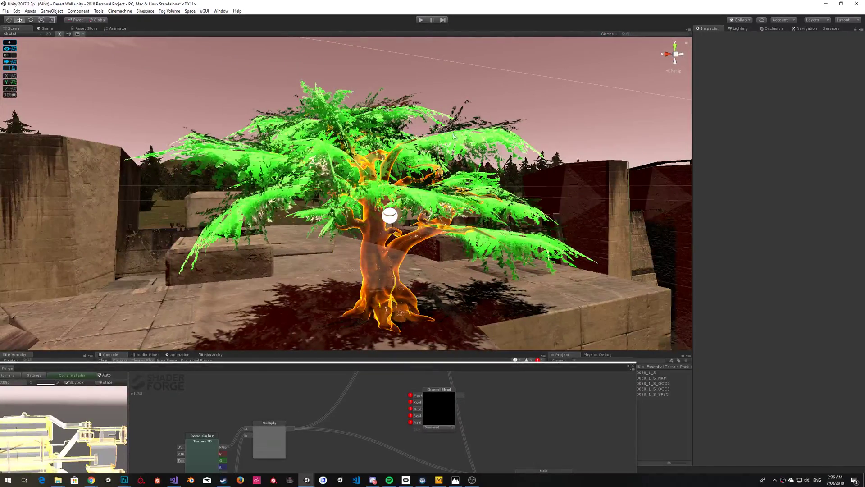
Step: Find the Camera object by searching the scene hierarchy for "camera" and activate it to view the tree with post-processing
{"action": "right_click_drag", "start_coordinate": [441, 150], "coordinate": [457, 159]}
{"action": "left_click_drag", "start_coordinate": [518, 368], "coordinate": [518, 452]}
{"action": "right_click_drag", "start_coordinate": [433, 135], "coordinate": [465, 116]}
{"action": "key", "text": "f"}
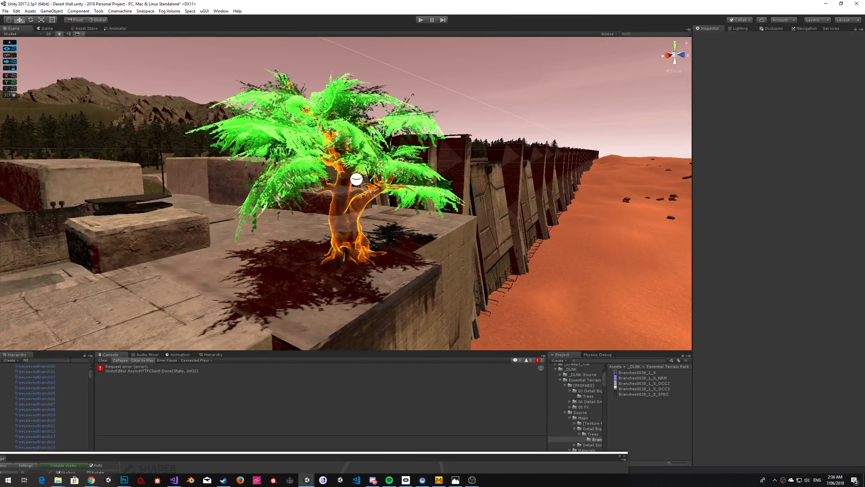
{"action": "type", "text": "camera"}
{"action": "left_click", "coordinate": [27, 372]}
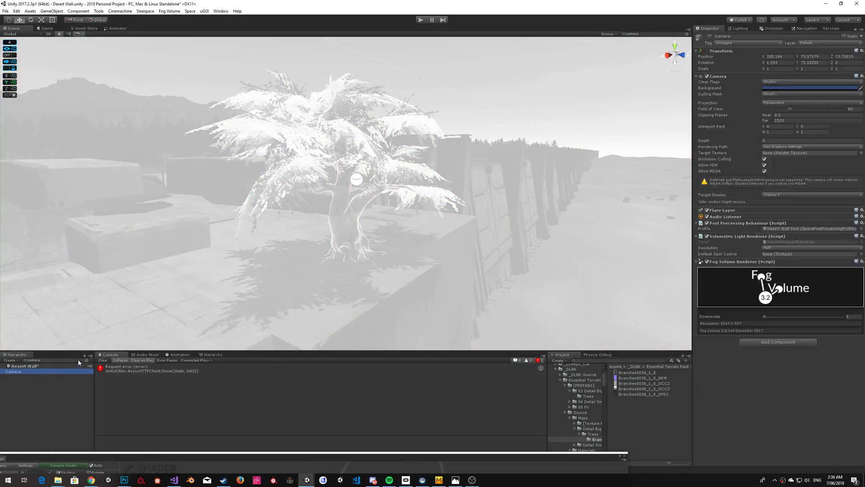
{"action": "left_click", "coordinate": [86, 360]}
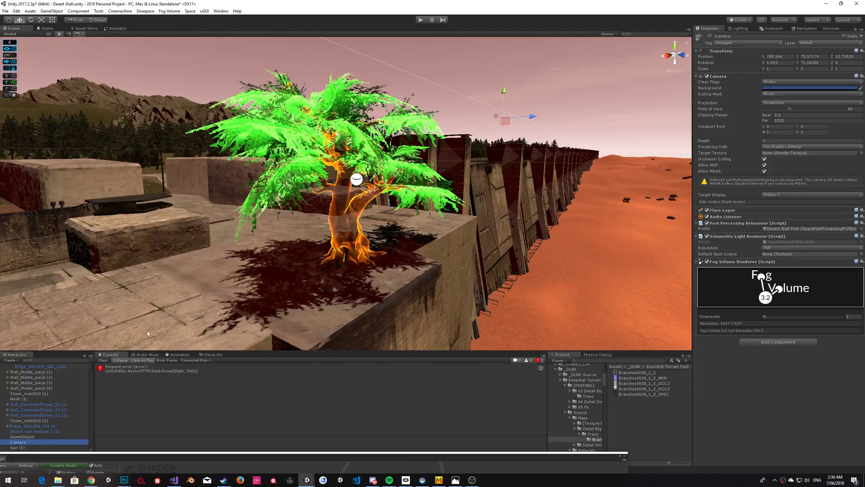
{"action": "left_click", "coordinate": [710, 36]}
{"action": "right_click_drag", "start_coordinate": [516, 115], "coordinate": [420, 110]}
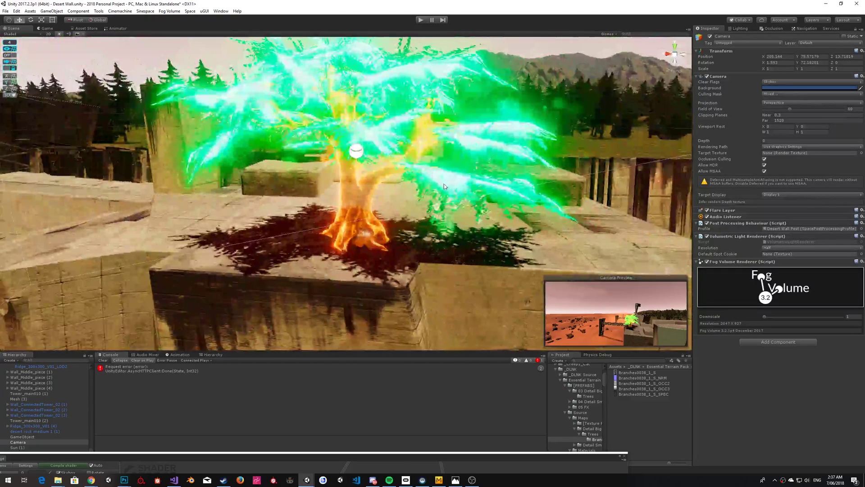
Step: Lower the HDR Multiplier of the leaf branch material to about 7.8
{"action": "left_click", "coordinate": [422, 128]}
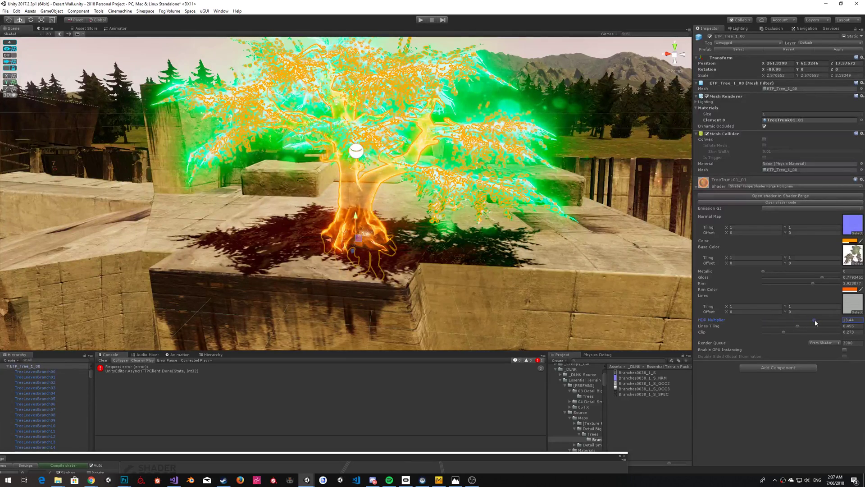
{"action": "left_click", "coordinate": [490, 149]}
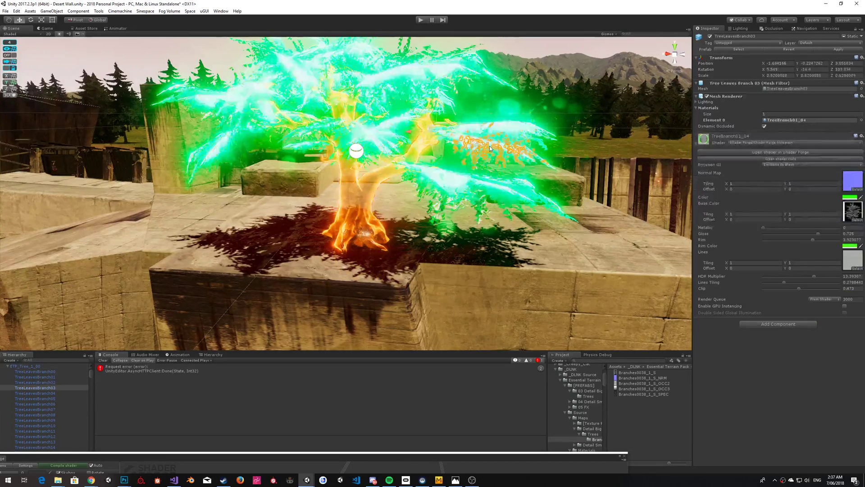
{"action": "left_click_drag", "start_coordinate": [781, 275], "coordinate": [799, 282]}
{"action": "left_click_drag", "start_coordinate": [784, 281], "coordinate": [793, 281]}
Step: Change the leaf branch material's Color to light blue
{"action": "left_click", "coordinate": [850, 196]}
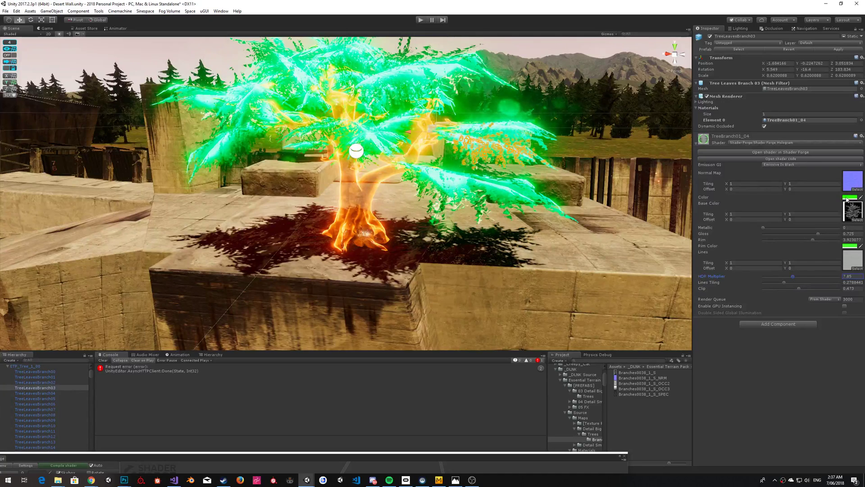
{"action": "left_click", "coordinate": [288, 140]}
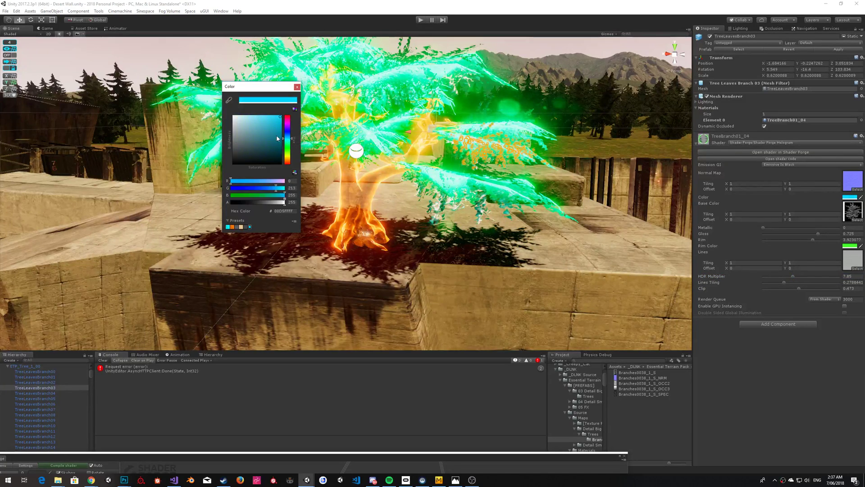
{"action": "left_click_drag", "start_coordinate": [278, 118], "coordinate": [276, 125]}
{"action": "left_click", "coordinate": [297, 87]}
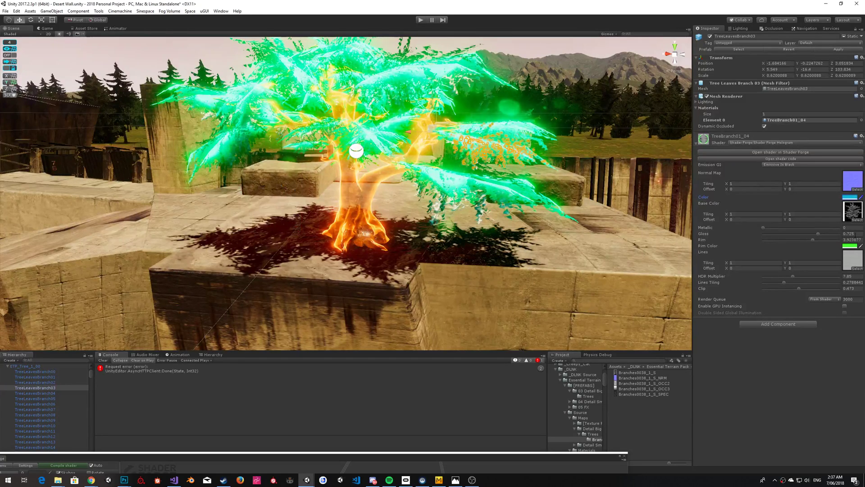
Step: Set the leaf branch material's Rim Color to orange (FFA12B) and inspect the glowing tree from several angles
{"action": "left_click", "coordinate": [850, 246]}
{"action": "left_click", "coordinate": [288, 161]}
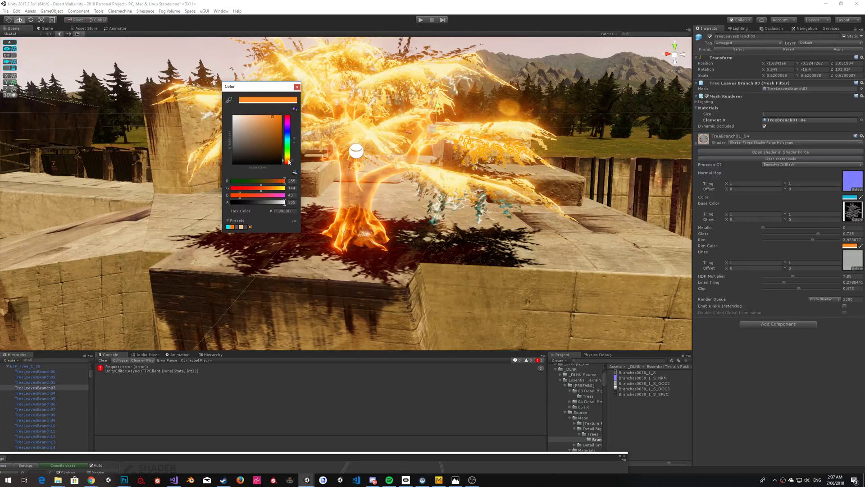
{"action": "left_click_drag", "start_coordinate": [289, 161], "coordinate": [289, 164]}
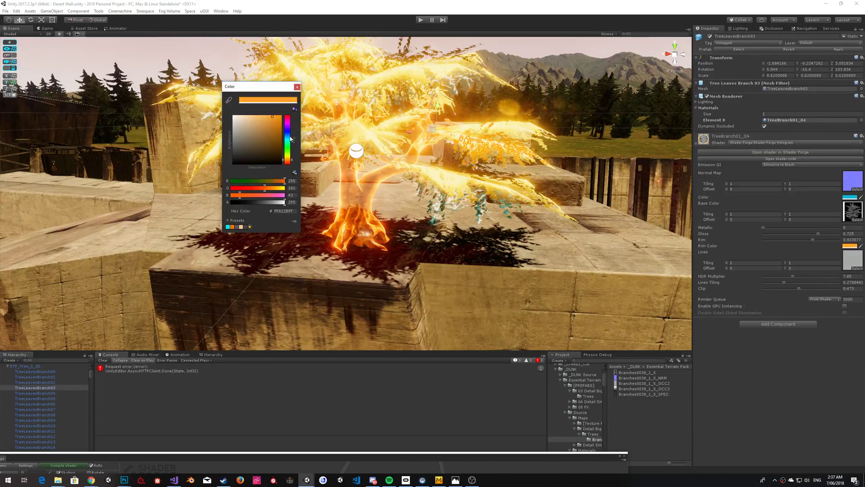
{"action": "left_click", "coordinate": [297, 87]}
{"action": "mouse_move", "coordinate": [297, 86]}
{"action": "right_mouse_down"}
{"action": "mouse_move", "coordinate": [434, 64]}
{"action": "mouse_move", "coordinate": [411, 131]}
{"action": "mouse_move", "coordinate": [845, 166]}
{"action": "mouse_move", "coordinate": [704, 179]}
{"action": "mouse_move", "coordinate": [380, 115]}
{"action": "mouse_move", "coordinate": [459, 103]}
{"action": "right_mouse_up"}
{"action": "left_click", "coordinate": [434, 64]}
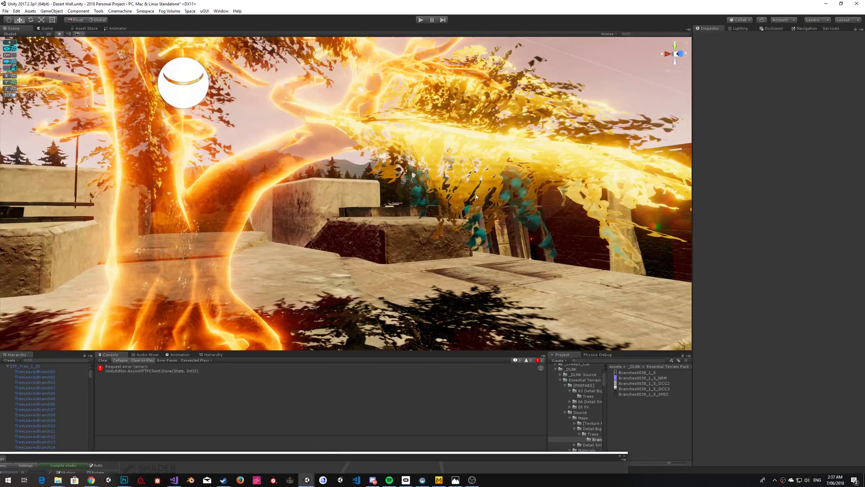
{"action": "mouse_move", "coordinate": [498, 219]}
{"action": "right_mouse_down"}
{"action": "mouse_move", "coordinate": [452, 191]}
{"action": "mouse_move", "coordinate": [460, 255]}
{"action": "right_mouse_up"}
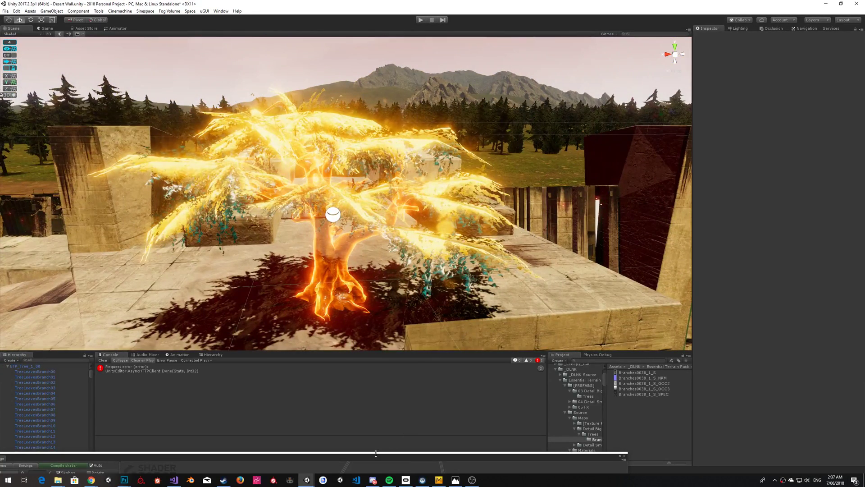
Step: Add a View Refl. Dir. node to the hologram shader graph and connect it to the Normalize node in place of View Dir
{"action": "left_click_drag", "start_coordinate": [374, 456], "coordinate": [586, 202]}
{"action": "left_click_drag", "start_coordinate": [578, 248], "coordinate": [599, 391]}
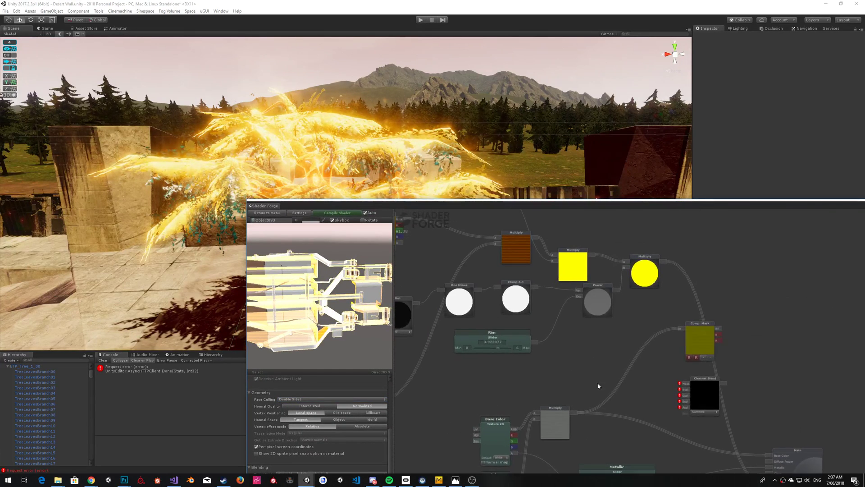
{"action": "left_click_drag", "start_coordinate": [452, 267], "coordinate": [639, 269]}
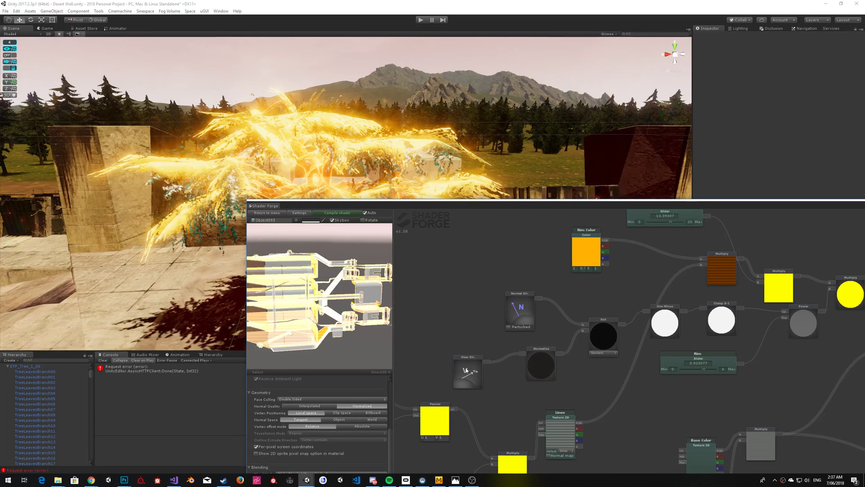
{"action": "left_click_drag", "start_coordinate": [478, 356], "coordinate": [436, 353]}
{"action": "left_click_drag", "start_coordinate": [457, 310], "coordinate": [512, 301]}
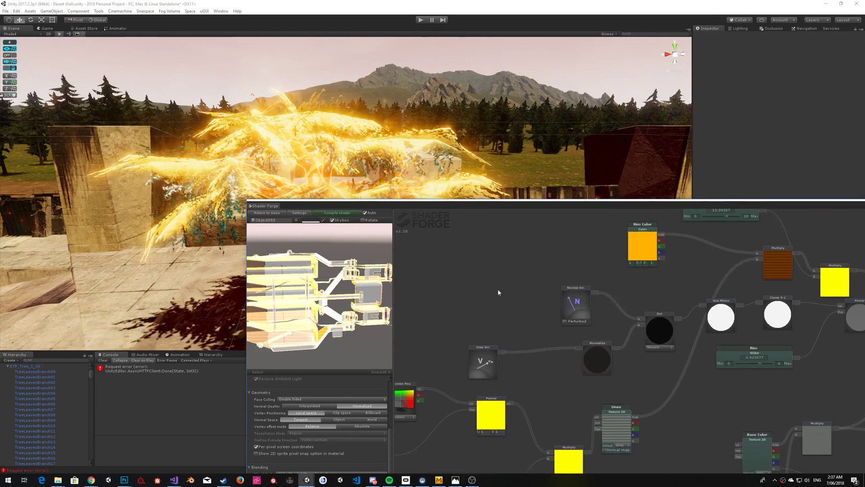
{"action": "right_click", "coordinate": [512, 303]}
{"action": "mouse_move", "coordinate": [513, 296]}
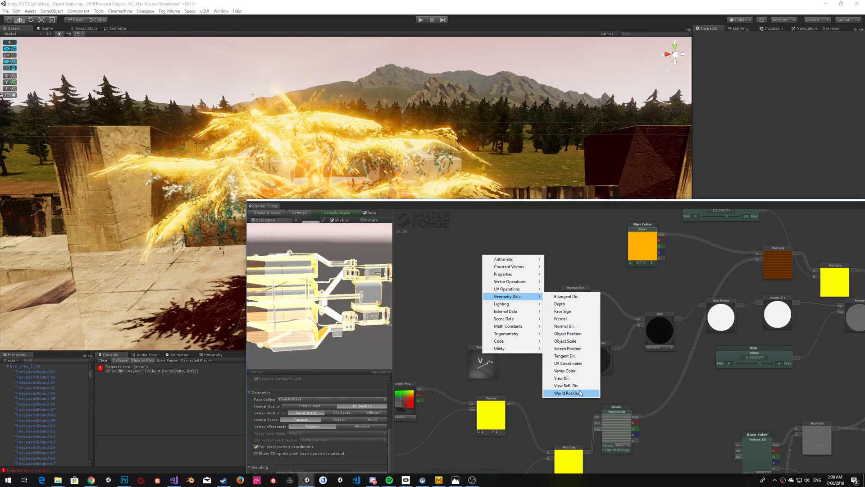
{"action": "left_click", "coordinate": [566, 385]}
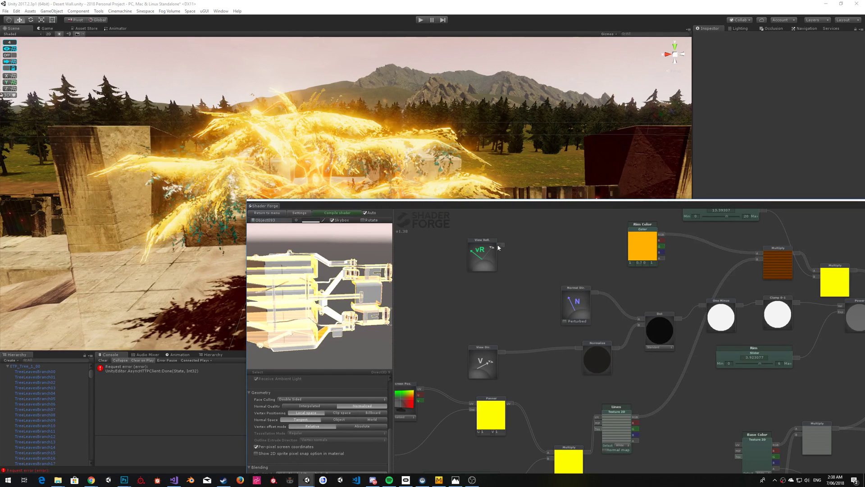
{"action": "left_click_drag", "start_coordinate": [501, 246], "coordinate": [579, 348]}
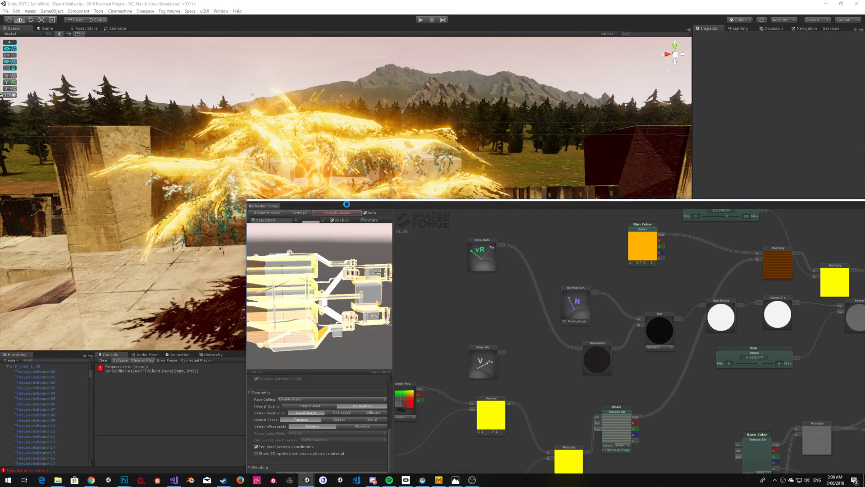
Step: Select the tree trunk and set the alpha of its material's Color to 93
{"action": "left_click_drag", "start_coordinate": [346, 207], "coordinate": [439, 213]}
{"action": "key", "text": "w"}
{"action": "mouse_move", "coordinate": [332, 216]}
{"action": "right_mouse_down"}
{"action": "mouse_move", "coordinate": [260, 43]}
{"action": "mouse_move", "coordinate": [224, 147]}
{"action": "mouse_move", "coordinate": [353, 131]}
{"action": "right_mouse_up"}
{"action": "mouse_move", "coordinate": [428, 131]}
{"action": "right_mouse_down"}
{"action": "mouse_move", "coordinate": [516, 125]}
{"action": "mouse_move", "coordinate": [347, 127]}
{"action": "mouse_move", "coordinate": [232, 150]}
{"action": "mouse_move", "coordinate": [291, 145]}
{"action": "mouse_move", "coordinate": [306, 240]}
{"action": "mouse_move", "coordinate": [139, 150]}
{"action": "mouse_move", "coordinate": [313, 181]}
{"action": "right_mouse_up"}
{"action": "left_click", "coordinate": [313, 180]}
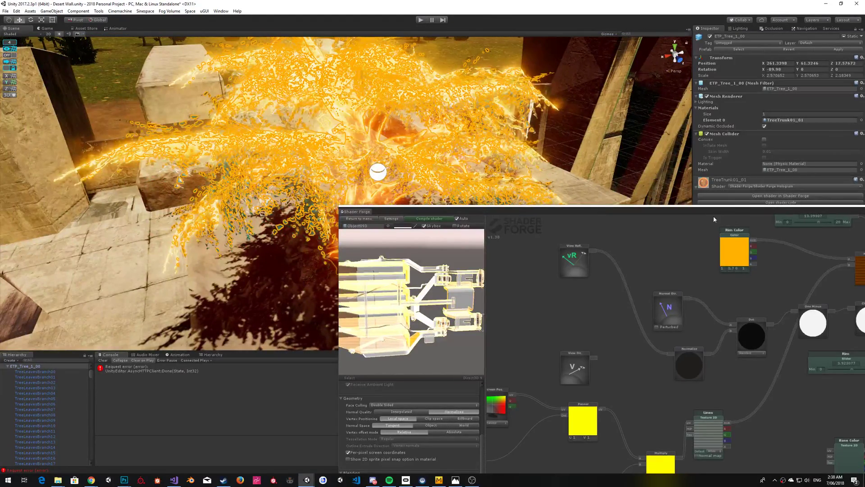
{"action": "left_click_drag", "start_coordinate": [709, 211], "coordinate": [341, 307]}
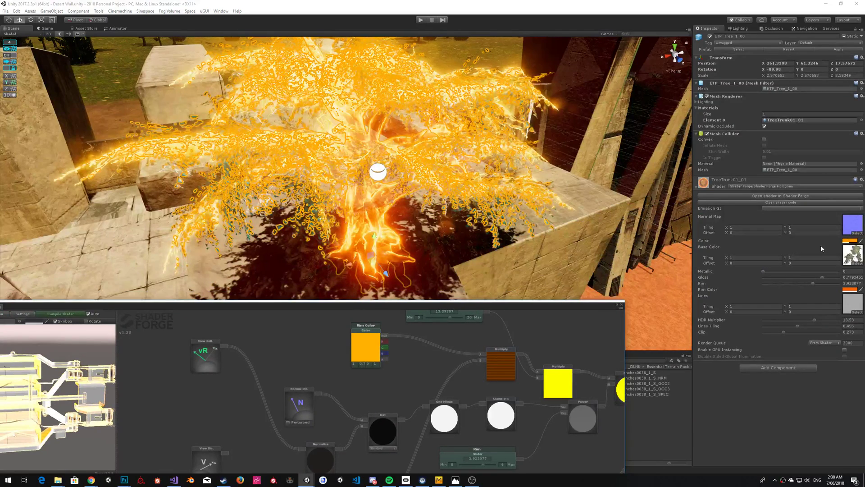
{"action": "left_click", "coordinate": [847, 241]}
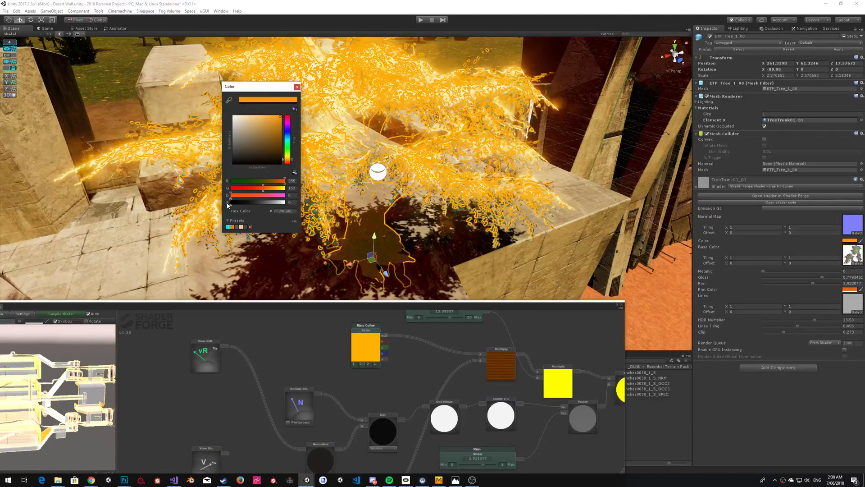
{"action": "left_click", "coordinate": [254, 203]}
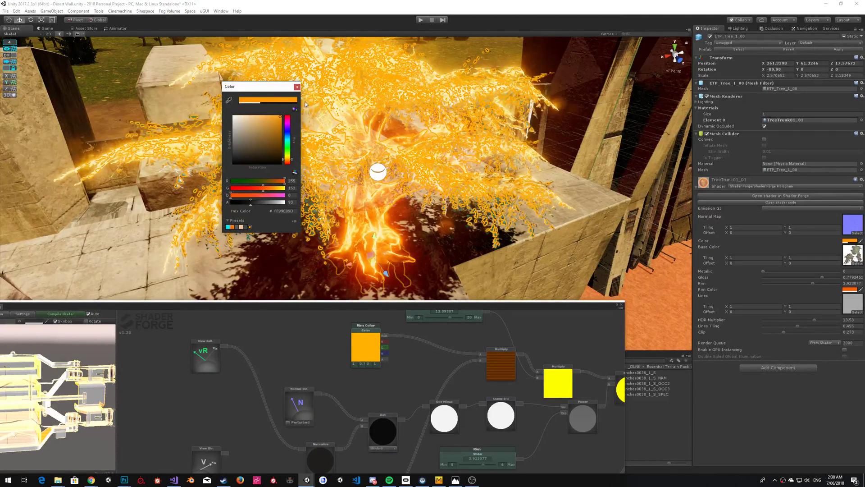
{"action": "left_click", "coordinate": [297, 87]}
Step: Lower the alpha of the leaf branch material's Color and check the tree from other angles
{"action": "left_click", "coordinate": [463, 197]}
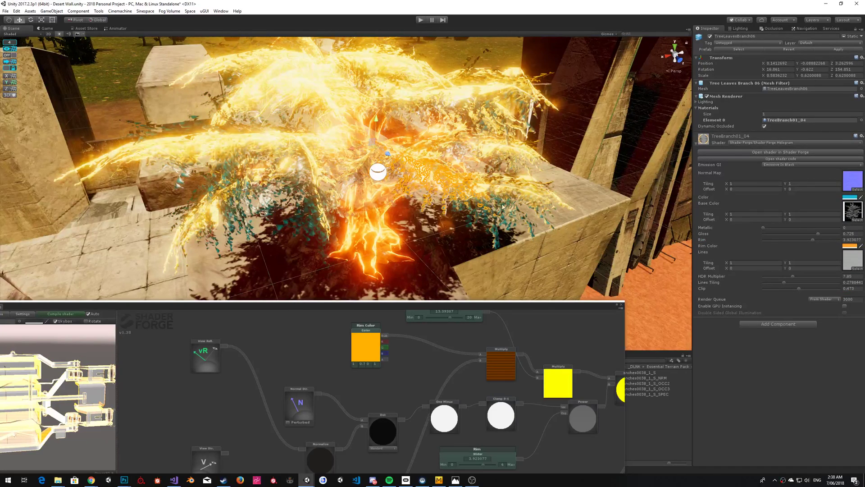
{"action": "left_click", "coordinate": [849, 197]}
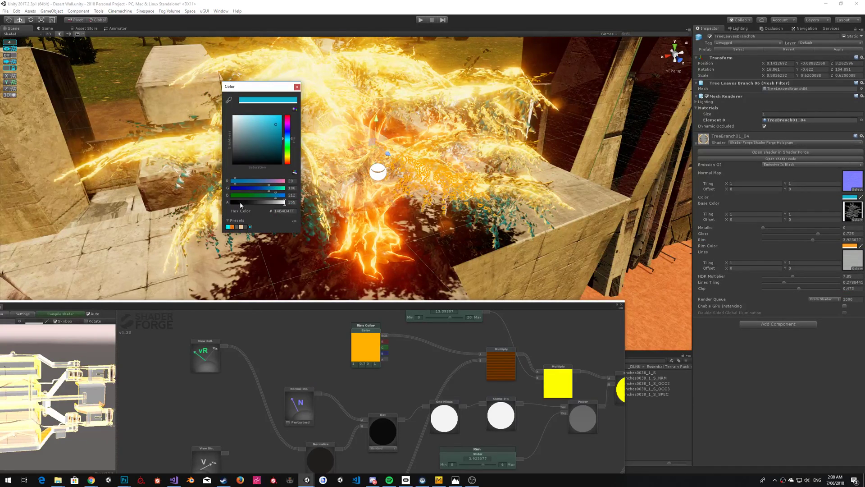
{"action": "left_click", "coordinate": [240, 202]}
{"action": "mouse_move", "coordinate": [241, 203]}
{"action": "left_mouse_down"}
{"action": "mouse_move", "coordinate": [223, 210]}
{"action": "mouse_move", "coordinate": [241, 208]}
{"action": "left_mouse_up"}
{"action": "left_click", "coordinate": [298, 87]}
{"action": "mouse_move", "coordinate": [347, 122]}
{"action": "right_mouse_down"}
{"action": "mouse_move", "coordinate": [432, 115]}
{"action": "mouse_move", "coordinate": [310, 120]}
{"action": "mouse_move", "coordinate": [285, 99]}
{"action": "mouse_move", "coordinate": [412, 93]}
{"action": "mouse_move", "coordinate": [469, 77]}
{"action": "right_mouse_up"}
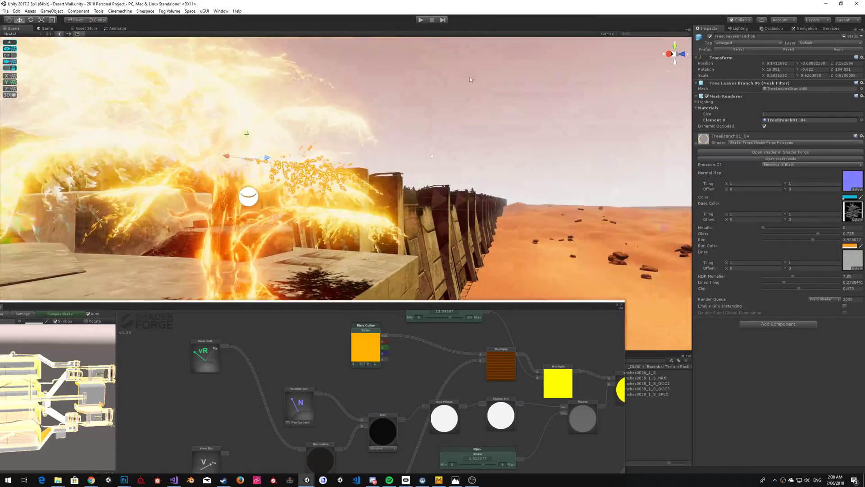
{"action": "left_click", "coordinate": [569, 121]}
{"action": "mouse_move", "coordinate": [570, 121]}
{"action": "right_mouse_down"}
{"action": "mouse_move", "coordinate": [529, 134]}
{"action": "mouse_move", "coordinate": [787, 90]}
{"action": "mouse_move", "coordinate": [836, 114]}
{"action": "mouse_move", "coordinate": [809, 203]}
{"action": "mouse_move", "coordinate": [599, 216]}
{"action": "mouse_move", "coordinate": [624, 222]}
{"action": "mouse_move", "coordinate": [647, 203]}
{"action": "right_mouse_up"}
Step: Open the leaf branch material's Rim Color and inspect the tree's leaves and trunk from several angles
{"action": "left_click", "coordinate": [508, 212]}
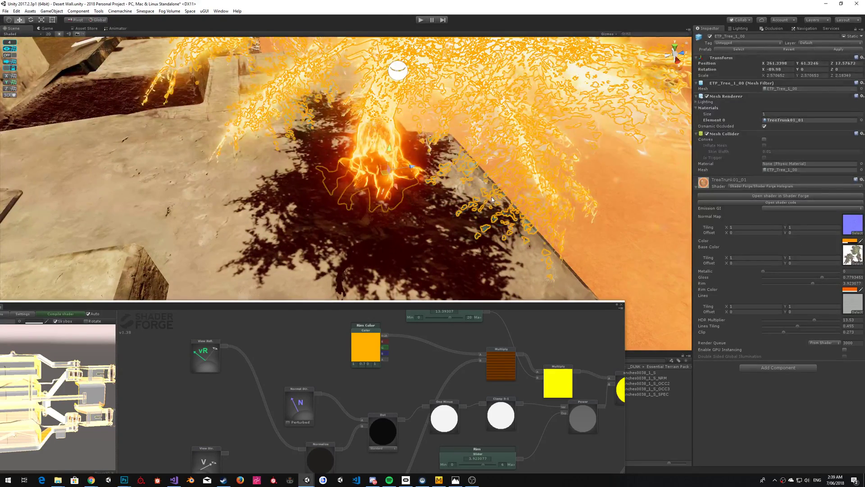
{"action": "left_click", "coordinate": [492, 199]}
{"action": "left_click", "coordinate": [861, 196]}
{"action": "left_click", "coordinate": [849, 246]}
{"action": "right_click_drag", "start_coordinate": [356, 178], "coordinate": [470, 84]}
{"action": "left_click", "coordinate": [534, 99]}
{"action": "mouse_move", "coordinate": [536, 100]}
{"action": "right_mouse_down"}
{"action": "mouse_move", "coordinate": [518, 135]}
{"action": "mouse_move", "coordinate": [405, 126]}
{"action": "mouse_move", "coordinate": [218, 90]}
{"action": "mouse_move", "coordinate": [355, 150]}
{"action": "right_mouse_up"}
Step: Set the tree trunk material's Rim Color to blue and inspect the glow from a distance
{"action": "left_click", "coordinate": [375, 179]}
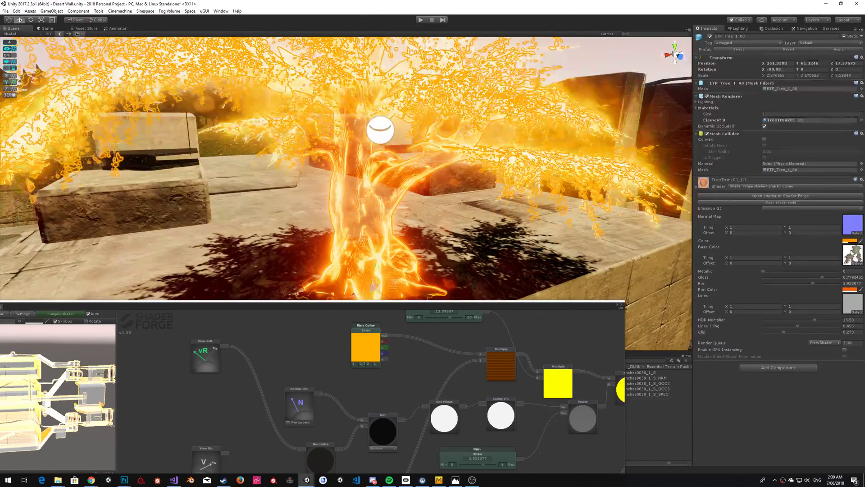
{"action": "left_click", "coordinate": [850, 290]}
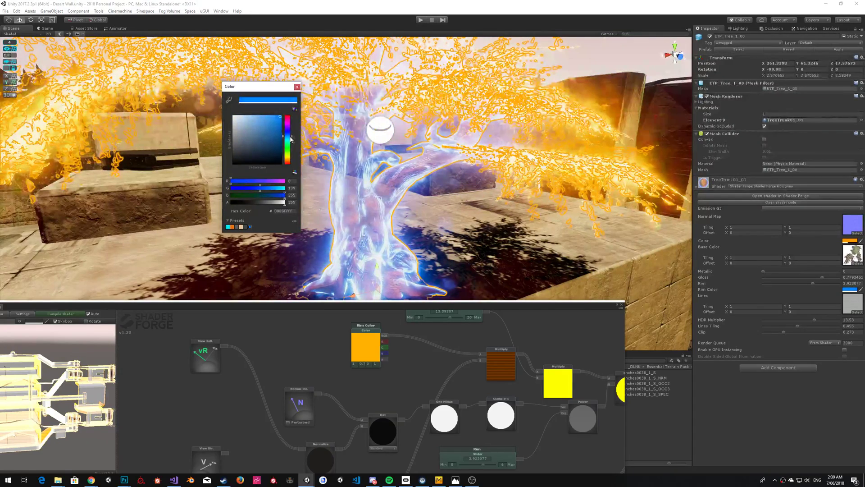
{"action": "left_click", "coordinate": [298, 85]}
{"action": "left_click", "coordinate": [525, 96]}
{"action": "right_click_drag", "start_coordinate": [311, 92], "coordinate": [363, 102]}
{"action": "key", "text": "s"}
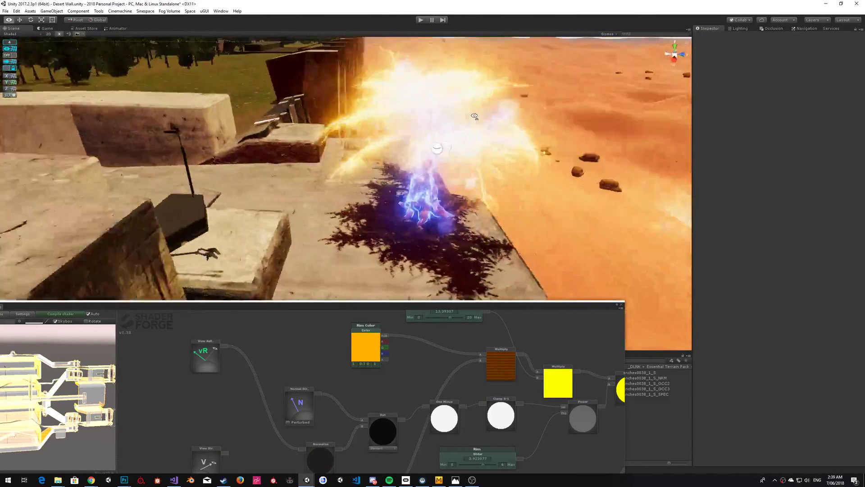
{"action": "right_click_drag", "start_coordinate": [474, 116], "coordinate": [316, 161]}
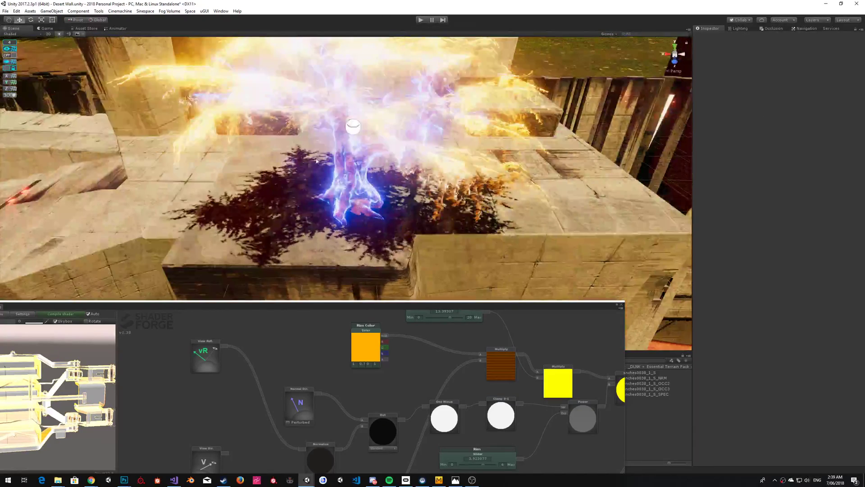
Step: Move the whole tree across the stone platform to about X 247.23, Z 15.19 and view it against the surroundings
{"action": "left_click", "coordinate": [373, 202]}
{"action": "key", "text": "s"}
{"action": "mouse_move", "coordinate": [373, 201]}
{"action": "right_mouse_down"}
{"action": "mouse_move", "coordinate": [422, 206]}
{"action": "mouse_move", "coordinate": [370, 216]}
{"action": "right_mouse_up"}
{"action": "left_click_drag", "start_coordinate": [370, 216], "coordinate": [453, 178]}
{"action": "right_click_drag", "start_coordinate": [453, 178], "coordinate": [469, 158]}
{"action": "left_click", "coordinate": [592, 106]}
{"action": "key", "text": "w"}
{"action": "key", "text": "w"}
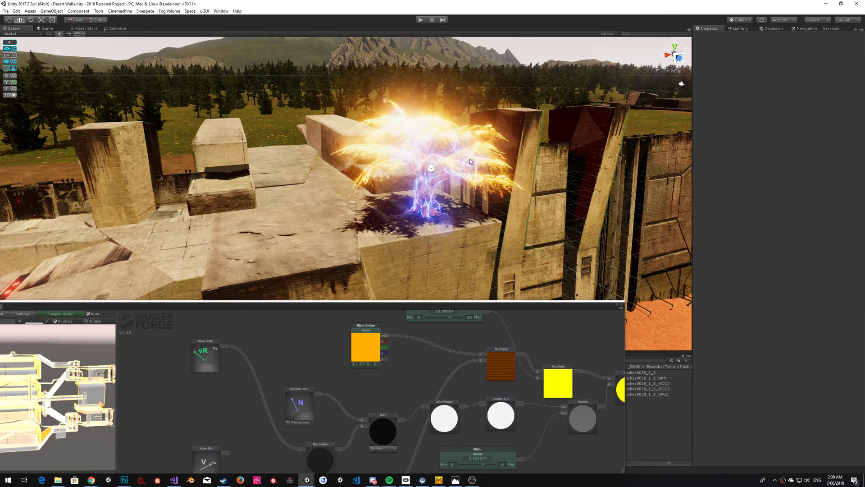
Step: Examine the tree trunk up close, then review the rim, HDR multiplier and lines nodes in the hologram shader graph
{"action": "left_click_drag", "start_coordinate": [481, 310], "coordinate": [585, 81]}
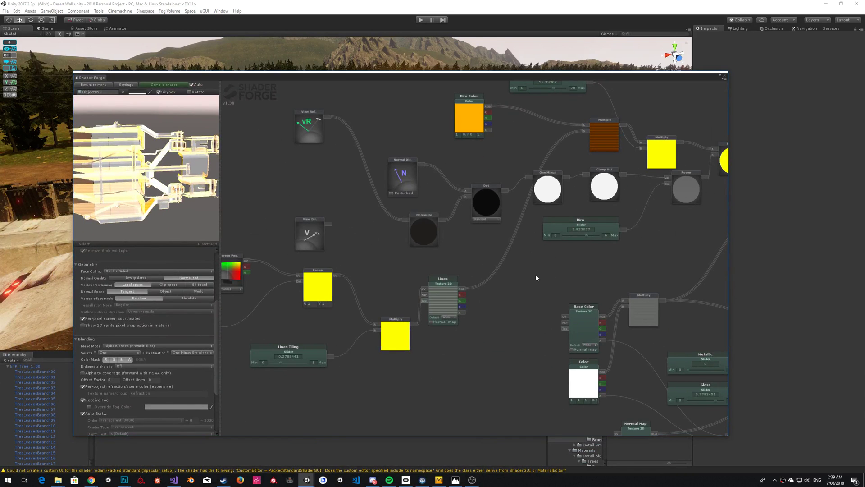
{"action": "right_click", "coordinate": [525, 279]}
{"action": "left_click", "coordinate": [622, 266]}
{"action": "left_click_drag", "start_coordinate": [537, 74], "coordinate": [450, 358]}
{"action": "right_click_drag", "start_coordinate": [477, 120], "coordinate": [452, 194]}
{"action": "key", "text": "w"}
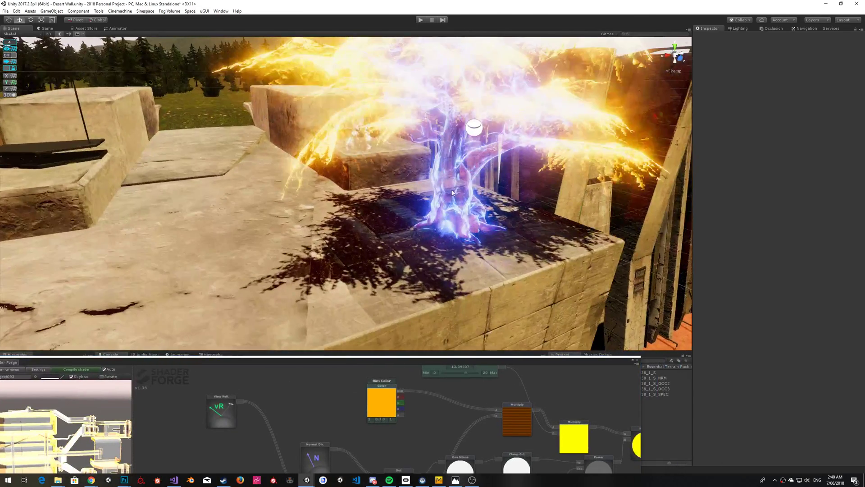
{"action": "left_click", "coordinate": [452, 192]}
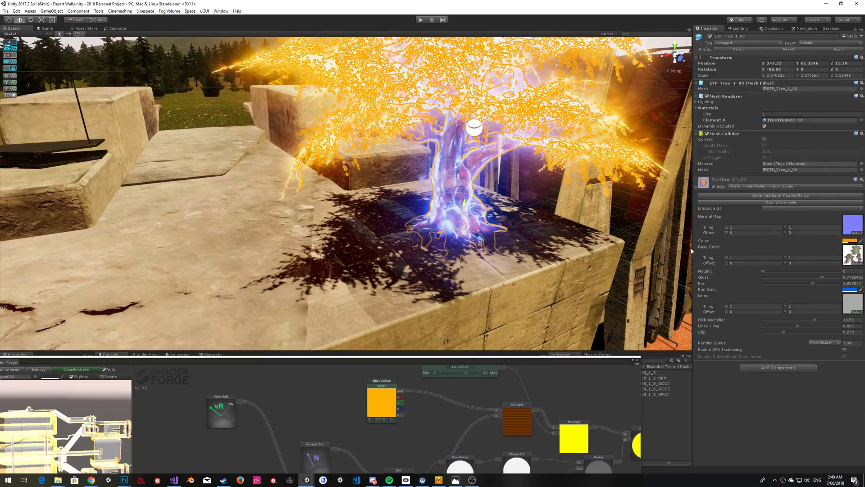
{"action": "left_click_drag", "start_coordinate": [492, 362], "coordinate": [564, 179]}
{"action": "scroll", "coordinate": [491, 287], "scroll_direction": "down", "scroll_amount": 3}
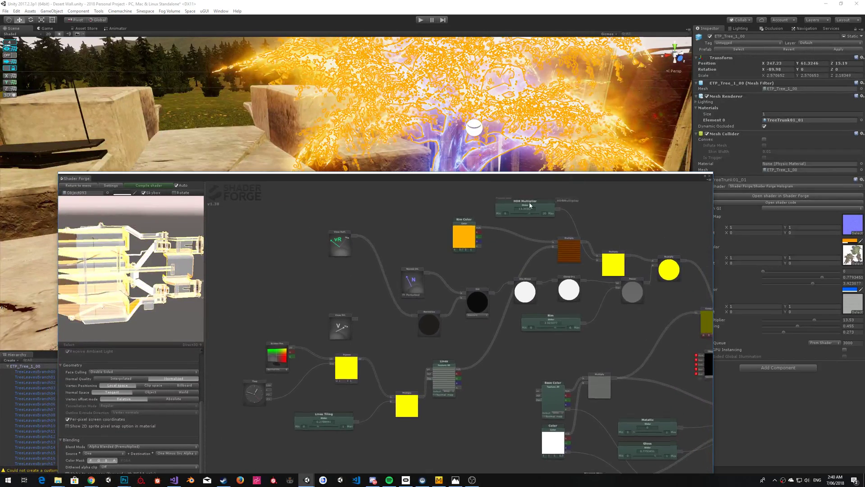
{"action": "scroll", "coordinate": [490, 286], "scroll_direction": "up", "scroll_amount": 2}
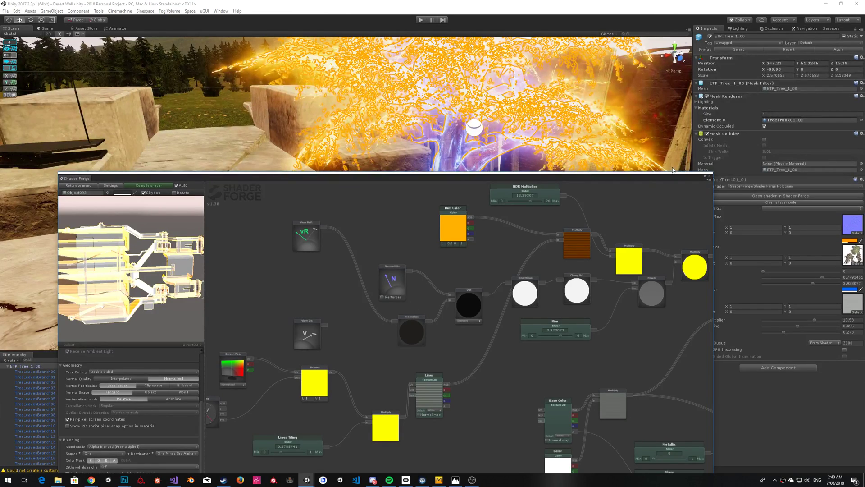
Step: Set the shader's Transparency Mode to Reflective and check the effect on the tree in the scene
{"action": "left_click_drag", "start_coordinate": [596, 173], "coordinate": [608, 64]}
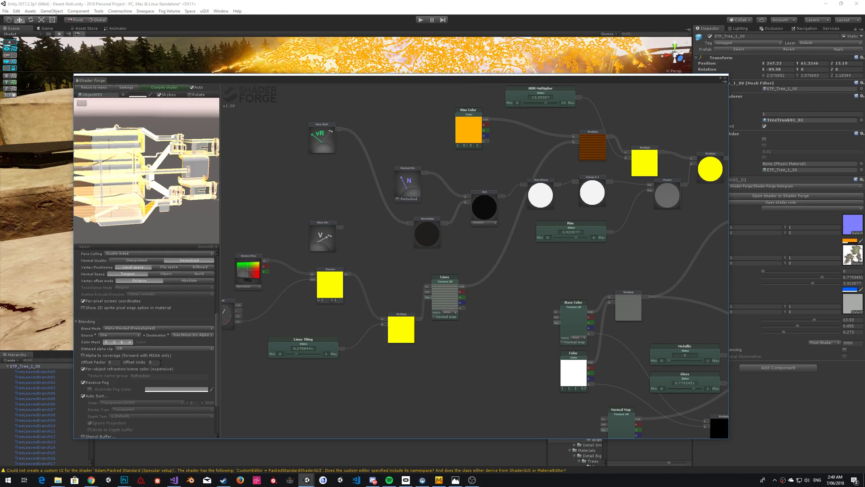
{"action": "scroll", "coordinate": [158, 358], "scroll_direction": "up", "scroll_amount": 3}
{"action": "scroll", "coordinate": [164, 328], "scroll_direction": "up", "scroll_amount": 2}
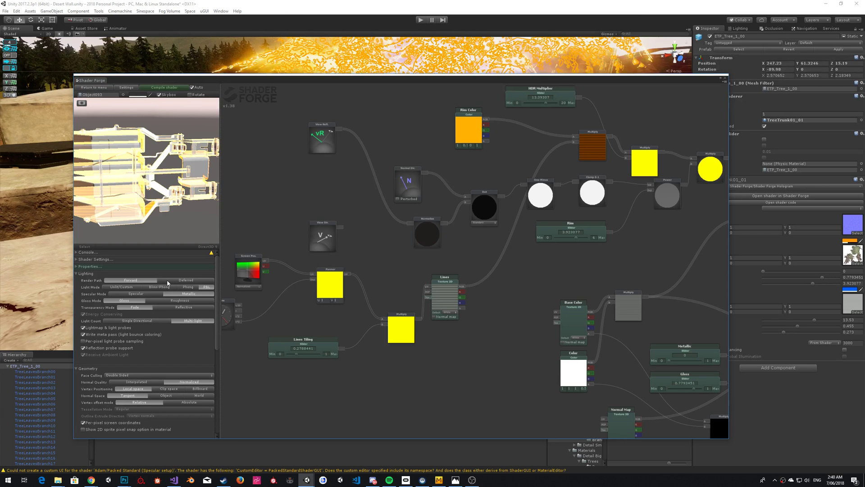
{"action": "mouse_move", "coordinate": [137, 155]}
{"action": "left_mouse_down"}
{"action": "mouse_move", "coordinate": [193, 187]}
{"action": "mouse_move", "coordinate": [189, 212]}
{"action": "mouse_move", "coordinate": [126, 163]}
{"action": "left_mouse_up"}
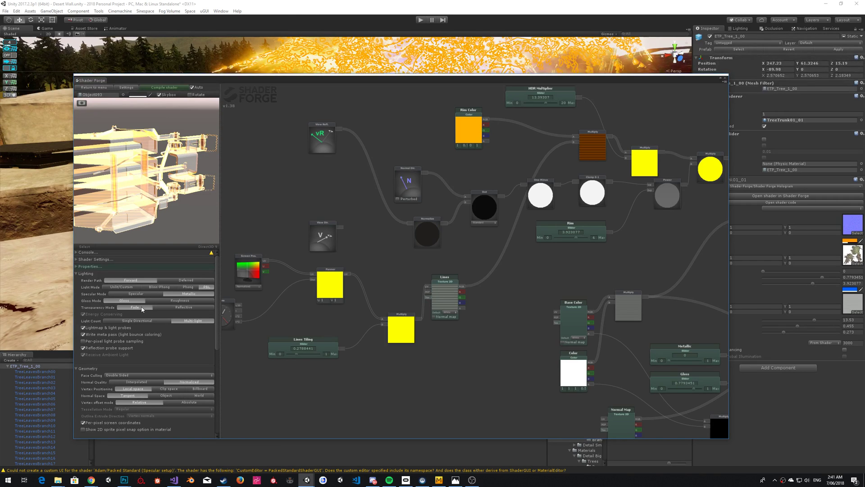
{"action": "left_click", "coordinate": [171, 308]}
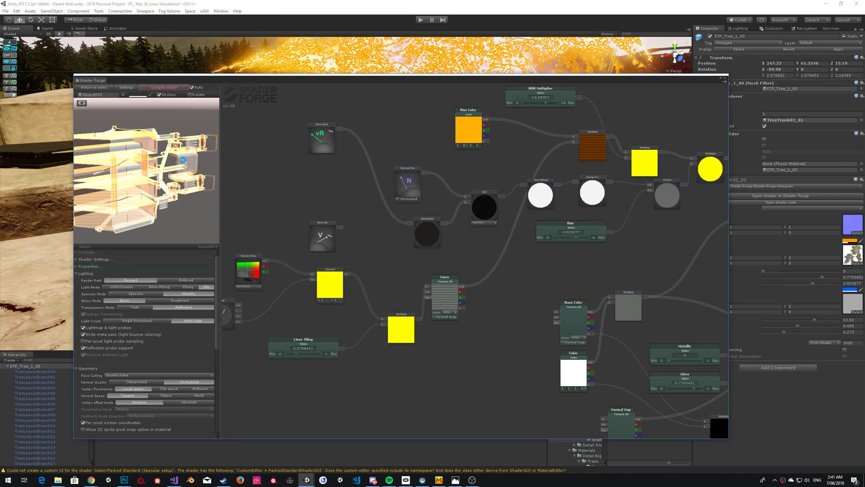
{"action": "left_click_drag", "start_coordinate": [188, 165], "coordinate": [365, 307]}
{"action": "right_click_drag", "start_coordinate": [400, 161], "coordinate": [557, 68]}
{"action": "left_click", "coordinate": [554, 86]}
{"action": "right_click_drag", "start_coordinate": [552, 104], "coordinate": [428, 195]}
{"action": "key", "text": "w"}
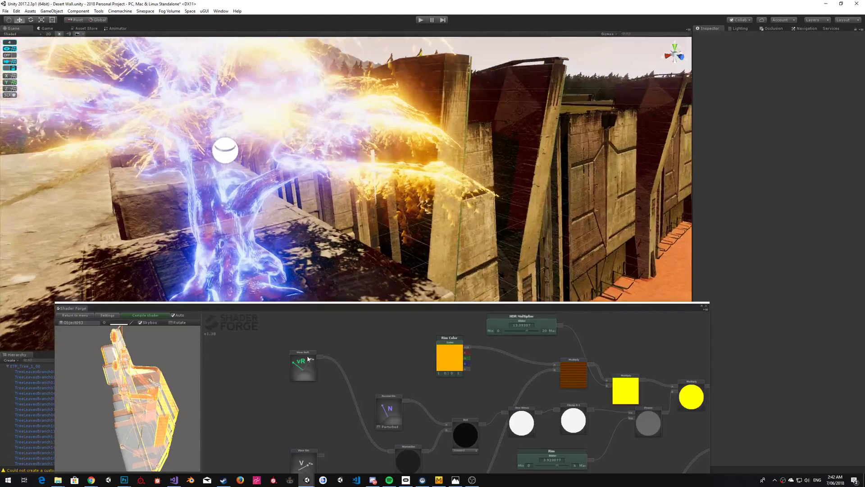
Step: Review the hologram shader's Lighting, Geometry and Blending settings, including face culling and blend mode
{"action": "left_click_drag", "start_coordinate": [313, 307], "coordinate": [326, 62]}
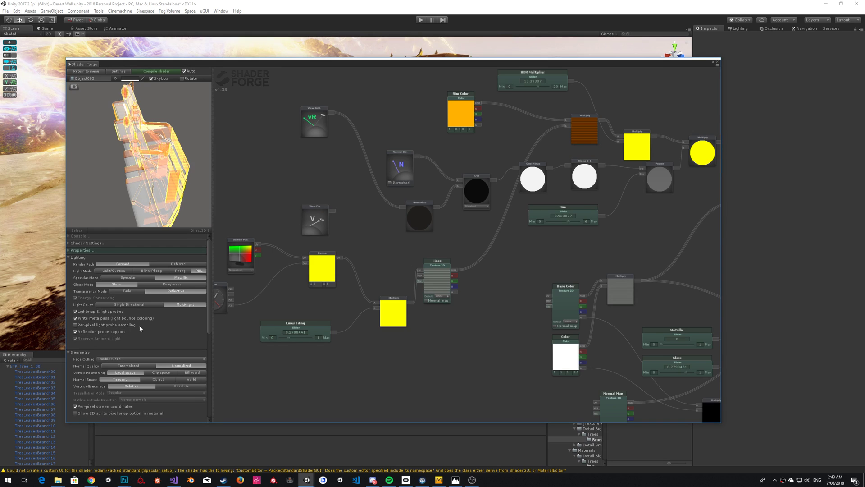
{"action": "scroll", "coordinate": [168, 325], "scroll_direction": "down", "scroll_amount": 1}
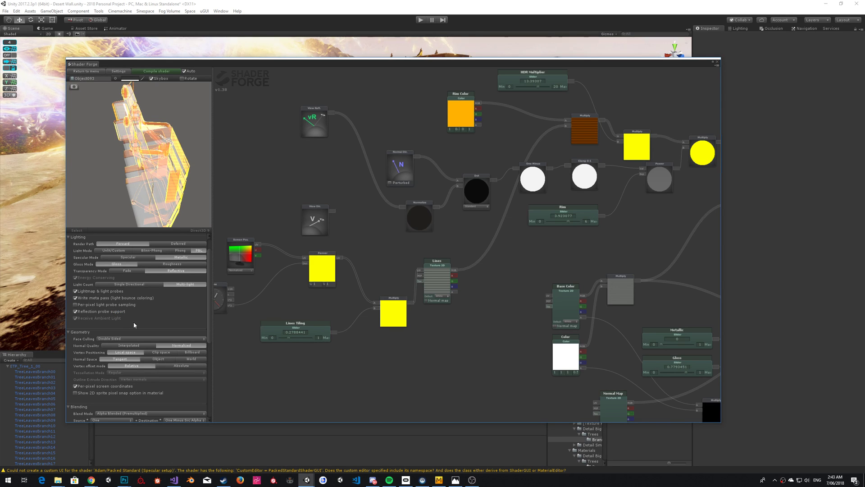
{"action": "scroll", "coordinate": [134, 323], "scroll_direction": "down", "scroll_amount": 3}
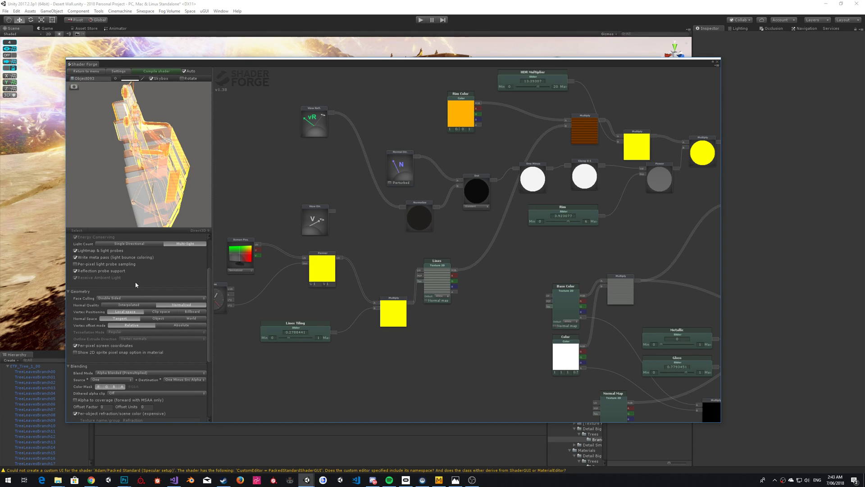
{"action": "scroll", "coordinate": [136, 284], "scroll_direction": "down", "scroll_amount": 1}
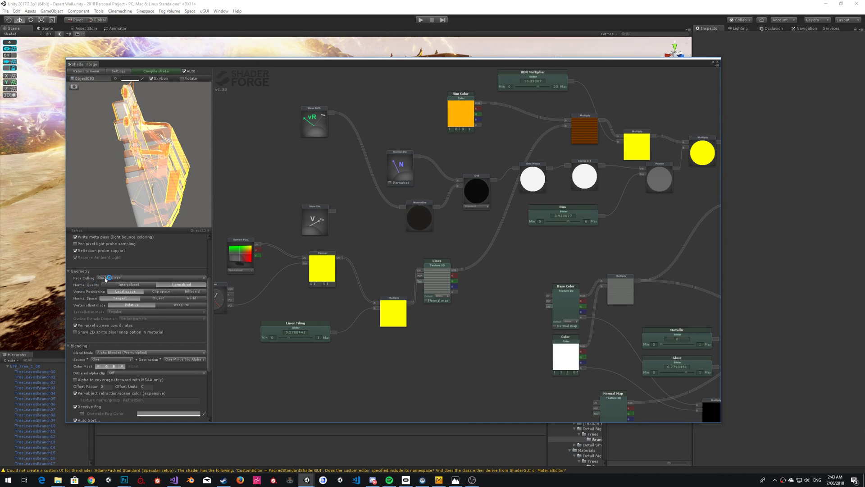
{"action": "left_click", "coordinate": [87, 278]}
{"action": "left_click", "coordinate": [83, 279]}
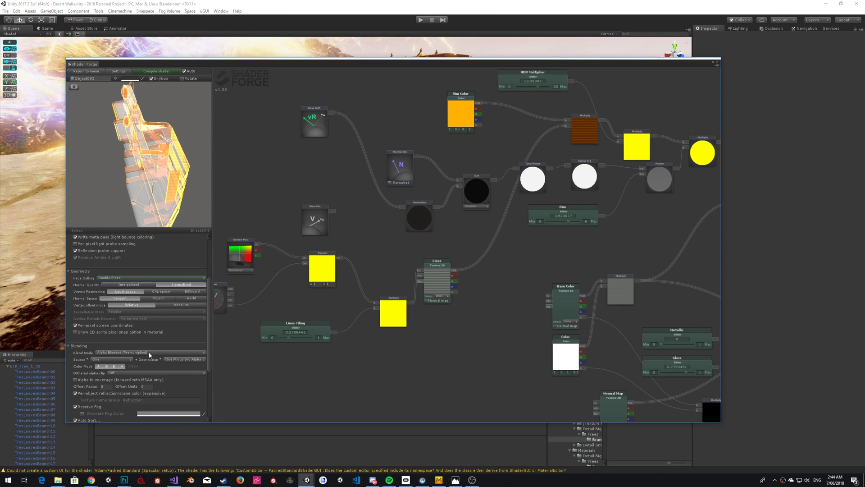
{"action": "scroll", "coordinate": [149, 355], "scroll_direction": "down", "scroll_amount": 4}
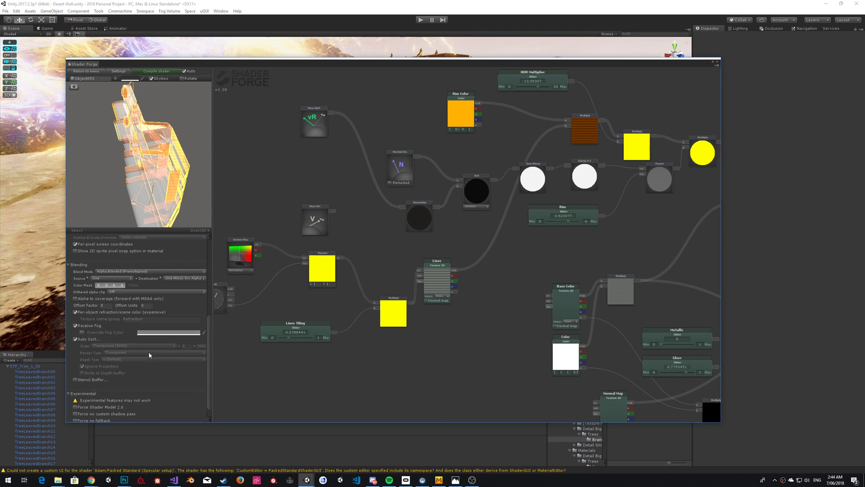
Step: Examine the hologram shader's Blending options, including the blend mode, source and destination factors, and dithered alpha clip choices
{"action": "left_click", "coordinate": [116, 272]}
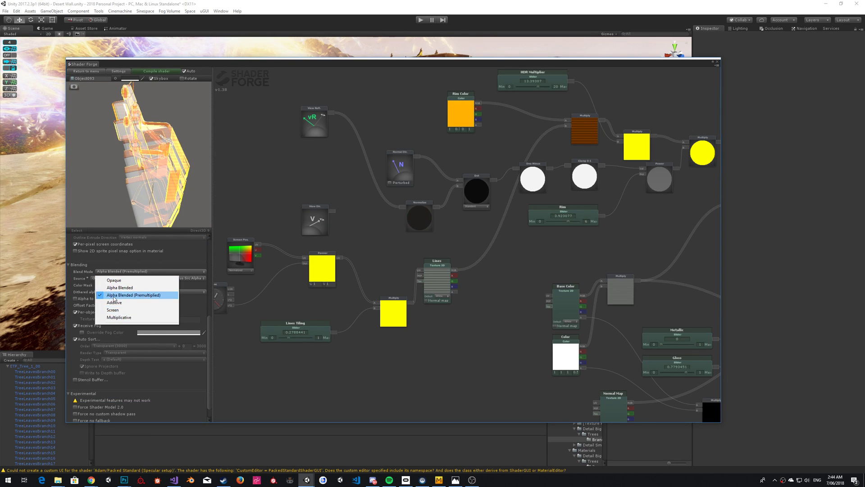
{"action": "left_click", "coordinate": [82, 271]}
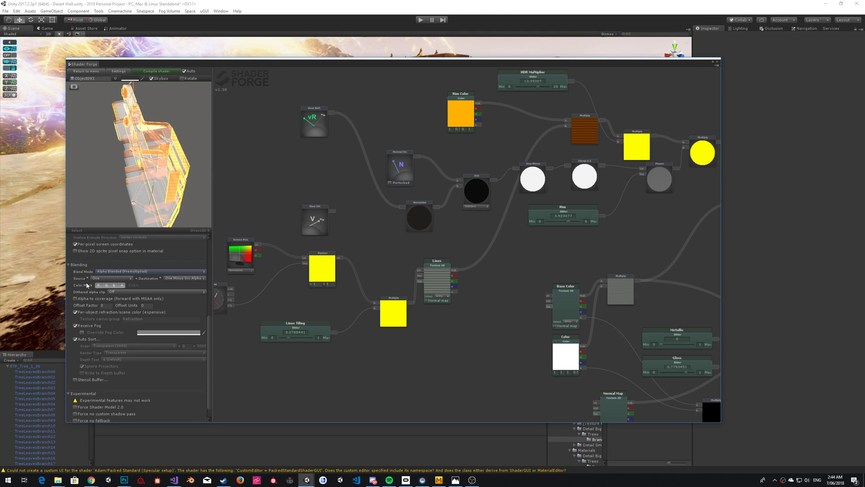
{"action": "left_click", "coordinate": [179, 278]}
{"action": "left_click", "coordinate": [162, 279]}
{"action": "left_click", "coordinate": [130, 278]}
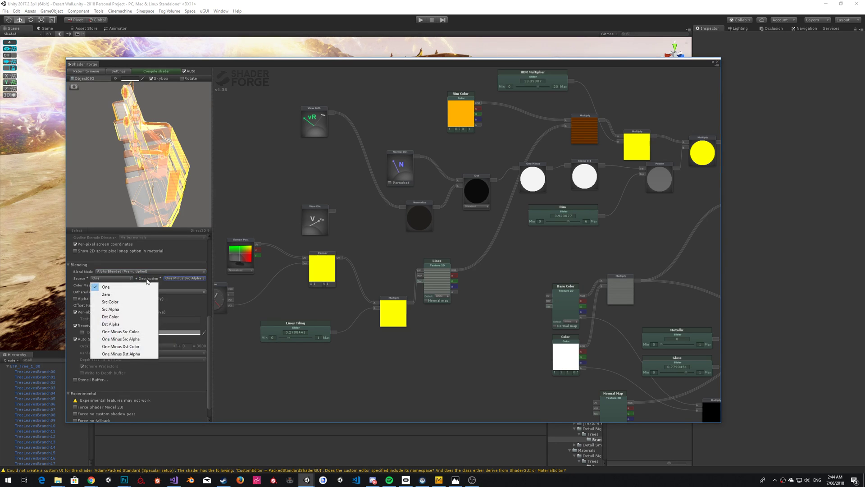
{"action": "left_click", "coordinate": [147, 280]}
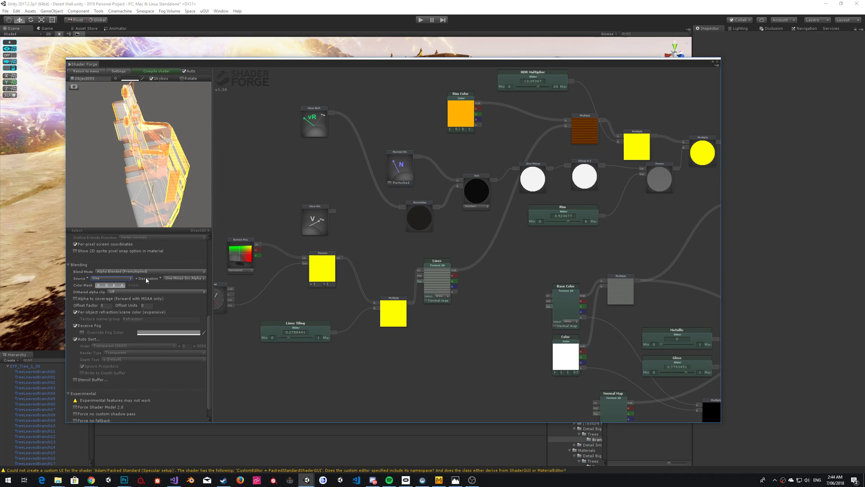
{"action": "left_click", "coordinate": [149, 264]}
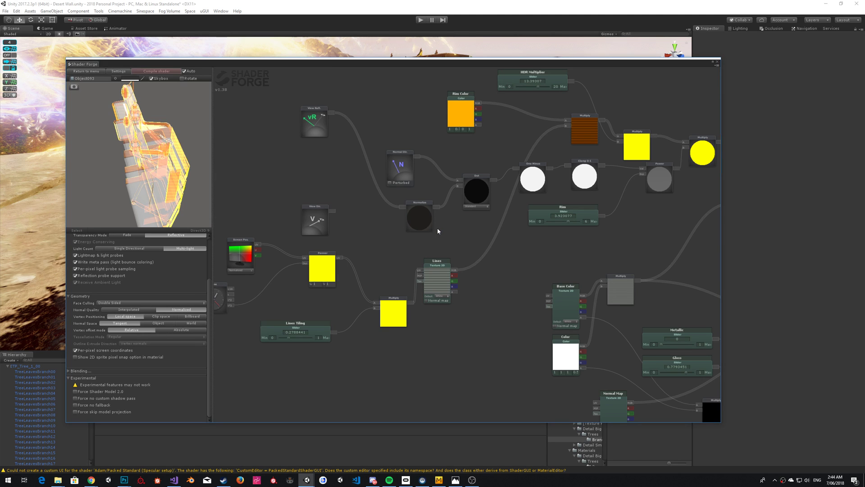
{"action": "left_click", "coordinate": [69, 372]}
{"action": "scroll", "coordinate": [145, 356], "scroll_direction": "down", "scroll_amount": 5}
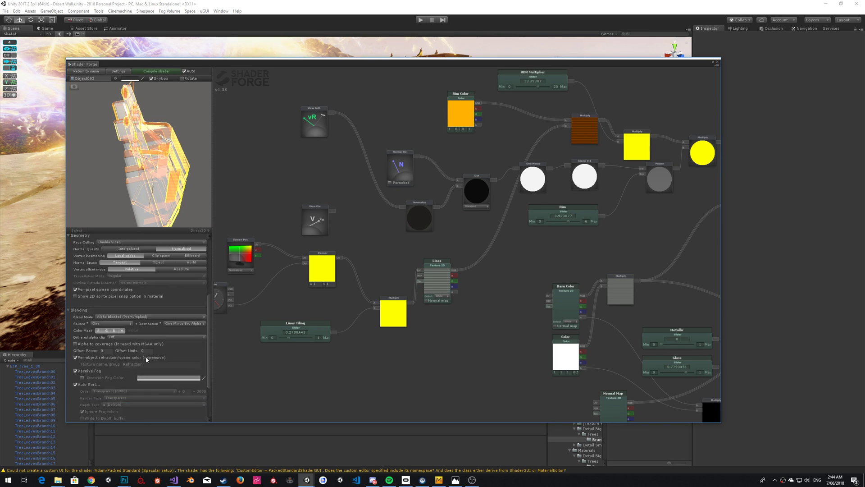
{"action": "left_click", "coordinate": [154, 277]}
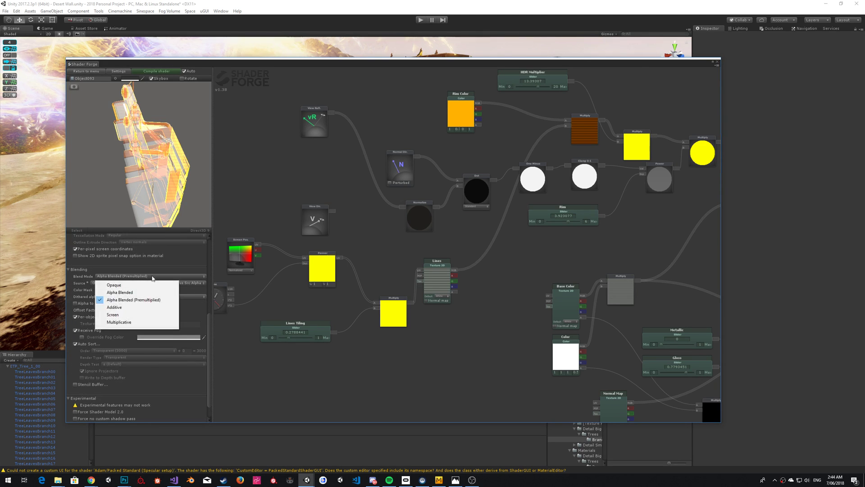
{"action": "left_click", "coordinate": [78, 285]}
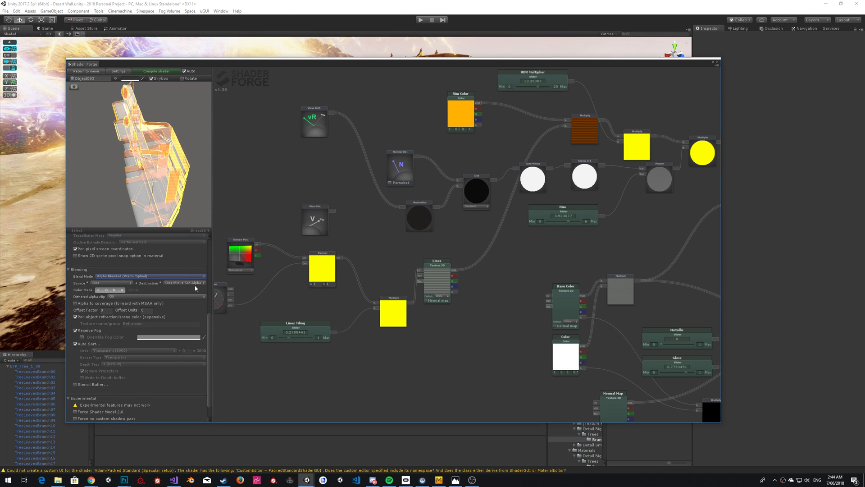
{"action": "scroll", "coordinate": [196, 289], "scroll_direction": "down", "scroll_amount": 2}
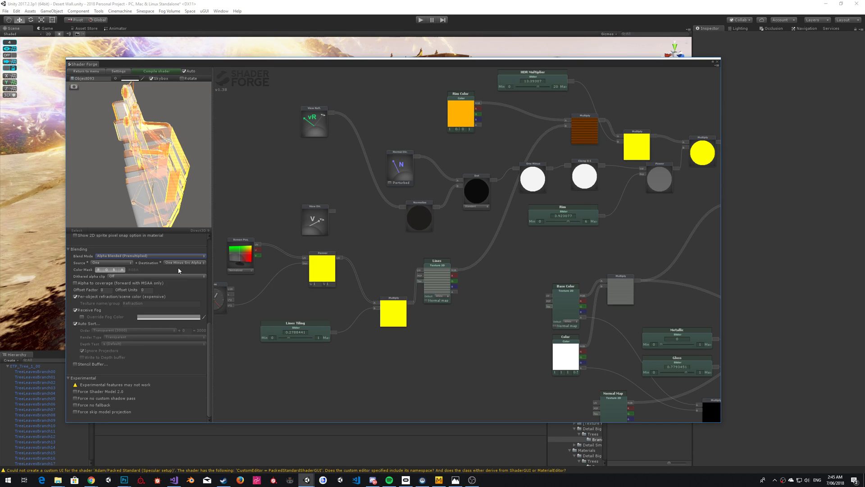
{"action": "left_click", "coordinate": [137, 277]}
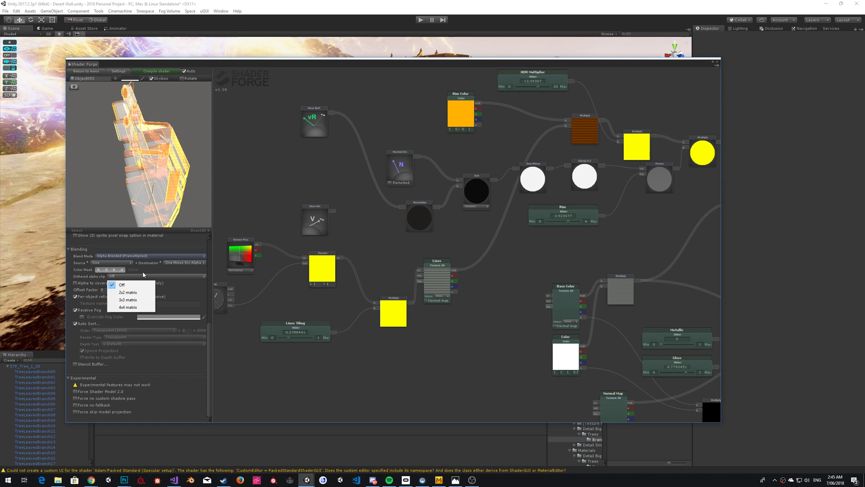
{"action": "left_click", "coordinate": [144, 269]}
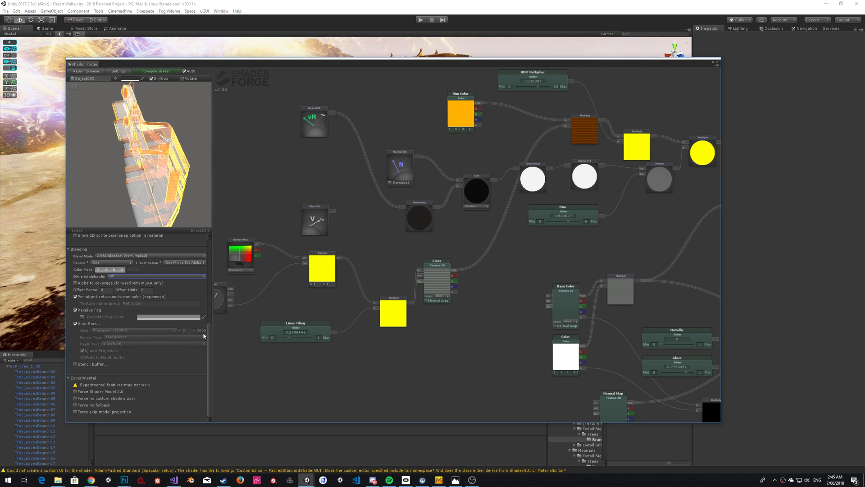
Step: Close the shader editor and open the Physics Debugger with the forested mountain landscape in view
{"action": "left_click", "coordinate": [718, 62]}
{"action": "right_click_drag", "start_coordinate": [382, 131], "coordinate": [277, 89]}
{"action": "key", "text": "s"}
{"action": "key", "text": "w"}
{"action": "left_click", "coordinate": [364, 151]}
{"action": "key", "text": "s"}
{"action": "left_click", "coordinate": [218, 145]}
{"action": "right_click_drag", "start_coordinate": [218, 145], "coordinate": [400, 168]}
{"action": "key", "text": "w"}
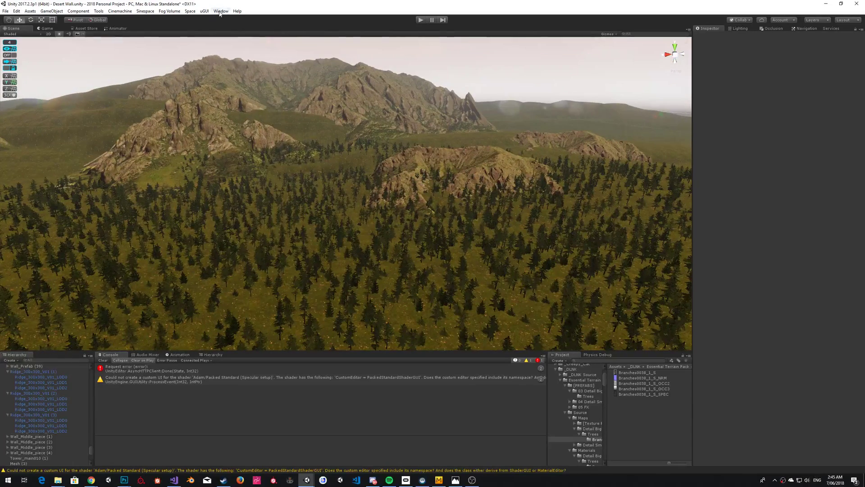
{"action": "left_click", "coordinate": [220, 11]}
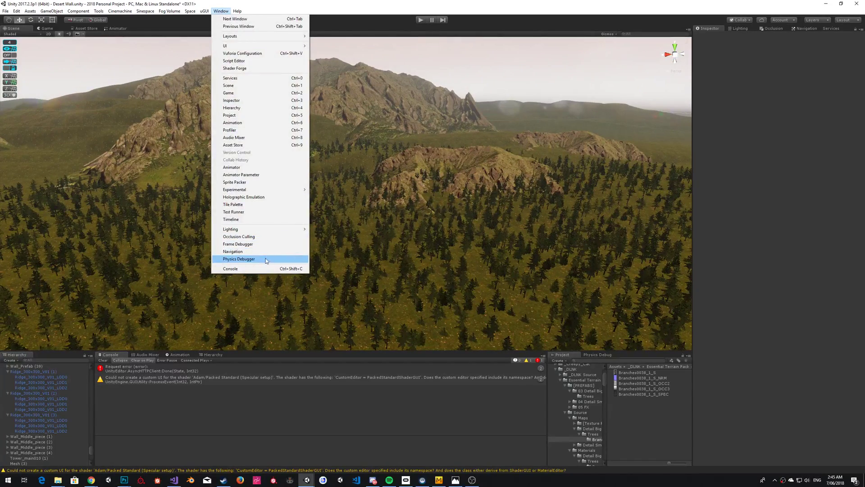
{"action": "left_click", "coordinate": [239, 259]}
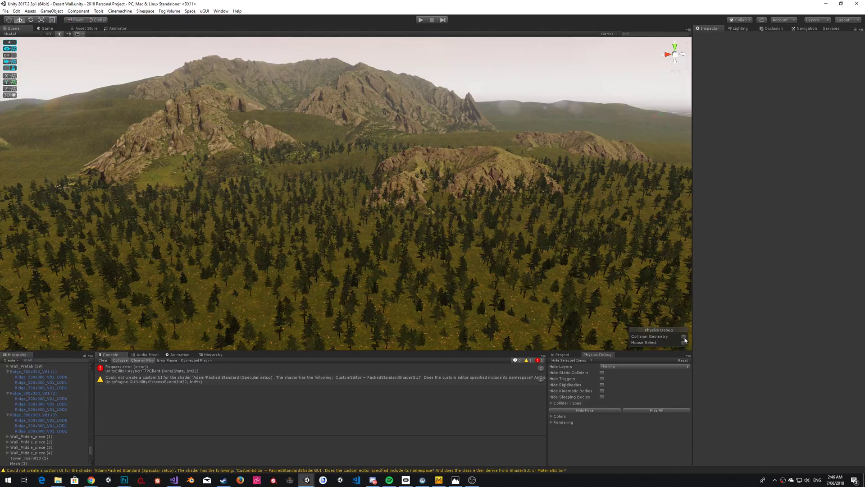
Step: Inspect the forest ridge and the Mesh Collider on its LOD0 mesh, and look over the surrounding terrain
{"action": "right_click_drag", "start_coordinate": [554, 253], "coordinate": [460, 187]}
{"action": "left_click", "coordinate": [460, 187]}
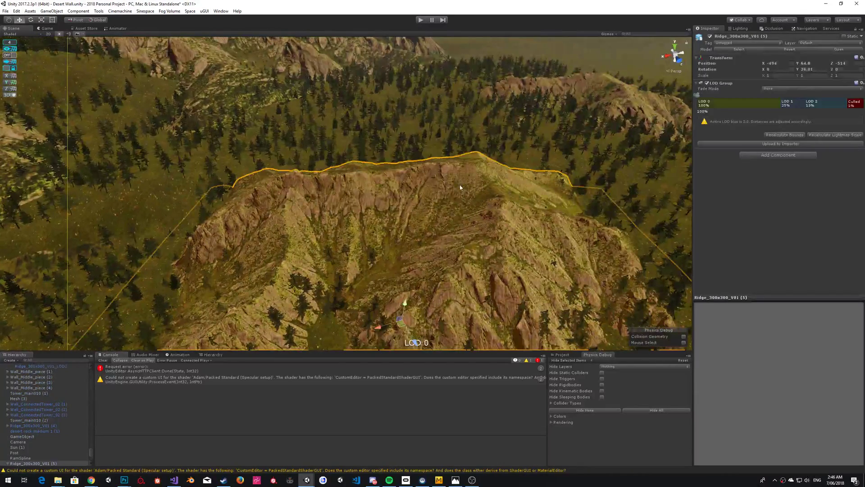
{"action": "left_click", "coordinate": [560, 204]}
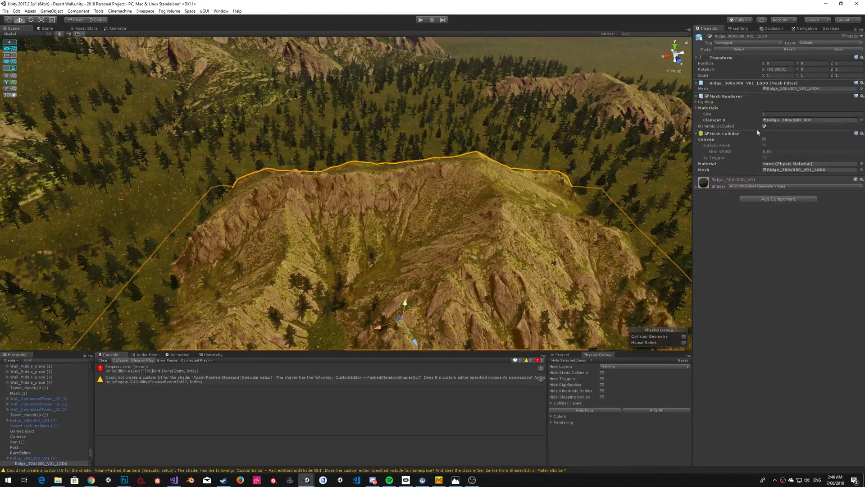
{"action": "right_click_drag", "start_coordinate": [460, 186], "coordinate": [606, 274]}
{"action": "left_click", "coordinate": [520, 148]}
{"action": "key", "text": "w"}
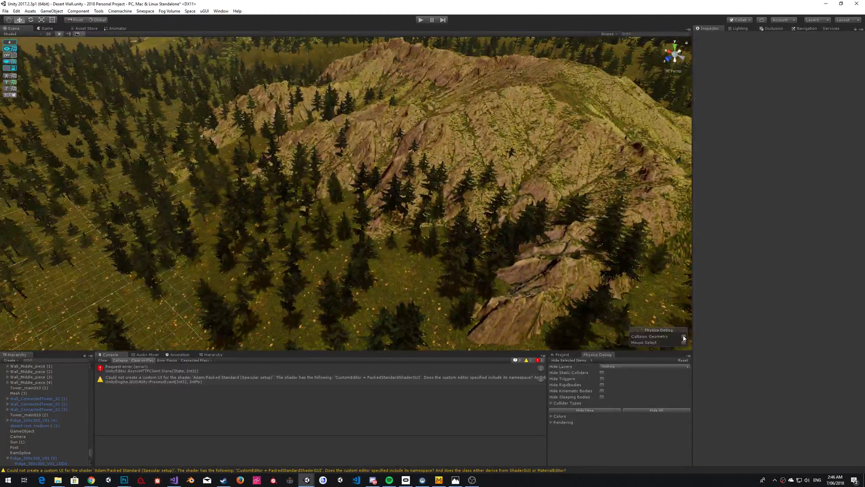
{"action": "right_click_drag", "start_coordinate": [554, 229], "coordinate": [625, 279]}
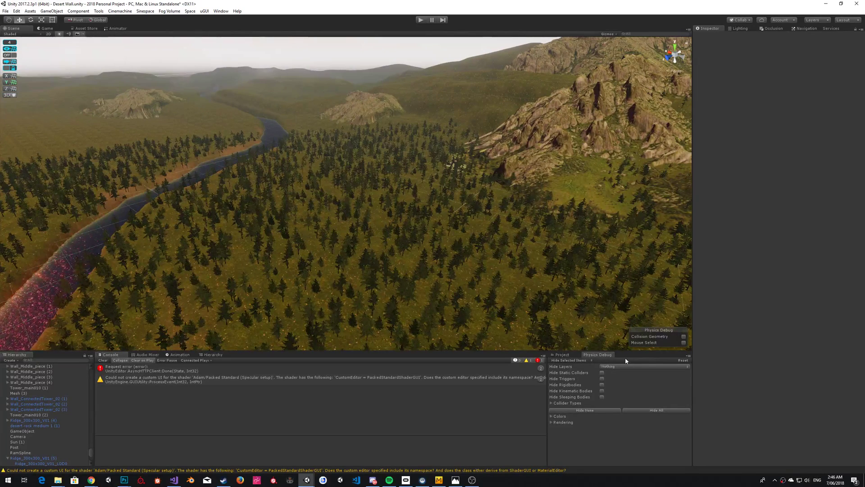
Step: Show the Collision Geometry overlay in the scene and enable the Mesh Collider on the forest ridge's LOD0 mesh
{"action": "left_click", "coordinate": [683, 337]}
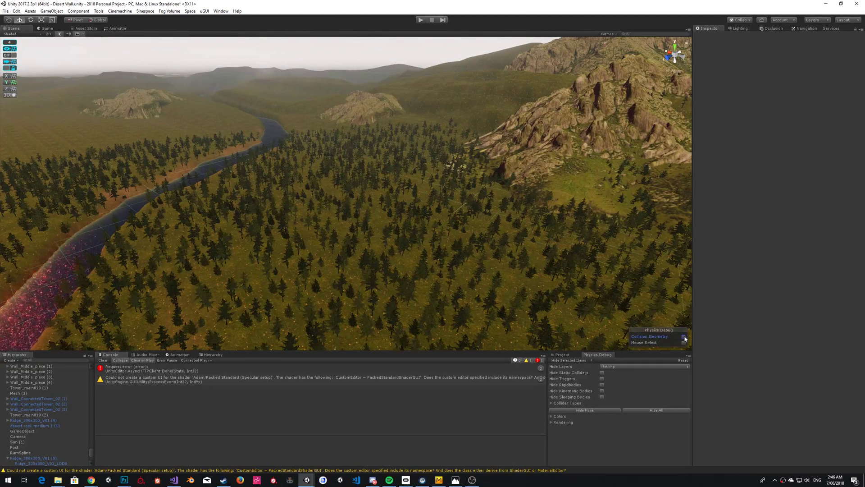
{"action": "left_click", "coordinate": [683, 337]}
{"action": "right_click_drag", "start_coordinate": [492, 147], "coordinate": [493, 190]}
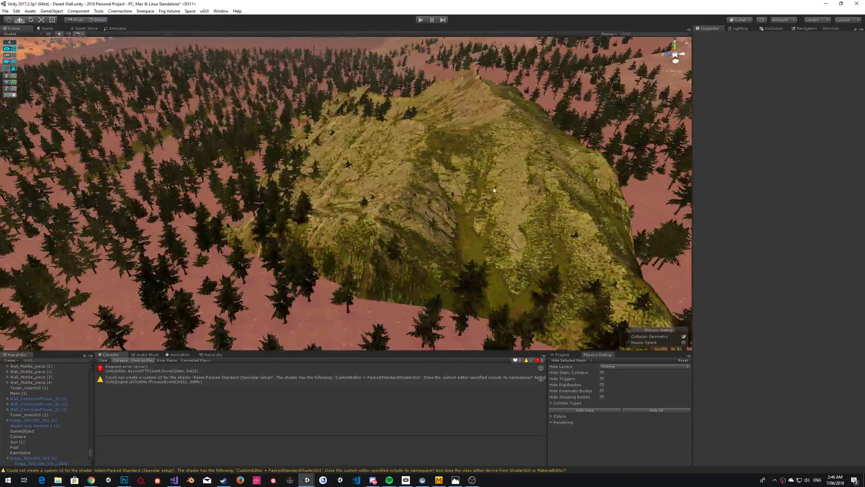
{"action": "left_click", "coordinate": [473, 133]}
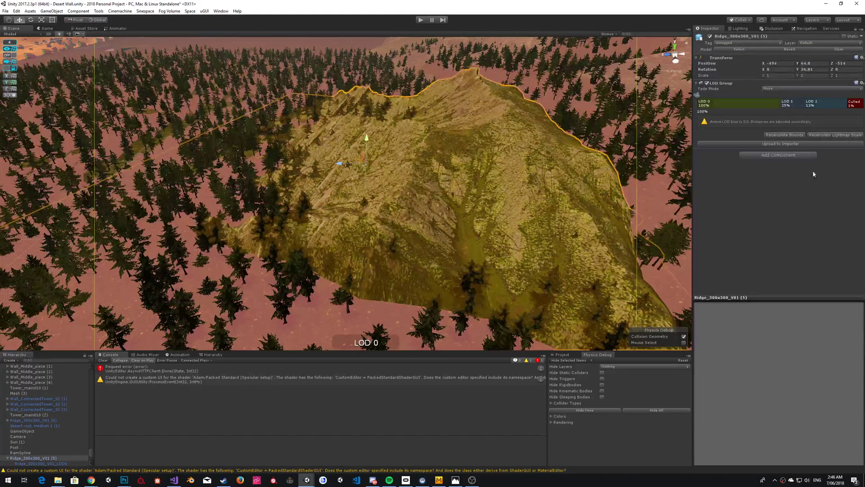
{"action": "left_click", "coordinate": [533, 132]}
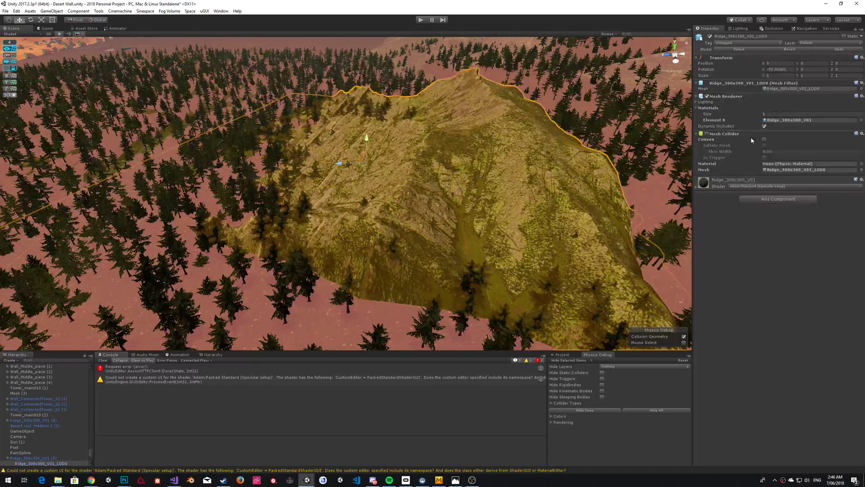
{"action": "left_click", "coordinate": [707, 134]}
Step: Select the LOD0 mesh of the dark red desert ridge and enable its Mesh Collider
{"action": "right_click_drag", "start_coordinate": [444, 133], "coordinate": [354, 85]}
{"action": "left_click", "coordinate": [434, 74]}
{"action": "key", "text": "w"}
{"action": "left_click_drag", "start_coordinate": [286, 97], "coordinate": [517, 140], "text": "alt"}
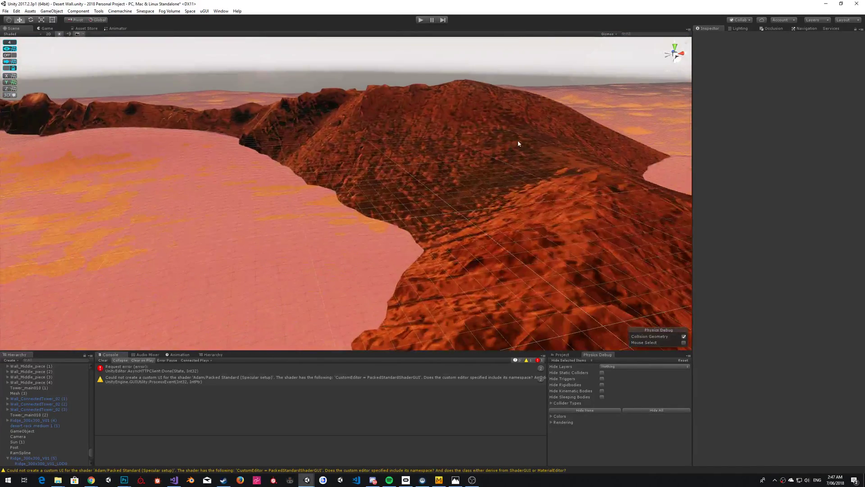
{"action": "left_click", "coordinate": [517, 140]}
{"action": "left_click", "coordinate": [790, 156]}
{"action": "left_click", "coordinate": [764, 182]}
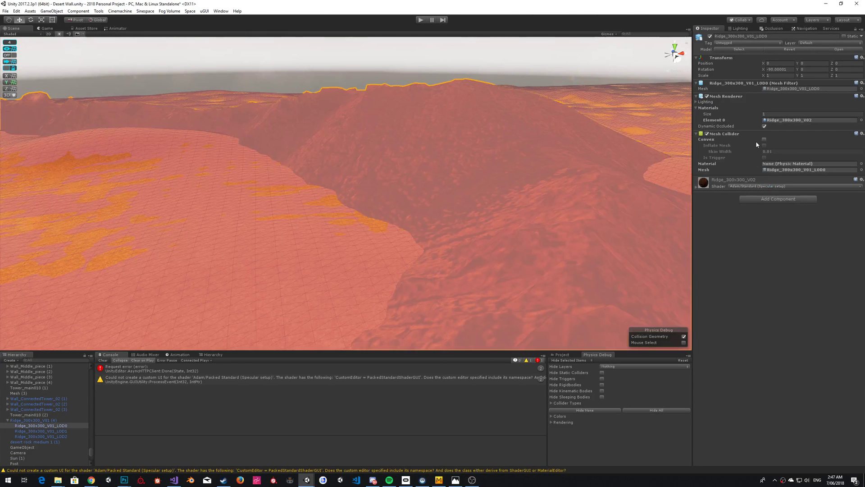
Step: Add a 3D cube to the scene near the desert wall
{"action": "right_click_drag", "start_coordinate": [319, 92], "coordinate": [64, 2]}
{"action": "left_click", "coordinate": [317, 72]}
{"action": "left_click", "coordinate": [78, 11]}
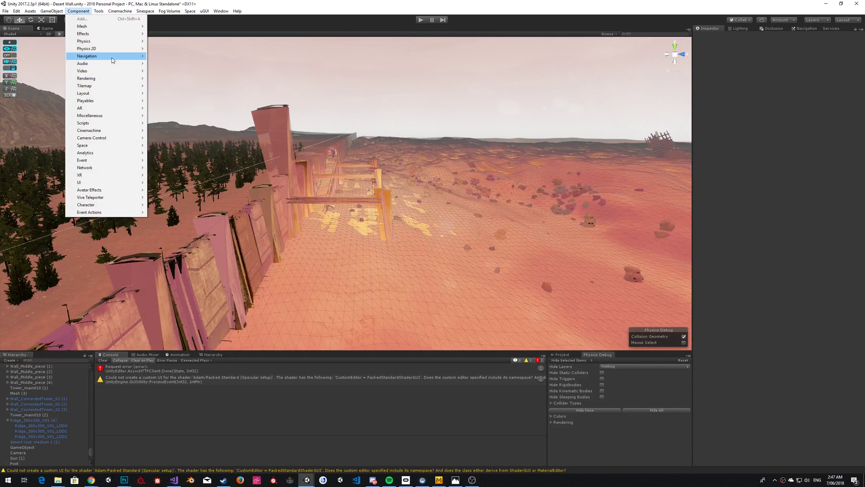
{"action": "mouse_move", "coordinate": [52, 11]}
{"action": "mouse_move", "coordinate": [99, 38]}
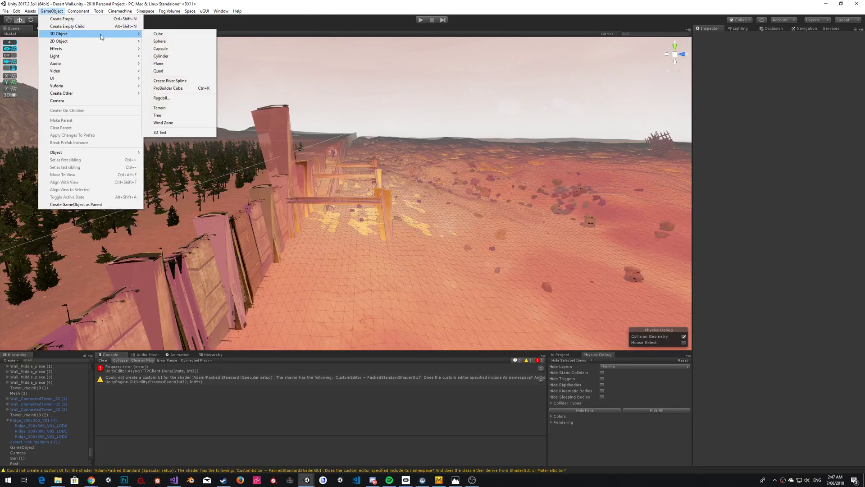
{"action": "left_click", "coordinate": [158, 33]}
{"action": "right_click_drag", "start_coordinate": [450, 135], "coordinate": [441, 161]}
{"action": "key", "text": "w"}
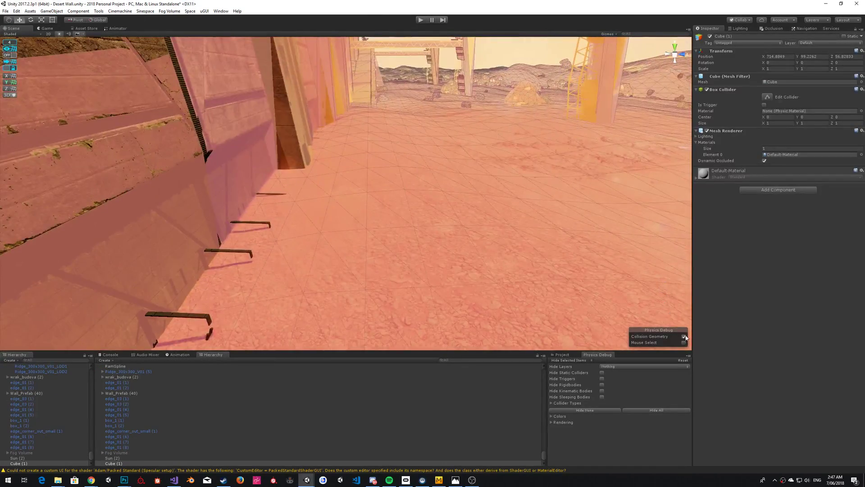
Step: Hide the Collision Geometry overlay, align the cube with the current view beside the wall and frame it
{"action": "left_click", "coordinate": [684, 337]}
{"action": "right_click_drag", "start_coordinate": [473, 244], "coordinate": [481, 163]}
{"action": "key", "text": "w"}
{"action": "key", "text": "ctrl+shift+f"}
{"action": "key", "text": "f"}
{"action": "left_click_drag", "start_coordinate": [503, 156], "coordinate": [311, 212], "text": "alt"}
{"action": "scroll", "coordinate": [311, 211], "scroll_direction": "down", "scroll_amount": 10}
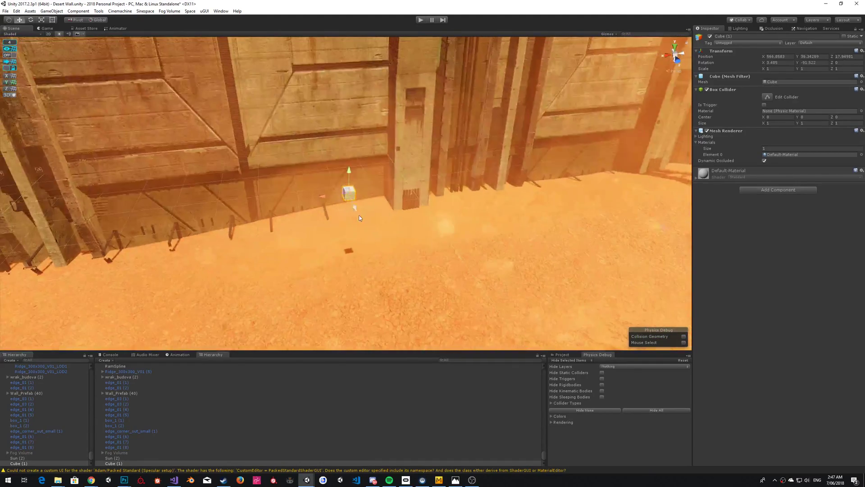
Step: Set the cube's X and Y rotation to 0
{"action": "left_click", "coordinate": [779, 62]}
{"action": "type", "text": "0"}
{"action": "key", "text": "Tab"}
{"action": "type", "text": "0"}
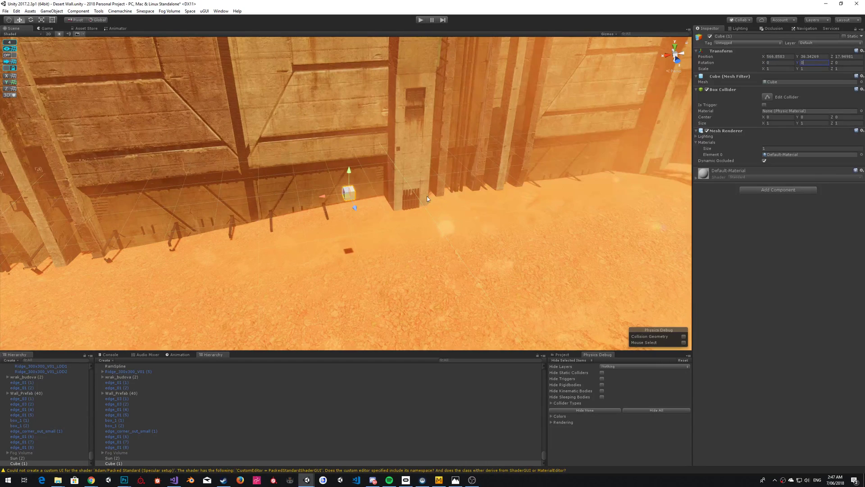
Step: Set the cube's scale to 50 on all three axes
{"action": "left_click", "coordinate": [776, 68]}
{"action": "type", "text": "5"}
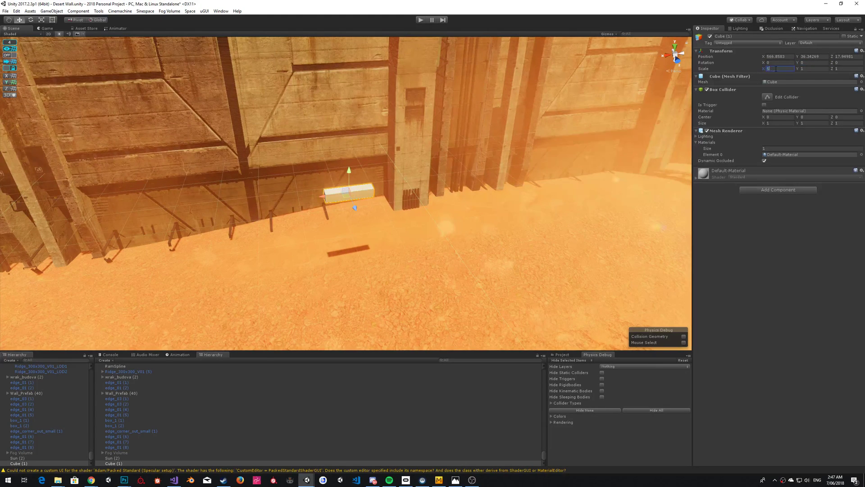
{"action": "type", "text": "0"}
{"action": "key", "text": "Tab"}
{"action": "type", "text": "50"}
{"action": "key", "text": "Tab"}
{"action": "type", "text": "50"}
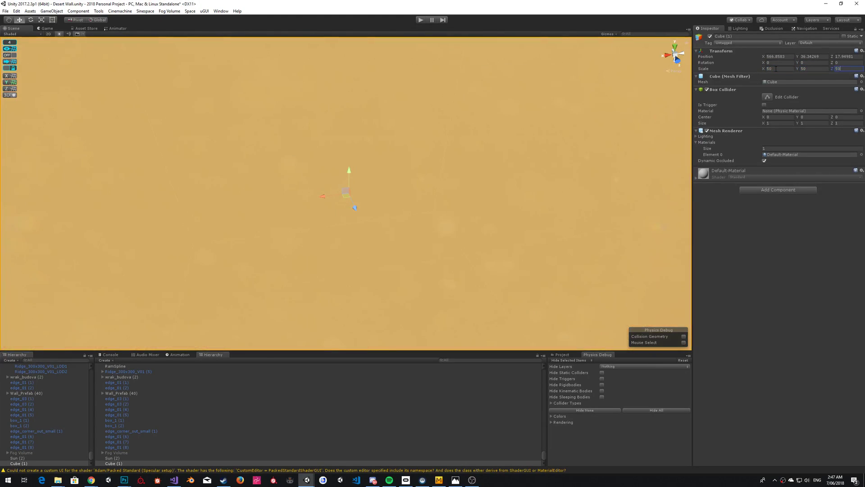
Step: Move the cube against the wall to about X 573 and set its scale to 150 on all three axes
{"action": "right_click_drag", "start_coordinate": [419, 156], "coordinate": [433, 182]}
{"action": "key", "text": "s"}
{"action": "left_click_drag", "start_coordinate": [402, 192], "coordinate": [353, 193]}
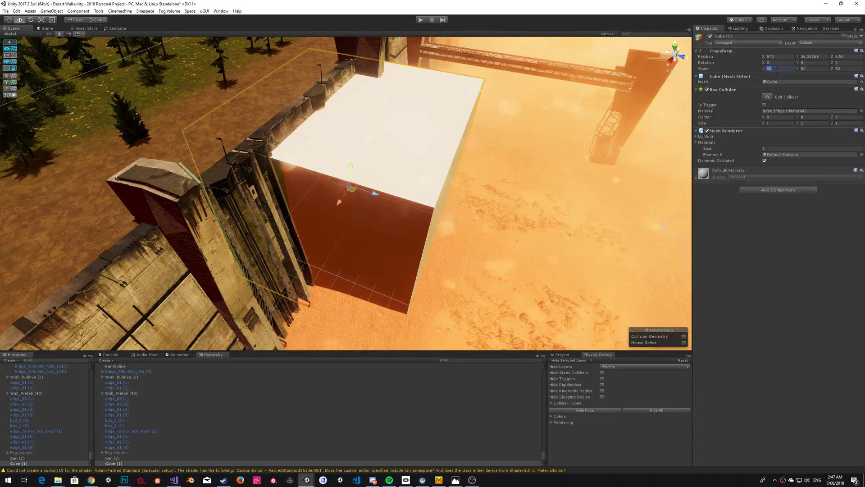
{"action": "type", "text": "150"}
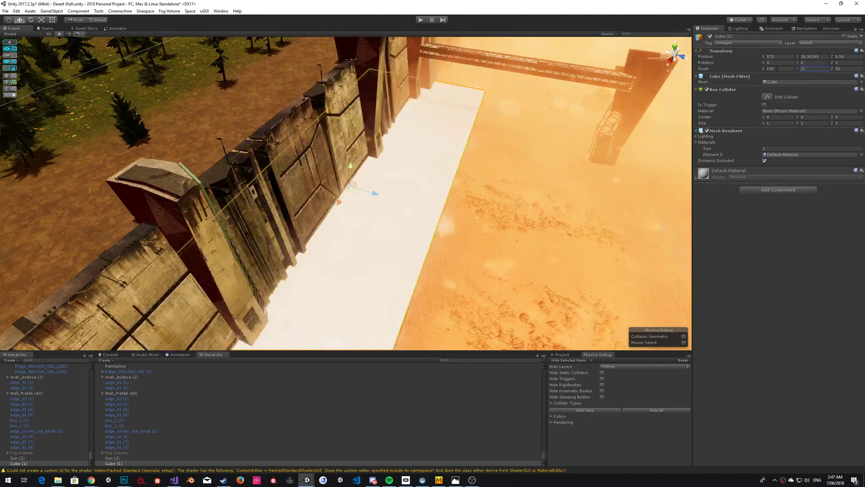
{"action": "key", "text": "Tab"}
{"action": "type", "text": "150"}
{"action": "key", "text": "Tab"}
{"action": "type", "text": "150"}
Step: Disable the cube's Mesh Renderer, deselect the cube and view the wall and forest from above
{"action": "left_click_drag", "start_coordinate": [369, 81], "coordinate": [335, 94], "text": "alt"}
{"action": "left_click", "coordinate": [707, 131]}
{"action": "right_click_drag", "start_coordinate": [428, 109], "coordinate": [350, 155]}
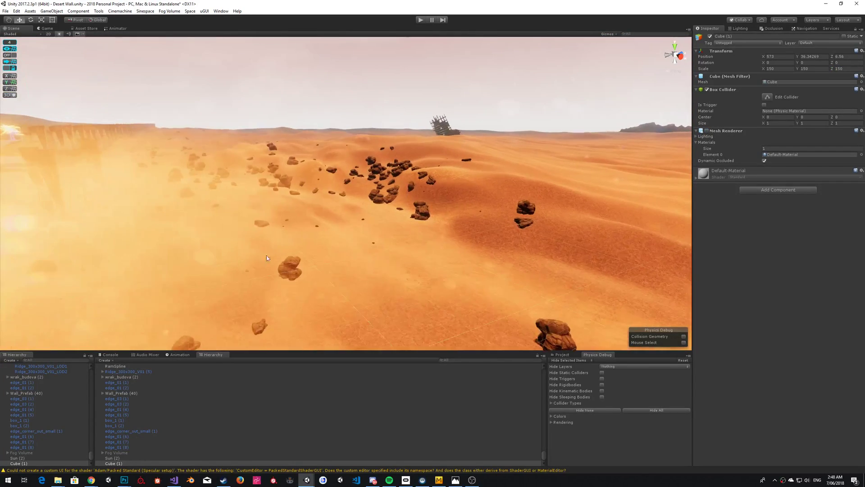
{"action": "left_click", "coordinate": [563, 80]}
{"action": "right_click_drag", "start_coordinate": [563, 80], "coordinate": [485, 247]}
{"action": "key", "text": "s"}
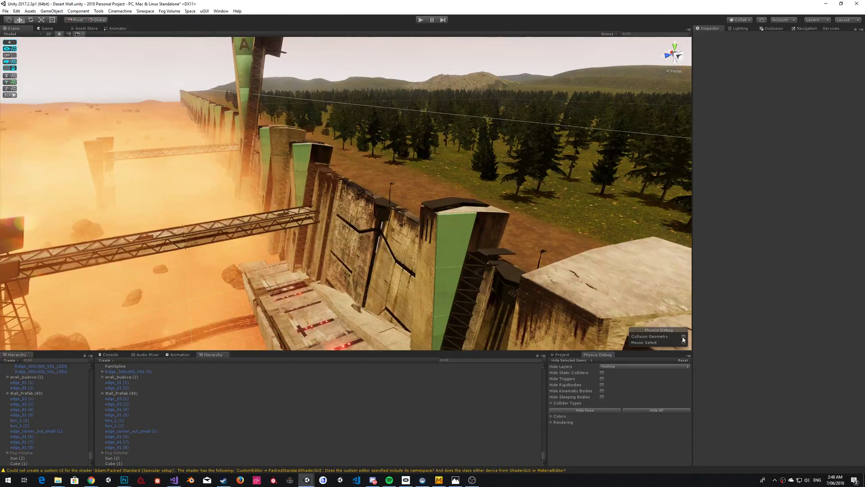
Step: Show the collision geometry in the scene and inspect the invisible cube's collider against the wall from above
{"action": "left_click", "coordinate": [683, 337]}
{"action": "right_click_drag", "start_coordinate": [471, 187], "coordinate": [472, 198]}
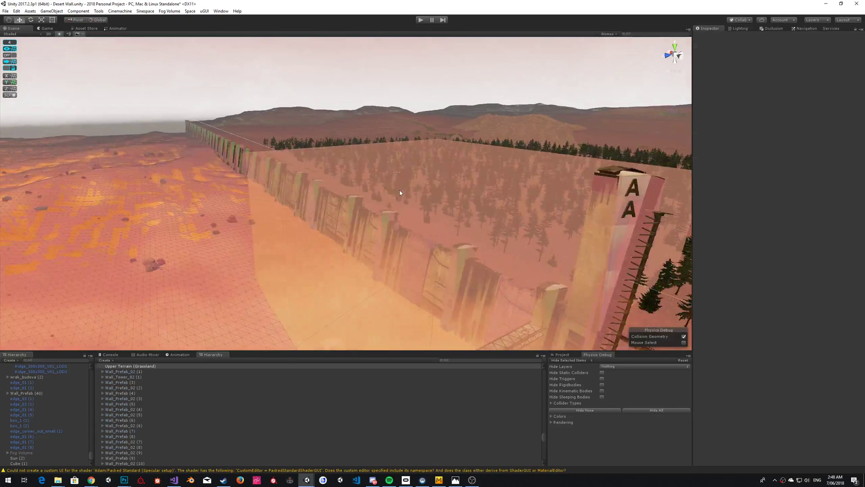
{"action": "left_click", "coordinate": [472, 201]}
{"action": "left_click", "coordinate": [152, 69]}
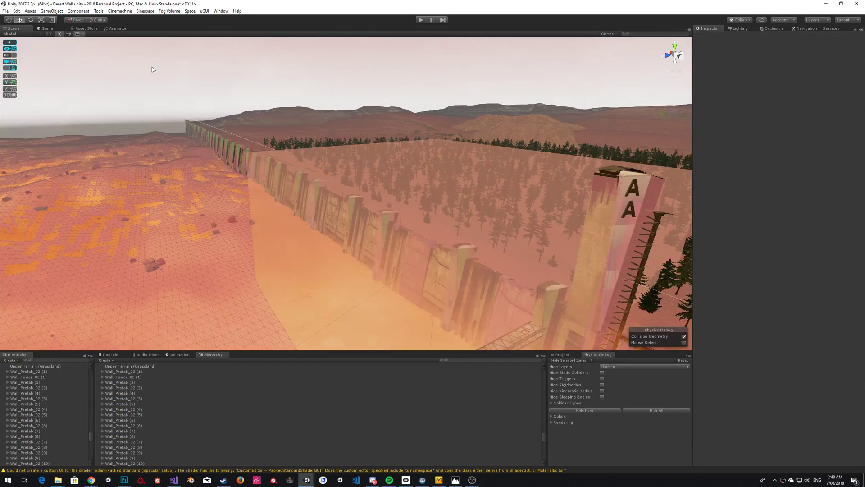
{"action": "left_click_drag", "start_coordinate": [474, 229], "coordinate": [607, 334], "text": "alt"}
Step: Enable Mouse Select in the physics debug overlay, pick the invisible cube by its collider and delete it
{"action": "left_click", "coordinate": [684, 343]}
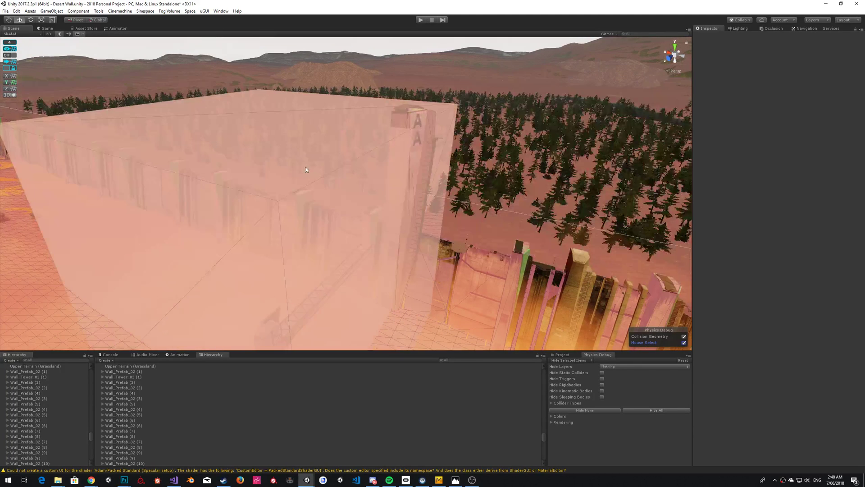
{"action": "left_click", "coordinate": [298, 141]}
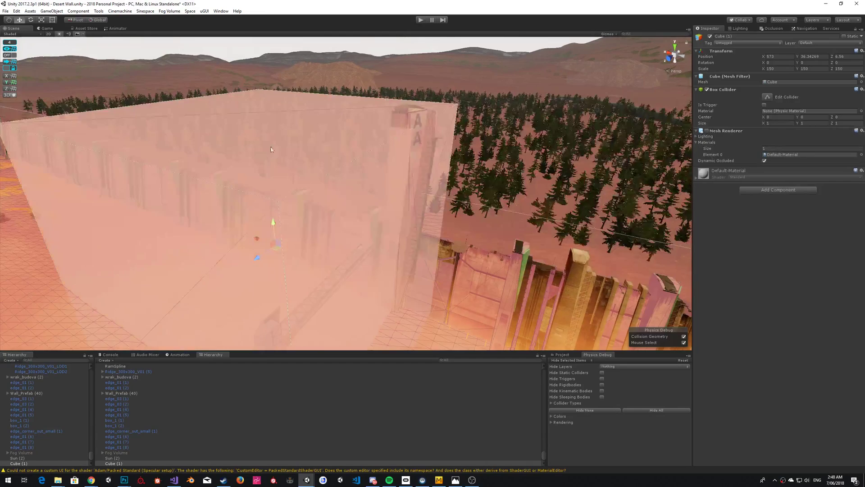
{"action": "key", "text": "Delete"}
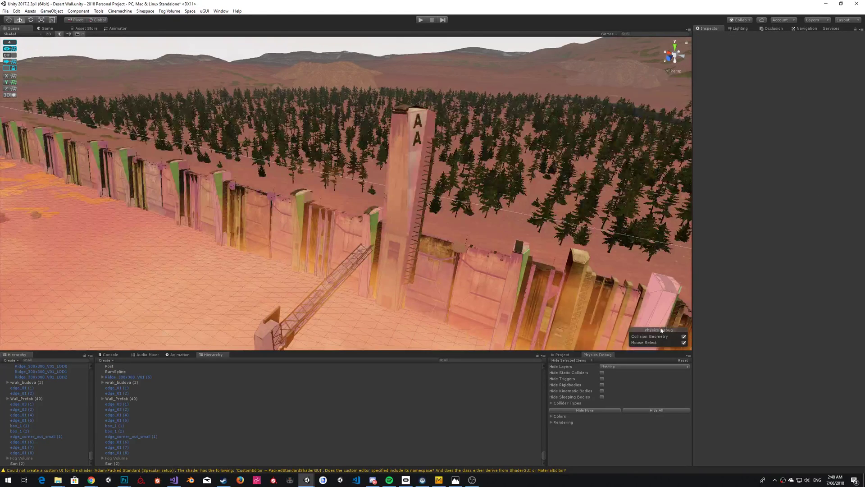
Step: Pick several wall and tower pieces by their colliders to check them, then clear the selection
{"action": "left_click", "coordinate": [469, 264]}
{"action": "left_click", "coordinate": [249, 215]}
{"action": "left_click", "coordinate": [98, 176]}
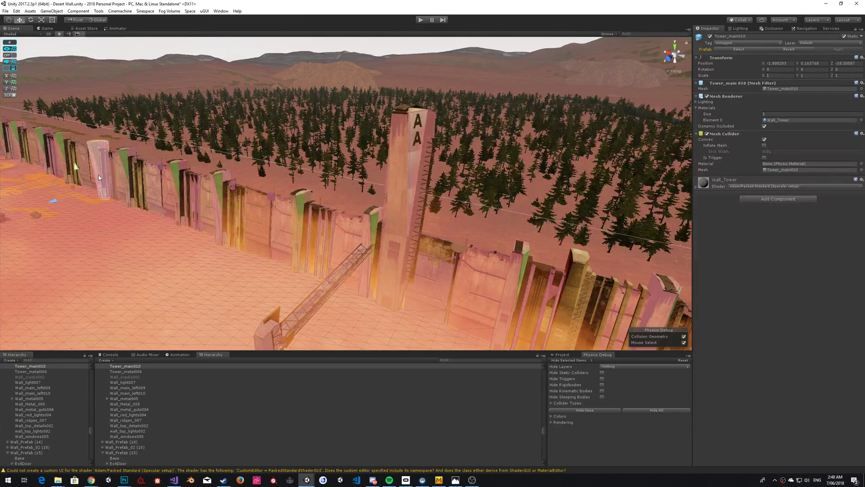
{"action": "left_click", "coordinate": [444, 66]}
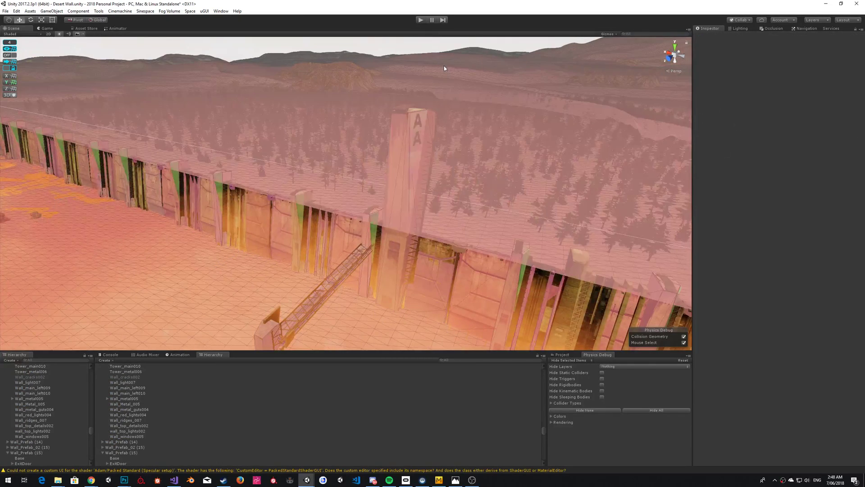
Step: Hide the collision geometry and bring the glowing tree on the concrete platform into view
{"action": "left_click", "coordinate": [683, 337]}
{"action": "right_click_drag", "start_coordinate": [180, 199], "coordinate": [422, 129]}
{"action": "right_click_drag", "start_coordinate": [424, 158], "coordinate": [303, 165]}
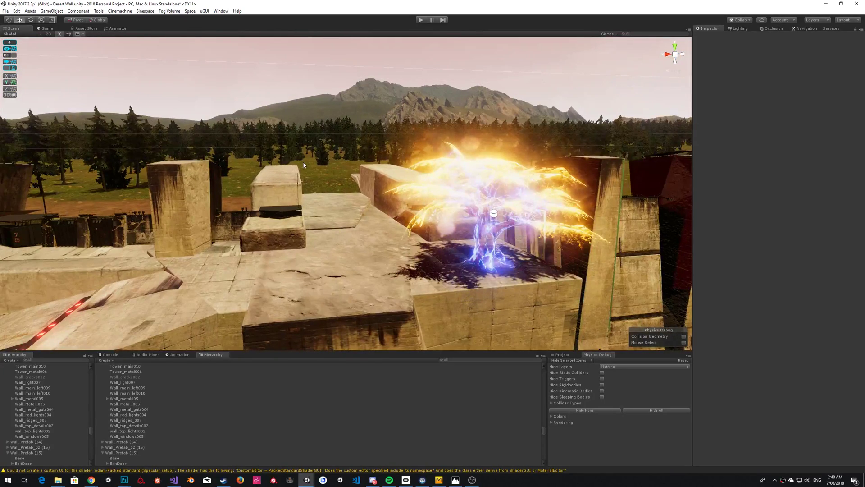